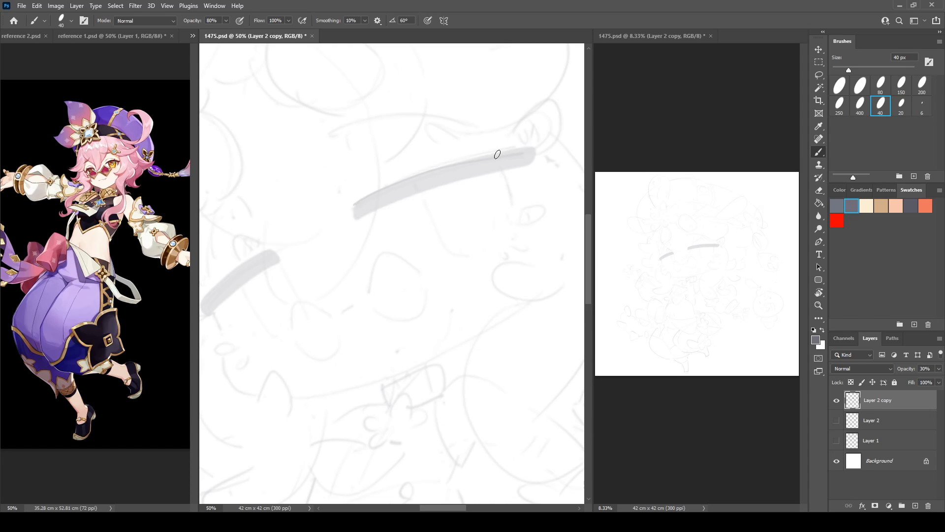
# Add a new layer and ink the larger eye's lash band over the sketch, with both long edges and a small inner loop
pyautogui.click(915, 506)
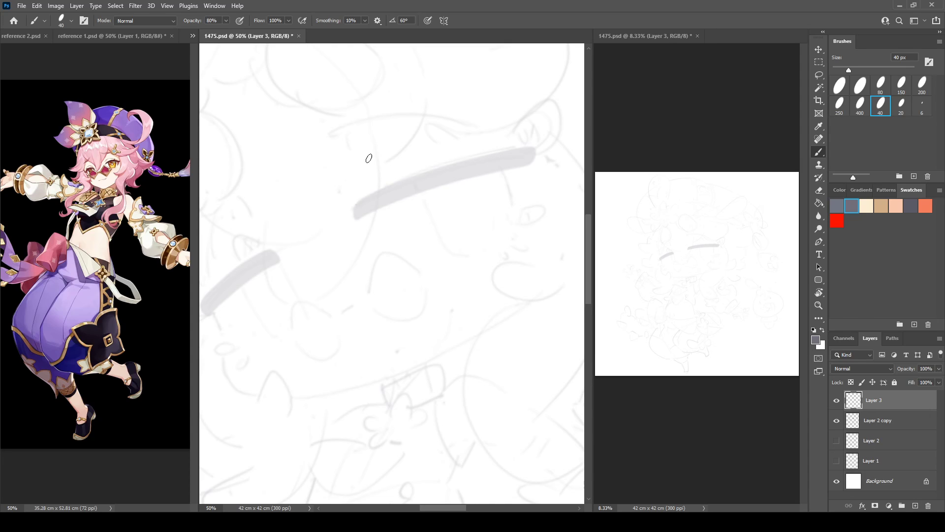
pyautogui.moveTo(357, 204); pyautogui.dragTo(515, 150)
pyautogui.hotkey('ctrl', 'z')
pyautogui.moveTo(350, 206)
pyautogui.mouseDown()
pyautogui.moveTo(415, 168)
pyautogui.moveTo(517, 142)
pyautogui.moveTo(366, 196)
pyautogui.moveTo(530, 148)
pyautogui.mouseUp()
pyautogui.hotkey('ctrl', 'z')
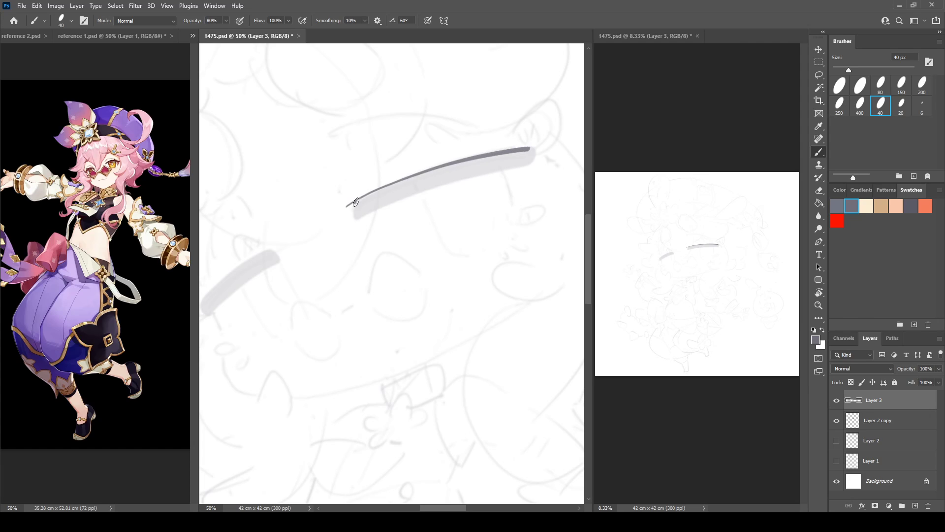
pyautogui.moveTo(356, 202)
pyautogui.mouseDown()
pyautogui.moveTo(378, 211)
pyautogui.moveTo(362, 215)
pyautogui.moveTo(535, 164)
pyautogui.mouseUp()
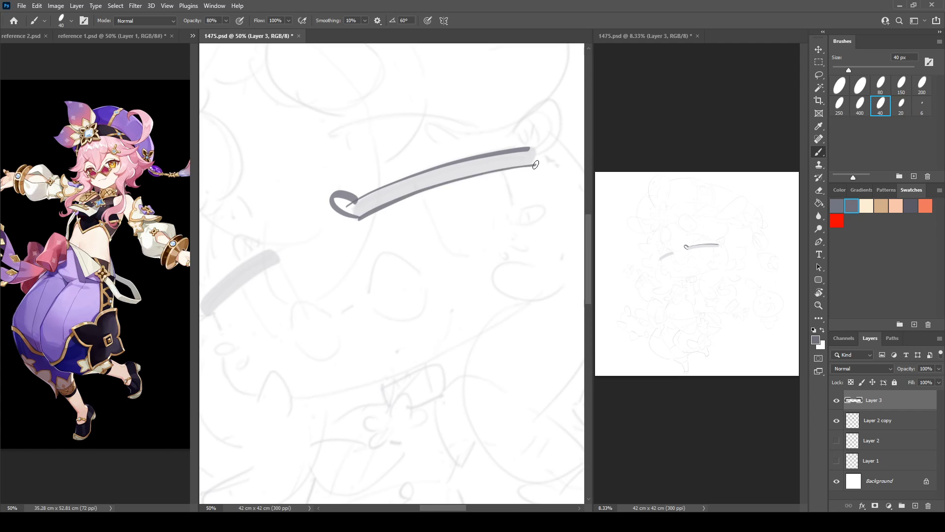
# Draw a large rounded loop at the outer end of the larger eye's lash band and a short dash above its inner end
pyautogui.press('r')
pyautogui.moveTo(519, 124)
pyautogui.mouseDown()
pyautogui.moveTo(552, 160)
pyautogui.moveTo(440, 154)
pyautogui.moveTo(473, 158)
pyautogui.moveTo(507, 194)
pyautogui.moveTo(474, 206)
pyautogui.mouseUp()
pyautogui.press('space')
pyautogui.press('e')
pyautogui.press('b')
pyautogui.moveTo(398, 162)
pyautogui.mouseDown()
pyautogui.moveTo(557, 147)
pyautogui.moveTo(439, 161)
pyautogui.mouseUp()
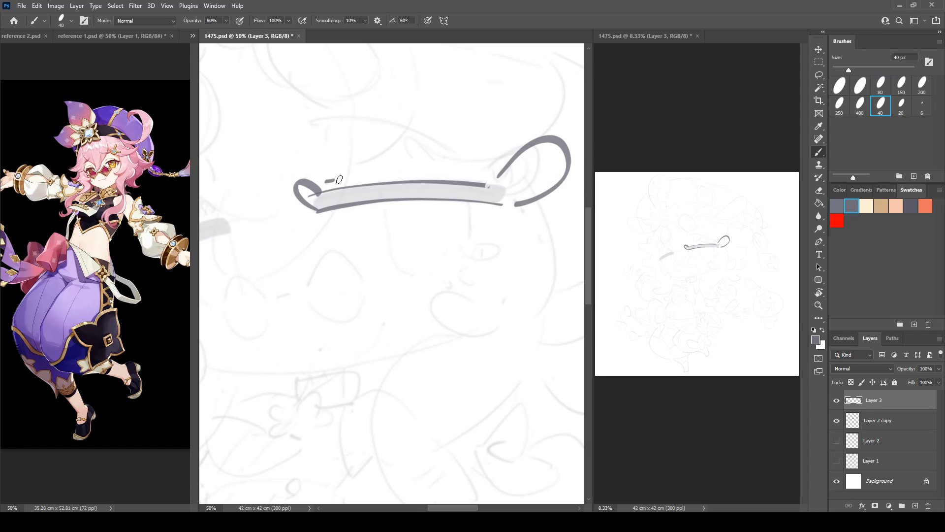
# Ink a long arc above the larger eye's lash band, with a short straight stroke descending from its inner end
pyautogui.press('r')
pyautogui.moveTo(339, 179)
pyautogui.mouseDown()
pyautogui.moveTo(350, 154)
pyautogui.moveTo(390, 135)
pyautogui.moveTo(316, 170)
pyautogui.moveTo(353, 145)
pyautogui.moveTo(458, 141)
pyautogui.mouseUp()
pyautogui.press('b')
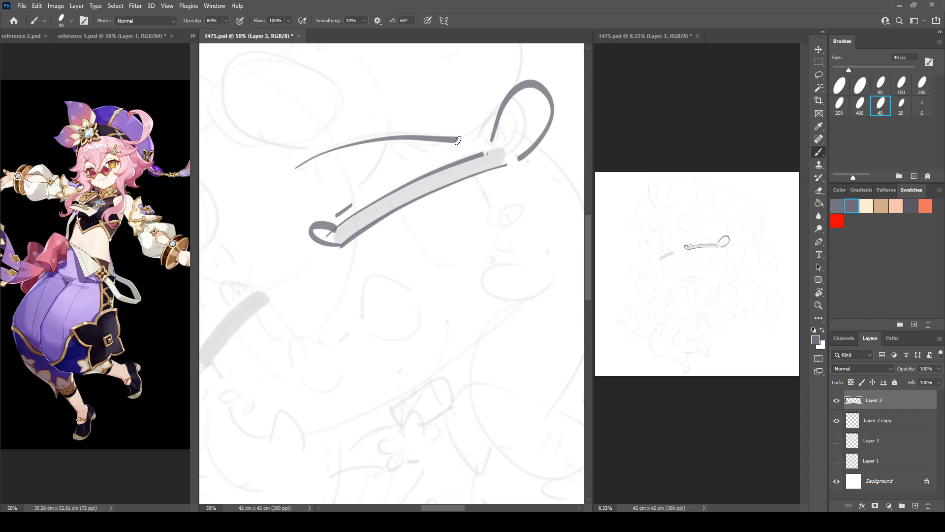
pyautogui.hotkey('ctrl', 'z')
pyautogui.moveTo(297, 161)
pyautogui.mouseDown()
pyautogui.moveTo(364, 132)
pyautogui.moveTo(465, 132)
pyautogui.mouseUp()
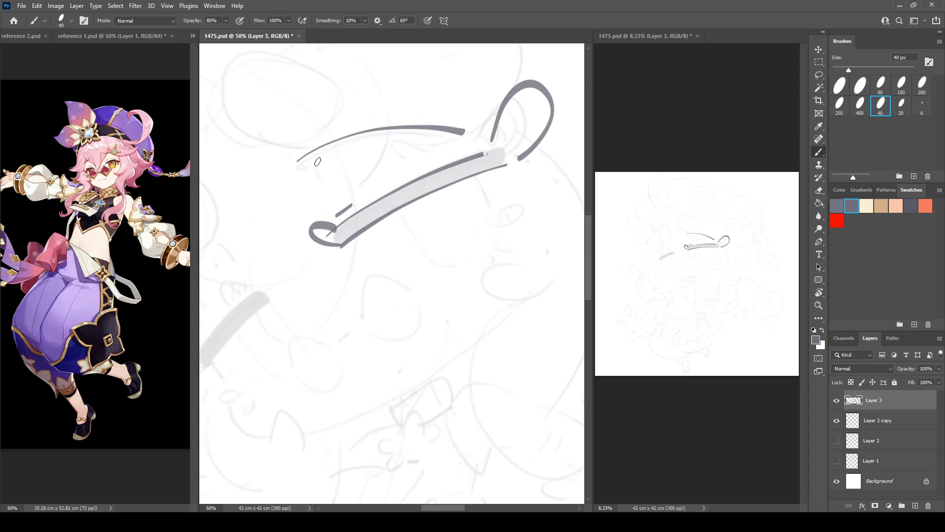
pyautogui.moveTo(307, 163)
pyautogui.mouseDown()
pyautogui.moveTo(320, 192)
pyautogui.moveTo(345, 139)
pyautogui.mouseUp()
# Outline the smaller eye's lash band along both edges and add a rounded loop at each end
pyautogui.press('r')
pyautogui.moveTo(345, 138); pyautogui.dragTo(475, 91)
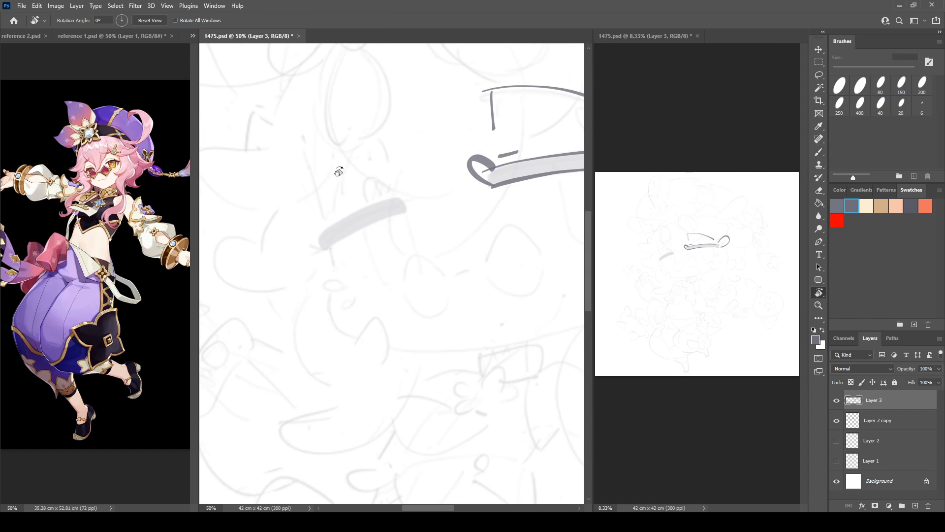
pyautogui.press('b')
pyautogui.moveTo(457, 194)
pyautogui.mouseDown()
pyautogui.moveTo(312, 217)
pyautogui.moveTo(438, 173)
pyautogui.mouseUp()
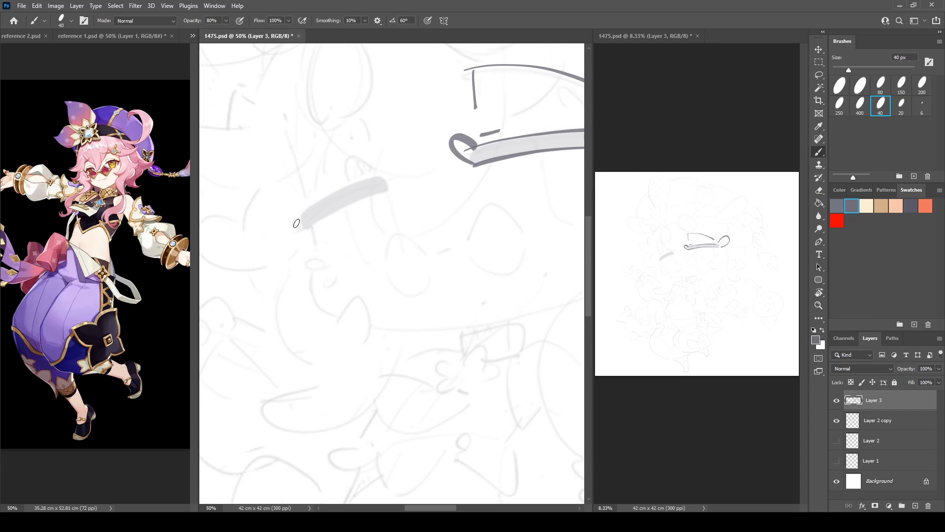
pyautogui.moveTo(298, 214)
pyautogui.mouseDown()
pyautogui.moveTo(309, 228)
pyautogui.moveTo(370, 181)
pyautogui.moveTo(367, 156)
pyautogui.moveTo(370, 186)
pyautogui.mouseUp()
pyautogui.moveTo(306, 230); pyautogui.dragTo(391, 187)
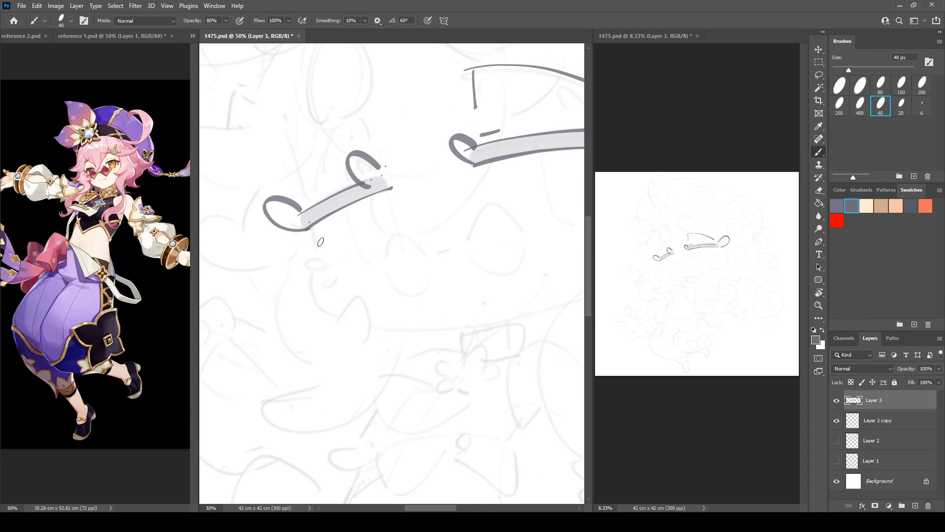
# Draw two small hatched ovals with a dash between them below the smaller eye's lash band
pyautogui.moveTo(321, 232)
pyautogui.mouseDown()
pyautogui.moveTo(315, 258)
pyautogui.moveTo(325, 260)
pyautogui.moveTo(305, 263)
pyautogui.moveTo(321, 260)
pyautogui.moveTo(330, 281)
pyautogui.mouseUp()
pyautogui.hotkey('ctrl', 'z')
pyautogui.moveTo(429, 241)
pyautogui.mouseDown()
pyautogui.moveTo(391, 264)
pyautogui.moveTo(352, 250)
pyautogui.mouseUp()
pyautogui.press('e')
pyautogui.moveTo(302, 279)
pyautogui.mouseDown()
pyautogui.moveTo(362, 271)
pyautogui.moveTo(299, 293)
pyautogui.moveTo(287, 269)
pyautogui.moveTo(303, 273)
pyautogui.moveTo(309, 293)
pyautogui.mouseUp()
pyautogui.press('b')
pyautogui.press('e')
pyautogui.press('b')
pyautogui.moveTo(310, 285); pyautogui.dragTo(315, 288)
# Hatch the smaller eye's lash band and end loops with short parallel strokes, and retrace the band's two long edges
pyautogui.moveTo(247, 216); pyautogui.dragTo(278, 236)
pyautogui.moveTo(261, 202)
pyautogui.mouseDown()
pyautogui.moveTo(289, 221)
pyautogui.moveTo(313, 213)
pyautogui.mouseUp()
pyautogui.moveTo(315, 204); pyautogui.dragTo(319, 209)
pyautogui.moveTo(322, 201); pyautogui.dragTo(326, 206)
pyautogui.moveTo(328, 199); pyautogui.dragTo(331, 204)
pyautogui.moveTo(326, 164); pyautogui.dragTo(338, 180)
pyautogui.moveTo(332, 163); pyautogui.dragTo(356, 184)
pyautogui.moveTo(347, 174); pyautogui.dragTo(365, 189)
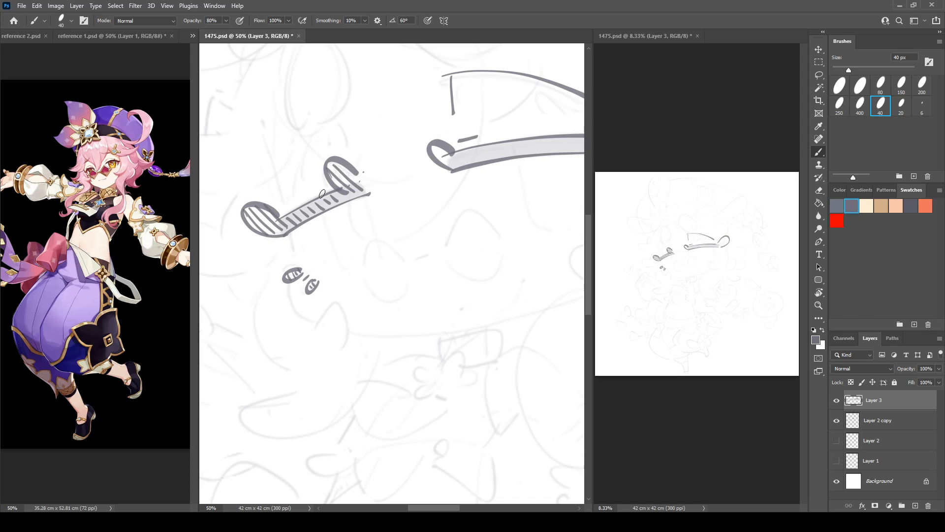
pyautogui.moveTo(277, 224); pyautogui.dragTo(345, 186)
pyautogui.moveTo(278, 242); pyautogui.dragTo(365, 194)
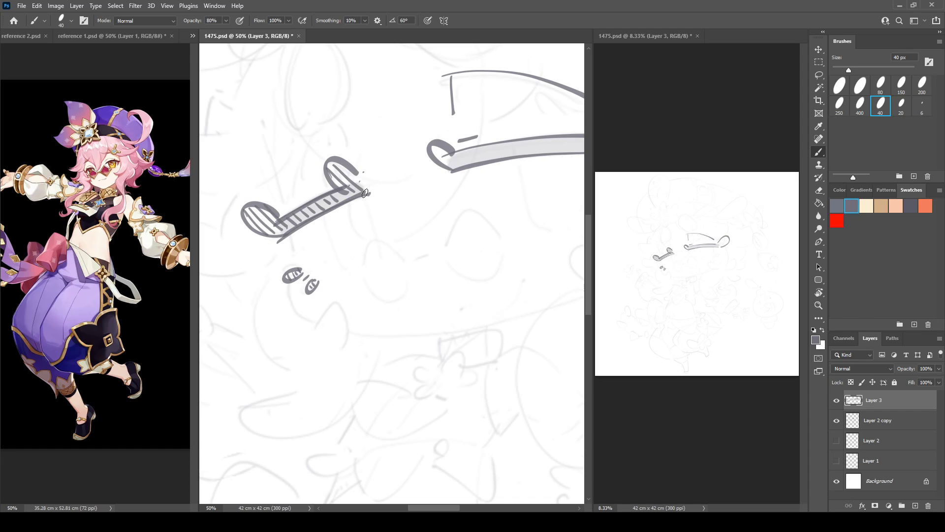
# Fill the larger eye's lash band and its end loops with parallel hatching strokes
pyautogui.moveTo(431, 192); pyautogui.dragTo(271, 220)
pyautogui.moveTo(273, 178); pyautogui.dragTo(297, 194)
pyautogui.moveTo(291, 180); pyautogui.dragTo(309, 195)
pyautogui.press('r')
pyautogui.moveTo(300, 160); pyautogui.dragTo(338, 141)
pyautogui.moveTo(339, 141)
pyautogui.mouseDown()
pyautogui.moveTo(261, 141)
pyautogui.moveTo(264, 172)
pyautogui.mouseUp()
pyautogui.moveTo(263, 158); pyautogui.dragTo(299, 176)
pyautogui.moveTo(300, 161)
pyautogui.mouseDown()
pyautogui.moveTo(311, 179)
pyautogui.moveTo(355, 188)
pyautogui.mouseUp()
pyautogui.moveTo(358, 172); pyautogui.dragTo(383, 194)
pyautogui.moveTo(385, 177); pyautogui.dragTo(410, 200)
pyautogui.moveTo(411, 184)
pyautogui.mouseDown()
pyautogui.moveTo(423, 203)
pyautogui.moveTo(448, 212)
pyautogui.mouseUp()
pyautogui.moveTo(439, 171); pyautogui.dragTo(458, 205)
pyautogui.moveTo(461, 162)
pyautogui.mouseDown()
pyautogui.moveTo(479, 202)
pyautogui.moveTo(492, 196)
pyautogui.mouseUp()
# Thicken the upper and lower edges of the larger eye's lash band, extending the lower edge past its outer end
pyautogui.press('r')
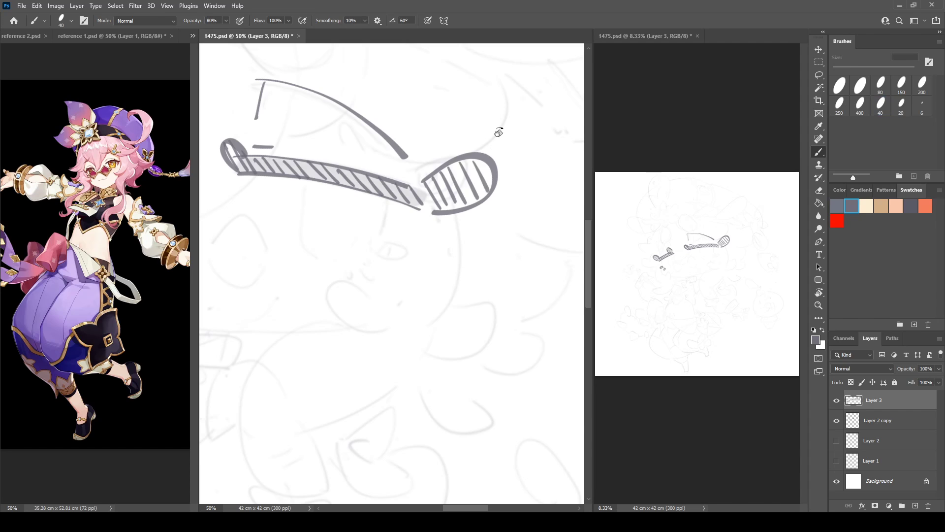
pyautogui.moveTo(500, 131); pyautogui.dragTo(444, 133)
pyautogui.press('b')
pyautogui.moveTo(307, 211); pyautogui.dragTo(502, 159)
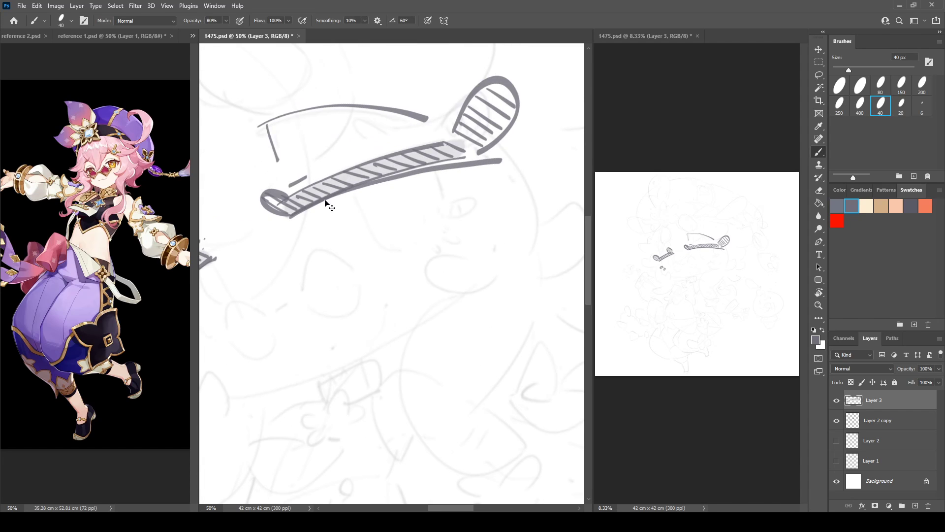
pyautogui.hotkey('ctrl', 'z')
pyautogui.moveTo(335, 192); pyautogui.dragTo(499, 153)
pyautogui.moveTo(289, 195)
pyautogui.mouseDown()
pyautogui.moveTo(474, 142)
pyautogui.moveTo(463, 136)
pyautogui.moveTo(483, 138)
pyautogui.mouseUp()
# Draw two small hatched ovals with a dash between them below the outer end of the larger eye
pyautogui.press('r')
pyautogui.press('b')
pyautogui.moveTo(464, 219)
pyautogui.mouseDown()
pyautogui.moveTo(471, 232)
pyautogui.moveTo(462, 231)
pyautogui.mouseUp()
pyautogui.moveTo(463, 217); pyautogui.dragTo(466, 228)
pyautogui.moveTo(474, 219); pyautogui.dragTo(472, 229)
pyautogui.moveTo(480, 219); pyautogui.dragTo(451, 248)
# Draw a curved stroke with a small gap and a straight inner line below the smaller eye's lash band
pyautogui.press('space')
pyautogui.moveTo(340, 175); pyautogui.dragTo(429, 152)
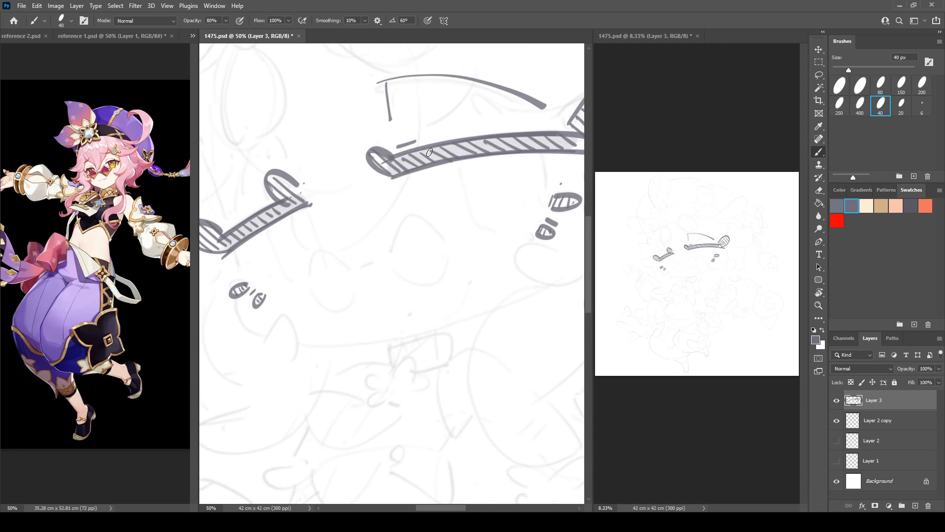
pyautogui.moveTo(271, 232); pyautogui.dragTo(295, 282)
pyautogui.hotkey('ctrl', 'z')
pyautogui.moveTo(274, 225); pyautogui.dragTo(296, 282)
pyautogui.hotkey('ctrl', 'z')
pyautogui.moveTo(272, 227); pyautogui.dragTo(300, 281)
pyautogui.moveTo(309, 205)
pyautogui.mouseDown()
pyautogui.moveTo(324, 266)
pyautogui.moveTo(270, 248)
pyautogui.moveTo(278, 245)
pyautogui.mouseUp()
pyautogui.press('e')
pyautogui.press('b')
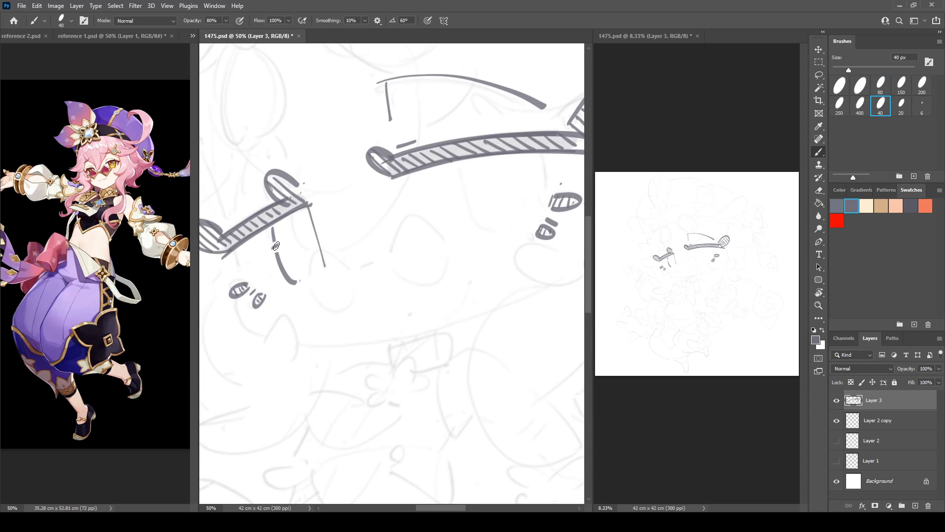
# Draw a matching curved stroke and a straight outer line below the larger eye's lash band, breaking the curve near its top
pyautogui.press('space')
pyautogui.moveTo(467, 207); pyautogui.dragTo(398, 206)
pyautogui.moveTo(391, 167)
pyautogui.mouseDown()
pyautogui.moveTo(405, 224)
pyautogui.moveTo(419, 234)
pyautogui.mouseUp()
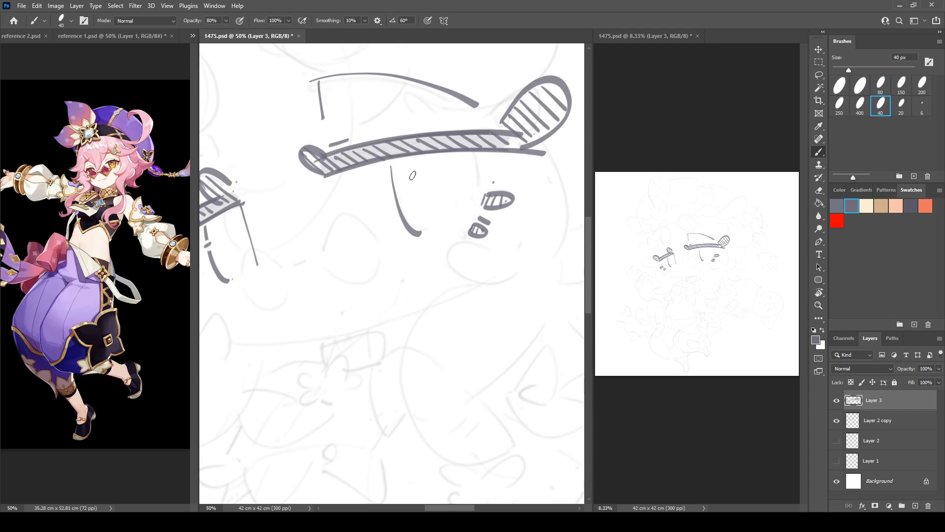
pyautogui.moveTo(472, 153); pyautogui.dragTo(482, 206)
pyautogui.hotkey('ctrl', 'z')
pyautogui.moveTo(472, 152)
pyautogui.mouseDown()
pyautogui.moveTo(480, 201)
pyautogui.moveTo(551, 187)
pyautogui.moveTo(465, 178)
pyautogui.mouseUp()
pyautogui.press('e')
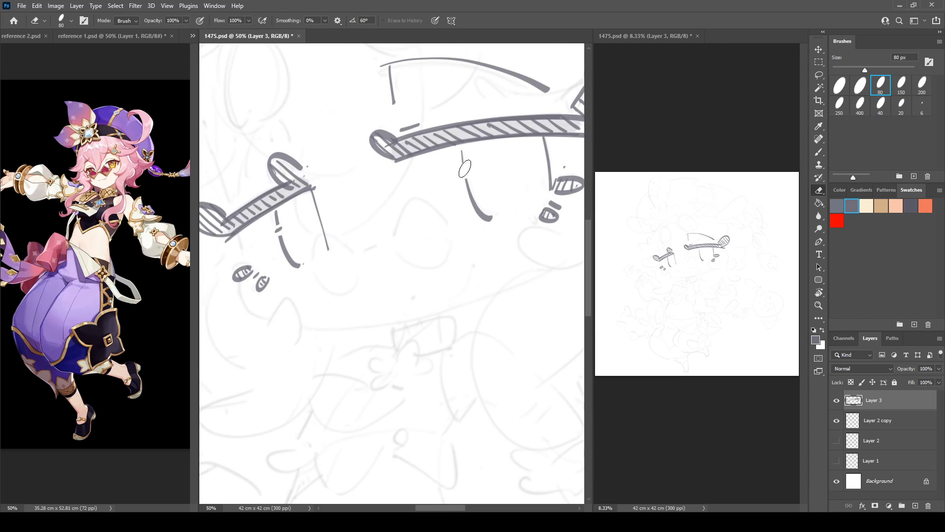
pyautogui.press('b')
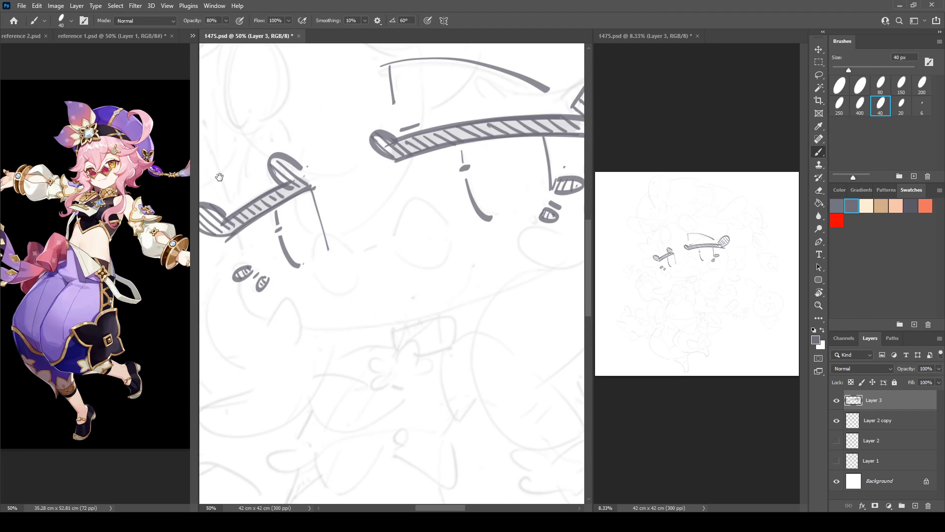
# Add a slanted line above the smaller eye's outer end and a short stroke beneath the lash band
pyautogui.moveTo(220, 177)
pyautogui.mouseDown()
pyautogui.moveTo(269, 222)
pyautogui.moveTo(288, 283)
pyautogui.mouseUp()
pyautogui.hotkey('ctrl', 'z')
pyautogui.moveTo(258, 195); pyautogui.dragTo(283, 264)
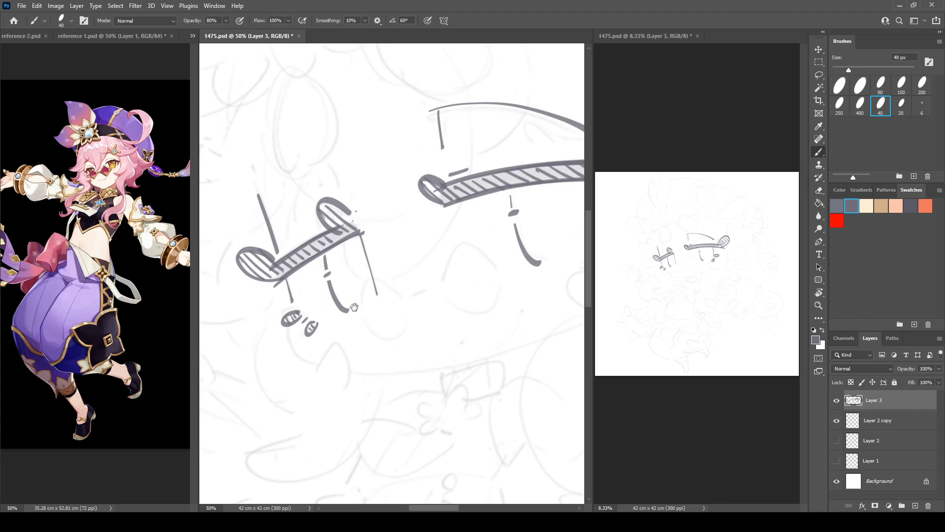
# Try to ink the jawline as a single curve from the ovals below the smaller eye up to the opposite cheek
pyautogui.moveTo(354, 307); pyautogui.dragTo(313, 262)
pyautogui.moveTo(249, 279)
pyautogui.mouseDown()
pyautogui.moveTo(256, 310)
pyautogui.moveTo(453, 311)
pyautogui.mouseUp()
pyautogui.hotkey('ctrl', 'z')
pyautogui.moveTo(249, 277)
pyautogui.mouseDown()
pyautogui.moveTo(247, 287)
pyautogui.moveTo(555, 266)
pyautogui.mouseUp()
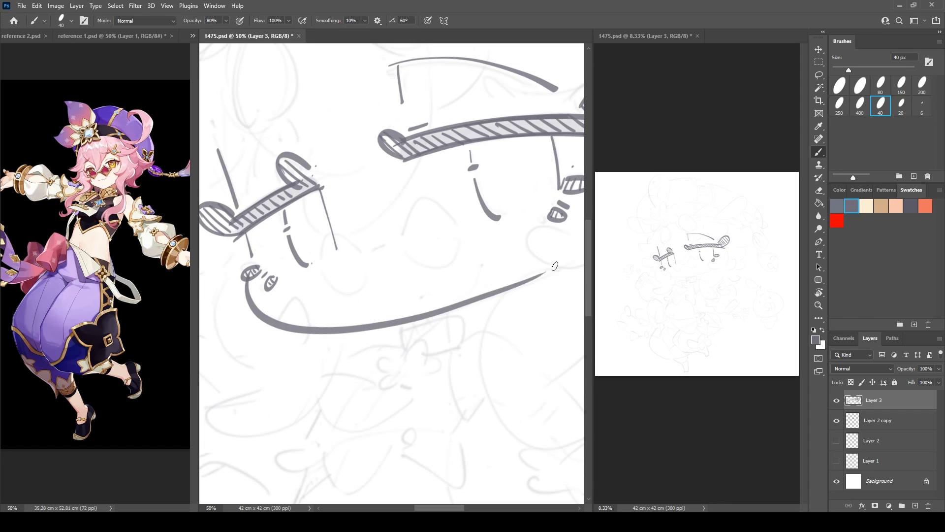
pyautogui.hotkey('ctrl', 'z')
pyautogui.moveTo(246, 279); pyautogui.dragTo(604, 266)
pyautogui.hotkey('ctrl', 'z')
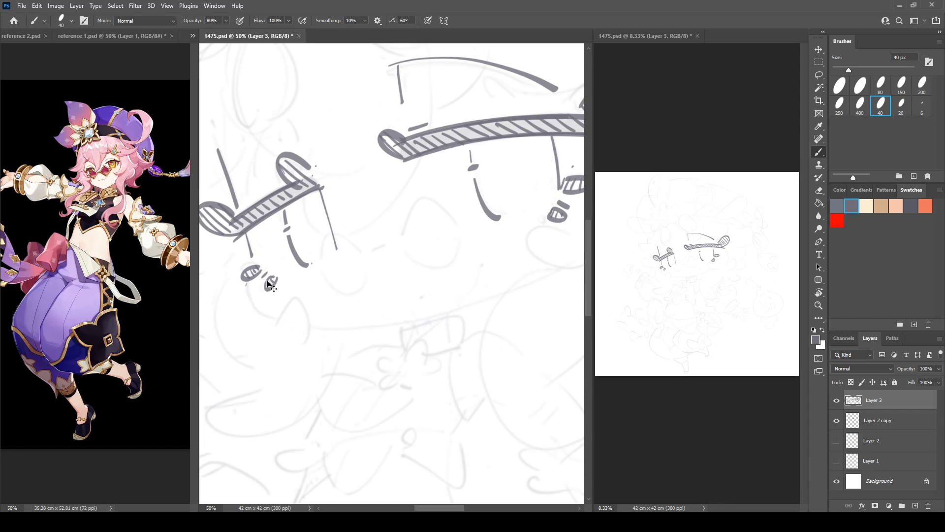
pyautogui.moveTo(251, 281); pyautogui.dragTo(605, 235)
pyautogui.moveTo(291, 263)
pyautogui.mouseDown()
pyautogui.moveTo(266, 251)
pyautogui.moveTo(401, 315)
pyautogui.moveTo(571, 231)
pyautogui.mouseUp()
pyautogui.hotkey('ctrl', 'z')
pyautogui.hotkey('ctrl', 'z')
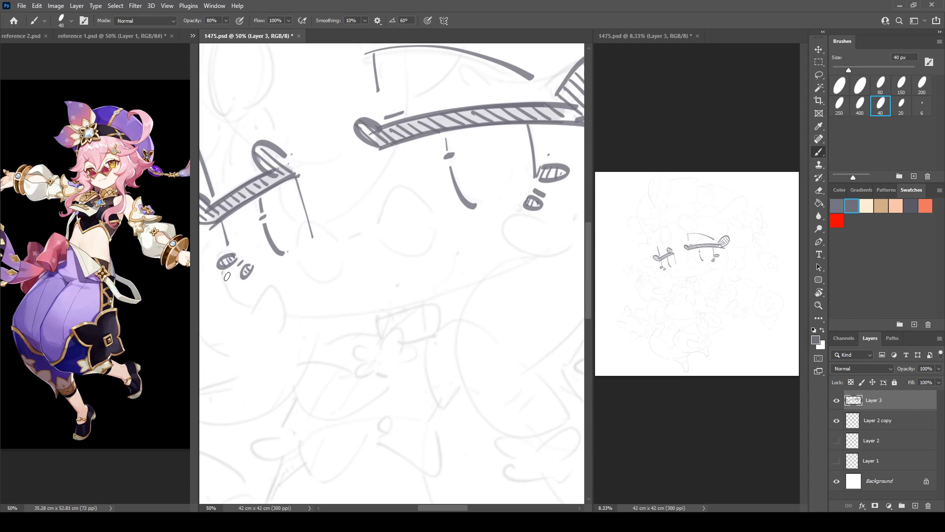
pyautogui.moveTo(222, 263)
pyautogui.mouseDown()
pyautogui.moveTo(285, 320)
pyautogui.moveTo(582, 227)
pyautogui.mouseUp()
pyautogui.hotkey('ctrl', 'z')
pyautogui.moveTo(224, 266)
pyautogui.mouseDown()
pyautogui.moveTo(325, 318)
pyautogui.moveTo(584, 228)
pyautogui.mouseUp()
pyautogui.hotkey('ctrl', 'z')
pyautogui.moveTo(223, 270)
pyautogui.mouseDown()
pyautogui.moveTo(430, 291)
pyautogui.moveTo(557, 235)
pyautogui.mouseUp()
pyautogui.hotkey('ctrl', 'z')
pyautogui.moveTo(219, 279); pyautogui.dragTo(611, 207)
pyautogui.hotkey('ctrl', 'z')
pyautogui.moveTo(221, 263)
pyautogui.mouseDown()
pyautogui.moveTo(276, 329)
pyautogui.moveTo(583, 231)
pyautogui.mouseUp()
pyautogui.hotkey('ctrl', 'z')
pyautogui.moveTo(228, 266)
pyautogui.mouseDown()
pyautogui.moveTo(383, 324)
pyautogui.moveTo(614, 195)
pyautogui.mouseUp()
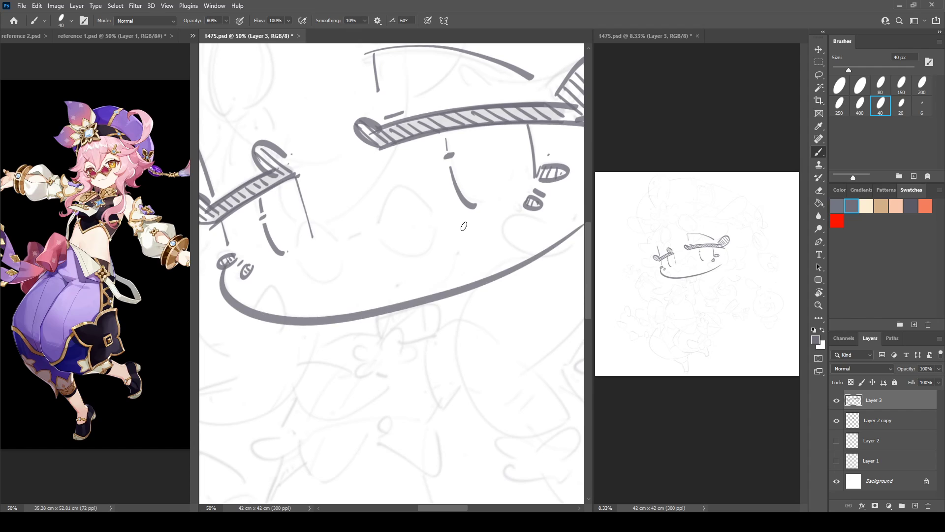
pyautogui.hotkey('ctrl', 'z')
pyautogui.moveTo(226, 260)
pyautogui.mouseDown()
pyautogui.moveTo(231, 310)
pyautogui.moveTo(589, 233)
pyautogui.mouseUp()
pyautogui.hotkey('ctrl', 'z')
pyautogui.hotkey('ctrl', 'z')
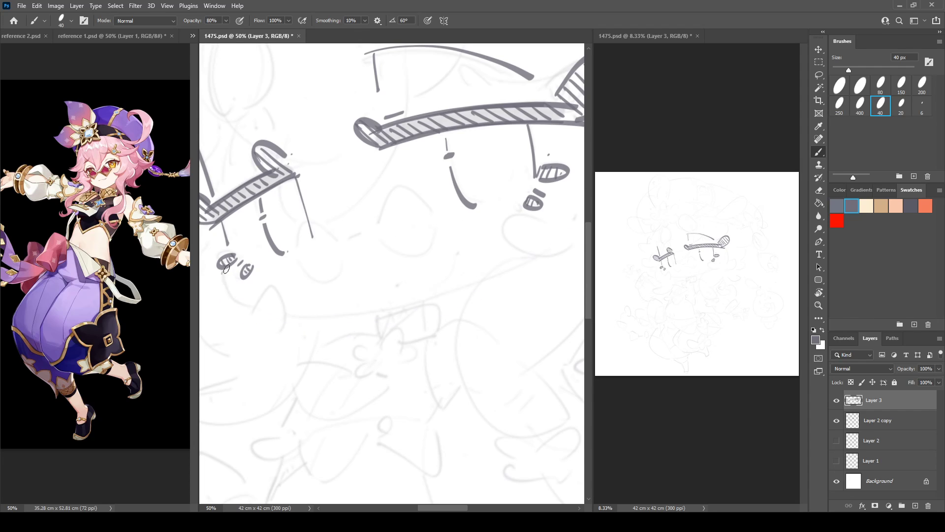
pyautogui.moveTo(222, 261)
pyautogui.mouseDown()
pyautogui.moveTo(461, 298)
pyautogui.moveTo(575, 224)
pyautogui.mouseUp()
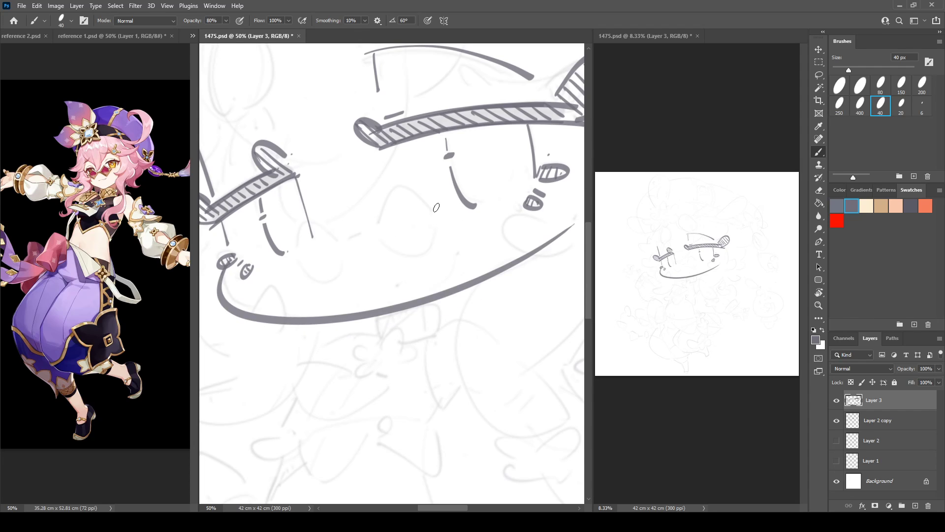
pyautogui.hotkey('ctrl', 'z')
pyautogui.moveTo(224, 260); pyautogui.dragTo(552, 229)
pyautogui.hotkey('ctrl', 'z')
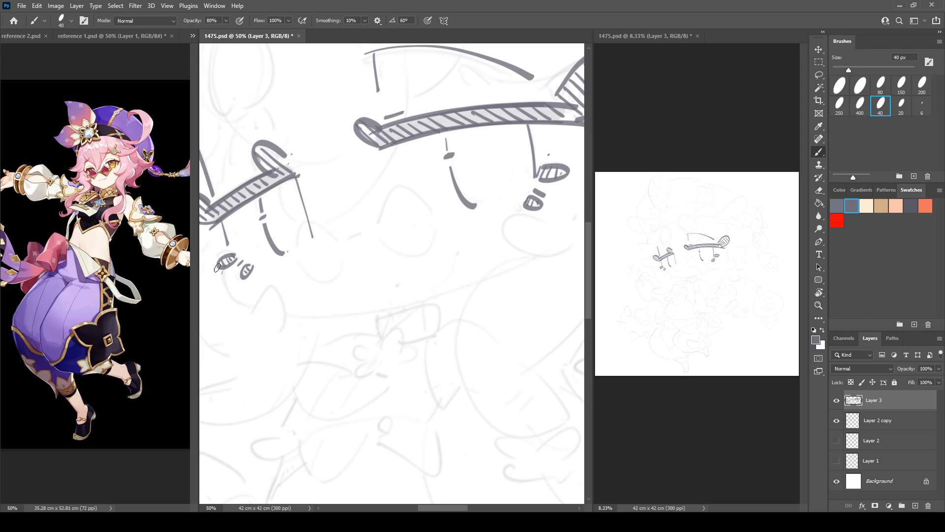
pyautogui.moveTo(219, 268); pyautogui.dragTo(602, 186)
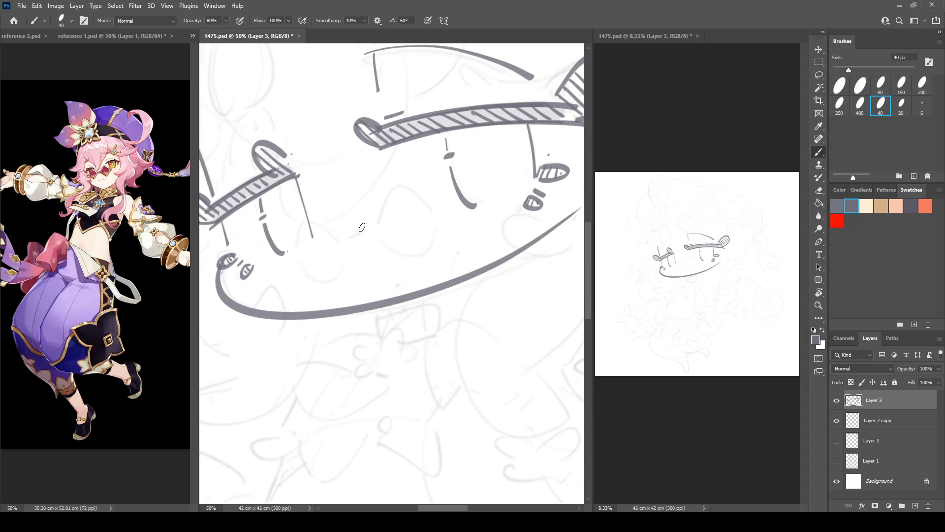
pyautogui.hotkey('ctrl', 'z')
pyautogui.moveTo(222, 259)
pyautogui.mouseDown()
pyautogui.moveTo(535, 248)
pyautogui.moveTo(583, 213)
pyautogui.mouseUp()
pyautogui.hotkey('ctrl', 'z')
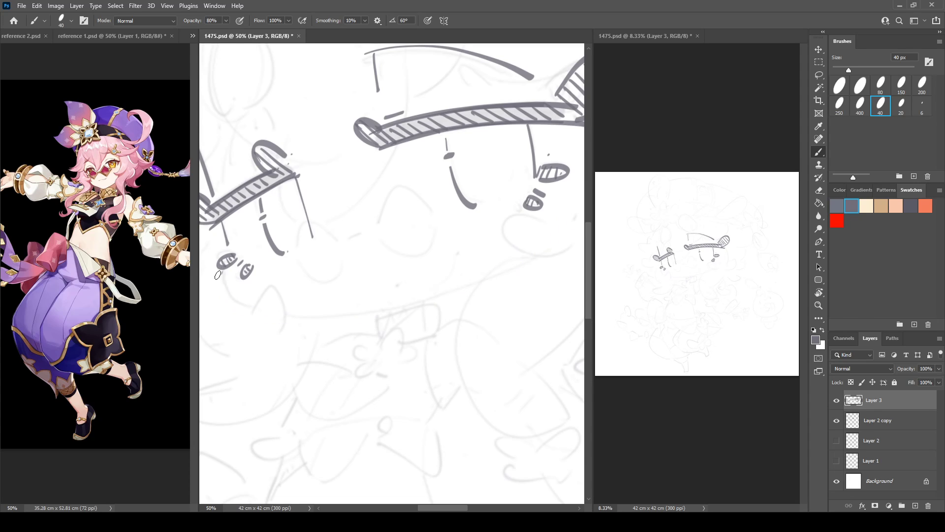
# Erase the outermost hatched oval below the smaller eye to clear the start of the jawline
pyautogui.press('e')
pyautogui.moveTo(232, 258)
pyautogui.mouseDown()
pyautogui.moveTo(217, 269)
pyautogui.moveTo(470, 264)
pyautogui.moveTo(530, 234)
pyautogui.mouseUp()
pyautogui.press('b')
pyautogui.hotkey('ctrl', 'z')
# Try another jawline stroke starting where the outermost oval was erased
pyautogui.moveTo(225, 249); pyautogui.dragTo(584, 239)
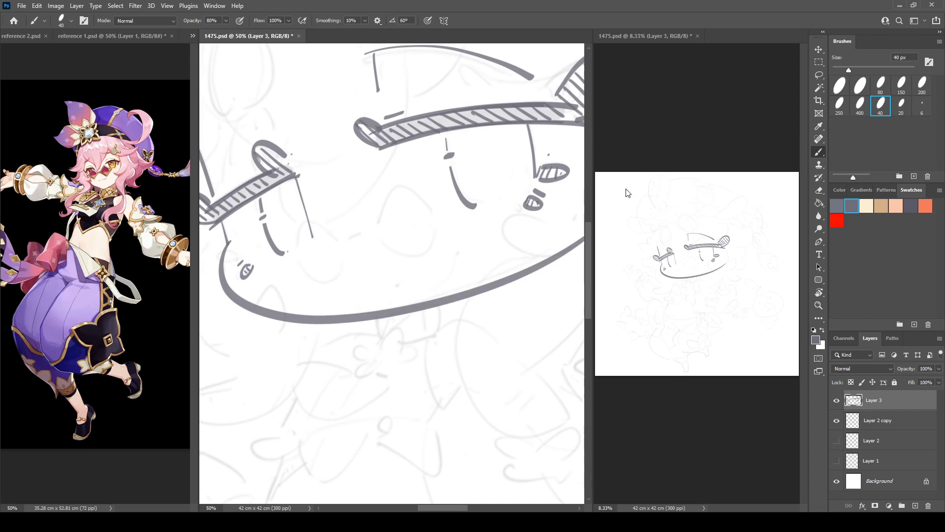
pyautogui.hotkey('ctrl', '-')
pyautogui.hotkey('ctrl', '-')
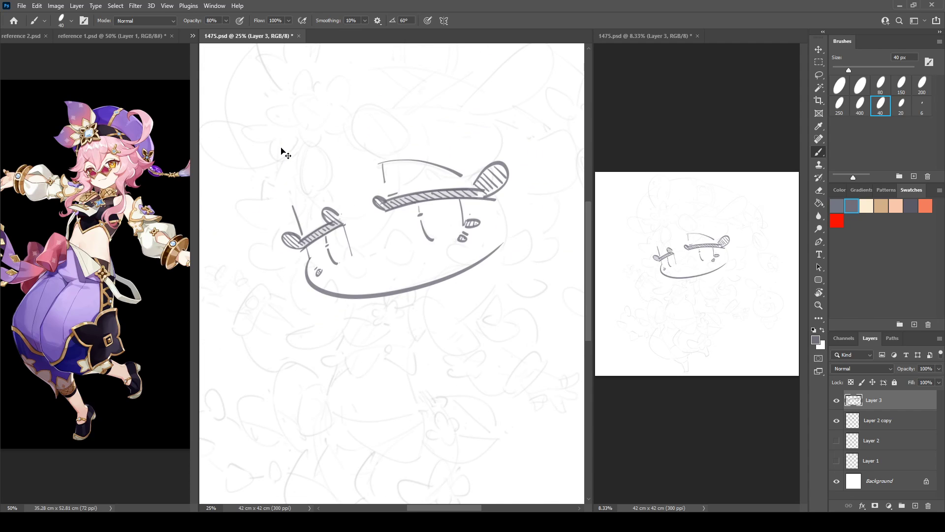
pyautogui.hotkey('ctrl', '+')
pyautogui.hotkey('ctrl', 'z')
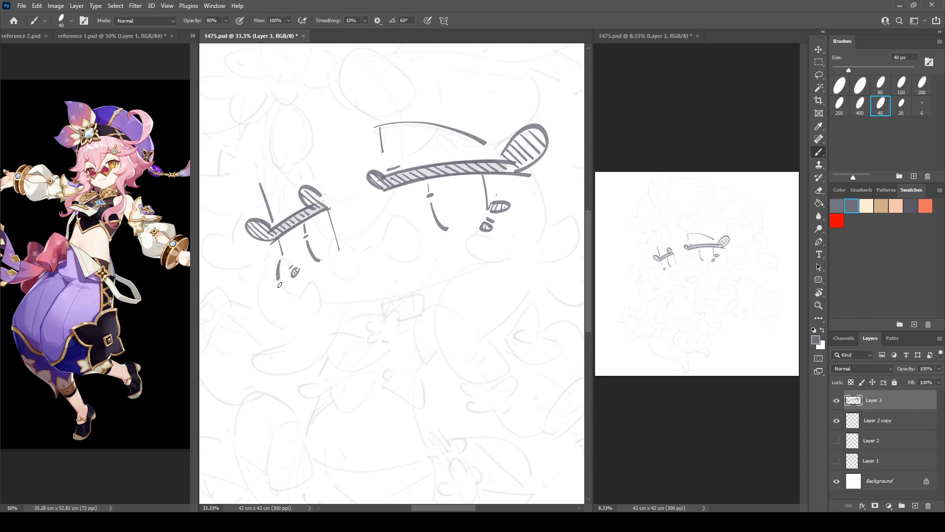
# Ink the jawline as one smooth curve from below the smaller eye's outer end, under the face, to the far cheek
pyautogui.moveTo(280, 285); pyautogui.dragTo(578, 231)
pyautogui.hotkey('ctrl', 'z')
pyautogui.moveTo(283, 261)
pyautogui.mouseDown()
pyautogui.moveTo(369, 311)
pyautogui.moveTo(564, 224)
pyautogui.mouseUp()
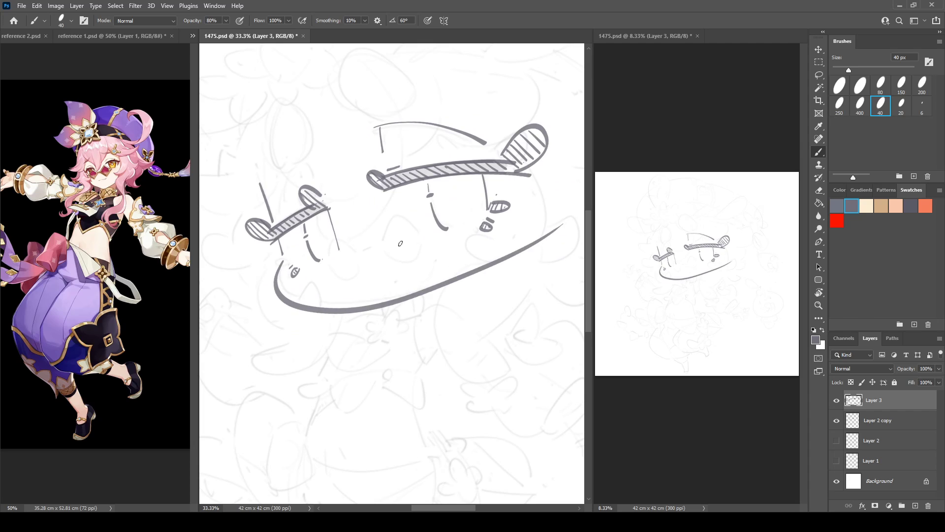
pyautogui.hotkey('ctrl', 'z')
pyautogui.moveTo(279, 256)
pyautogui.mouseDown()
pyautogui.moveTo(371, 307)
pyautogui.moveTo(574, 221)
pyautogui.mouseUp()
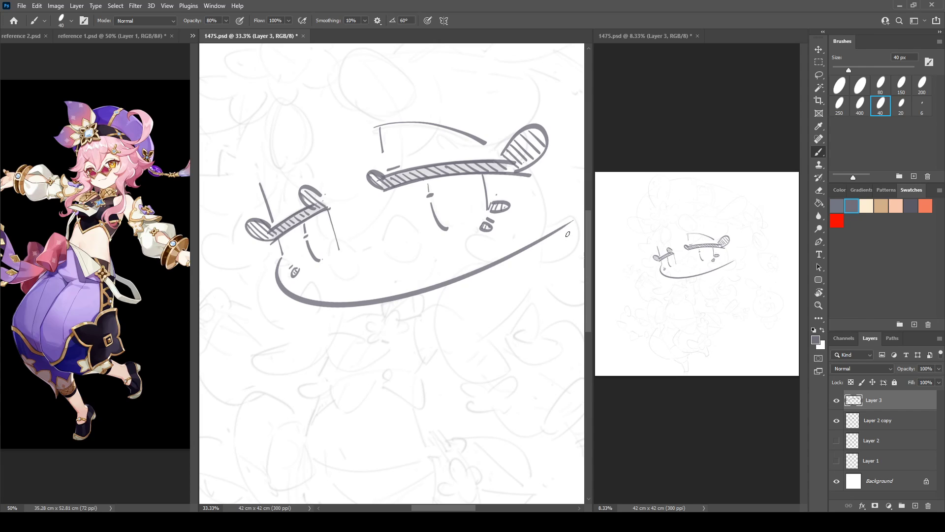
# Erase the jawline's end at the far cheek and redraw a smaller oval inside the jaw below the smaller eye
pyautogui.press('e')
pyautogui.moveTo(554, 232)
pyautogui.mouseDown()
pyautogui.moveTo(493, 255)
pyautogui.moveTo(571, 220)
pyautogui.mouseUp()
pyautogui.hotkey('ctrl', '+')
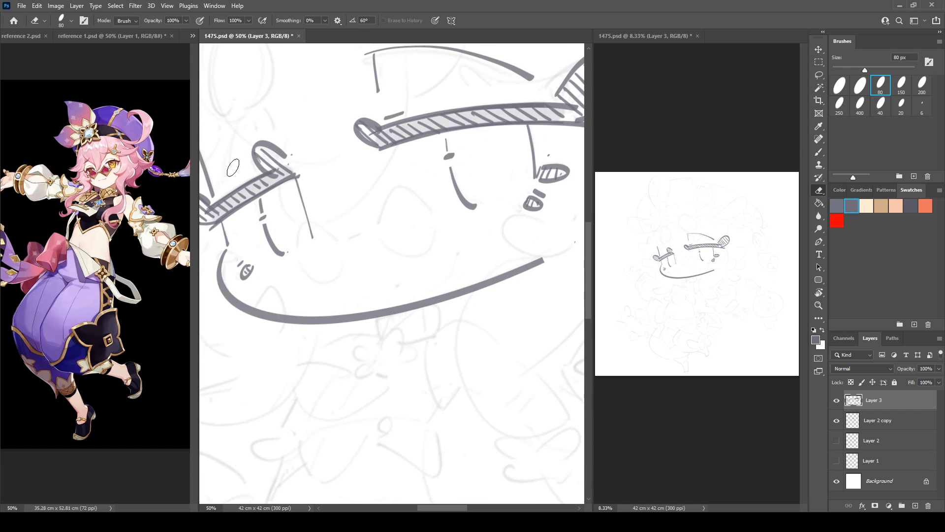
pyautogui.press('b')
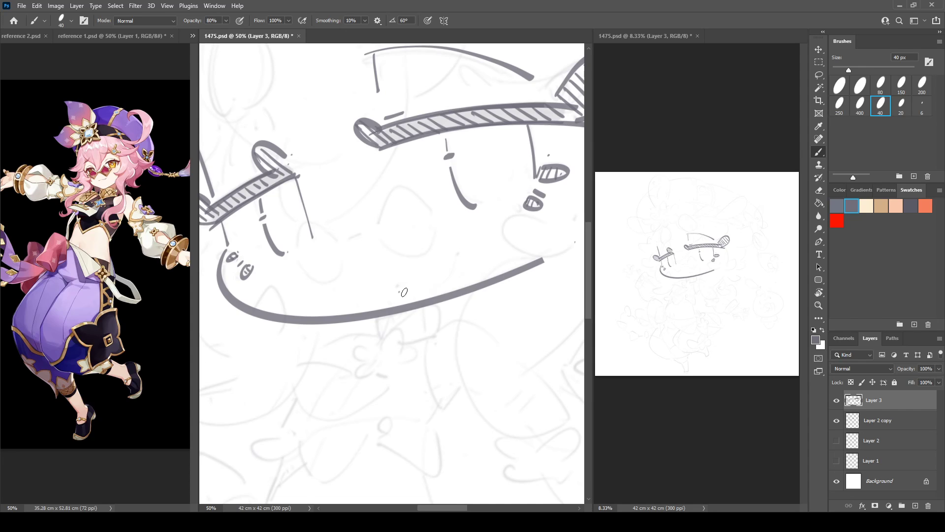
# Ink a thin smile curve above the middle of the jawline and check the drawing mirrored
pyautogui.moveTo(405, 291); pyautogui.dragTo(461, 262)
pyautogui.hotkey('ctrl', 'shift', 'h')
pyautogui.hotkey('ctrl', 'shift', 'h')
pyautogui.moveTo(400, 206); pyautogui.dragTo(480, 310)
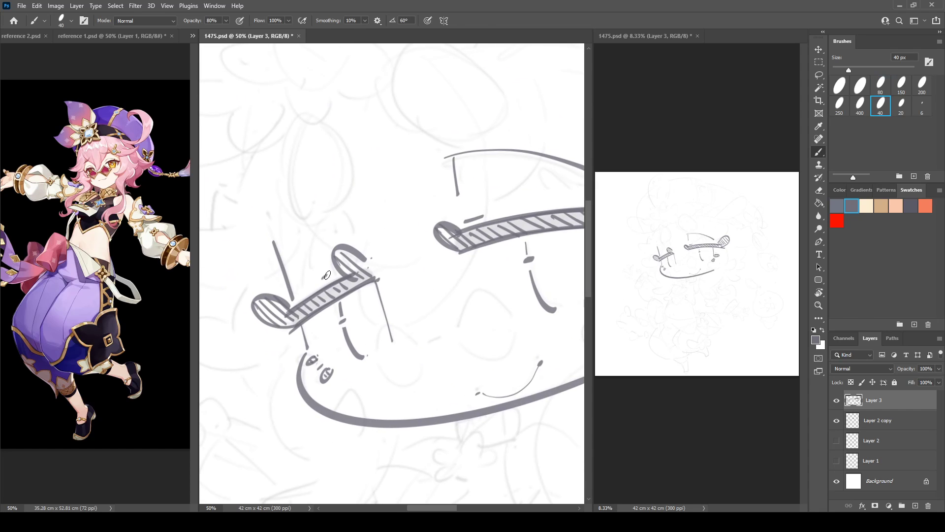
# Ink a thin arched line above the smaller eye and a large tapered oval above the larger eye
pyautogui.moveTo(298, 286)
pyautogui.mouseDown()
pyautogui.moveTo(296, 252)
pyautogui.moveTo(327, 211)
pyautogui.moveTo(347, 220)
pyautogui.mouseUp()
pyautogui.moveTo(423, 192); pyautogui.dragTo(332, 276)
pyautogui.moveTo(325, 129)
pyautogui.mouseDown()
pyautogui.moveTo(382, 223)
pyautogui.moveTo(427, 190)
pyautogui.moveTo(307, 150)
pyautogui.moveTo(411, 193)
pyautogui.mouseUp()
pyautogui.hotkey('ctrl', 'z')
pyautogui.moveTo(315, 138)
pyautogui.mouseDown()
pyautogui.moveTo(379, 148)
pyautogui.moveTo(415, 181)
pyautogui.moveTo(309, 130)
pyautogui.moveTo(415, 178)
pyautogui.mouseUp()
pyautogui.hotkey('ctrl', 'z')
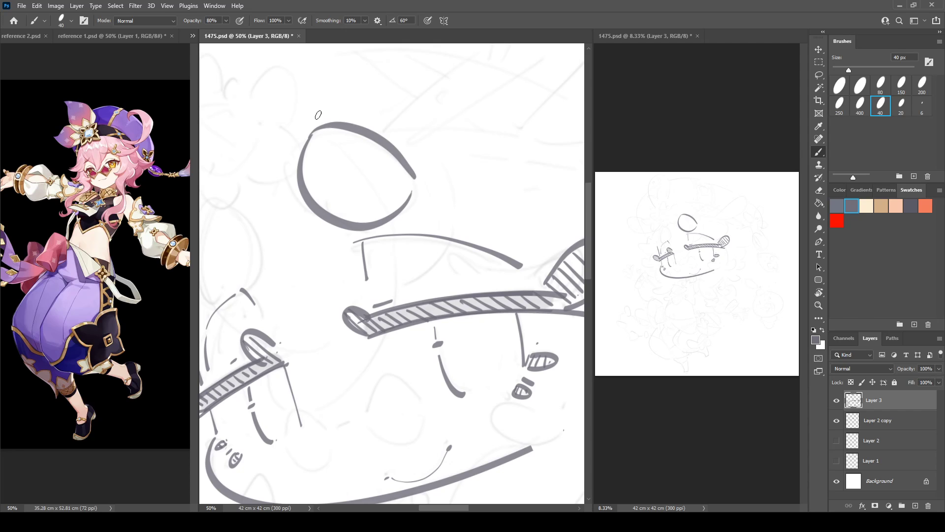
# Ink a narrower tapered oval above the smaller eye, matching the one above the larger eye
pyautogui.moveTo(318, 117); pyautogui.dragTo(315, 119)
pyautogui.moveTo(316, 161)
pyautogui.mouseDown()
pyautogui.moveTo(420, 102)
pyautogui.moveTo(327, 231)
pyautogui.moveTo(355, 194)
pyautogui.moveTo(343, 145)
pyautogui.moveTo(355, 195)
pyautogui.mouseUp()
pyautogui.scroll(-3, 362, 206)
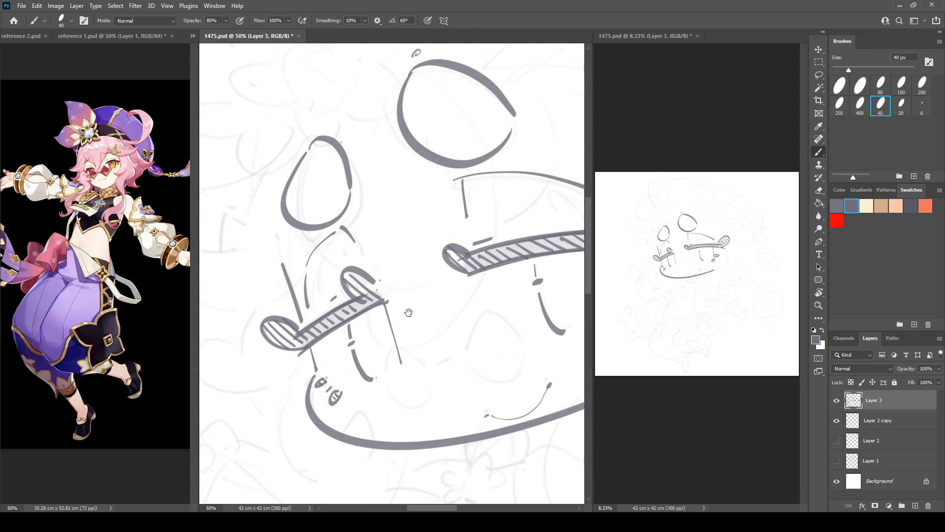
pyautogui.hscroll(3, 327, 275)
pyautogui.press('e')
pyautogui.press('b')
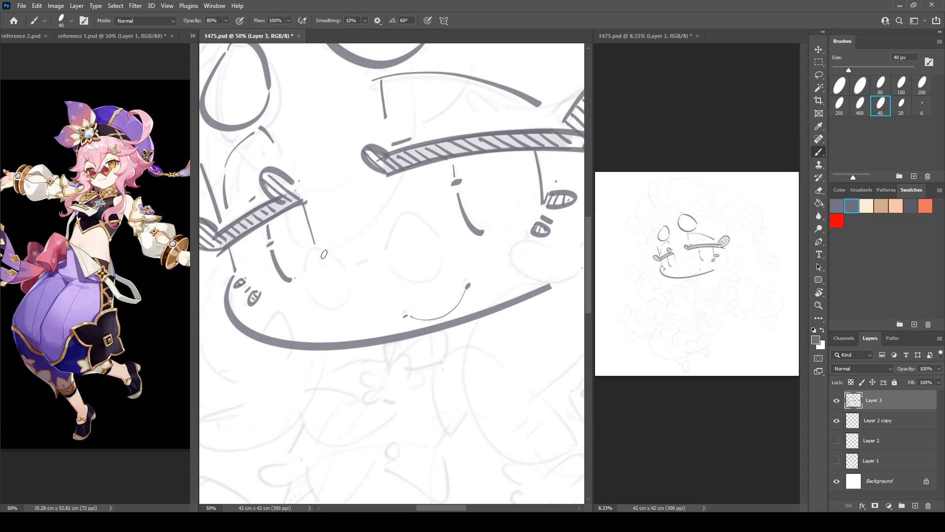
# Ink the oval outline of the smaller glasses lens below the smaller eye, replacing the first thin attempt
pyautogui.moveTo(323, 254)
pyautogui.mouseDown()
pyautogui.moveTo(302, 284)
pyautogui.moveTo(339, 309)
pyautogui.mouseUp()
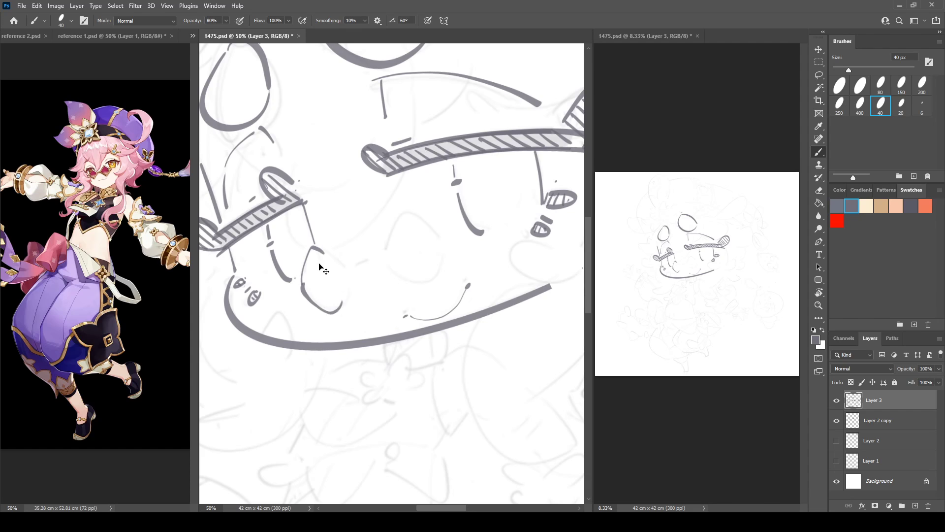
pyautogui.hotkey('ctrl', 'z')
pyautogui.hotkey('ctrl', 'z')
pyautogui.moveTo(338, 252)
pyautogui.mouseDown()
pyautogui.moveTo(307, 290)
pyautogui.moveTo(349, 293)
pyautogui.moveTo(351, 274)
pyautogui.mouseUp()
pyautogui.press('r')
pyautogui.moveTo(343, 232); pyautogui.dragTo(335, 249)
pyautogui.press('b')
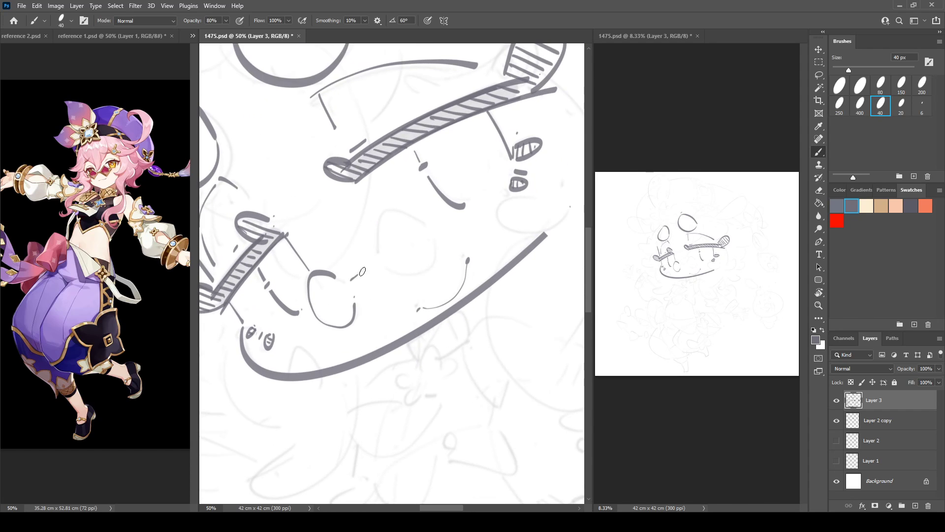
# Ink the glasses bridge and the oval outline of the larger lens beside it
pyautogui.press('r')
pyautogui.moveTo(390, 227); pyautogui.dragTo(409, 228)
pyautogui.press('b')
pyautogui.press('e')
pyautogui.click(378, 252)
pyautogui.press('b')
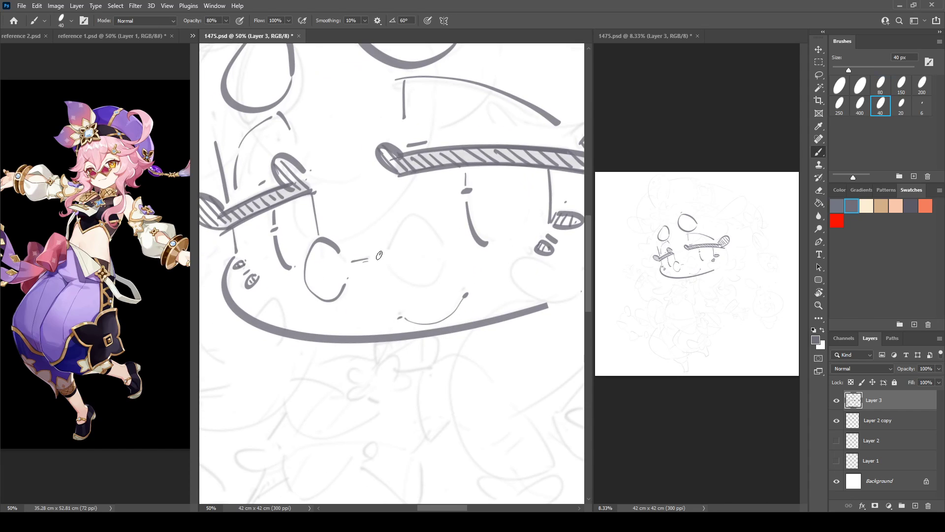
pyautogui.moveTo(379, 256); pyautogui.dragTo(431, 245)
pyautogui.moveTo(378, 268)
pyautogui.mouseDown()
pyautogui.moveTo(408, 295)
pyautogui.moveTo(437, 262)
pyautogui.mouseUp()
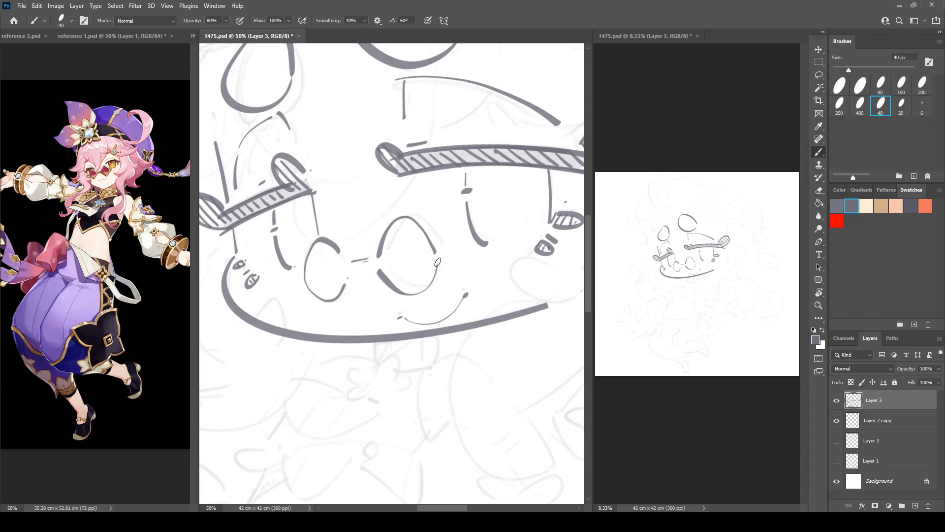
# Tidy the ends of both lens outlines and ink an angular faceted outline inside the larger lens
pyautogui.press('e')
pyautogui.moveTo(347, 282)
pyautogui.mouseDown()
pyautogui.moveTo(328, 295)
pyautogui.moveTo(335, 300)
pyautogui.moveTo(351, 271)
pyautogui.mouseUp()
pyautogui.press('b')
pyautogui.press('r')
pyautogui.moveTo(397, 213); pyautogui.dragTo(353, 228)
pyautogui.press('e')
pyautogui.moveTo(365, 276)
pyautogui.mouseDown()
pyautogui.moveTo(359, 289)
pyautogui.moveTo(389, 266)
pyautogui.moveTo(407, 225)
pyautogui.moveTo(431, 258)
pyautogui.moveTo(419, 290)
pyautogui.moveTo(406, 289)
pyautogui.mouseUp()
pyautogui.press('b')
pyautogui.press('r')
pyautogui.press('b')
pyautogui.press('e')
pyautogui.press('b')
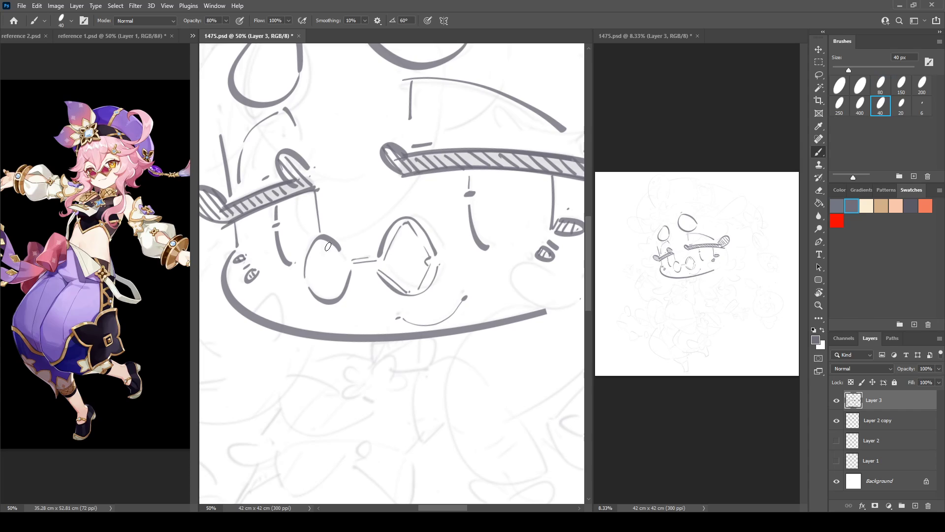
# Ink an angular faceted outline inside the smaller lens and check the glasses mirrored
pyautogui.moveTo(322, 239)
pyautogui.mouseDown()
pyautogui.moveTo(344, 267)
pyautogui.moveTo(322, 293)
pyautogui.moveTo(317, 249)
pyautogui.mouseUp()
pyautogui.hotkey('ctrl', 'shift', 'h')
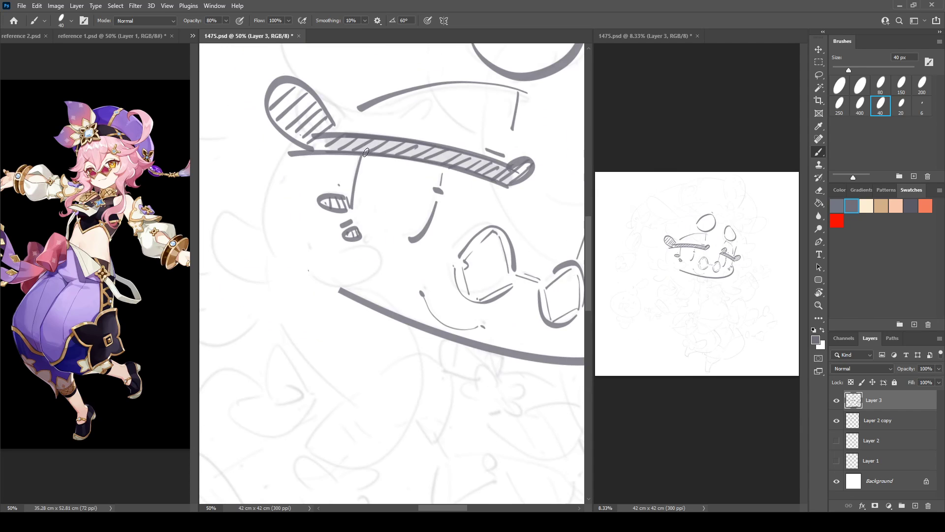
pyautogui.hotkey('ctrl', 'shift', 'h')
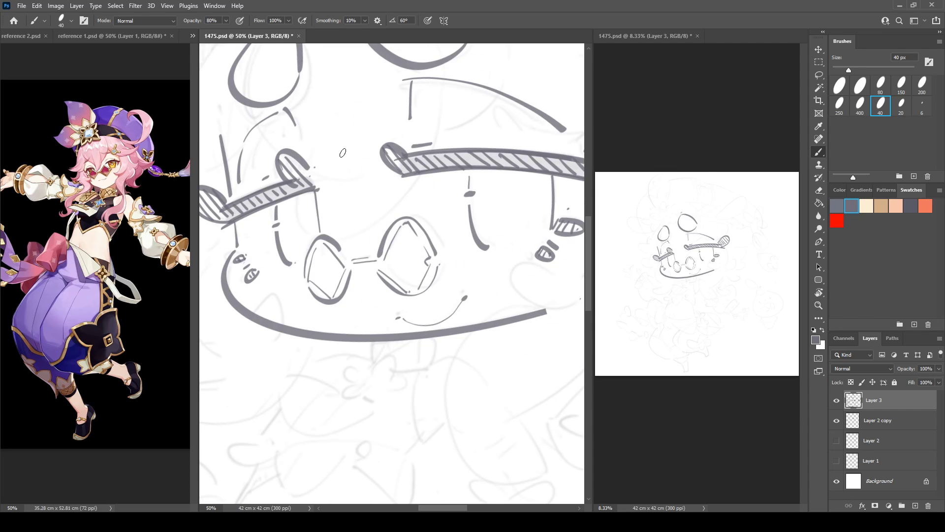
# Erase a short piece of the jawline below the smaller eye and ink a curled hair tip across the gap
pyautogui.press('r')
pyautogui.moveTo(484, 222)
pyautogui.mouseDown()
pyautogui.moveTo(477, 211)
pyautogui.moveTo(547, 164)
pyautogui.mouseUp()
pyautogui.press('space')
pyautogui.press('e')
pyautogui.moveTo(334, 283)
pyautogui.mouseDown()
pyautogui.moveTo(355, 282)
pyautogui.moveTo(330, 298)
pyautogui.moveTo(338, 265)
pyautogui.moveTo(345, 316)
pyautogui.mouseUp()
pyautogui.press('b')
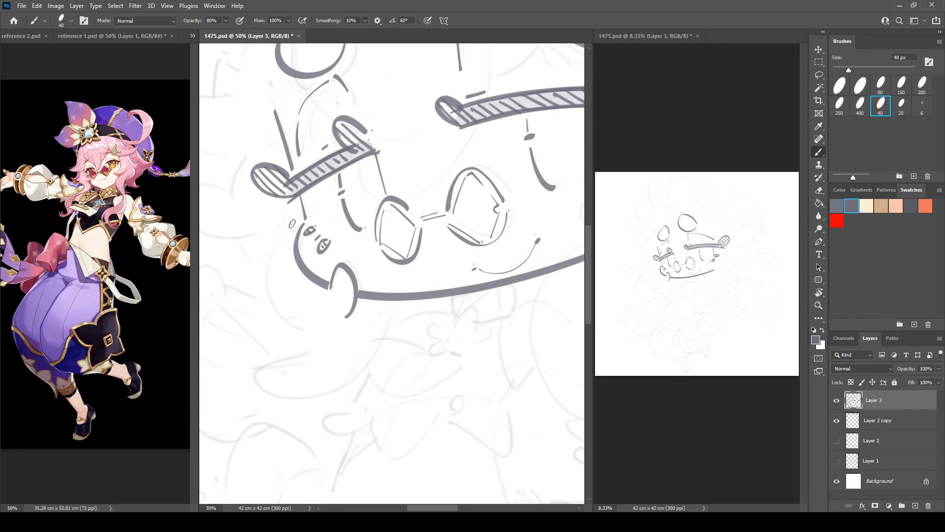
# Ink a large curled hair lock from the smaller eye's cheek down below the jaw, redoing its inner edge up to the jawline
pyautogui.moveTo(292, 223)
pyautogui.mouseDown()
pyautogui.moveTo(296, 325)
pyautogui.moveTo(367, 369)
pyautogui.mouseUp()
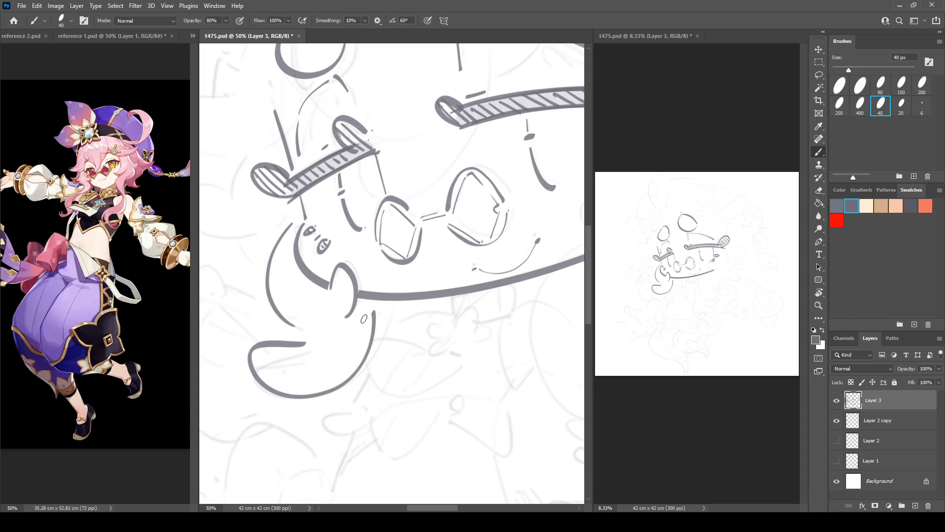
pyautogui.hotkey('ctrl', 'z')
pyautogui.moveTo(299, 339)
pyautogui.mouseDown()
pyautogui.moveTo(374, 357)
pyautogui.moveTo(390, 301)
pyautogui.mouseUp()
pyautogui.moveTo(257, 187); pyautogui.dragTo(388, 249)
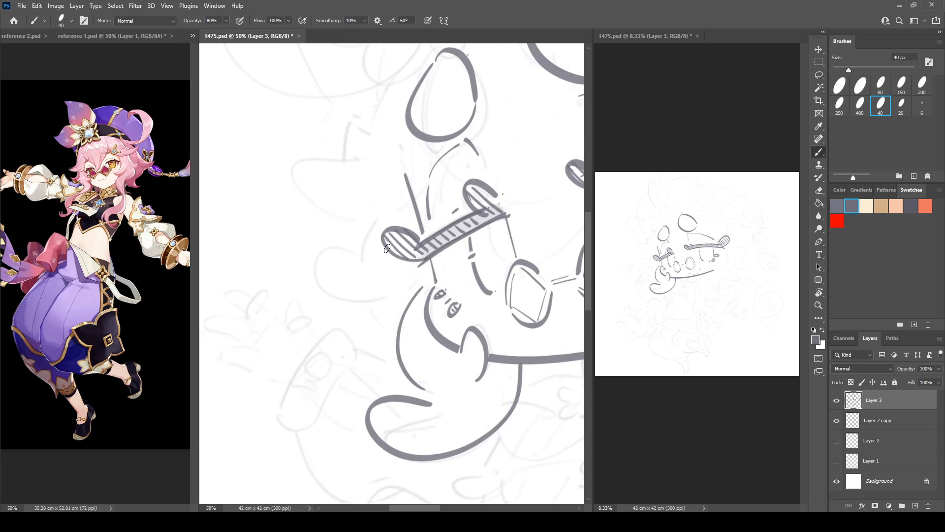
# Ink a rounded hair lock outside the smaller eye and hatch the shadow beneath it
pyautogui.moveTo(381, 213)
pyautogui.mouseDown()
pyautogui.moveTo(365, 265)
pyautogui.moveTo(354, 260)
pyautogui.moveTo(322, 288)
pyautogui.moveTo(404, 284)
pyautogui.moveTo(386, 319)
pyautogui.mouseUp()
pyautogui.moveTo(382, 304); pyautogui.dragTo(392, 319)
pyautogui.moveTo(389, 301); pyautogui.dragTo(398, 310)
pyautogui.moveTo(389, 253); pyautogui.dragTo(410, 318)
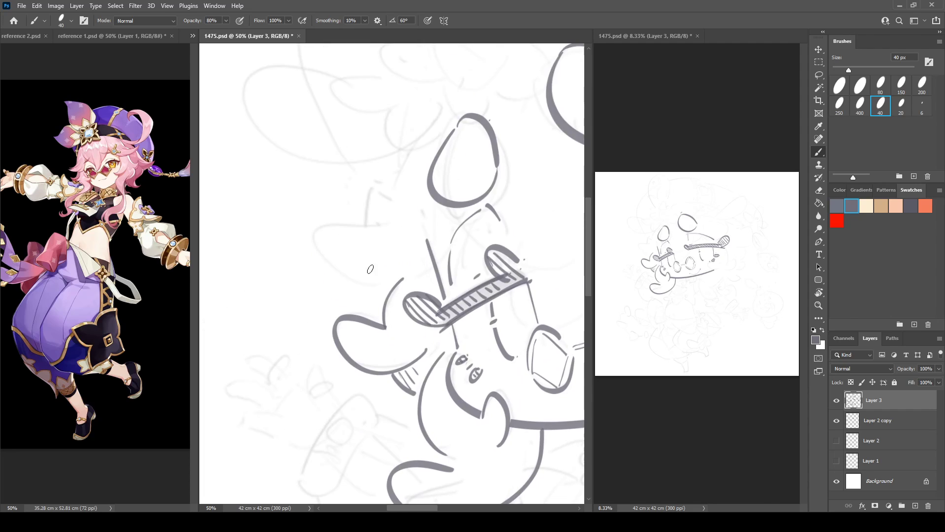
# Ink another rounded hair lock above the outer one and hatch the gap where the two meet
pyautogui.moveTo(373, 231)
pyautogui.mouseDown()
pyautogui.moveTo(326, 266)
pyautogui.moveTo(390, 275)
pyautogui.mouseUp()
pyautogui.moveTo(364, 228); pyautogui.dragTo(394, 168)
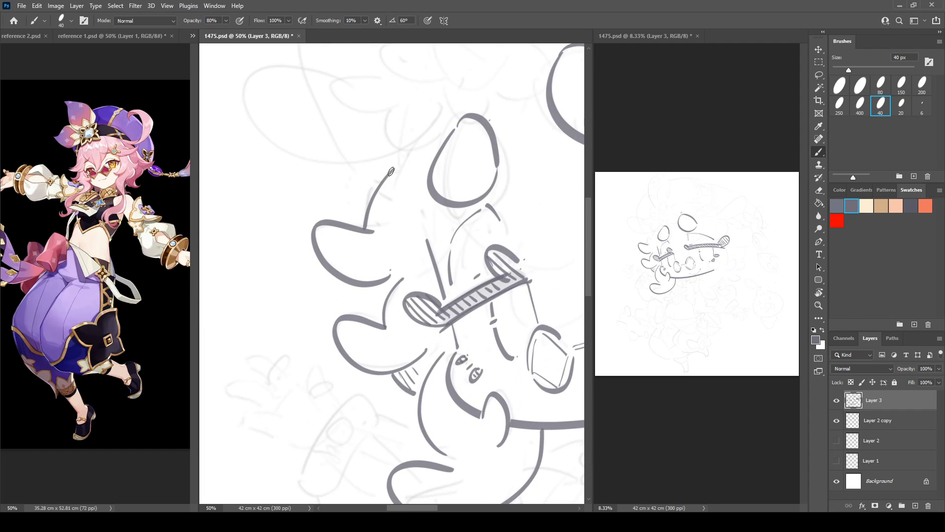
pyautogui.moveTo(408, 303)
pyautogui.mouseDown()
pyautogui.moveTo(349, 224)
pyautogui.moveTo(327, 218)
pyautogui.mouseUp()
pyautogui.moveTo(324, 202); pyautogui.dragTo(335, 208)
pyautogui.click(336, 194)
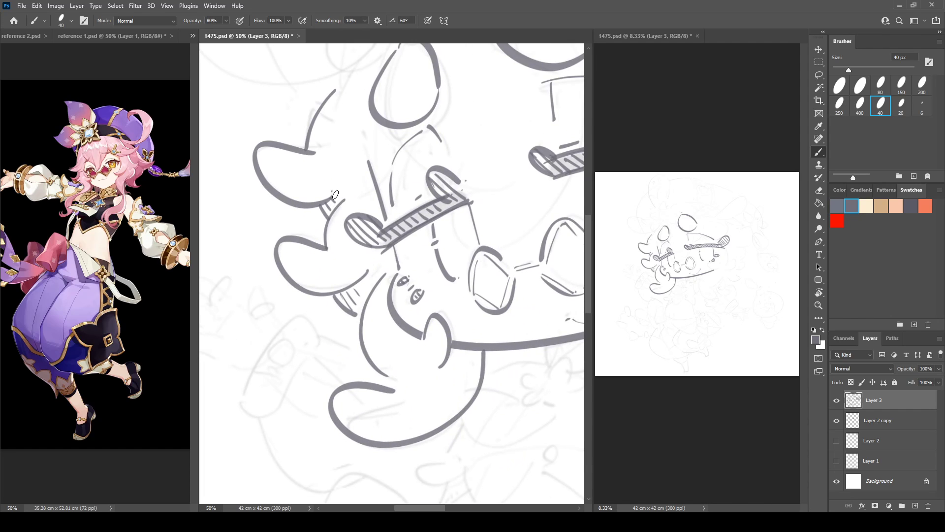
# Hatch a small shadow under the jawline inside the large curled lock's edge
pyautogui.moveTo(437, 325)
pyautogui.mouseDown()
pyautogui.moveTo(353, 252)
pyautogui.moveTo(386, 296)
pyautogui.moveTo(390, 289)
pyautogui.mouseUp()
pyautogui.moveTo(387, 276); pyautogui.dragTo(391, 282)
pyautogui.moveTo(504, 287)
pyautogui.mouseDown()
pyautogui.moveTo(385, 290)
pyautogui.moveTo(407, 301)
pyautogui.moveTo(443, 277)
pyautogui.mouseUp()
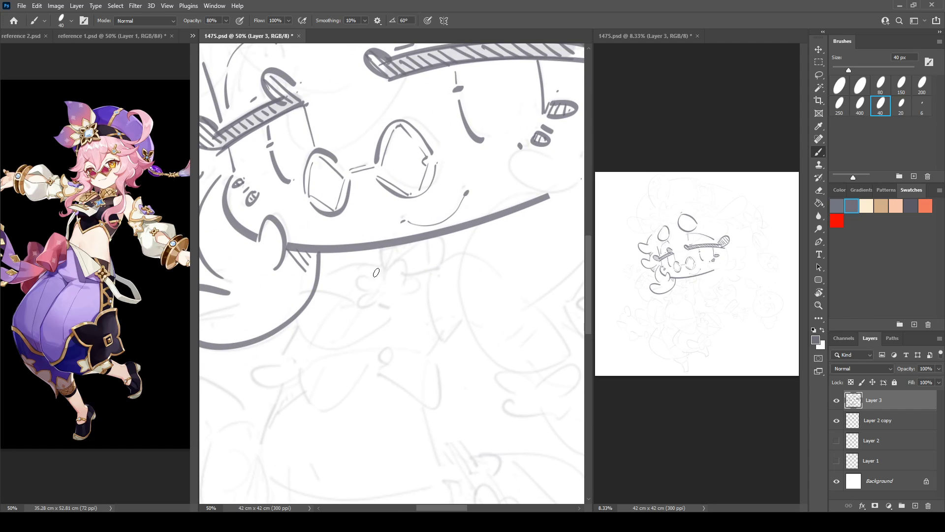
# Ink a flower ornament under the chin with a star inside and small drop shapes around it
pyautogui.moveTo(379, 278)
pyautogui.mouseDown()
pyautogui.moveTo(399, 268)
pyautogui.moveTo(417, 290)
pyautogui.moveTo(397, 299)
pyautogui.mouseUp()
pyautogui.moveTo(376, 277)
pyautogui.mouseDown()
pyautogui.moveTo(372, 299)
pyautogui.moveTo(360, 307)
pyautogui.moveTo(393, 304)
pyautogui.moveTo(389, 295)
pyautogui.moveTo(369, 309)
pyautogui.moveTo(402, 285)
pyautogui.moveTo(372, 304)
pyautogui.moveTo(361, 283)
pyautogui.moveTo(390, 272)
pyautogui.moveTo(383, 278)
pyautogui.moveTo(393, 275)
pyautogui.moveTo(418, 313)
pyautogui.mouseUp()
pyautogui.moveTo(352, 292); pyautogui.dragTo(353, 293)
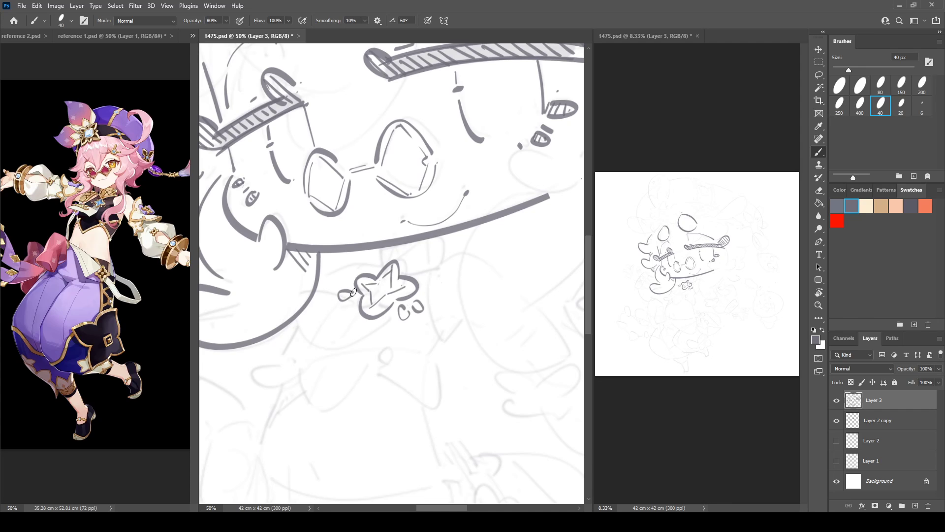
# Ink the neck collar between the jawline and the flower ornament, with crossed lacing lines inside
pyautogui.moveTo(376, 249)
pyautogui.mouseDown()
pyautogui.moveTo(438, 269)
pyautogui.moveTo(444, 238)
pyautogui.mouseUp()
pyautogui.hotkey('ctrl', 'z')
pyautogui.hotkey('ctrl', 'z')
pyautogui.moveTo(404, 276)
pyautogui.mouseDown()
pyautogui.moveTo(439, 260)
pyautogui.moveTo(423, 242)
pyautogui.moveTo(401, 249)
pyautogui.moveTo(436, 261)
pyautogui.moveTo(379, 266)
pyautogui.moveTo(383, 251)
pyautogui.mouseUp()
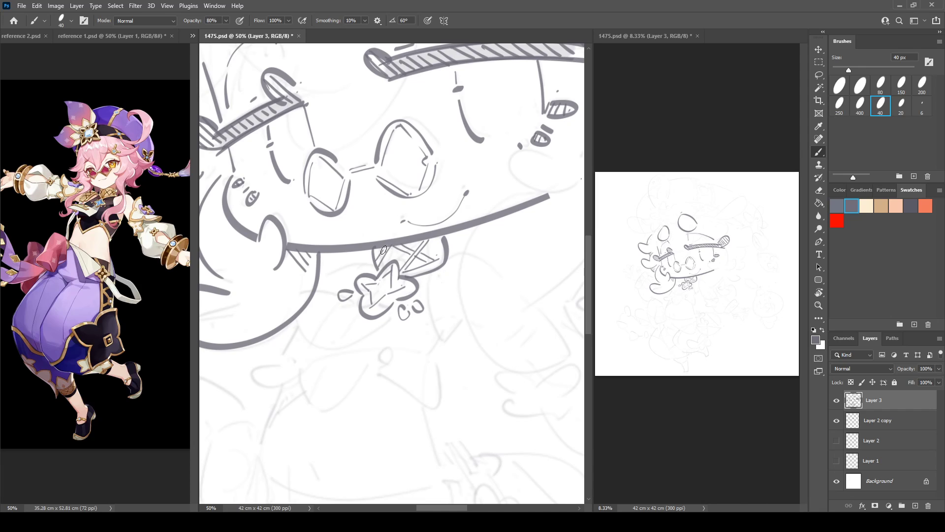
# Ink a curled hair tip at the far cheek and erase the jawline's end below it
pyautogui.moveTo(497, 241); pyautogui.dragTo(380, 304)
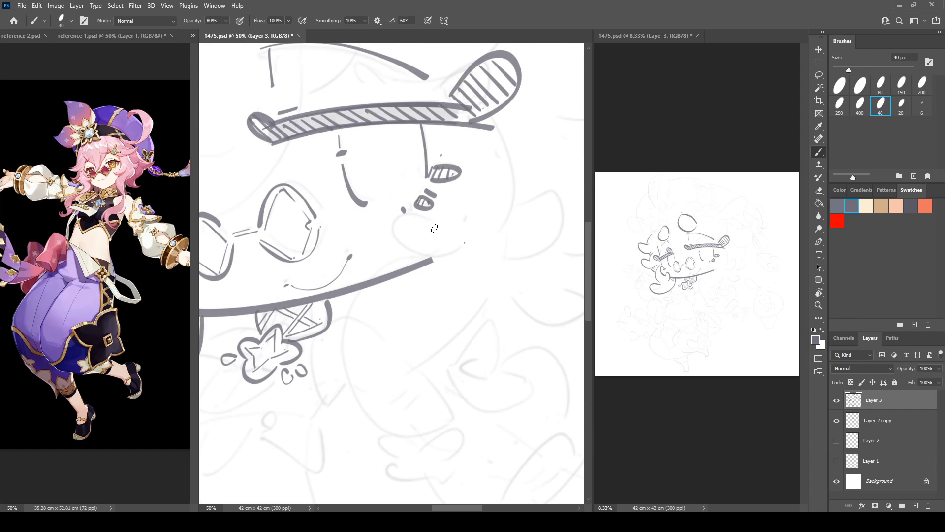
pyautogui.moveTo(434, 228); pyautogui.dragTo(487, 225)
pyautogui.press('e')
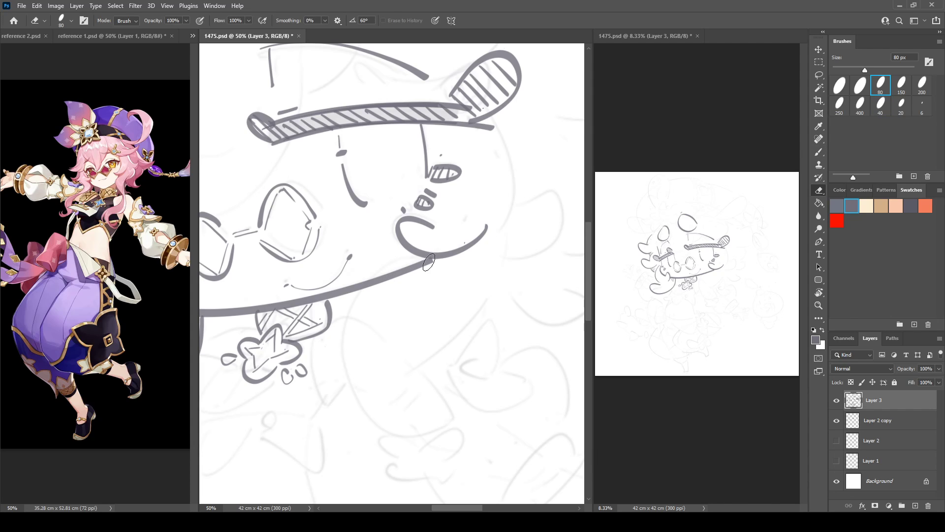
pyautogui.moveTo(385, 270)
pyautogui.mouseDown()
pyautogui.moveTo(380, 281)
pyautogui.moveTo(438, 266)
pyautogui.moveTo(451, 216)
pyautogui.moveTo(364, 291)
pyautogui.moveTo(467, 339)
pyautogui.mouseUp()
pyautogui.press('b')
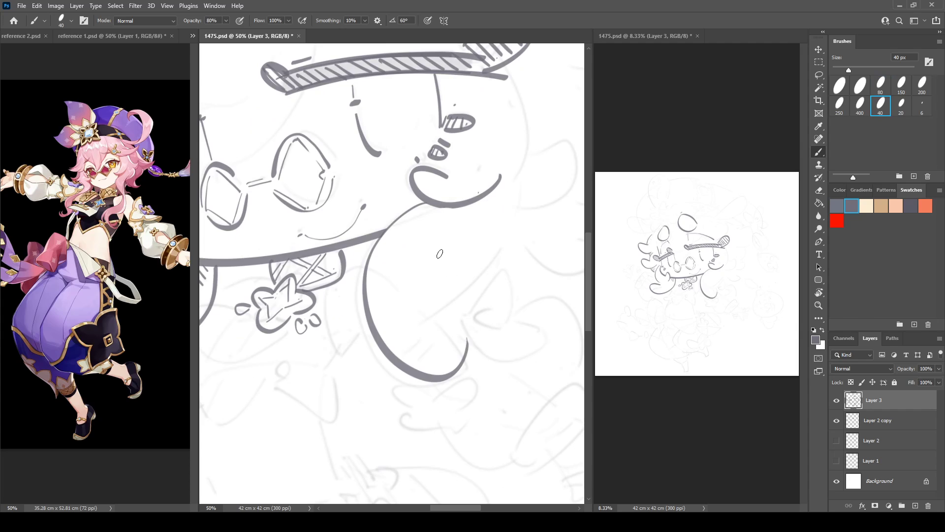
# Redo the large hair lock hanging from the far cheek and ink its curved outer edge
pyautogui.hotkey('ctrl', 'z')
pyautogui.moveTo(427, 202); pyautogui.dragTo(468, 340)
pyautogui.hotkey('ctrl', 'z')
pyautogui.moveTo(426, 203)
pyautogui.mouseDown()
pyautogui.moveTo(360, 309)
pyautogui.moveTo(440, 329)
pyautogui.moveTo(430, 313)
pyautogui.moveTo(513, 261)
pyautogui.moveTo(526, 231)
pyautogui.mouseUp()
# Ink a rounded hair lock beyond the far cheek and a long curve along the side of the head
pyautogui.moveTo(518, 205); pyautogui.dragTo(438, 275)
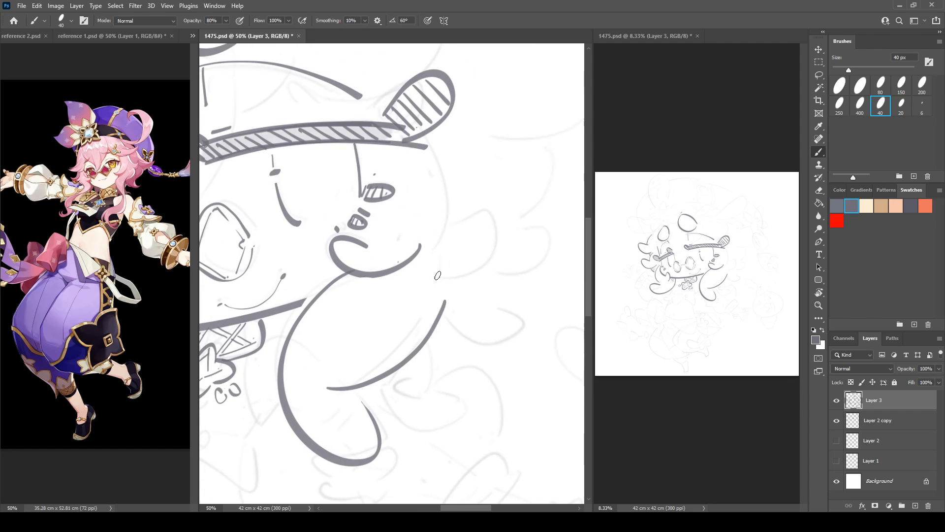
pyautogui.moveTo(452, 230); pyautogui.dragTo(435, 280)
pyautogui.moveTo(449, 158); pyautogui.dragTo(438, 254)
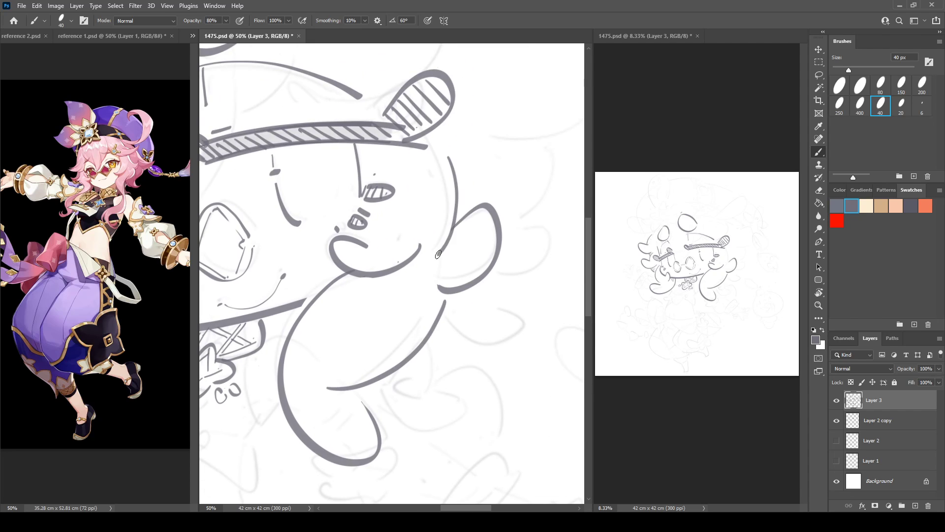
# Add small accent marks inside the large far-side lock and ink a leaf-shaped lock pointing outward beside it
pyautogui.moveTo(356, 341); pyautogui.dragTo(427, 289)
pyautogui.click(440, 313)
pyautogui.click(454, 299)
pyautogui.moveTo(523, 271)
pyautogui.mouseDown()
pyautogui.moveTo(413, 198)
pyautogui.moveTo(407, 291)
pyautogui.moveTo(474, 318)
pyautogui.moveTo(427, 282)
pyautogui.mouseUp()
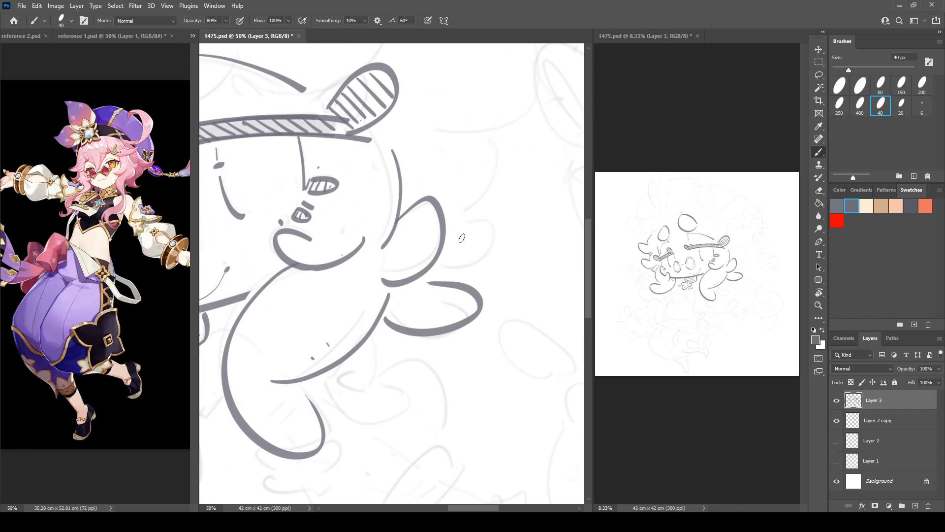
# Ink an outermost rounded lock on the far side and a long curve rising from it, redoing the curve once
pyautogui.moveTo(456, 235)
pyautogui.mouseDown()
pyautogui.moveTo(497, 243)
pyautogui.moveTo(468, 283)
pyautogui.mouseUp()
pyautogui.moveTo(493, 137)
pyautogui.mouseDown()
pyautogui.moveTo(483, 192)
pyautogui.moveTo(457, 229)
pyautogui.mouseUp()
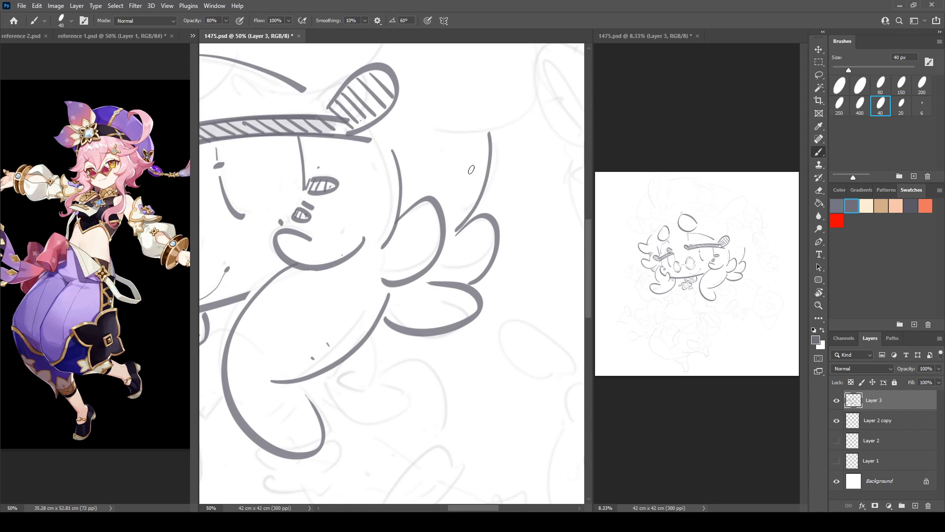
pyautogui.hotkey('ctrl', 'z')
pyautogui.moveTo(471, 139); pyautogui.dragTo(460, 233)
# Erase the collar's lower outer corner and ink a shoulder curve from there to the large far-side lock
pyautogui.moveTo(400, 291); pyautogui.dragTo(468, 252)
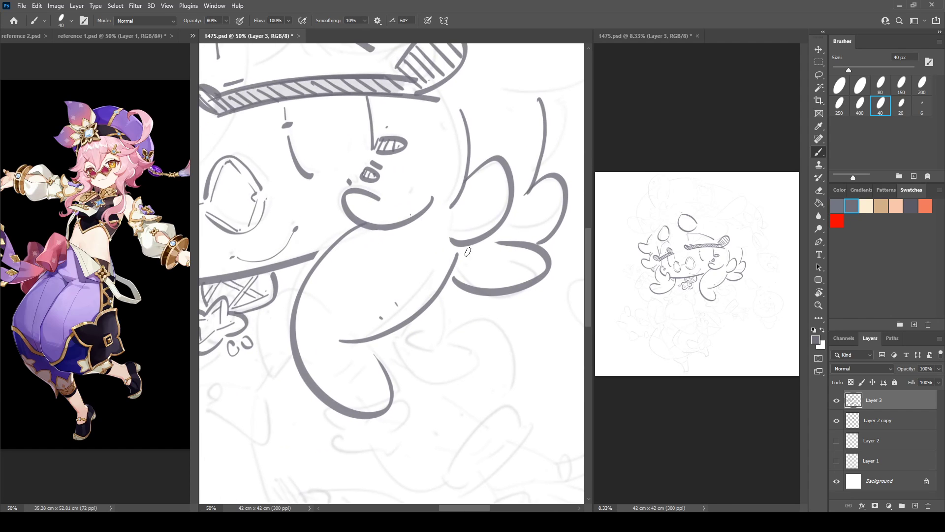
pyautogui.moveTo(355, 390); pyautogui.dragTo(471, 256)
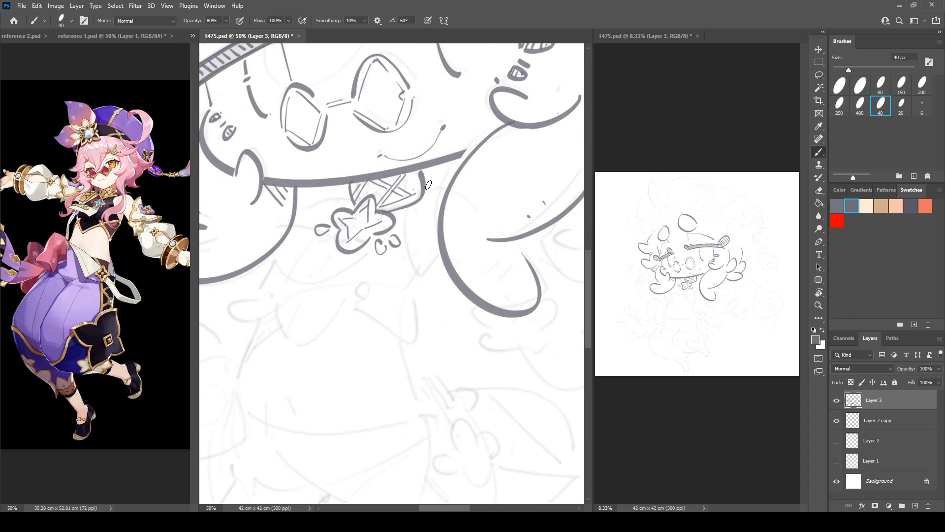
pyautogui.moveTo(424, 166); pyautogui.dragTo(431, 191)
pyautogui.press('e')
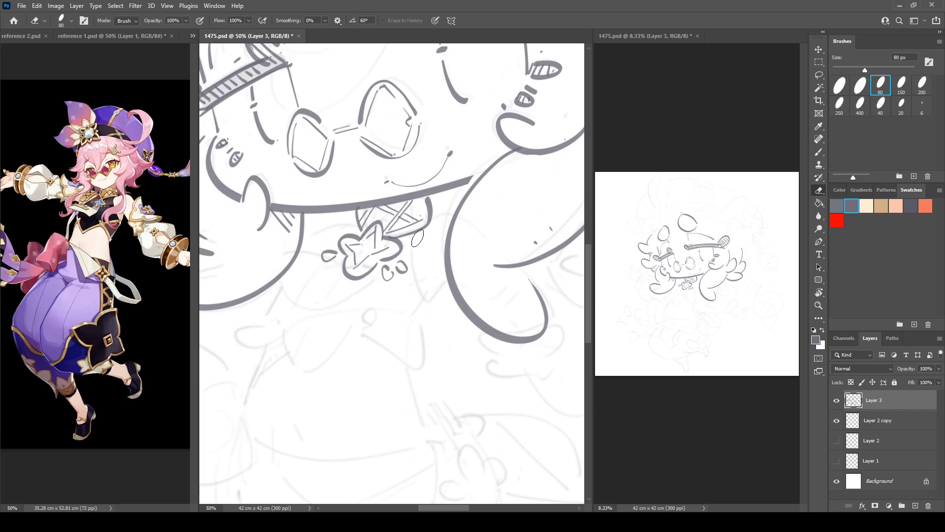
pyautogui.moveTo(418, 238); pyautogui.dragTo(442, 213)
pyautogui.press('b')
pyautogui.moveTo(413, 244); pyautogui.dragTo(452, 215)
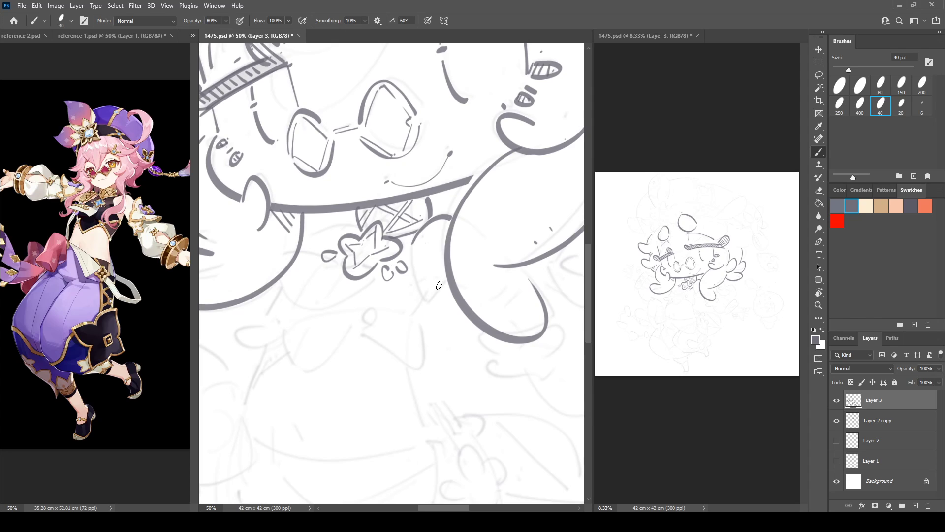
# Ink the clothing edge running down from the far shoulder curve, replacing a first undone stroke
pyautogui.moveTo(428, 288)
pyautogui.mouseDown()
pyautogui.moveTo(447, 275)
pyautogui.moveTo(418, 318)
pyautogui.mouseUp()
pyautogui.hotkey('ctrl', 'z')
pyautogui.moveTo(414, 242); pyautogui.dragTo(428, 298)
pyautogui.moveTo(420, 254); pyautogui.dragTo(501, 212)
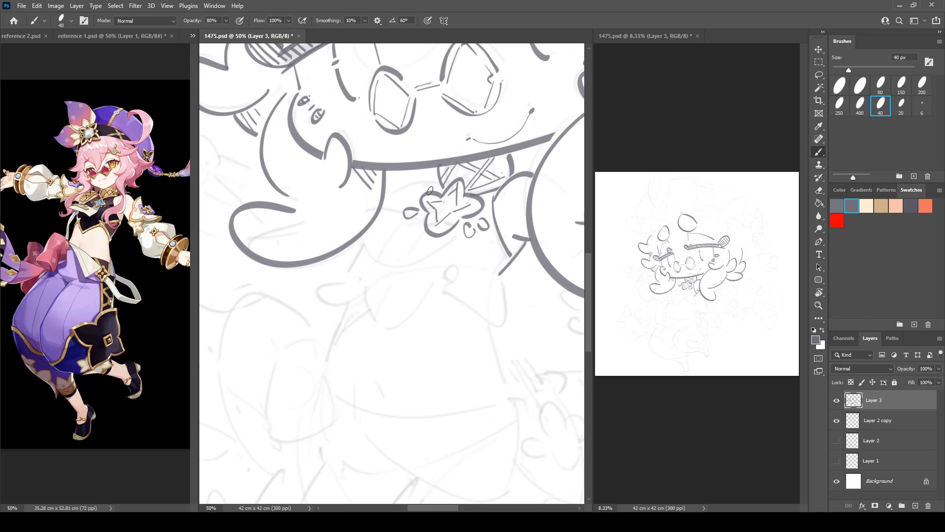
# Erase the large near-side lock's edge below the jaw and ink a curved garment outline from there toward the flower ornament
pyautogui.press('e')
pyautogui.moveTo(383, 230)
pyautogui.mouseDown()
pyautogui.moveTo(377, 236)
pyautogui.moveTo(384, 224)
pyautogui.moveTo(361, 210)
pyautogui.moveTo(364, 254)
pyautogui.moveTo(455, 242)
pyautogui.mouseUp()
pyautogui.press('b')
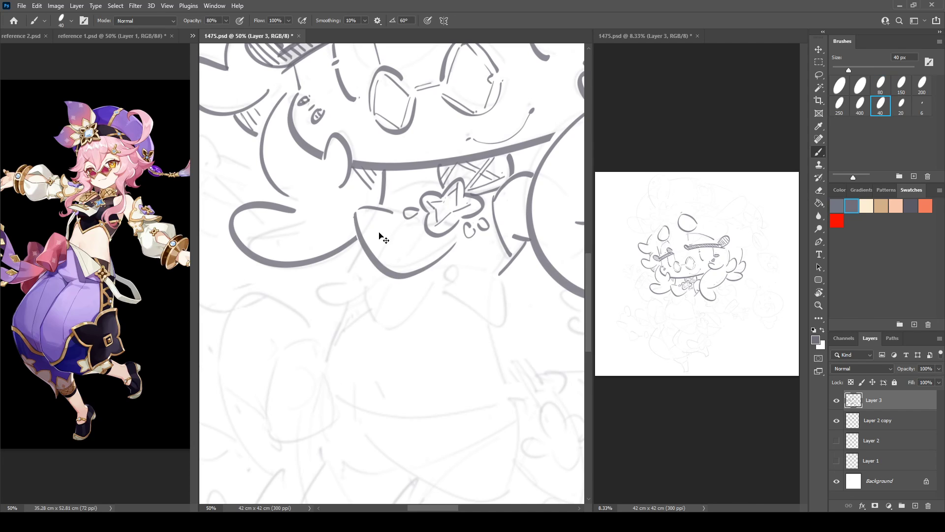
pyautogui.hotkey('ctrl', 'z')
pyautogui.moveTo(356, 216); pyautogui.dragTo(453, 240)
# Erase the short stroke across the garment outline's top and ink a thin line parallel to its outer edge
pyautogui.press('e')
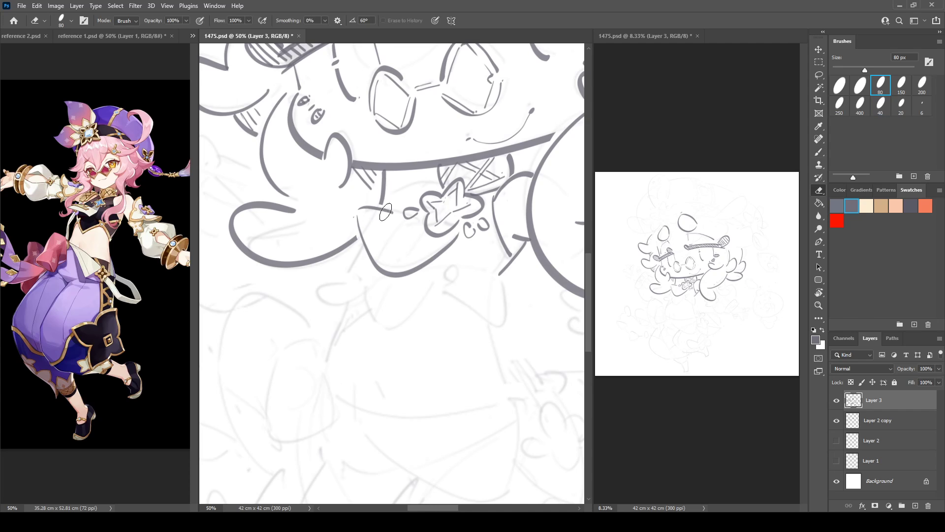
pyautogui.moveTo(382, 213)
pyautogui.mouseDown()
pyautogui.moveTo(391, 212)
pyautogui.moveTo(370, 208)
pyautogui.moveTo(398, 260)
pyautogui.mouseUp()
pyautogui.press('b')
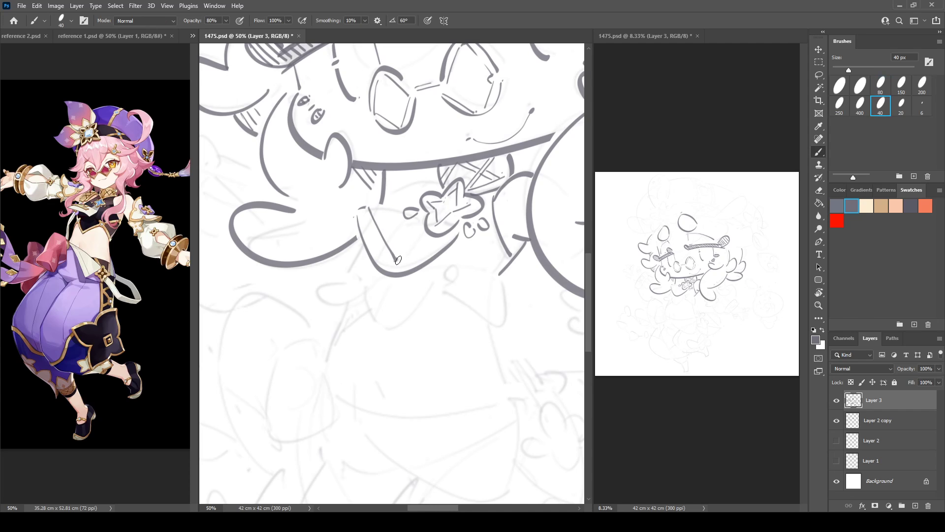
# Ink the second long side and end of the slanted panel inside the garment outline, and a collar curve beside the flower ornament
pyautogui.moveTo(372, 207)
pyautogui.mouseDown()
pyautogui.moveTo(398, 257)
pyautogui.moveTo(394, 210)
pyautogui.moveTo(413, 245)
pyautogui.moveTo(417, 255)
pyautogui.moveTo(395, 262)
pyautogui.moveTo(415, 252)
pyautogui.mouseUp()
pyautogui.press('e')
pyautogui.press('b')
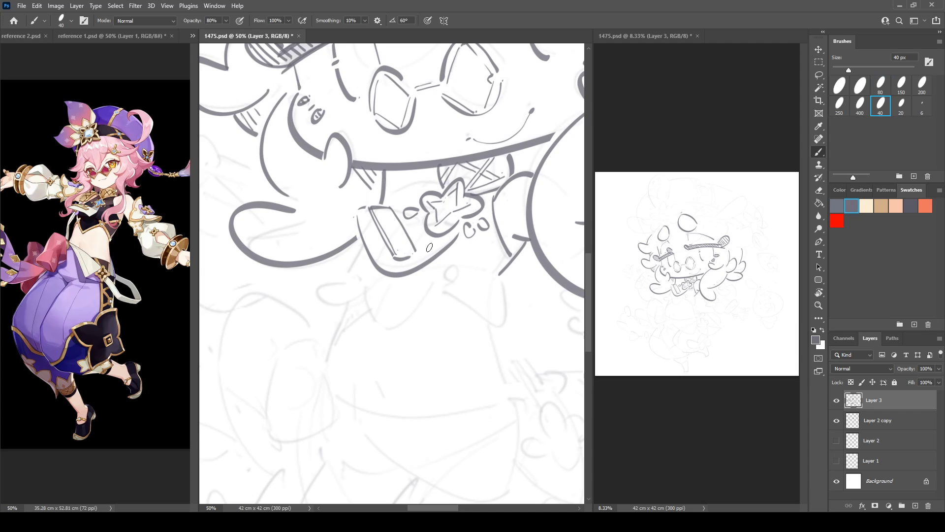
pyautogui.moveTo(436, 182)
pyautogui.mouseDown()
pyautogui.moveTo(389, 196)
pyautogui.moveTo(411, 199)
pyautogui.mouseUp()
pyautogui.moveTo(387, 303); pyautogui.dragTo(405, 288)
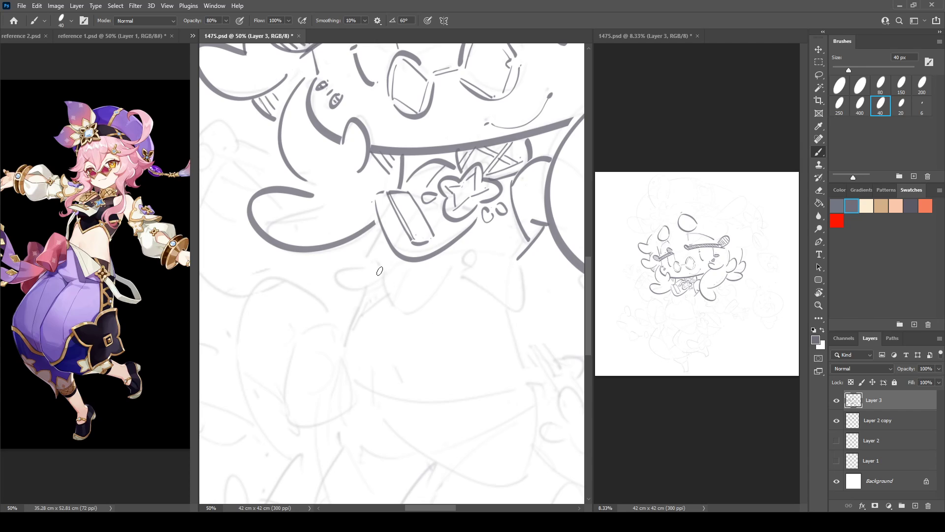
# Ink two adjoining pointed flaps below the garment outline with thin inner border lines, redoing the far flap's edge
pyautogui.moveTo(378, 262)
pyautogui.mouseDown()
pyautogui.moveTo(443, 286)
pyautogui.moveTo(453, 274)
pyautogui.mouseUp()
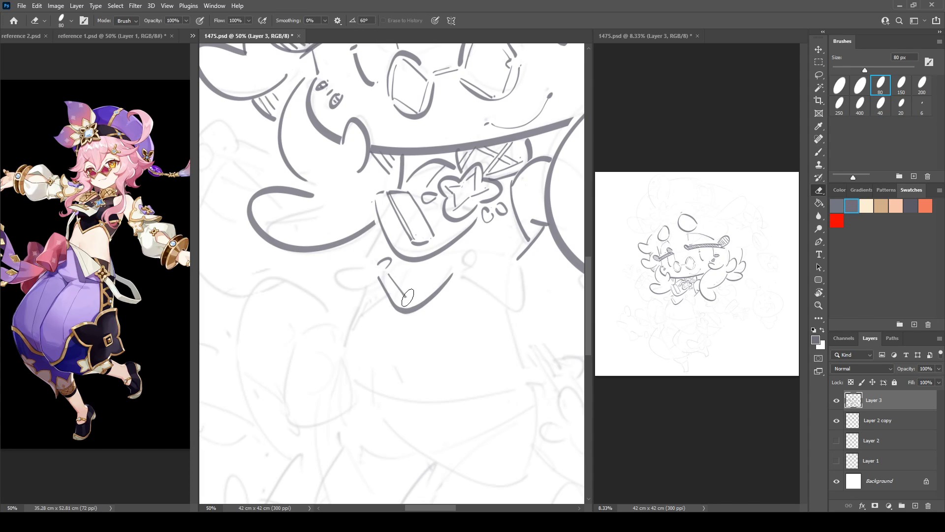
pyautogui.moveTo(401, 298)
pyautogui.mouseDown()
pyautogui.moveTo(473, 255)
pyautogui.moveTo(467, 267)
pyautogui.moveTo(510, 310)
pyautogui.mouseUp()
pyautogui.hotkey('ctrl', 'z')
pyautogui.moveTo(450, 276); pyautogui.dragTo(522, 315)
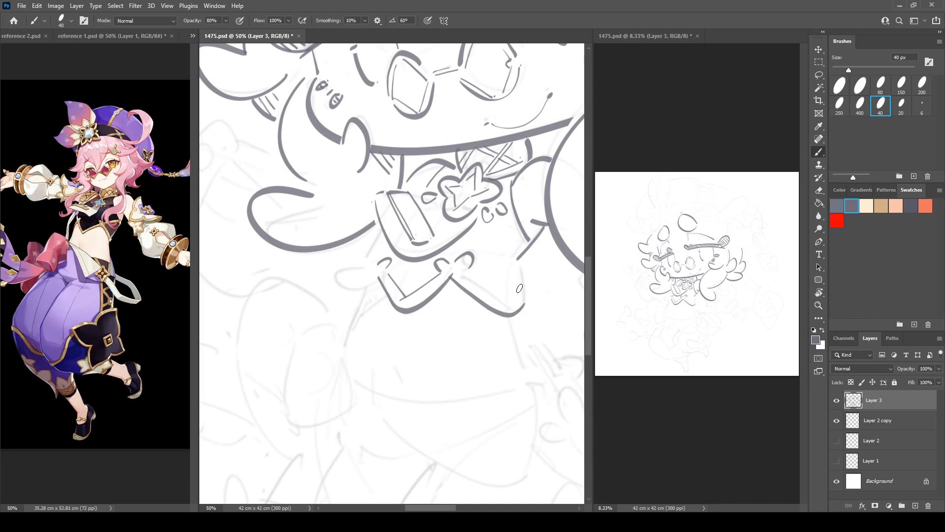
pyautogui.hotkey('ctrl', 'z')
pyautogui.moveTo(453, 278); pyautogui.dragTo(529, 298)
pyautogui.moveTo(468, 269); pyautogui.dragTo(514, 300)
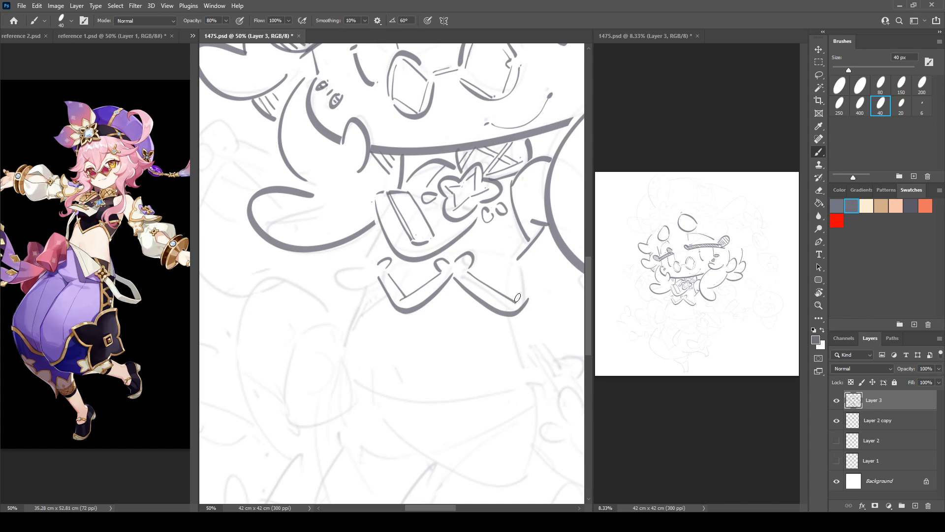
# Ink the far flap's outer edge up to the clothing and the small rounded tab at the near flap's side
pyautogui.moveTo(523, 258)
pyautogui.mouseDown()
pyautogui.moveTo(523, 301)
pyautogui.moveTo(512, 314)
pyautogui.moveTo(520, 299)
pyautogui.mouseUp()
pyautogui.press('e')
pyautogui.press('b')
pyautogui.hotkey('ctrl', 'z')
pyautogui.moveTo(364, 272)
pyautogui.mouseDown()
pyautogui.moveTo(376, 288)
pyautogui.moveTo(376, 238)
pyautogui.mouseUp()
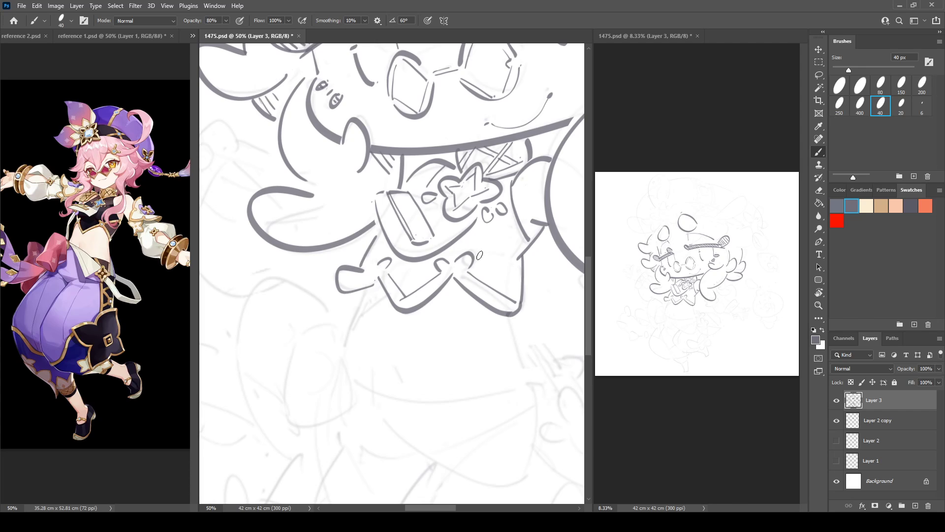
# Add two parallel slanted lines above the far pointed flap and small dot accents in its lower corner
pyautogui.moveTo(478, 257)
pyautogui.mouseDown()
pyautogui.moveTo(511, 231)
pyautogui.moveTo(520, 235)
pyautogui.moveTo(504, 363)
pyautogui.moveTo(444, 437)
pyautogui.moveTo(269, 332)
pyautogui.mouseUp()
pyautogui.click(507, 282)
pyautogui.click(515, 275)
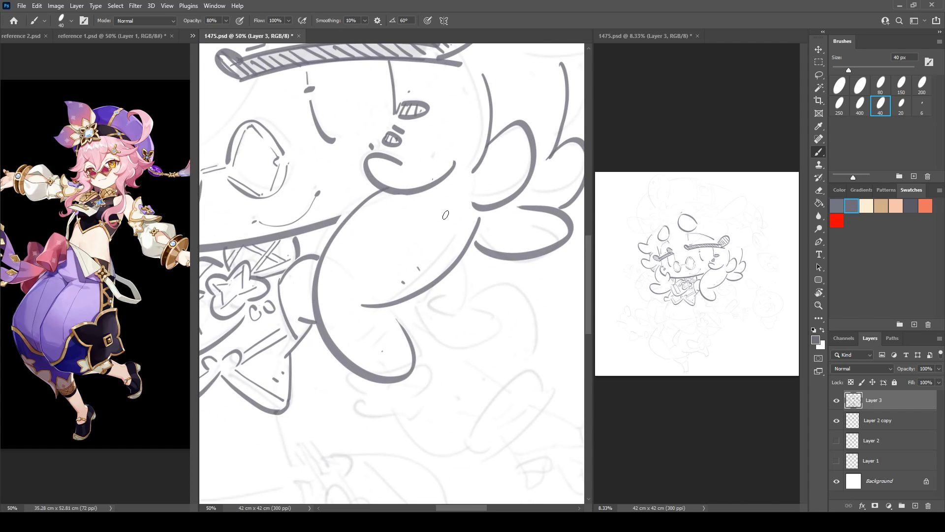
# Ink the lobed ruffle under the large far-side lock's tip and the wavy ruffle edge beside it, replacing one stroke
pyautogui.moveTo(467, 346); pyautogui.dragTo(439, 289)
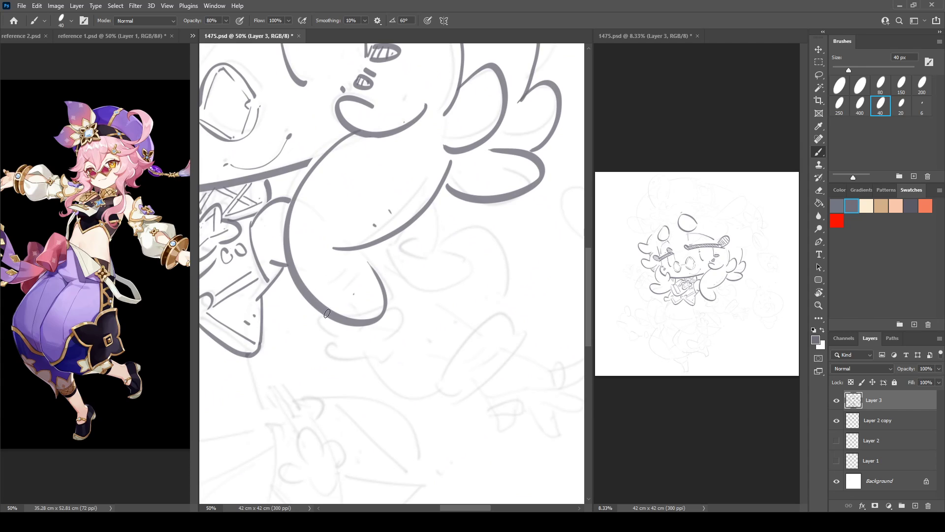
pyautogui.moveTo(327, 313)
pyautogui.mouseDown()
pyautogui.moveTo(341, 340)
pyautogui.moveTo(332, 350)
pyautogui.moveTo(408, 329)
pyautogui.moveTo(389, 307)
pyautogui.mouseUp()
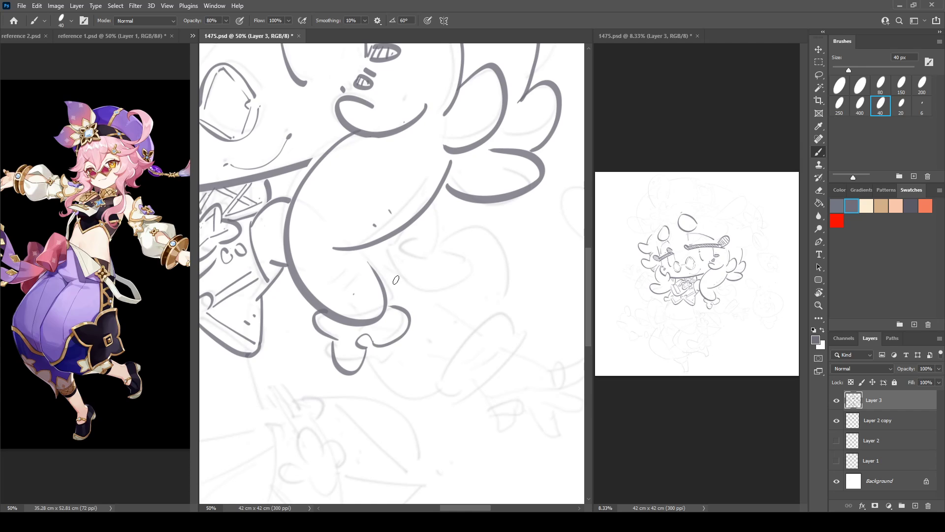
pyautogui.moveTo(389, 261)
pyautogui.mouseDown()
pyautogui.moveTo(436, 274)
pyautogui.moveTo(439, 284)
pyautogui.moveTo(498, 234)
pyautogui.mouseUp()
pyautogui.hotkey('ctrl', 'z')
pyautogui.moveTo(432, 281); pyautogui.dragTo(493, 235)
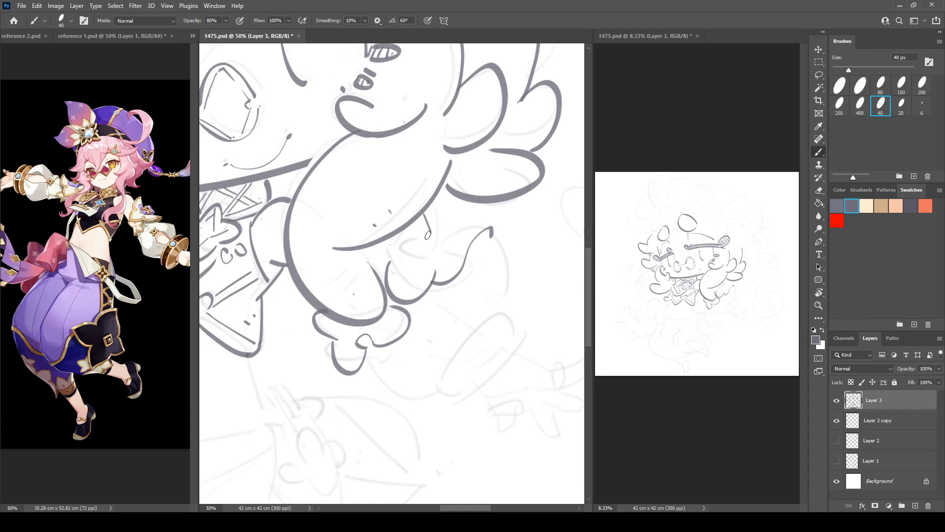
# Ink a round swirl ornament on the far-side sleeve ruffle, clean up its edges with the eraser, and save the document
pyautogui.press('e')
pyautogui.moveTo(419, 222)
pyautogui.mouseDown()
pyautogui.moveTo(412, 228)
pyautogui.moveTo(432, 247)
pyautogui.moveTo(448, 231)
pyautogui.moveTo(438, 232)
pyautogui.mouseUp()
pyautogui.press('b')
pyautogui.press('e')
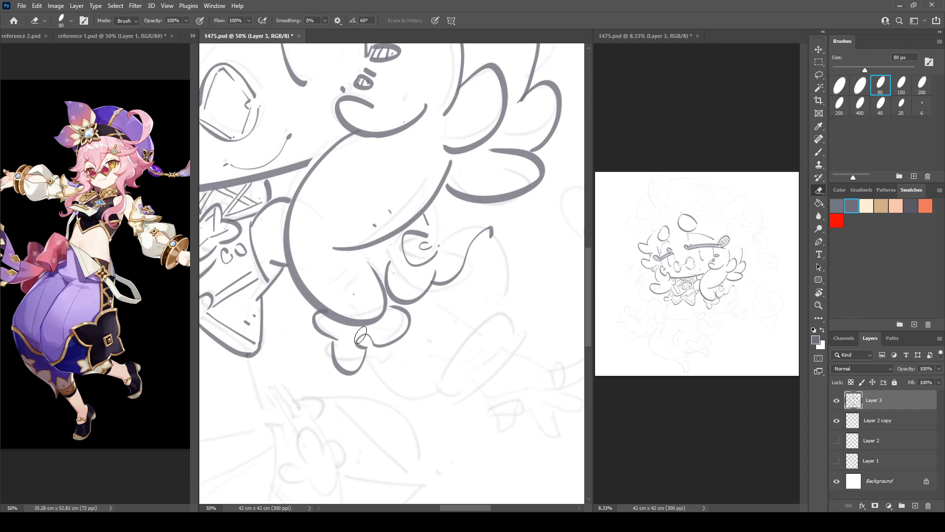
pyautogui.hotkey('ctrl', 's')
pyautogui.moveTo(453, 284)
pyautogui.mouseDown()
pyautogui.moveTo(472, 237)
pyautogui.moveTo(464, 275)
pyautogui.mouseUp()
pyautogui.press('b')
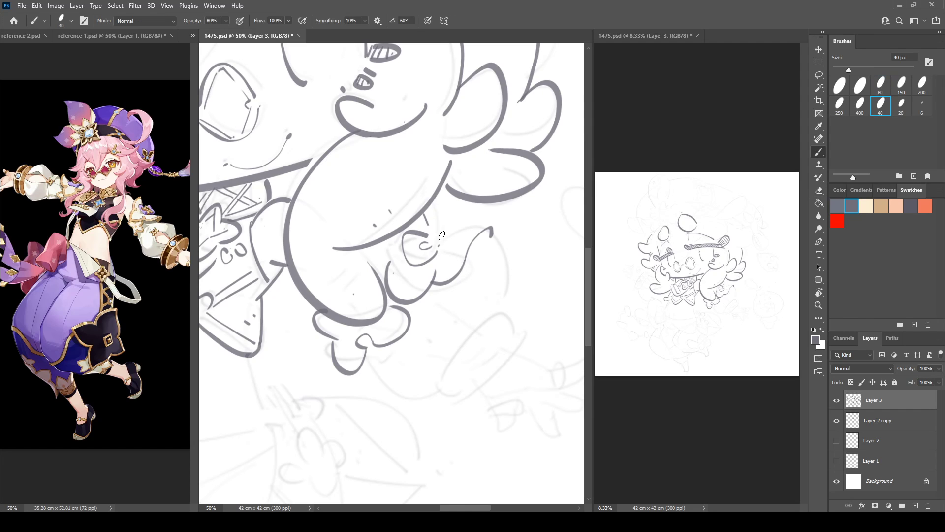
# Ink the small loops beside the swirl, the ruffle's folded end and the sleeve's outer curve, redrawing and trimming that curve
pyautogui.moveTo(434, 231)
pyautogui.mouseDown()
pyautogui.moveTo(452, 233)
pyautogui.moveTo(440, 248)
pyautogui.moveTo(490, 221)
pyautogui.moveTo(495, 231)
pyautogui.moveTo(495, 221)
pyautogui.moveTo(491, 250)
pyautogui.moveTo(506, 306)
pyautogui.mouseUp()
pyautogui.press('e')
pyautogui.press('b')
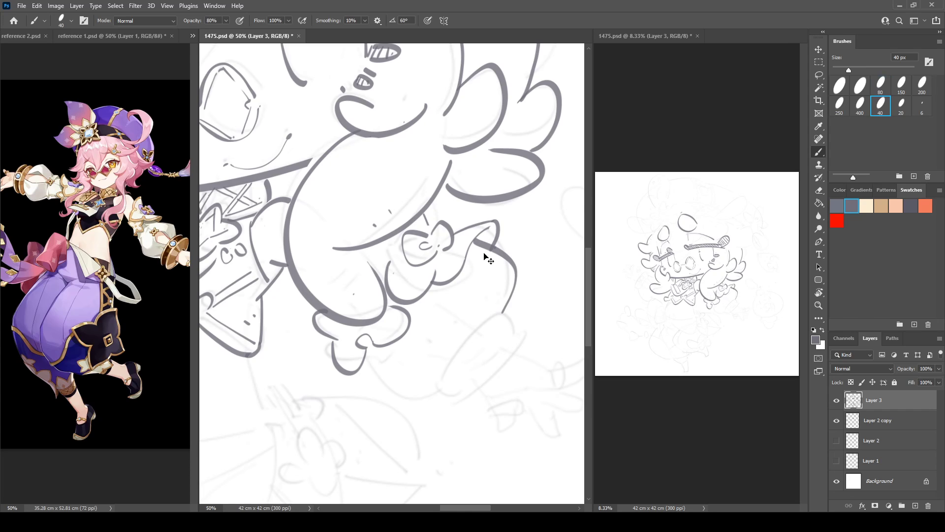
pyautogui.hotkey('ctrl', 'z')
pyautogui.moveTo(472, 241); pyautogui.dragTo(499, 313)
pyautogui.press('e')
pyautogui.moveTo(497, 250); pyautogui.dragTo(496, 247)
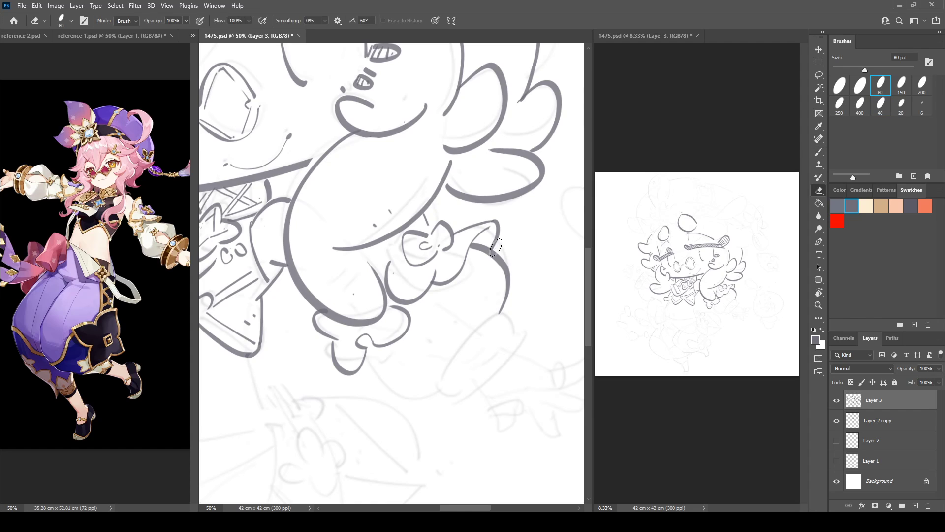
# Ink the far sleeve's lower curve from the ruffle to the wrist and the slanted oval cuff at its end
pyautogui.press('b')
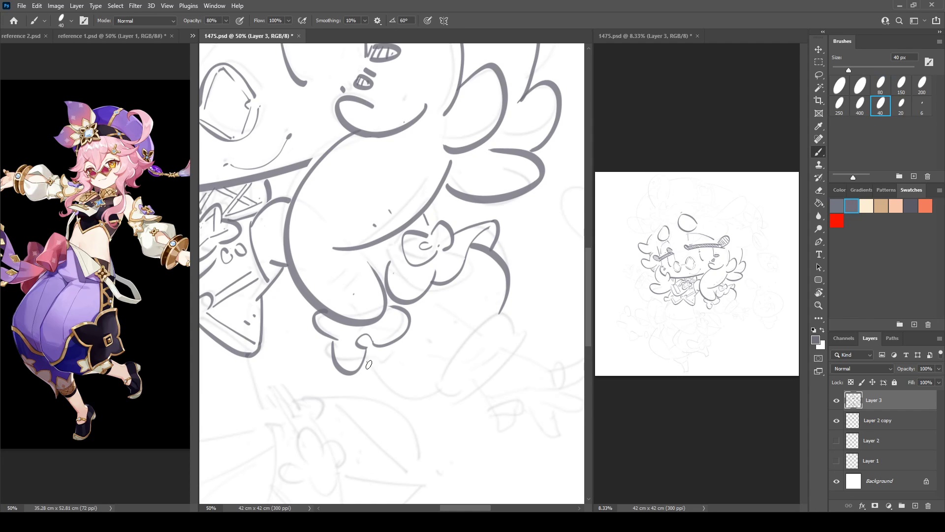
pyautogui.moveTo(367, 361)
pyautogui.mouseDown()
pyautogui.moveTo(434, 392)
pyautogui.moveTo(457, 372)
pyautogui.moveTo(447, 395)
pyautogui.moveTo(441, 374)
pyautogui.moveTo(472, 335)
pyautogui.moveTo(517, 326)
pyautogui.moveTo(516, 357)
pyautogui.mouseUp()
pyautogui.press('e')
pyautogui.press('b')
pyautogui.press('e')
pyautogui.press('b')
pyautogui.moveTo(476, 392); pyautogui.dragTo(516, 355)
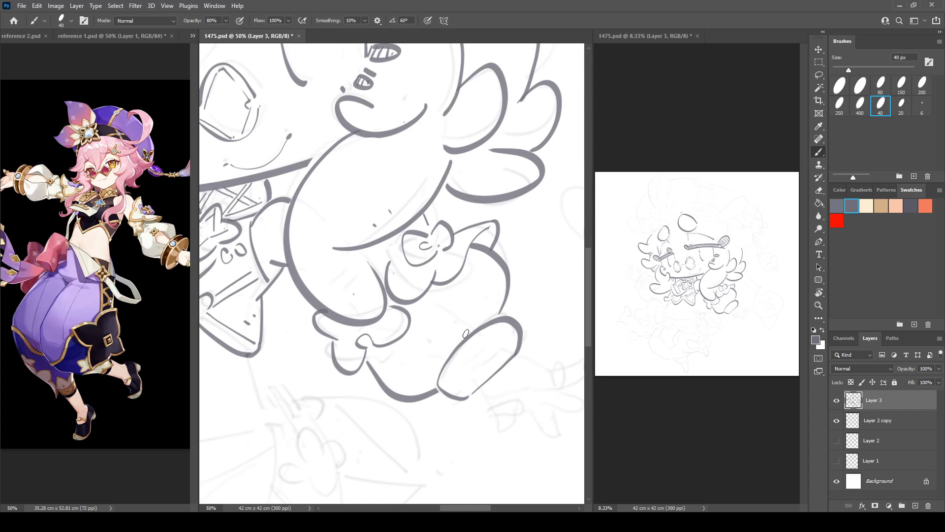
# Ink an inner rim line, divider strokes and an oval gem on the far sleeve's cuff
pyautogui.moveTo(467, 390); pyautogui.dragTo(498, 363)
pyautogui.moveTo(473, 392); pyautogui.dragTo(497, 372)
pyautogui.moveTo(478, 342)
pyautogui.mouseDown()
pyautogui.moveTo(468, 357)
pyautogui.moveTo(493, 356)
pyautogui.moveTo(481, 340)
pyautogui.moveTo(469, 376)
pyautogui.moveTo(459, 358)
pyautogui.moveTo(448, 381)
pyautogui.moveTo(455, 392)
pyautogui.moveTo(470, 375)
pyautogui.mouseUp()
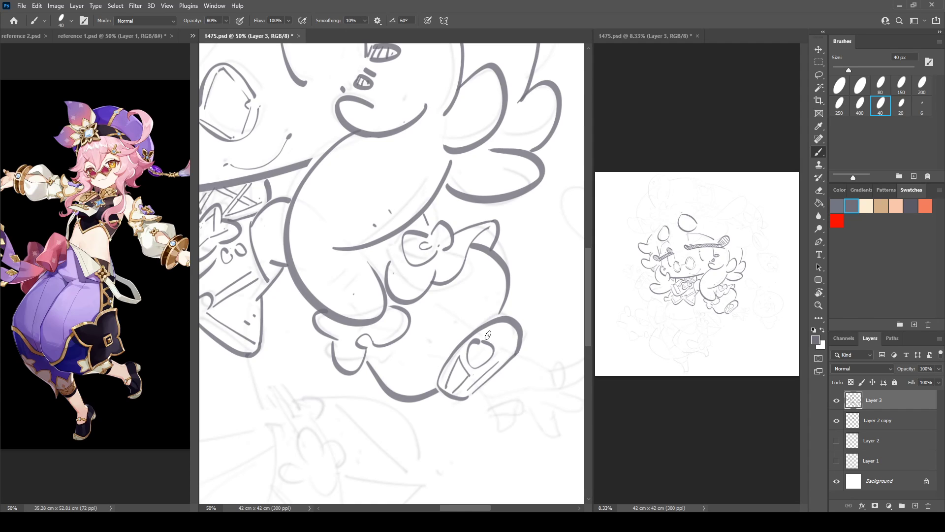
# Undo the stray cuff strokes and ink small rectangular panels at both ends of the cuff around the gem
pyautogui.moveTo(489, 336); pyautogui.dragTo(501, 346)
pyautogui.hotkey('ctrl', 'z')
pyautogui.hotkey('ctrl', 'z')
pyautogui.hotkey('ctrl', 'z')
pyautogui.moveTo(461, 363)
pyautogui.mouseDown()
pyautogui.moveTo(443, 390)
pyautogui.moveTo(459, 396)
pyautogui.moveTo(459, 364)
pyautogui.moveTo(459, 393)
pyautogui.mouseUp()
pyautogui.hotkey('ctrl', 'z')
pyautogui.hotkey('ctrl', 'z')
pyautogui.moveTo(496, 345)
pyautogui.mouseDown()
pyautogui.moveTo(517, 337)
pyautogui.moveTo(511, 324)
pyautogui.mouseUp()
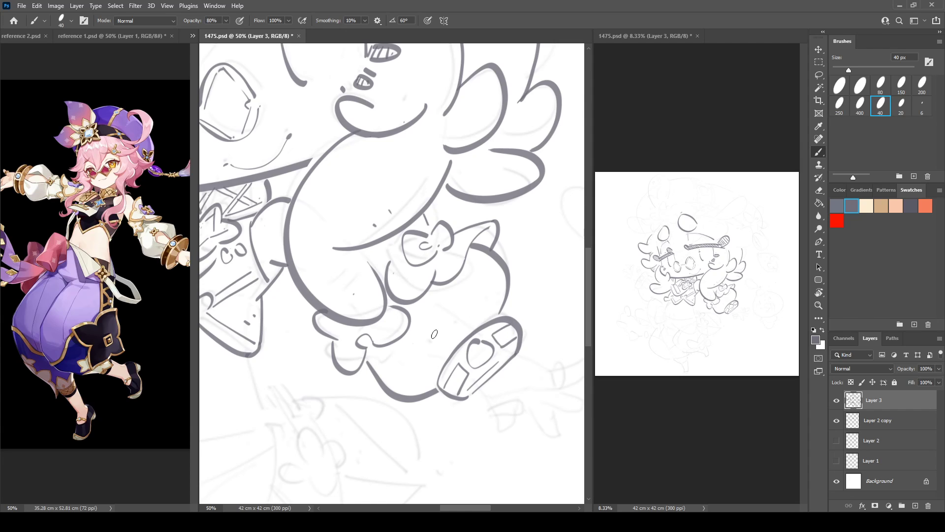
# Ink a double fold line across the far sleeve toward the cuff, redoing it, and add short marks near the lower edge
pyautogui.moveTo(422, 336); pyautogui.dragTo(453, 347)
pyautogui.moveTo(460, 292); pyautogui.dragTo(476, 325)
pyautogui.hotkey('ctrl', 'z')
pyautogui.hotkey('ctrl', 'z')
pyautogui.hotkey('ctrl', 'z')
pyautogui.moveTo(420, 303); pyautogui.dragTo(465, 335)
pyautogui.moveTo(477, 364); pyautogui.dragTo(442, 276)
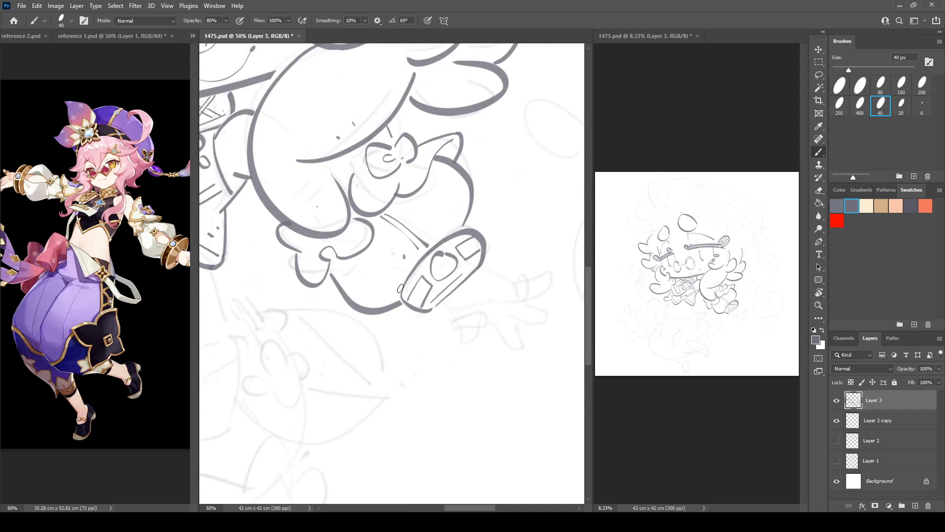
pyautogui.moveTo(371, 296); pyautogui.dragTo(374, 299)
pyautogui.moveTo(382, 291); pyautogui.dragTo(384, 294)
# Ink the hand extending from the far cuff with spread fingers, finger bands and wrist shading, replacing one stroke
pyautogui.moveTo(446, 302)
pyautogui.mouseDown()
pyautogui.moveTo(462, 322)
pyautogui.moveTo(453, 326)
pyautogui.moveTo(481, 320)
pyautogui.moveTo(460, 340)
pyautogui.moveTo(479, 329)
pyautogui.mouseUp()
pyautogui.hotkey('ctrl', 'z')
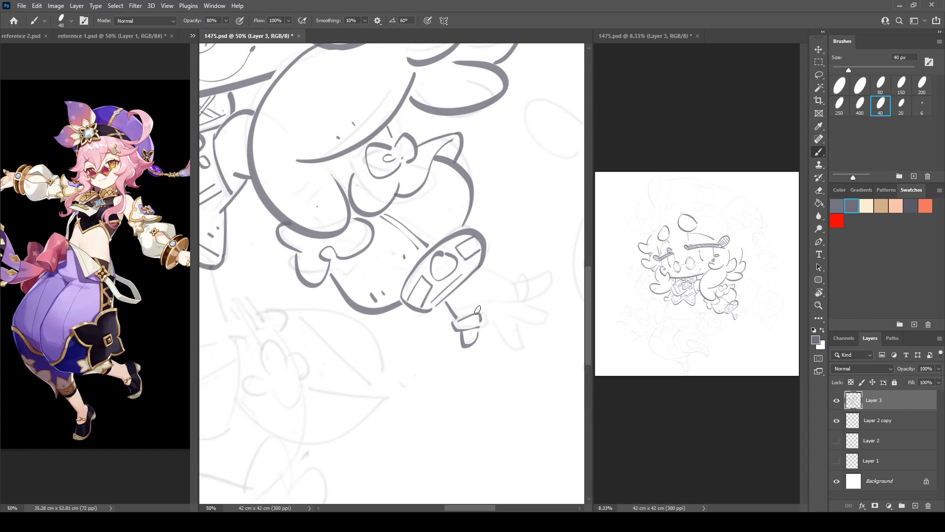
pyautogui.moveTo(481, 269)
pyautogui.mouseDown()
pyautogui.moveTo(506, 279)
pyautogui.moveTo(507, 302)
pyautogui.moveTo(525, 276)
pyautogui.moveTo(519, 301)
pyautogui.moveTo(533, 294)
pyautogui.moveTo(531, 321)
pyautogui.moveTo(525, 304)
pyautogui.moveTo(499, 326)
pyautogui.moveTo(523, 344)
pyautogui.moveTo(517, 314)
pyautogui.moveTo(507, 321)
pyautogui.moveTo(516, 349)
pyautogui.moveTo(476, 383)
pyautogui.moveTo(480, 399)
pyautogui.mouseUp()
pyautogui.moveTo(427, 319)
pyautogui.mouseDown()
pyautogui.moveTo(465, 298)
pyautogui.moveTo(413, 344)
pyautogui.mouseUp()
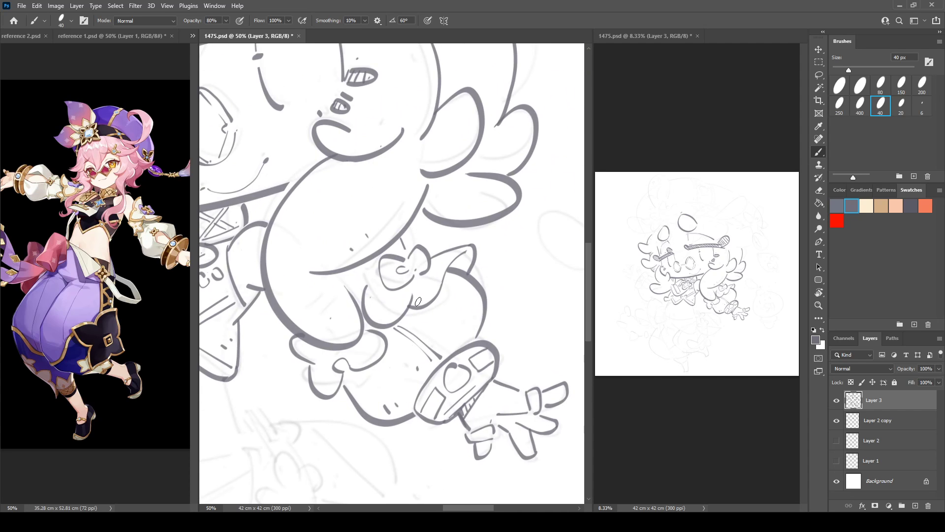
# Ink both side edges of the torso below the pointed flaps, redrawing the far-side edge once
pyautogui.moveTo(417, 300); pyautogui.dragTo(519, 261)
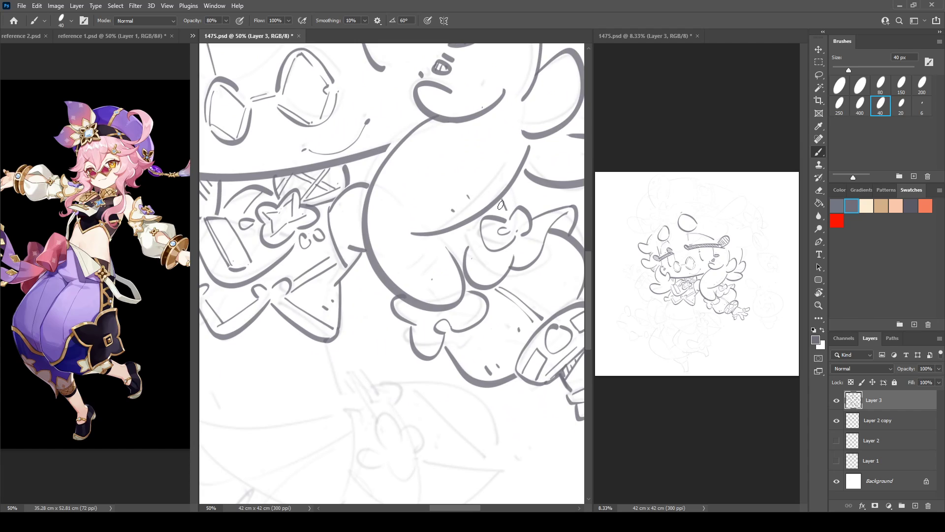
pyautogui.press('e')
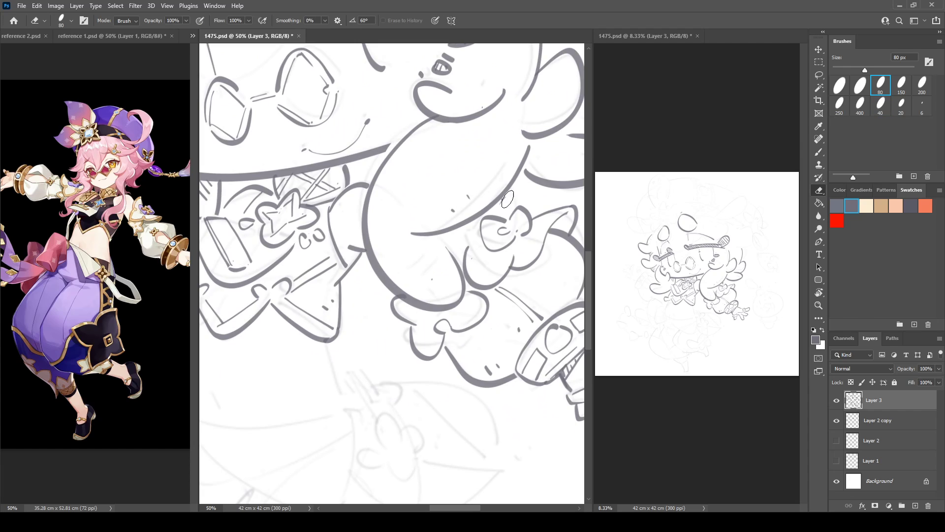
pyautogui.press('b')
pyautogui.moveTo(363, 293); pyautogui.dragTo(477, 192)
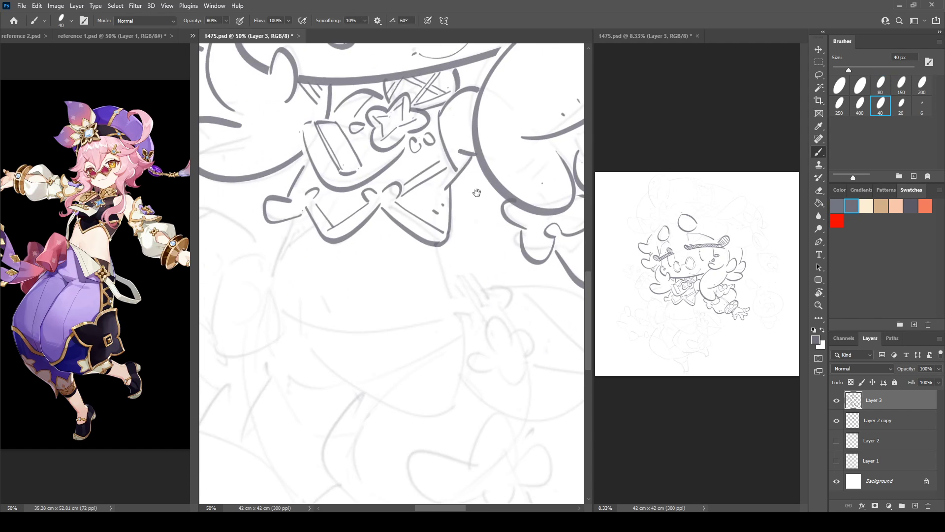
pyautogui.moveTo(436, 249); pyautogui.dragTo(459, 307)
pyautogui.hotkey('ctrl', 'z')
pyautogui.moveTo(435, 243); pyautogui.dragTo(456, 309)
pyautogui.moveTo(296, 219)
pyautogui.mouseDown()
pyautogui.moveTo(272, 276)
pyautogui.moveTo(390, 256)
pyautogui.moveTo(370, 245)
pyautogui.moveTo(424, 239)
pyautogui.mouseUp()
# Ink the front loop of the bow beside the near-side waist with its inner fold lines and oval knot
pyautogui.moveTo(382, 280); pyautogui.dragTo(433, 314)
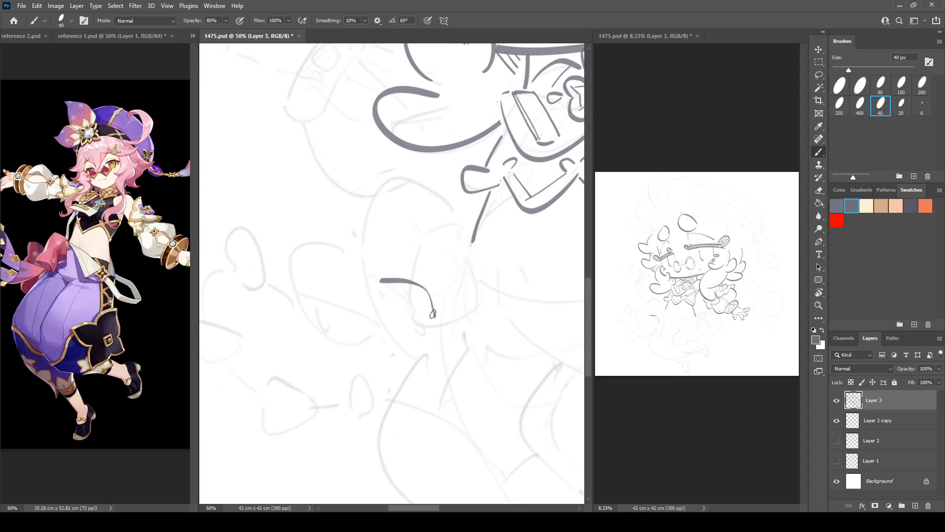
pyautogui.moveTo(387, 285); pyautogui.dragTo(394, 314)
pyautogui.moveTo(384, 188)
pyautogui.mouseDown()
pyautogui.moveTo(355, 251)
pyautogui.moveTo(373, 319)
pyautogui.moveTo(427, 349)
pyautogui.mouseUp()
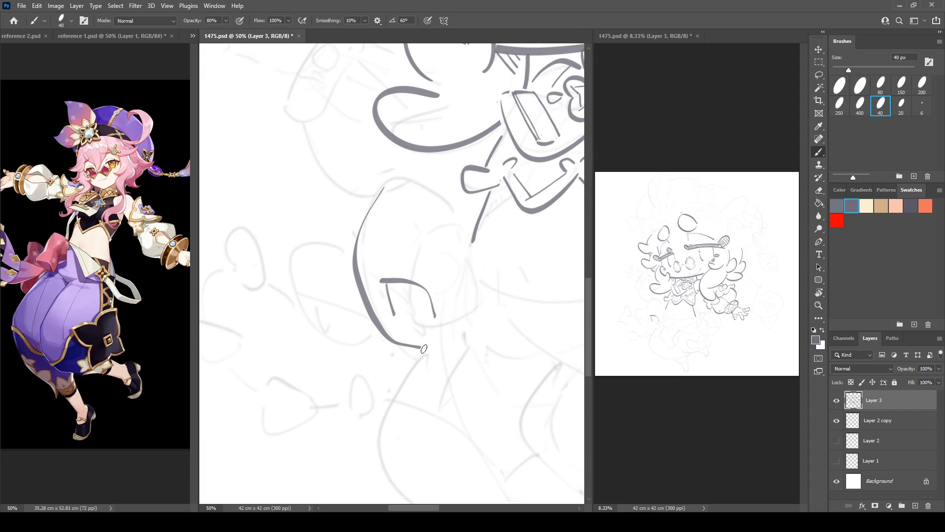
pyautogui.moveTo(383, 187)
pyautogui.mouseDown()
pyautogui.moveTo(473, 243)
pyautogui.moveTo(465, 250)
pyautogui.moveTo(460, 238)
pyautogui.moveTo(446, 267)
pyautogui.moveTo(453, 336)
pyautogui.moveTo(488, 306)
pyautogui.mouseUp()
pyautogui.press('e')
pyautogui.press('b')
pyautogui.moveTo(462, 244); pyautogui.dragTo(492, 313)
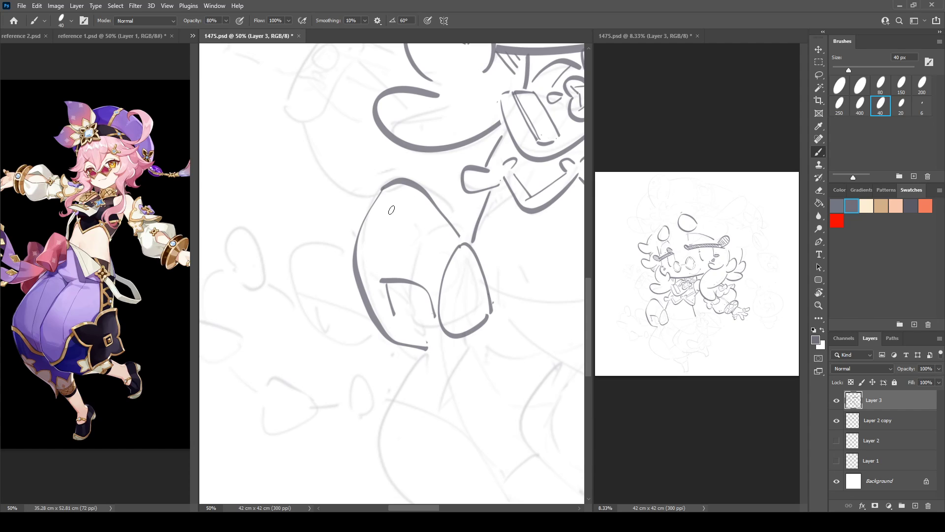
# Add a small star-shaped flower, a dot shape and a partial flower as the pattern on the front bow loop
pyautogui.moveTo(392, 210)
pyautogui.mouseDown()
pyautogui.moveTo(415, 205)
pyautogui.moveTo(379, 220)
pyautogui.moveTo(405, 238)
pyautogui.moveTo(413, 217)
pyautogui.mouseUp()
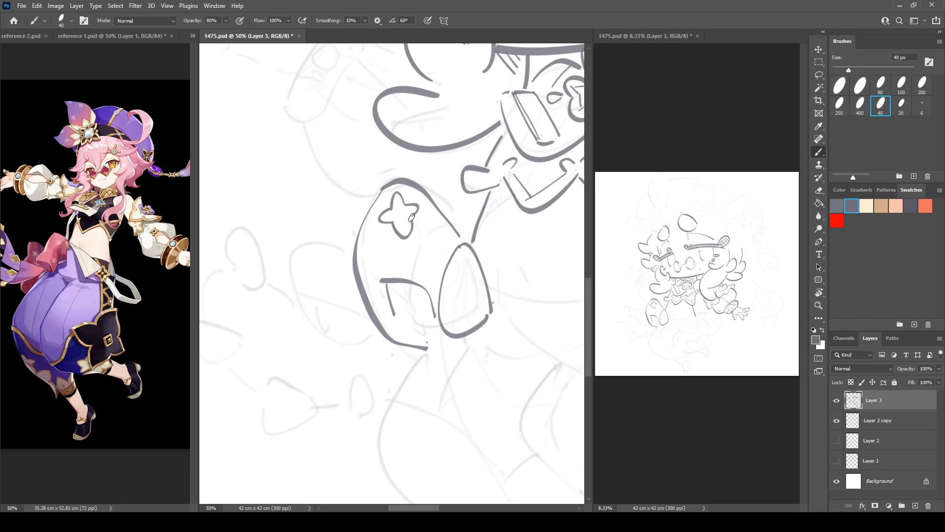
pyautogui.moveTo(375, 242); pyautogui.dragTo(383, 240)
pyautogui.moveTo(419, 277)
pyautogui.mouseDown()
pyautogui.moveTo(421, 258)
pyautogui.moveTo(442, 271)
pyautogui.moveTo(432, 280)
pyautogui.mouseUp()
# Ink the bow's rear loop behind the front one, replacing the undone narrower outline with a wider curve and lower fold lines
pyautogui.moveTo(349, 251)
pyautogui.mouseDown()
pyautogui.moveTo(322, 324)
pyautogui.moveTo(372, 333)
pyautogui.moveTo(359, 316)
pyautogui.moveTo(345, 329)
pyautogui.mouseUp()
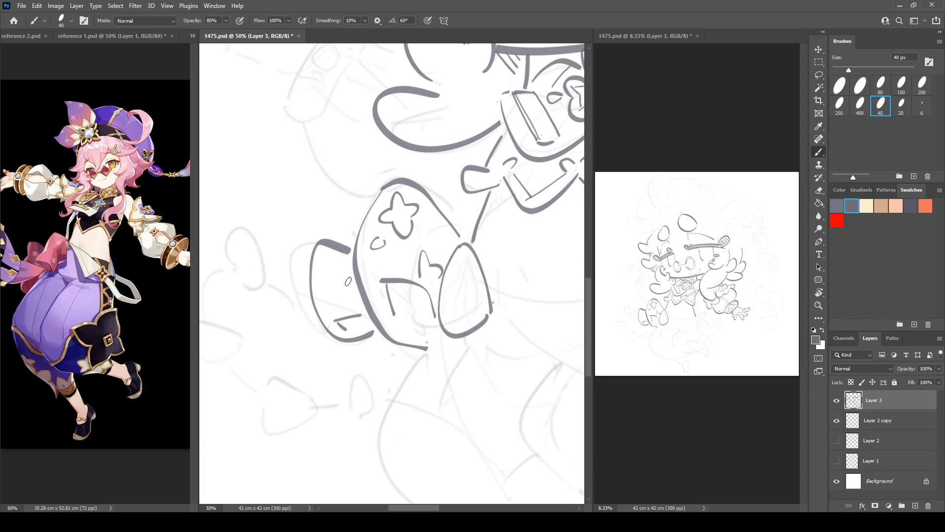
pyautogui.hotkey('ctrl', 'z')
pyautogui.hotkey('ctrl', 'z')
pyautogui.moveTo(354, 250)
pyautogui.mouseDown()
pyautogui.moveTo(297, 270)
pyautogui.moveTo(394, 339)
pyautogui.moveTo(347, 341)
pyautogui.moveTo(379, 331)
pyautogui.mouseUp()
pyautogui.press('e')
pyautogui.press('b')
pyautogui.moveTo(347, 342); pyautogui.dragTo(356, 349)
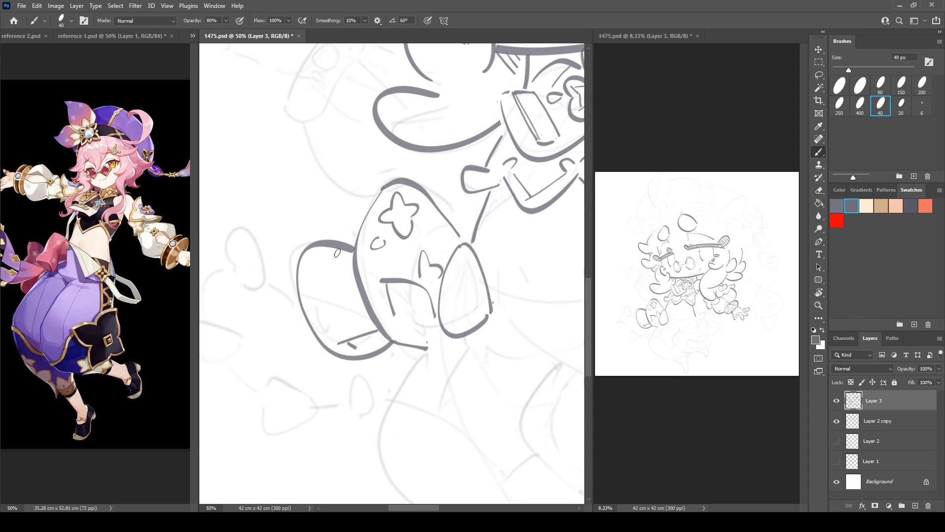
# Add partial flowers and a small dot shape as the pattern on the rear bow loop, undoing stray strokes
pyautogui.moveTo(336, 262)
pyautogui.mouseDown()
pyautogui.moveTo(333, 276)
pyautogui.moveTo(351, 273)
pyautogui.moveTo(333, 293)
pyautogui.moveTo(323, 332)
pyautogui.moveTo(325, 317)
pyautogui.moveTo(330, 330)
pyautogui.mouseUp()
pyautogui.hotkey('ctrl', 'z')
pyautogui.hotkey('ctrl', 'z')
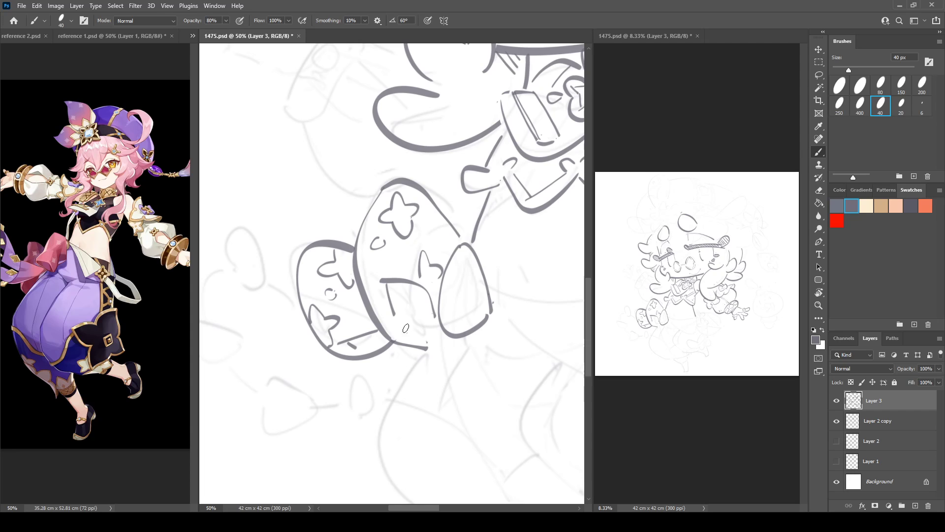
# Ink the curved waistline sweeping from the bow knot across the lower torso with a small hook beside it, redoing undone strokes
pyautogui.moveTo(397, 328)
pyautogui.mouseDown()
pyautogui.moveTo(429, 340)
pyautogui.moveTo(427, 349)
pyautogui.moveTo(341, 190)
pyautogui.mouseUp()
pyautogui.press('e')
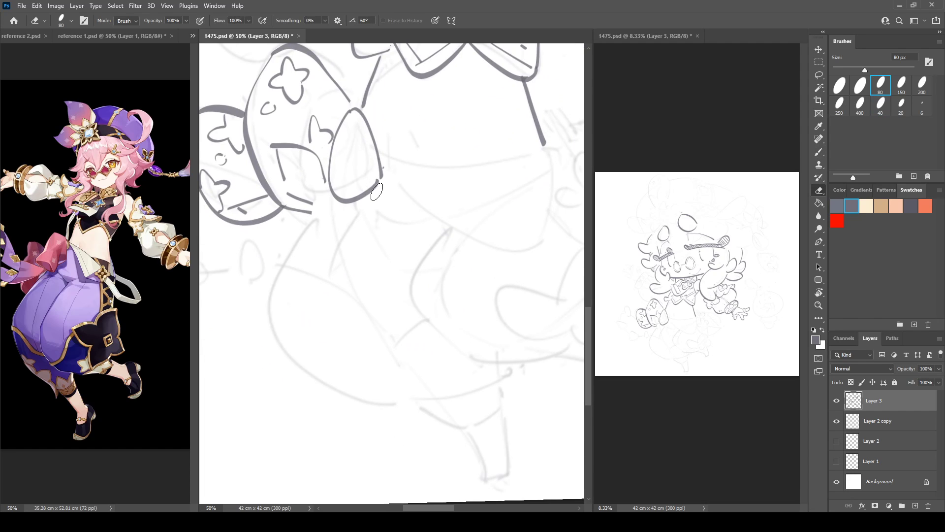
pyautogui.moveTo(388, 172); pyautogui.dragTo(345, 275)
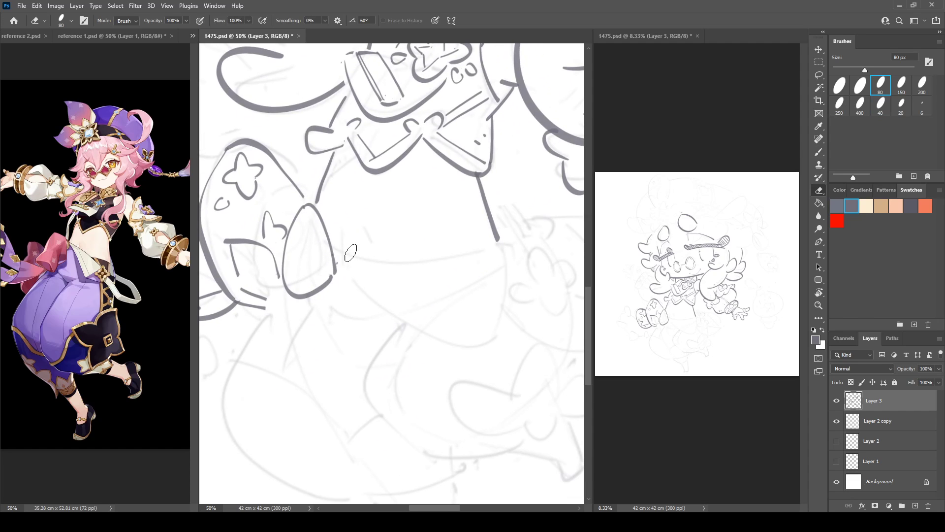
pyautogui.press('b')
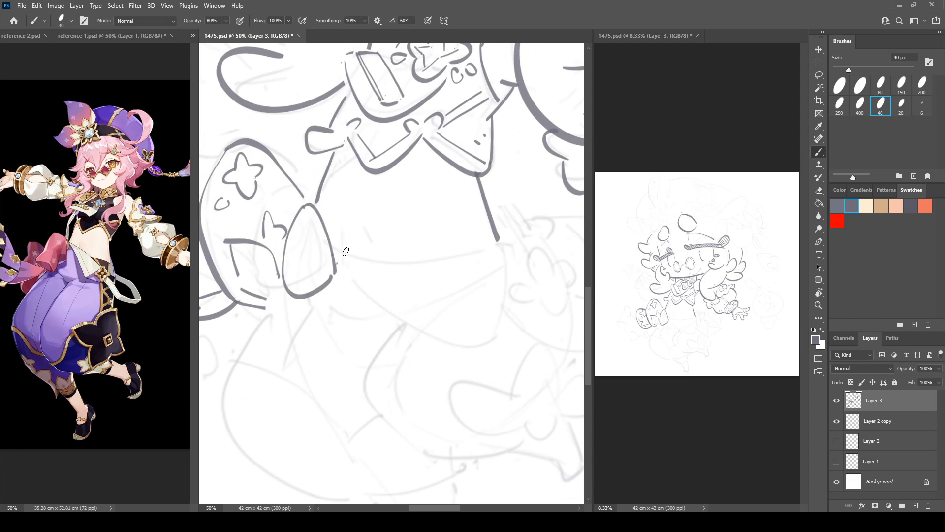
pyautogui.moveTo(338, 249)
pyautogui.mouseDown()
pyautogui.moveTo(363, 246)
pyautogui.moveTo(350, 272)
pyautogui.moveTo(376, 307)
pyautogui.moveTo(486, 337)
pyautogui.moveTo(363, 305)
pyautogui.moveTo(498, 357)
pyautogui.moveTo(350, 272)
pyautogui.moveTo(415, 332)
pyautogui.moveTo(496, 337)
pyautogui.mouseUp()
pyautogui.hotkey('ctrl', 'z')
pyautogui.hotkey('ctrl', 'z')
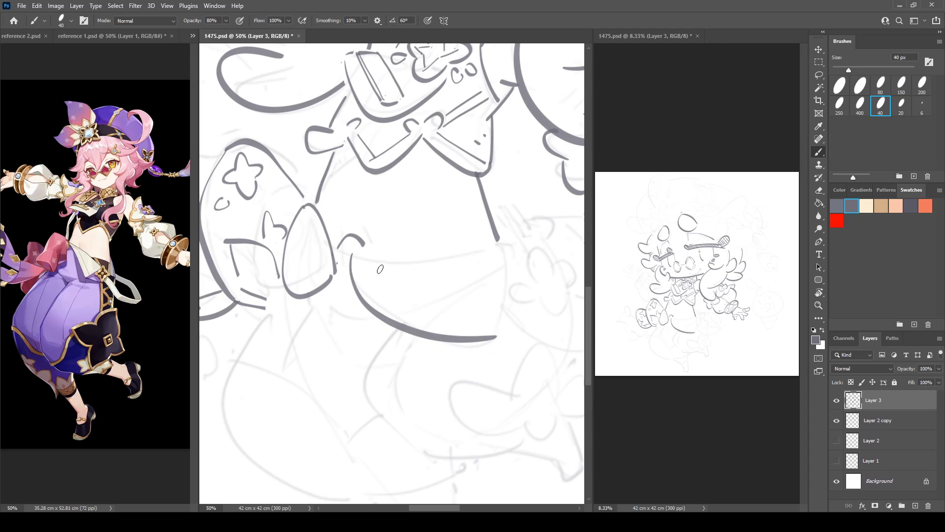
# Ink the waistband's straight upper edge and its curved far side with a small hook at the corner, redoing undone strokes
pyautogui.moveTo(367, 257); pyautogui.dragTo(493, 256)
pyautogui.hotkey('ctrl', 'z')
pyautogui.moveTo(367, 248); pyautogui.dragTo(491, 246)
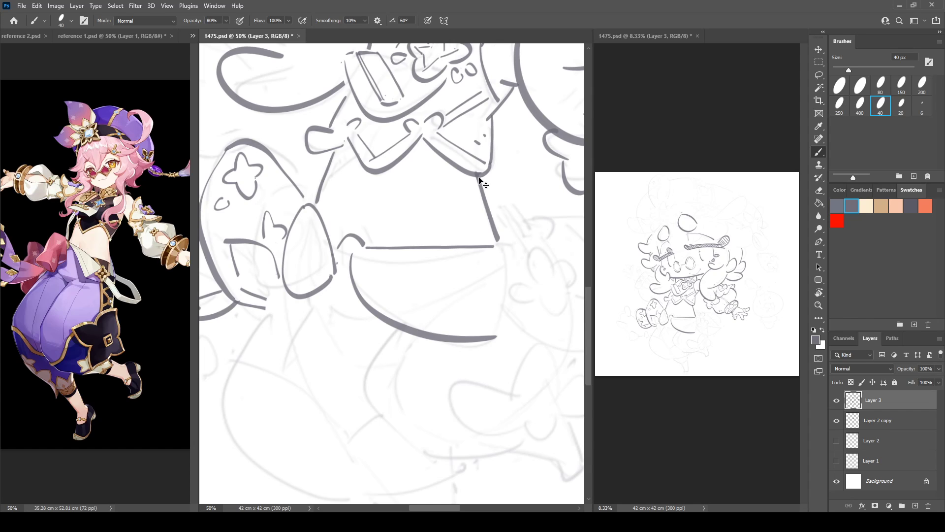
pyautogui.hotkey('ctrl', 'z')
pyautogui.moveTo(371, 255)
pyautogui.mouseDown()
pyautogui.moveTo(500, 254)
pyautogui.moveTo(494, 334)
pyautogui.mouseUp()
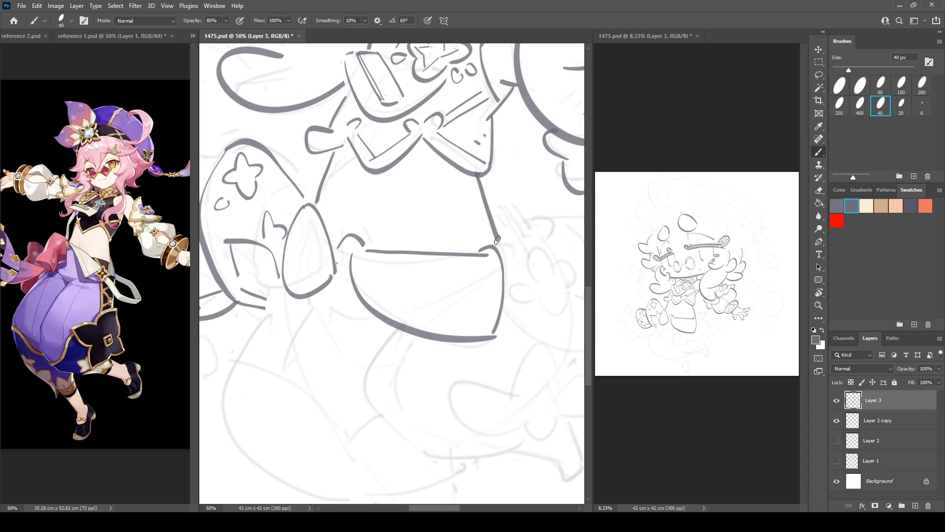
pyautogui.hotkey('ctrl', 'z')
pyautogui.moveTo(480, 245)
pyautogui.mouseDown()
pyautogui.moveTo(509, 273)
pyautogui.moveTo(508, 332)
pyautogui.mouseUp()
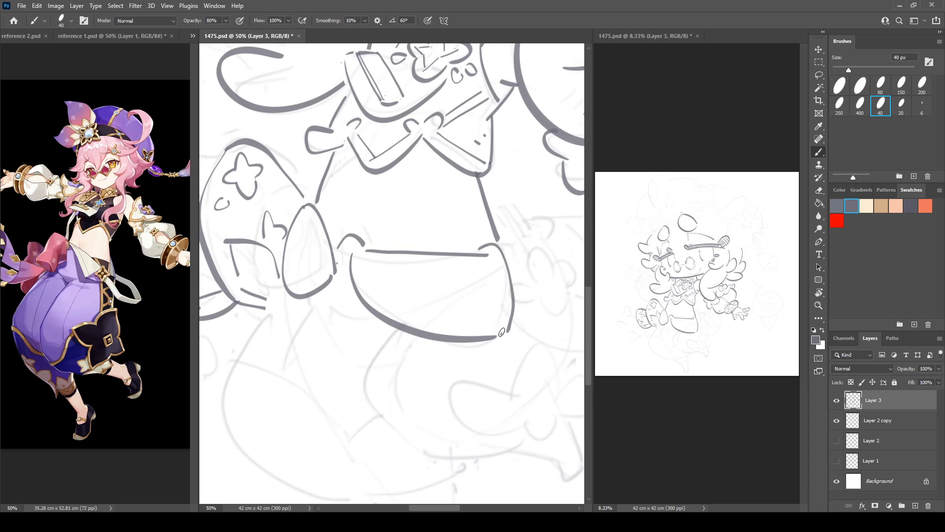
# Add a pair of thin parallel trim lines running across the middle of the waistband
pyautogui.press('r')
pyautogui.moveTo(333, 187); pyautogui.dragTo(403, 171)
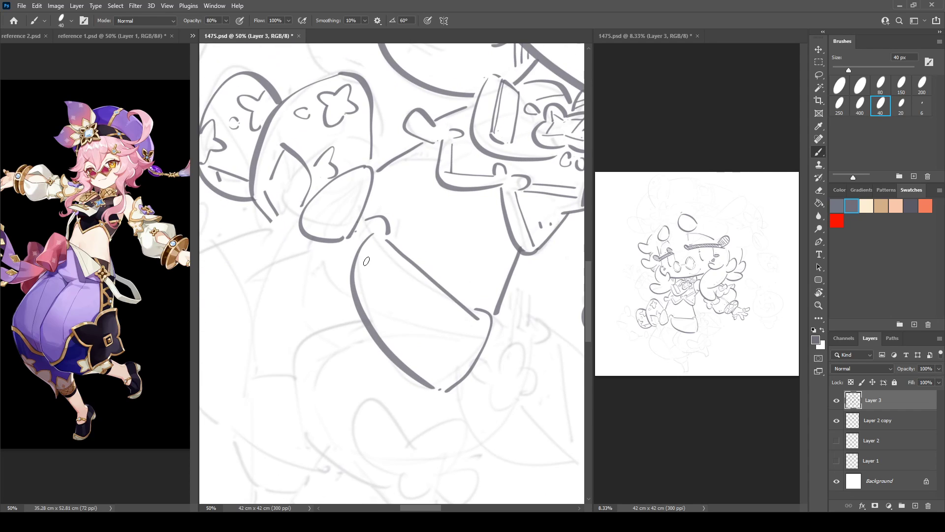
pyautogui.moveTo(361, 259); pyautogui.dragTo(465, 379)
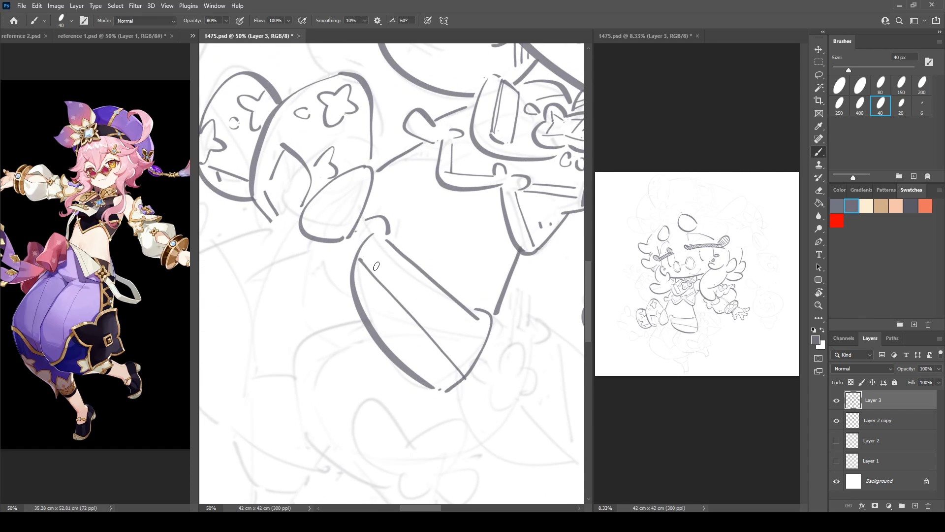
pyautogui.moveTo(369, 264)
pyautogui.mouseDown()
pyautogui.moveTo(463, 362)
pyautogui.moveTo(447, 201)
pyautogui.moveTo(514, 146)
pyautogui.mouseUp()
pyautogui.press('r')
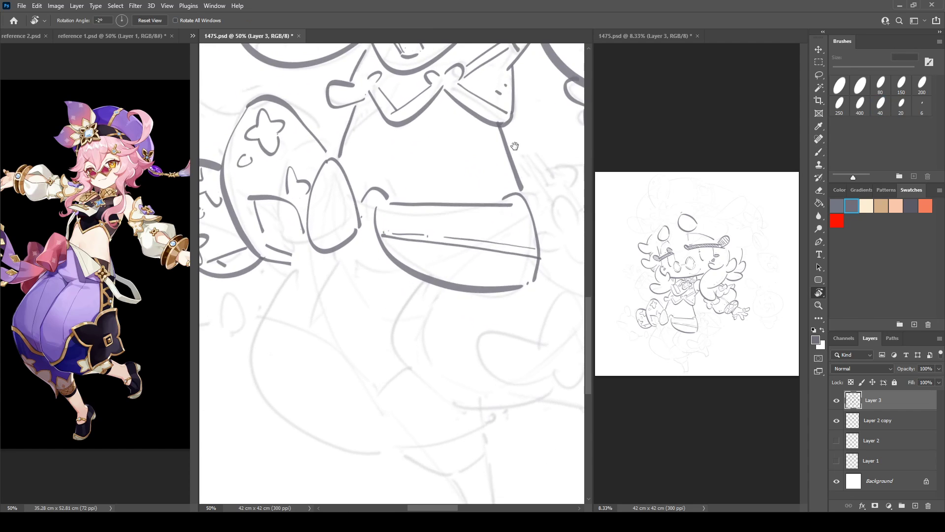
# Add a short crease above the waistband's bow-side hook and redraw the torso edge leading down to the bow knot
pyautogui.moveTo(388, 173)
pyautogui.mouseDown()
pyautogui.moveTo(329, 249)
pyautogui.moveTo(333, 264)
pyautogui.mouseUp()
pyautogui.press('b')
pyautogui.moveTo(320, 196)
pyautogui.mouseDown()
pyautogui.moveTo(451, 163)
pyautogui.moveTo(410, 197)
pyautogui.mouseUp()
pyautogui.press('e')
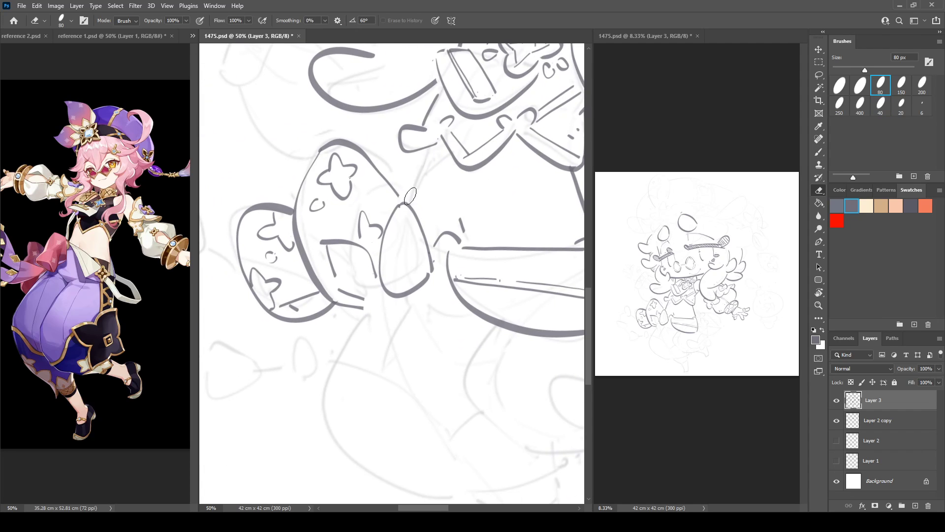
pyautogui.press('b')
pyautogui.moveTo(423, 154); pyautogui.dragTo(408, 202)
pyautogui.moveTo(452, 161); pyautogui.dragTo(377, 194)
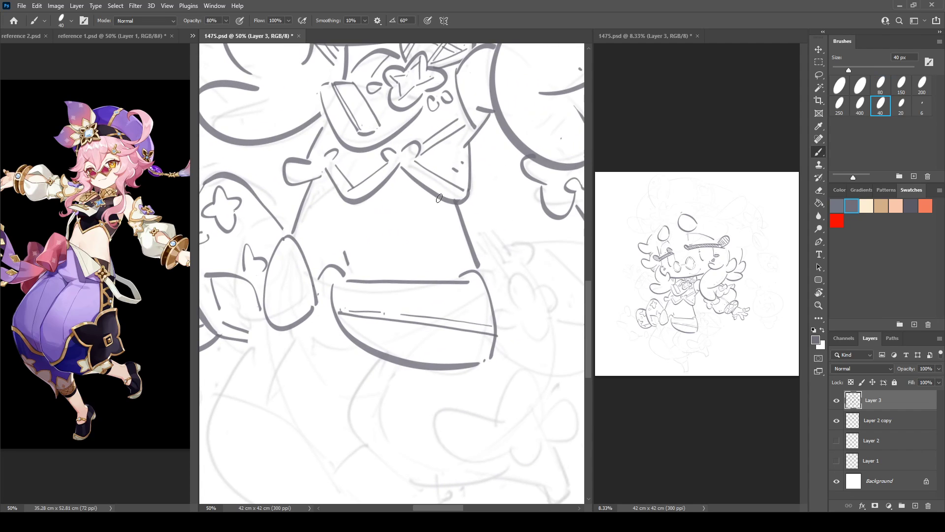
# Ink the rear trouser leg's rounded outer contour from under the bow to the hem, replacing the undone first curve
pyautogui.moveTo(409, 271); pyautogui.dragTo(505, 160)
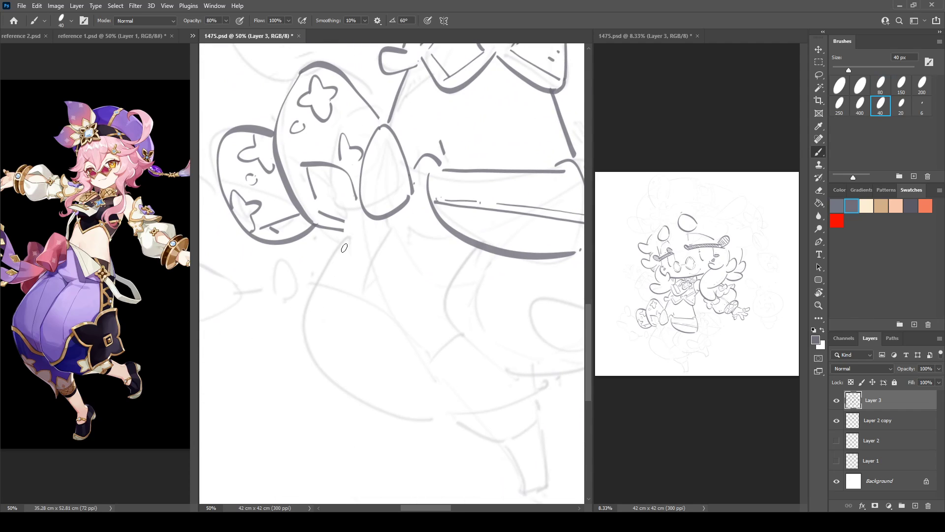
pyautogui.moveTo(348, 232)
pyautogui.mouseDown()
pyautogui.moveTo(324, 269)
pyautogui.moveTo(308, 340)
pyautogui.moveTo(361, 399)
pyautogui.moveTo(443, 417)
pyautogui.mouseUp()
pyautogui.hotkey('ctrl', 'z')
pyautogui.moveTo(357, 220)
pyautogui.mouseDown()
pyautogui.moveTo(404, 407)
pyautogui.moveTo(460, 415)
pyautogui.mouseUp()
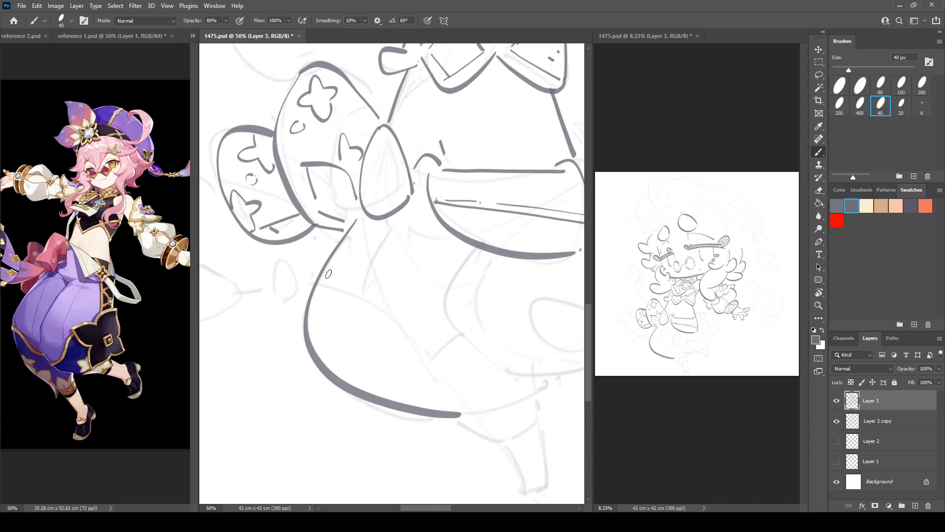
# Ink two roughly parallel curved trim lines across the rear trouser leg, each turning upward at its inner end
pyautogui.moveTo(323, 270); pyautogui.dragTo(427, 333)
pyautogui.moveTo(312, 302); pyautogui.dragTo(401, 365)
pyautogui.hotkey('ctrl', 'z')
pyautogui.moveTo(315, 295)
pyautogui.mouseDown()
pyautogui.moveTo(379, 327)
pyautogui.moveTo(421, 369)
pyautogui.moveTo(471, 347)
pyautogui.moveTo(445, 330)
pyautogui.mouseUp()
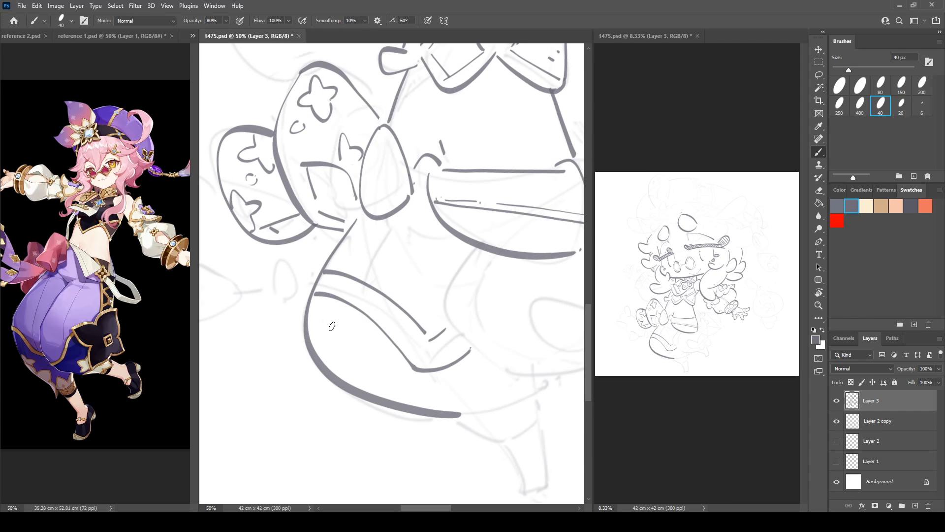
# Add nested arches and a small scroll motif along the rear leg's lower edge, and extend the hem line toward the ankle
pyautogui.moveTo(325, 367)
pyautogui.mouseDown()
pyautogui.moveTo(361, 350)
pyautogui.moveTo(397, 402)
pyautogui.mouseUp()
pyautogui.moveTo(332, 344)
pyautogui.mouseDown()
pyautogui.moveTo(376, 395)
pyautogui.moveTo(339, 379)
pyautogui.mouseUp()
pyautogui.moveTo(453, 403)
pyautogui.mouseDown()
pyautogui.moveTo(443, 397)
pyautogui.moveTo(537, 392)
pyautogui.mouseUp()
pyautogui.click(545, 376)
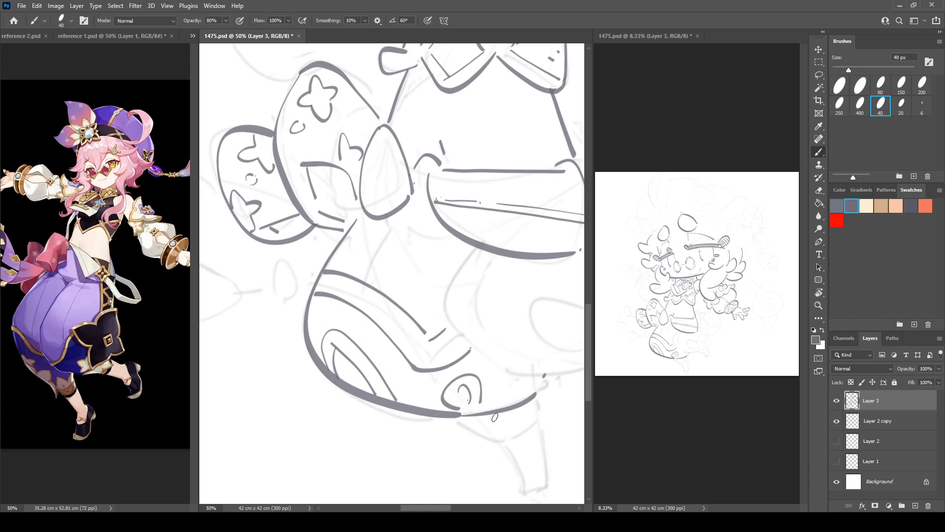
# Ink the rounded cuff below the rear trouser hem, redoing the undone curves and cleaning up the short mark beside it
pyautogui.moveTo(455, 417); pyautogui.dragTo(545, 446)
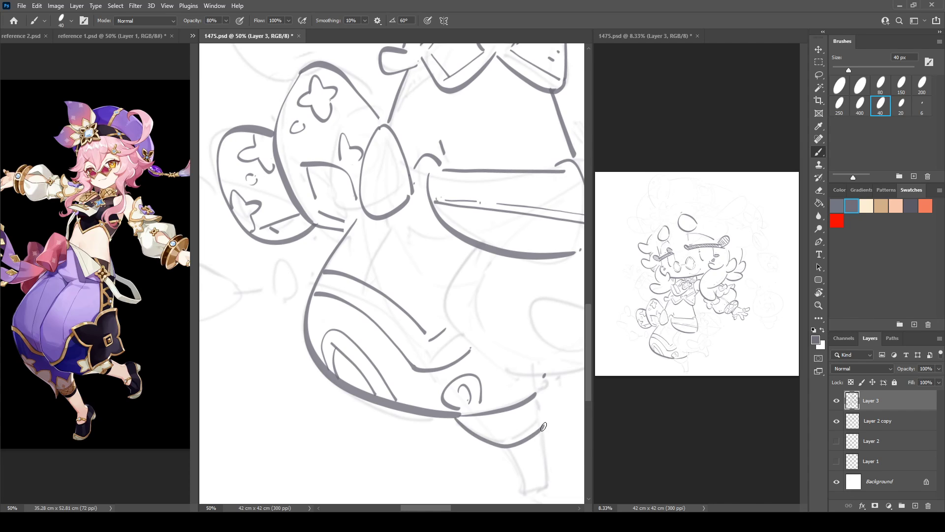
pyautogui.hotkey('ctrl', 'z')
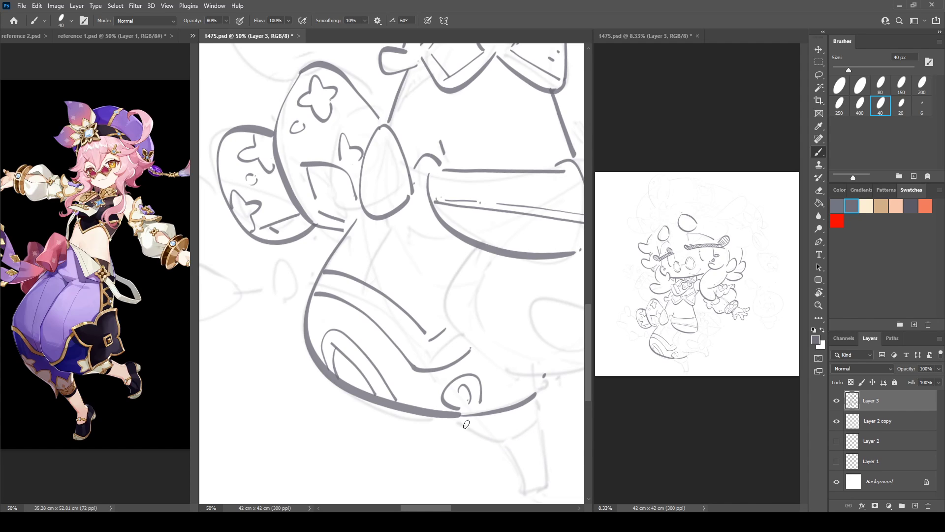
pyautogui.moveTo(464, 418); pyautogui.dragTo(536, 417)
pyautogui.hotkey('ctrl', 'z')
pyautogui.moveTo(456, 417)
pyautogui.mouseDown()
pyautogui.moveTo(493, 441)
pyautogui.moveTo(541, 418)
pyautogui.mouseUp()
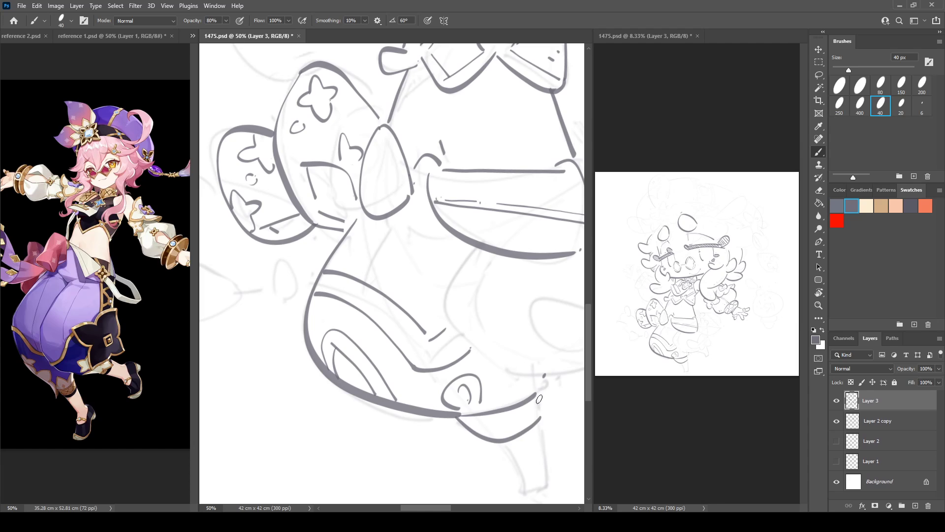
pyautogui.moveTo(546, 380); pyautogui.dragTo(543, 414)
pyautogui.hotkey('ctrl', 'z')
pyautogui.press('e')
pyautogui.click(544, 376)
pyautogui.press('b')
# Fill the rear leg's cuff with crossing lattice lines, undoing and erasing stray strokes
pyautogui.moveTo(511, 406); pyautogui.dragTo(465, 419)
pyautogui.moveTo(518, 405)
pyautogui.mouseDown()
pyautogui.moveTo(451, 279)
pyautogui.moveTo(391, 301)
pyautogui.moveTo(400, 297)
pyautogui.mouseUp()
pyautogui.hotkey('ctrl', 'z')
pyautogui.press('e')
pyautogui.press('b')
pyautogui.moveTo(406, 289)
pyautogui.mouseDown()
pyautogui.moveTo(455, 305)
pyautogui.moveTo(458, 294)
pyautogui.moveTo(427, 317)
pyautogui.mouseUp()
pyautogui.hotkey('ctrl', 'z')
pyautogui.hotkey('ctrl', 'z')
pyautogui.moveTo(452, 280); pyautogui.dragTo(473, 290)
pyautogui.press('e')
pyautogui.moveTo(430, 323); pyautogui.dragTo(428, 319)
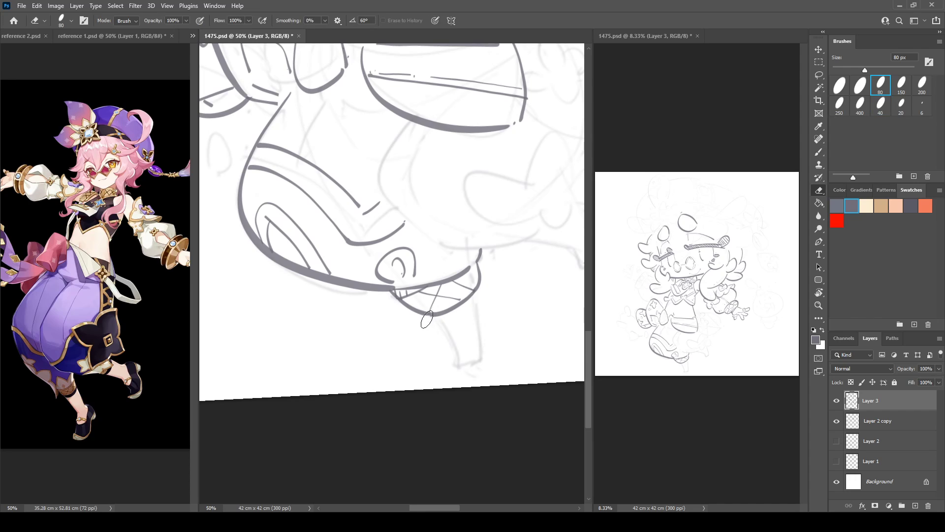
# Ink the tapered lower leg and foot beneath the lattice cuff, with short hatching under the cuff edge
pyautogui.press('b')
pyautogui.moveTo(470, 273)
pyautogui.mouseDown()
pyautogui.moveTo(451, 358)
pyautogui.moveTo(475, 356)
pyautogui.mouseUp()
pyautogui.moveTo(481, 287)
pyautogui.mouseDown()
pyautogui.moveTo(477, 355)
pyautogui.moveTo(467, 300)
pyautogui.moveTo(446, 327)
pyautogui.mouseUp()
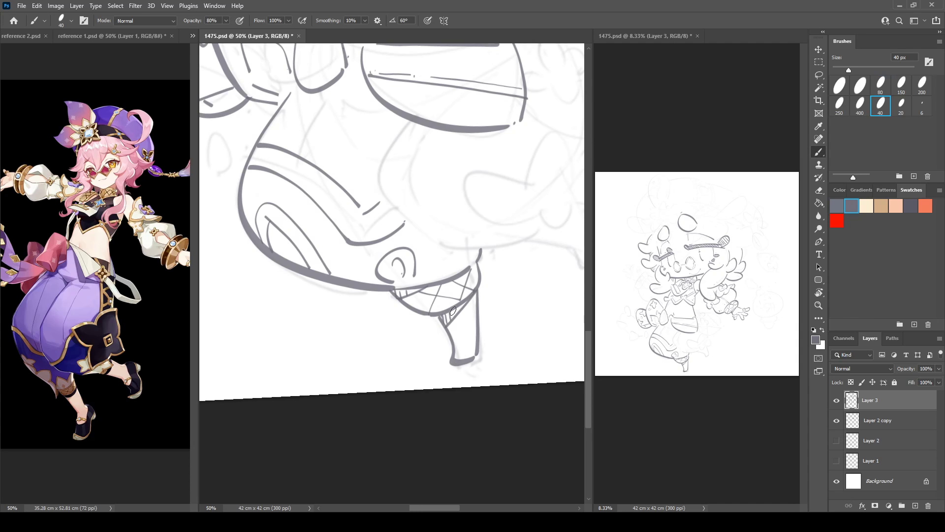
# Ink the front trouser leg's large rounded contour from under the waistband to above the lattice cuff
pyautogui.moveTo(458, 193); pyautogui.dragTo(390, 289)
pyautogui.moveTo(334, 224)
pyautogui.mouseDown()
pyautogui.moveTo(333, 313)
pyautogui.moveTo(472, 336)
pyautogui.mouseUp()
pyautogui.moveTo(477, 238); pyautogui.dragTo(440, 251)
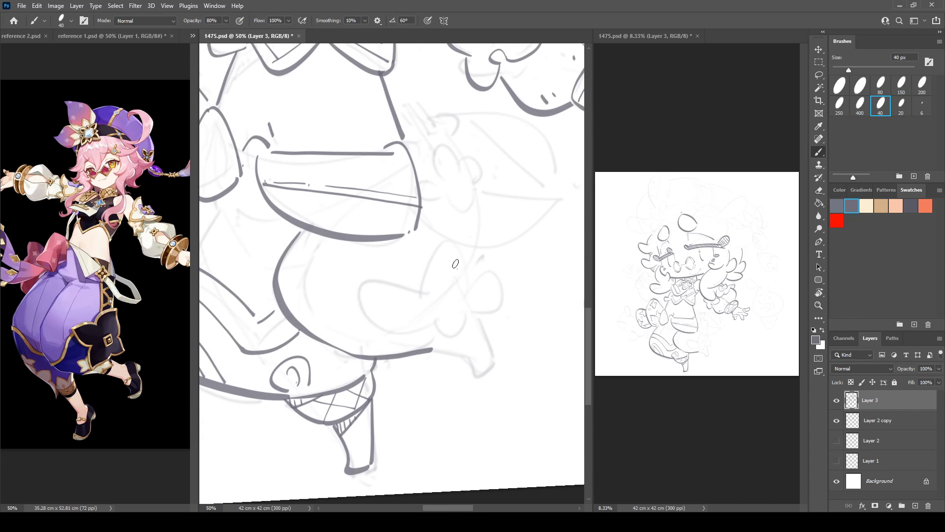
# Ink the large four-petal flower ornament on the front trouser leg with inner petal outlines and a small center
pyautogui.moveTo(428, 296)
pyautogui.mouseDown()
pyautogui.moveTo(446, 221)
pyautogui.moveTo(468, 276)
pyautogui.moveTo(358, 285)
pyautogui.moveTo(439, 338)
pyautogui.moveTo(465, 320)
pyautogui.mouseUp()
pyautogui.moveTo(470, 270); pyautogui.dragTo(466, 320)
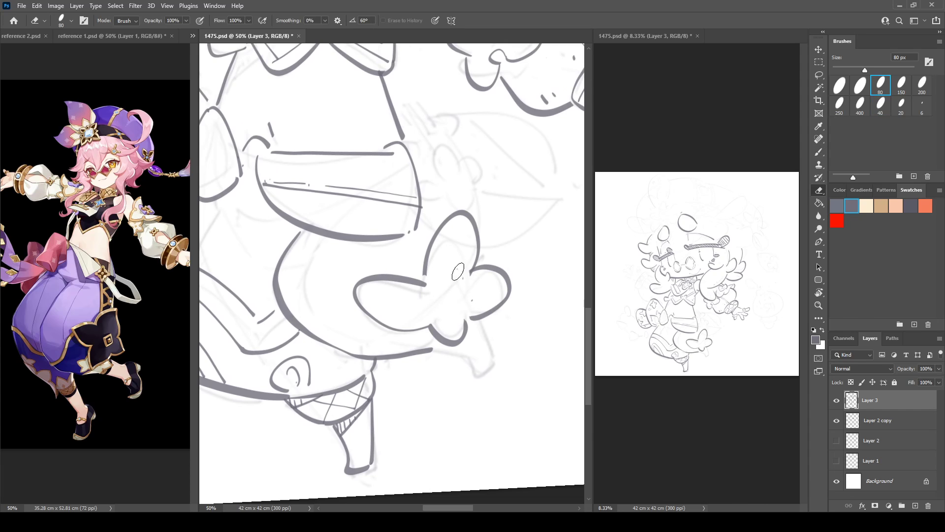
pyautogui.moveTo(413, 292)
pyautogui.mouseDown()
pyautogui.moveTo(377, 299)
pyautogui.moveTo(432, 314)
pyautogui.moveTo(496, 287)
pyautogui.moveTo(475, 276)
pyautogui.moveTo(458, 227)
pyautogui.moveTo(465, 268)
pyautogui.moveTo(457, 286)
pyautogui.mouseUp()
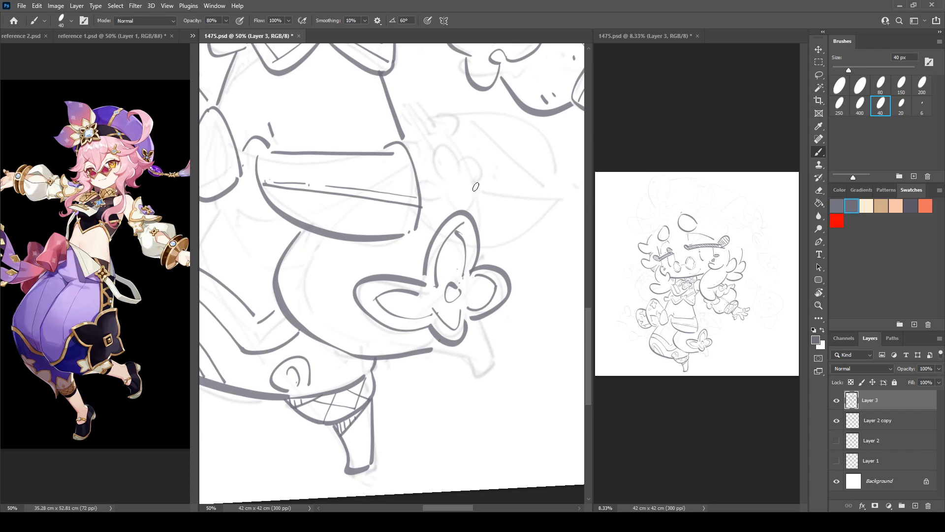
# Ink a small flower with a round center at the hip beside the waistband, undoing stray strokes
pyautogui.moveTo(475, 186); pyautogui.dragTo(441, 216)
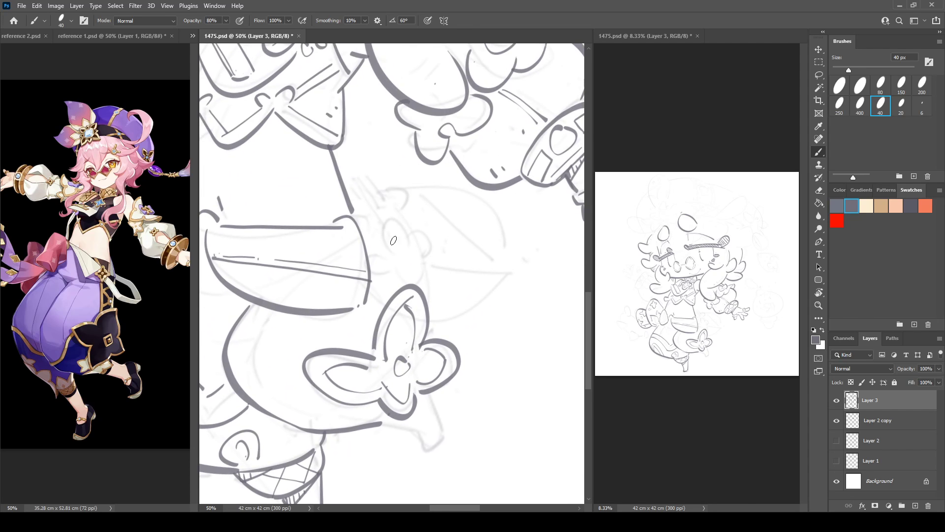
pyautogui.moveTo(390, 243); pyautogui.dragTo(407, 232)
pyautogui.moveTo(397, 250)
pyautogui.mouseDown()
pyautogui.moveTo(418, 272)
pyautogui.moveTo(408, 228)
pyautogui.moveTo(382, 267)
pyautogui.moveTo(401, 261)
pyautogui.moveTo(410, 272)
pyautogui.moveTo(417, 246)
pyautogui.moveTo(383, 252)
pyautogui.moveTo(421, 263)
pyautogui.moveTo(389, 251)
pyautogui.moveTo(394, 222)
pyautogui.moveTo(404, 241)
pyautogui.mouseUp()
pyautogui.hotkey('ctrl', 'z')
pyautogui.hotkey('ctrl', 'z')
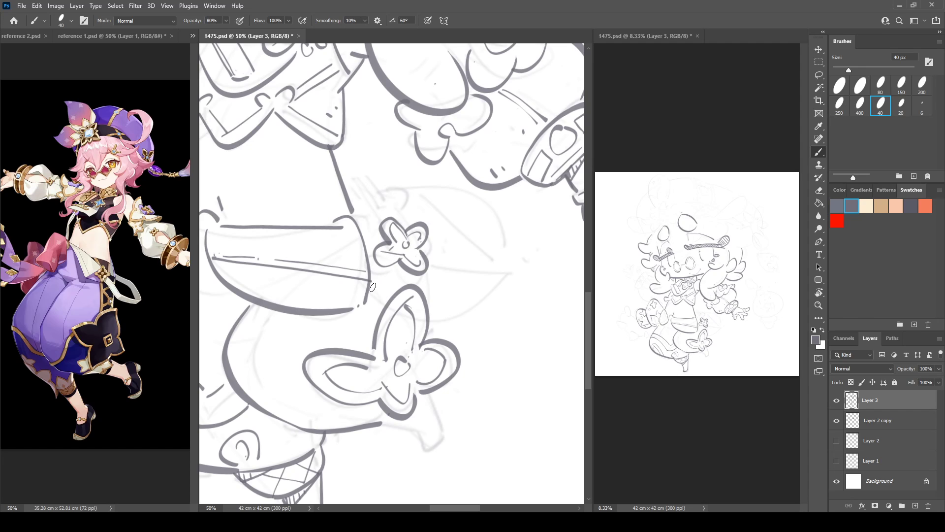
# Ink the pointed cloth panel behind the hip flower with its lower curve, center fold and upper curve, redoing one stroke
pyautogui.moveTo(370, 282); pyautogui.dragTo(388, 296)
pyautogui.moveTo(430, 319)
pyautogui.mouseDown()
pyautogui.moveTo(493, 293)
pyautogui.moveTo(507, 269)
pyautogui.mouseUp()
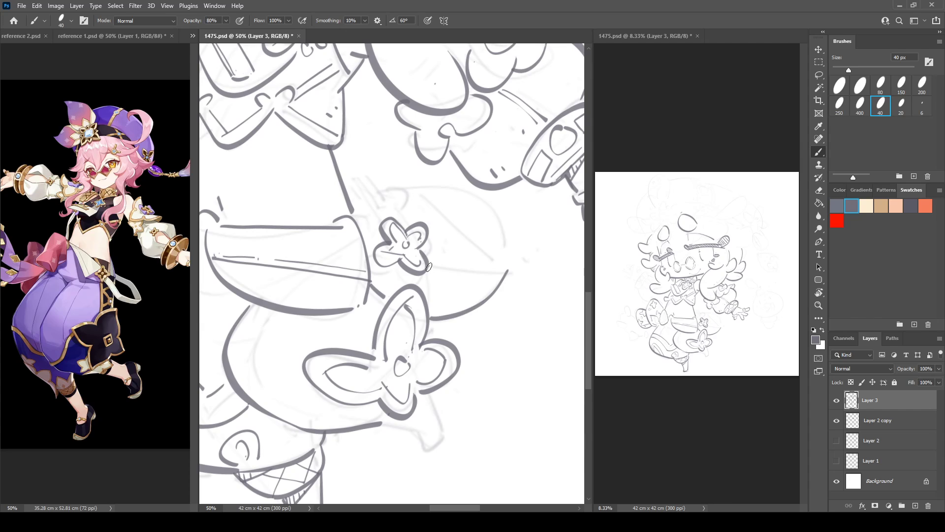
pyautogui.moveTo(429, 268); pyautogui.dragTo(506, 269)
pyautogui.moveTo(424, 196)
pyautogui.mouseDown()
pyautogui.moveTo(477, 253)
pyautogui.moveTo(445, 184)
pyautogui.moveTo(501, 270)
pyautogui.mouseUp()
pyautogui.hotkey('ctrl', 'z')
pyautogui.moveTo(411, 189)
pyautogui.mouseDown()
pyautogui.moveTo(508, 247)
pyautogui.moveTo(512, 269)
pyautogui.mouseUp()
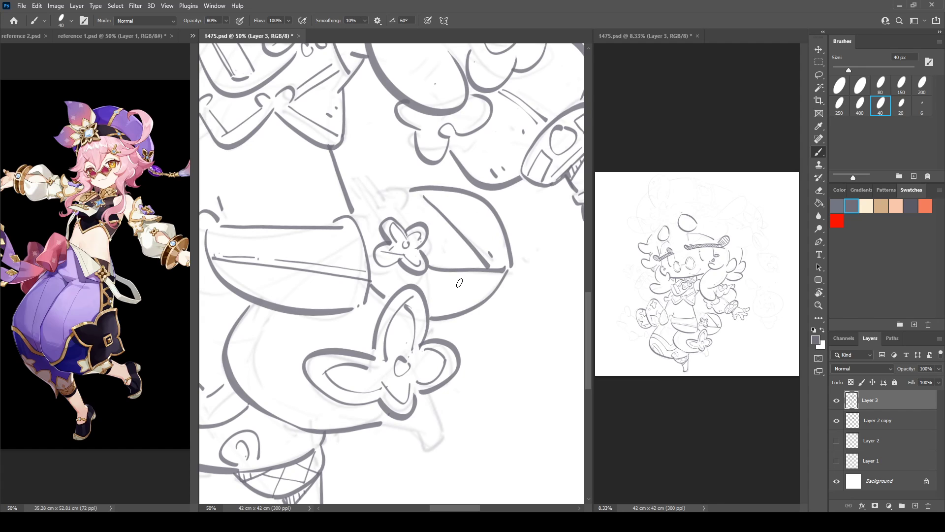
# Add thin trim lines inside the upper and lower sections of the pointed hip panel
pyautogui.moveTo(425, 280); pyautogui.dragTo(480, 281)
pyautogui.moveTo(442, 313); pyautogui.dragTo(487, 298)
pyautogui.moveTo(479, 204); pyautogui.dragTo(498, 255)
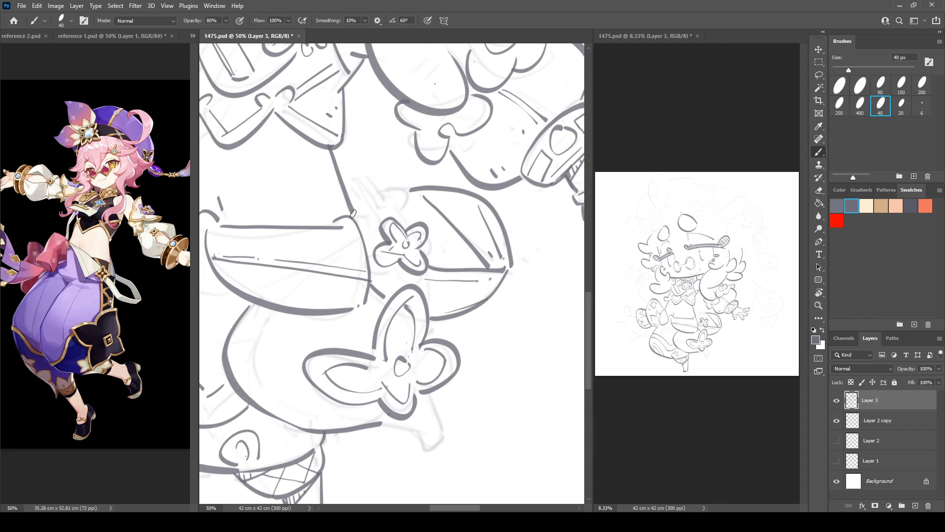
# Ink the small knot and curved cloth flap above the hip flower, adding fold lines and short hatching
pyautogui.moveTo(352, 206)
pyautogui.mouseDown()
pyautogui.moveTo(372, 202)
pyautogui.moveTo(375, 218)
pyautogui.mouseUp()
pyautogui.moveTo(340, 169); pyautogui.dragTo(418, 211)
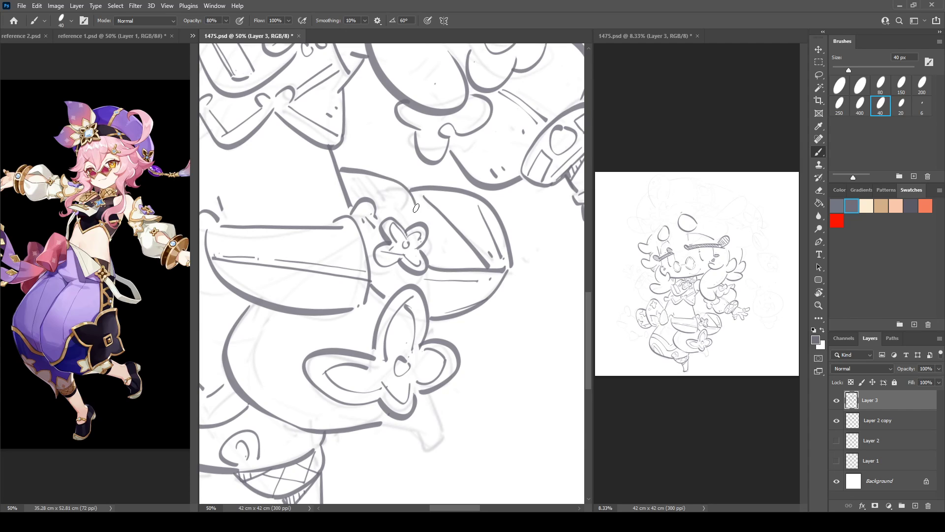
pyautogui.moveTo(374, 182)
pyautogui.mouseDown()
pyautogui.moveTo(391, 211)
pyautogui.moveTo(384, 205)
pyautogui.moveTo(406, 203)
pyautogui.moveTo(382, 182)
pyautogui.moveTo(402, 219)
pyautogui.moveTo(418, 205)
pyautogui.mouseUp()
pyautogui.moveTo(419, 194); pyautogui.dragTo(425, 201)
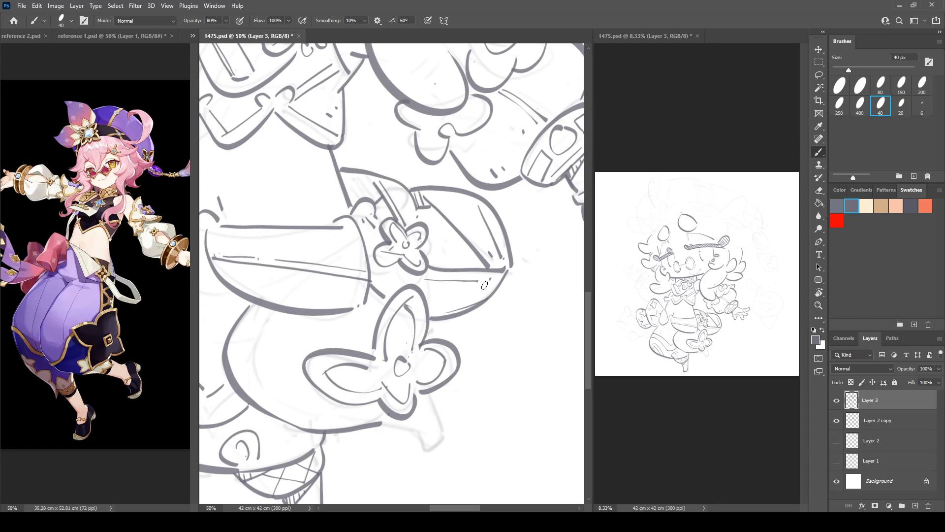
# Erase the end of the front trouser leg's lower line and redraw it curving up to the large flower
pyautogui.moveTo(430, 298); pyautogui.dragTo(547, 209)
pyautogui.moveTo(535, 282); pyautogui.dragTo(453, 287)
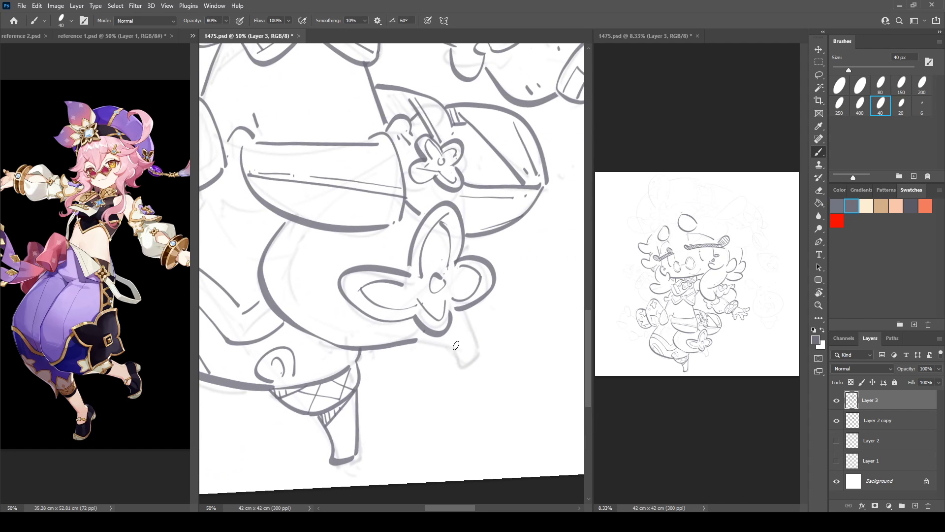
pyautogui.press('e')
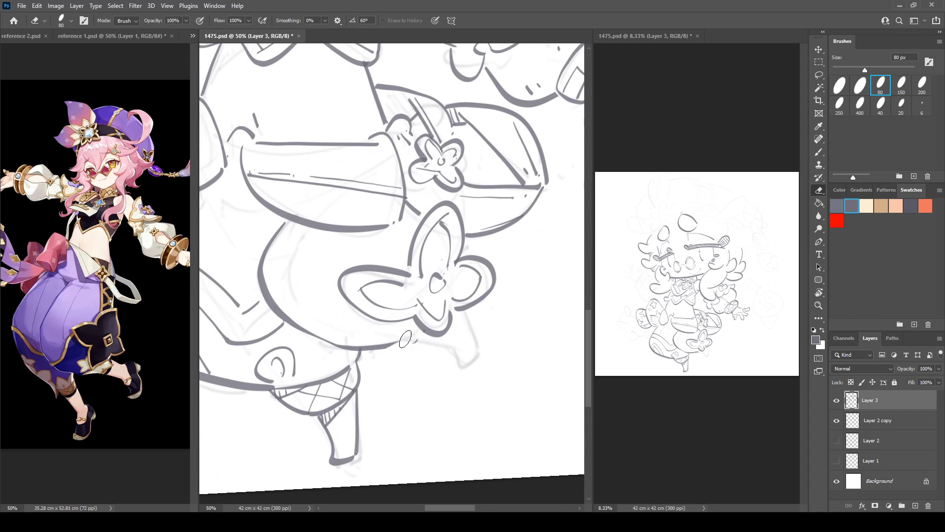
pyautogui.press('b')
pyautogui.moveTo(389, 346); pyautogui.dragTo(425, 328)
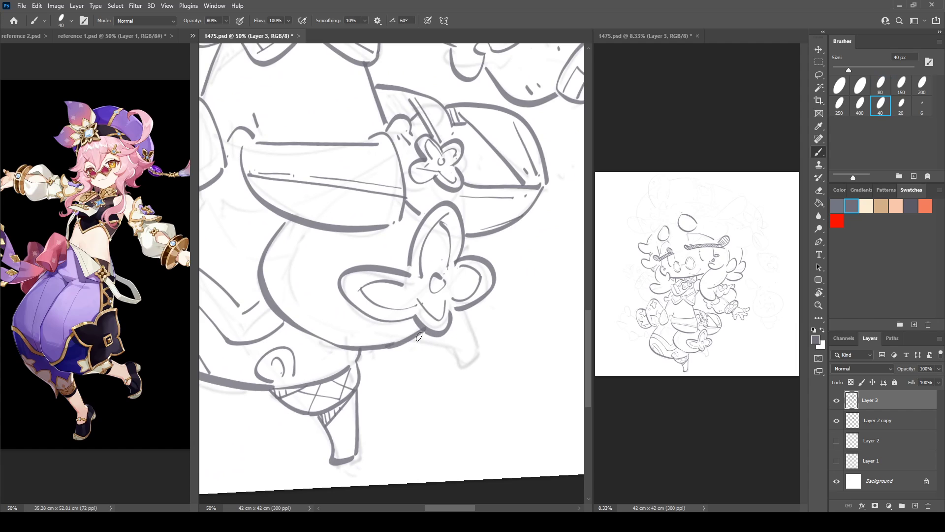
# Ink the raised lower leg and foot extending from behind the large flower, redoing undone strokes
pyautogui.press('e')
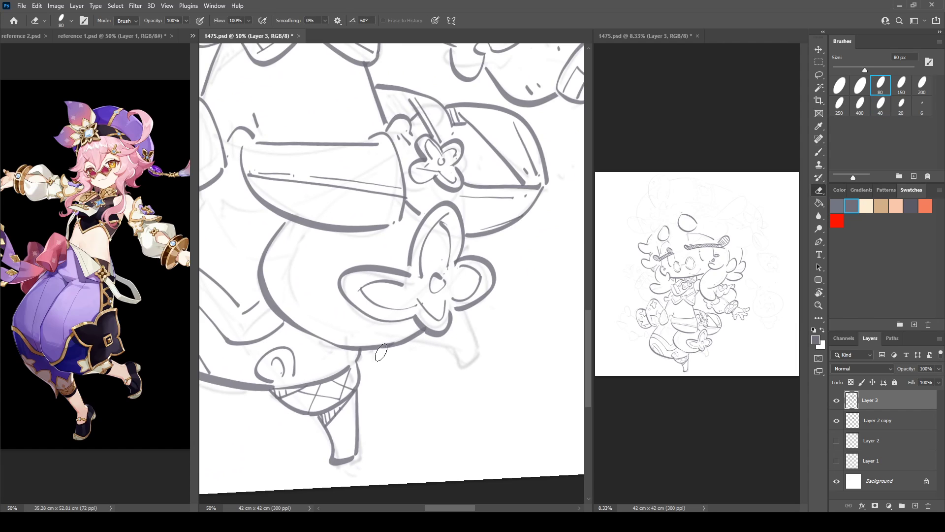
pyautogui.moveTo(403, 346)
pyautogui.mouseDown()
pyautogui.moveTo(417, 336)
pyautogui.moveTo(470, 362)
pyautogui.moveTo(453, 347)
pyautogui.moveTo(477, 355)
pyautogui.mouseUp()
pyautogui.press('b')
pyautogui.hotkey('ctrl', 'z')
pyautogui.hotkey('ctrl', 'z')
pyautogui.hotkey('ctrl', 'z')
pyautogui.moveTo(467, 310); pyautogui.dragTo(480, 353)
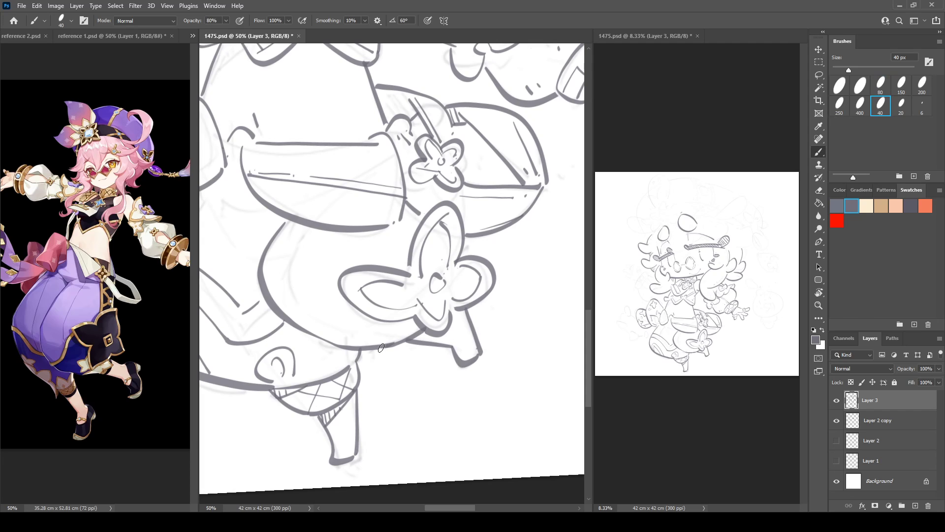
# Add two pairs of diagonal trim lines across the front trouser leg around the large flower, redoing an undone stroke
pyautogui.moveTo(360, 294); pyautogui.dragTo(426, 311)
pyautogui.moveTo(371, 346); pyautogui.dragTo(409, 284)
pyautogui.hotkey('ctrl', 'z')
pyautogui.moveTo(370, 344); pyautogui.dragTo(398, 316)
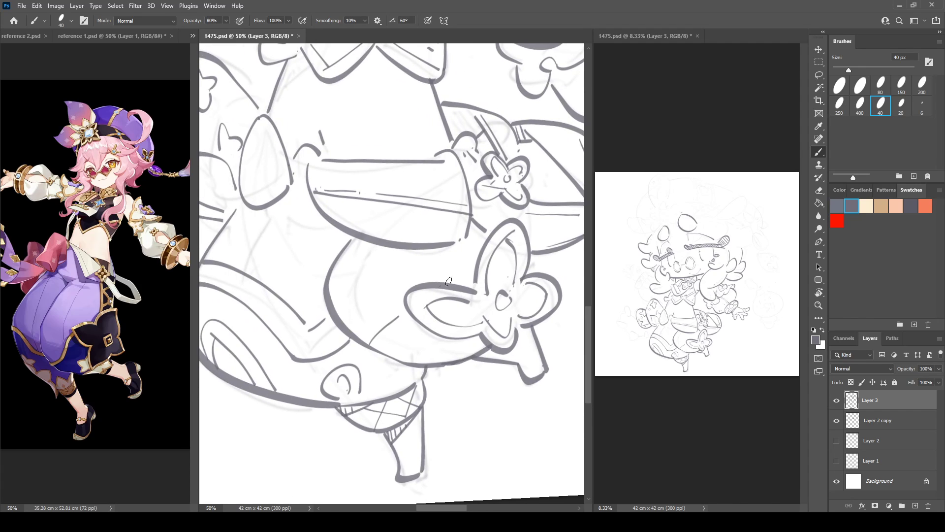
pyautogui.moveTo(449, 281); pyautogui.dragTo(472, 271)
pyautogui.moveTo(397, 360); pyautogui.dragTo(437, 331)
pyautogui.moveTo(364, 345); pyautogui.dragTo(398, 312)
pyautogui.moveTo(438, 282); pyautogui.dragTo(468, 264)
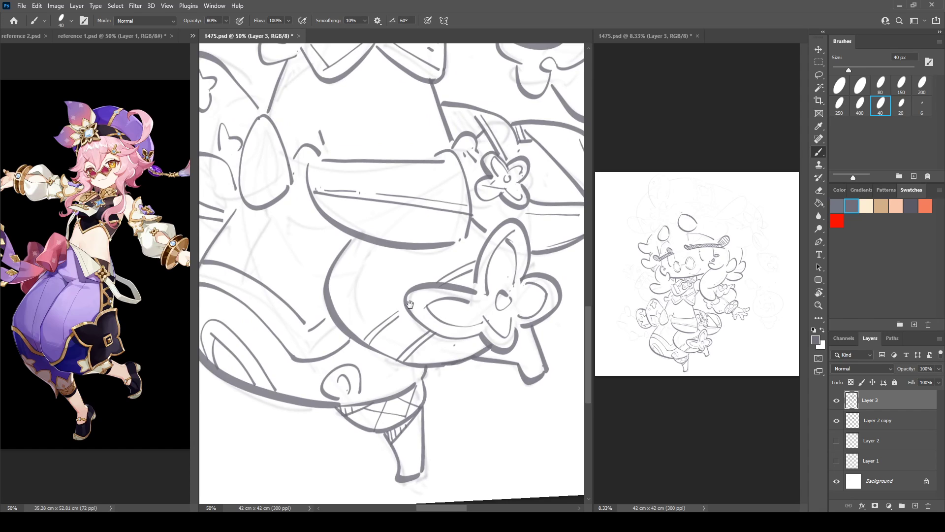
pyautogui.moveTo(298, 238)
pyautogui.mouseDown()
pyautogui.moveTo(456, 291)
pyautogui.moveTo(428, 336)
pyautogui.mouseUp()
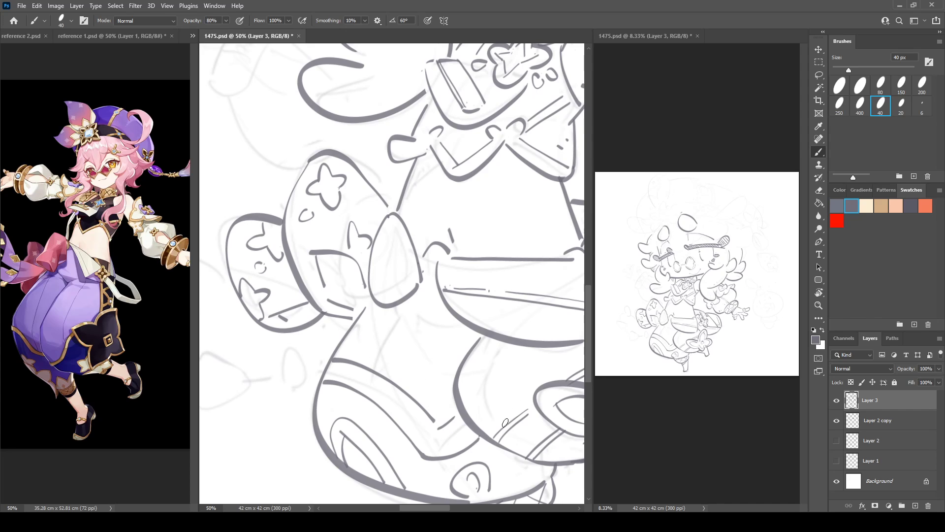
# Complete the trim lines on the front trouser leg and ink two fold lines on the rear leg below the bow, redoing an undone stroke
pyautogui.moveTo(505, 423)
pyautogui.mouseDown()
pyautogui.moveTo(492, 371)
pyautogui.moveTo(502, 340)
pyautogui.moveTo(507, 419)
pyautogui.mouseUp()
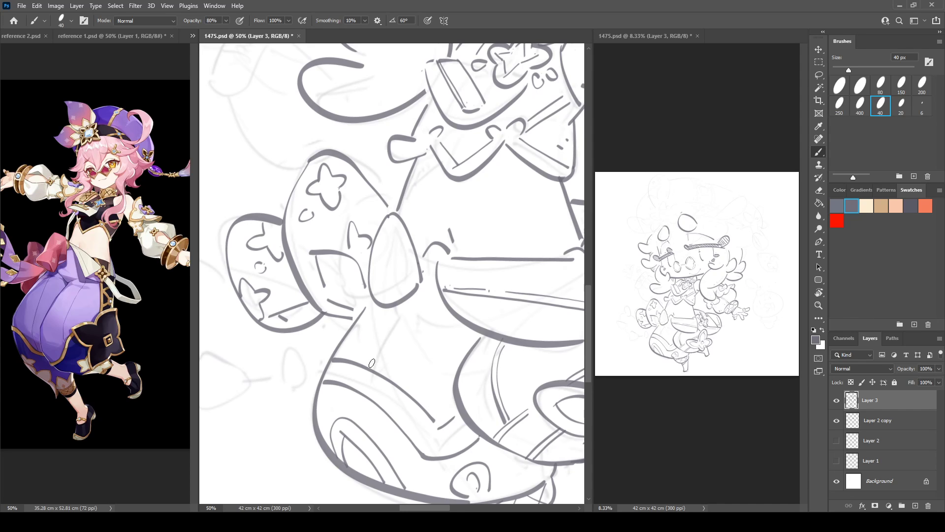
pyautogui.moveTo(372, 363)
pyautogui.mouseDown()
pyautogui.moveTo(389, 327)
pyautogui.moveTo(376, 365)
pyautogui.moveTo(417, 308)
pyautogui.moveTo(477, 339)
pyautogui.moveTo(436, 324)
pyautogui.moveTo(471, 331)
pyautogui.mouseUp()
pyautogui.hotkey('ctrl', 'z')
pyautogui.moveTo(407, 304)
pyautogui.mouseDown()
pyautogui.moveTo(424, 384)
pyautogui.moveTo(529, 305)
pyautogui.mouseUp()
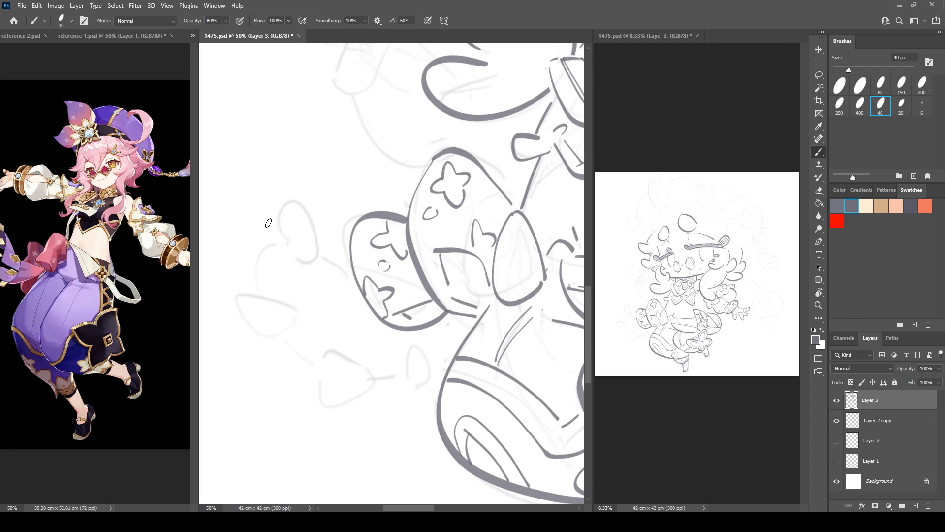
# Ink the first two diamond ornaments with inner facets and the ribbon tail's upper edges around them, left of the bow
pyautogui.moveTo(301, 260)
pyautogui.mouseDown()
pyautogui.moveTo(284, 244)
pyautogui.moveTo(306, 209)
pyautogui.moveTo(316, 256)
pyautogui.moveTo(305, 218)
pyautogui.moveTo(305, 258)
pyautogui.moveTo(363, 218)
pyautogui.mouseUp()
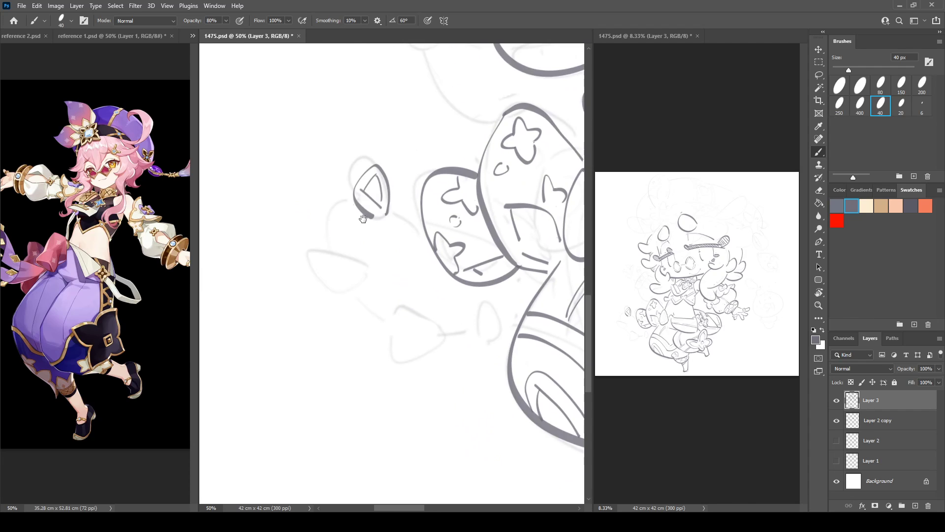
pyautogui.click(105, 296)
pyautogui.moveTo(105, 296); pyautogui.dragTo(151, 291)
pyautogui.click(370, 234)
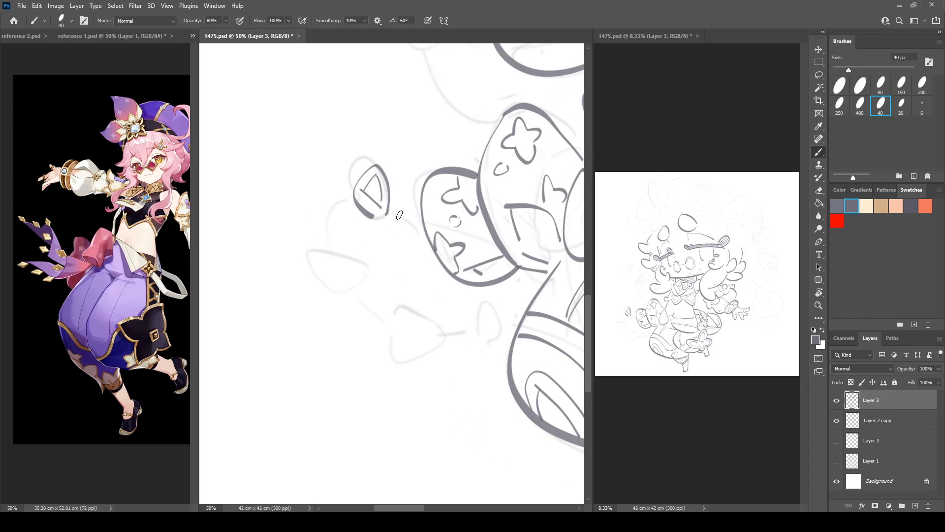
pyautogui.moveTo(390, 211); pyautogui.dragTo(419, 237)
pyautogui.moveTo(354, 203)
pyautogui.mouseDown()
pyautogui.moveTo(327, 227)
pyautogui.moveTo(360, 266)
pyautogui.moveTo(313, 257)
pyautogui.moveTo(357, 289)
pyautogui.moveTo(370, 268)
pyautogui.moveTo(319, 263)
pyautogui.moveTo(349, 286)
pyautogui.moveTo(358, 270)
pyautogui.mouseUp()
pyautogui.moveTo(330, 264); pyautogui.dragTo(342, 263)
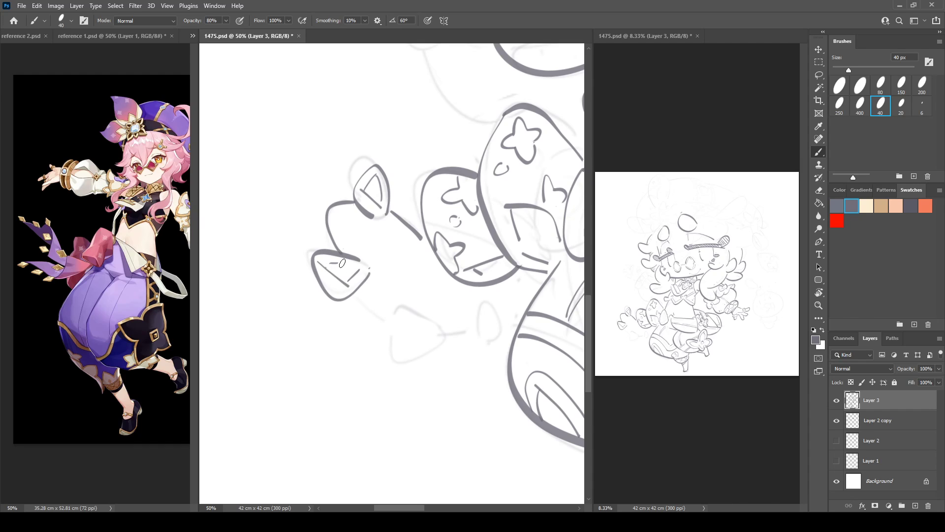
# Ink the ribbon tail's lower edge with its two remaining ornaments, and add a star and small circle motif inside the tail
pyautogui.moveTo(358, 295); pyautogui.dragTo(391, 320)
pyautogui.moveTo(411, 307)
pyautogui.mouseDown()
pyautogui.moveTo(399, 313)
pyautogui.moveTo(446, 334)
pyautogui.moveTo(413, 320)
pyautogui.moveTo(433, 334)
pyautogui.mouseUp()
pyautogui.moveTo(405, 340); pyautogui.dragTo(409, 315)
pyautogui.moveTo(412, 316)
pyautogui.mouseDown()
pyautogui.moveTo(433, 333)
pyautogui.moveTo(476, 327)
pyautogui.mouseUp()
pyautogui.moveTo(480, 306)
pyautogui.mouseDown()
pyautogui.moveTo(496, 338)
pyautogui.moveTo(479, 315)
pyautogui.moveTo(487, 330)
pyautogui.moveTo(521, 312)
pyautogui.mouseUp()
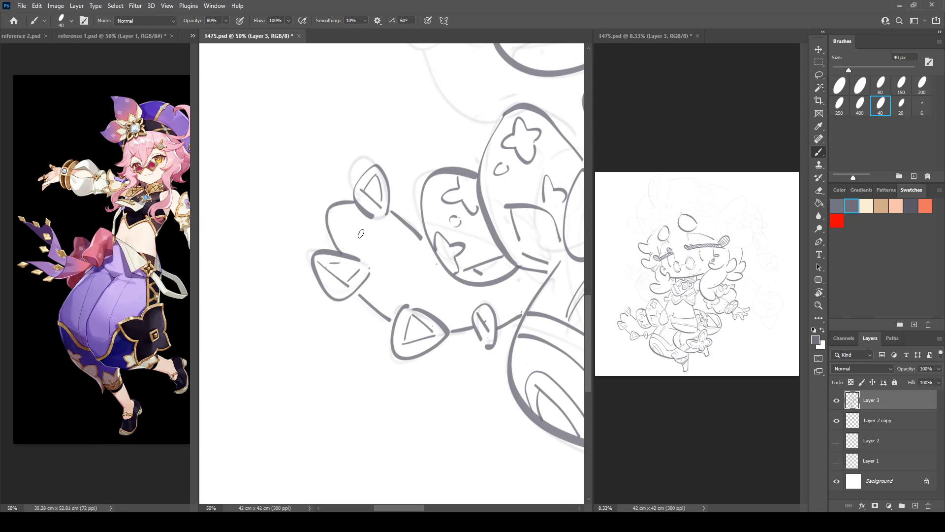
pyautogui.moveTo(391, 247)
pyautogui.mouseDown()
pyautogui.moveTo(394, 236)
pyautogui.moveTo(388, 261)
pyautogui.moveTo(407, 249)
pyautogui.moveTo(414, 256)
pyautogui.mouseUp()
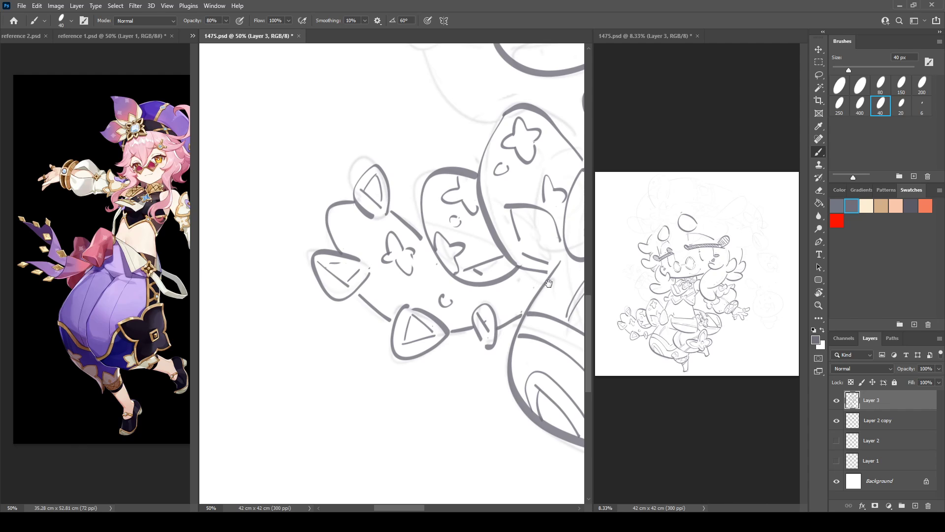
# Ink the ringed upright finger of the raised hand above the bow and the short lines running down from it
pyautogui.moveTo(550, 284); pyautogui.dragTo(345, 340)
pyautogui.moveTo(442, 172); pyautogui.dragTo(477, 350)
pyautogui.moveTo(308, 247); pyautogui.dragTo(404, 274)
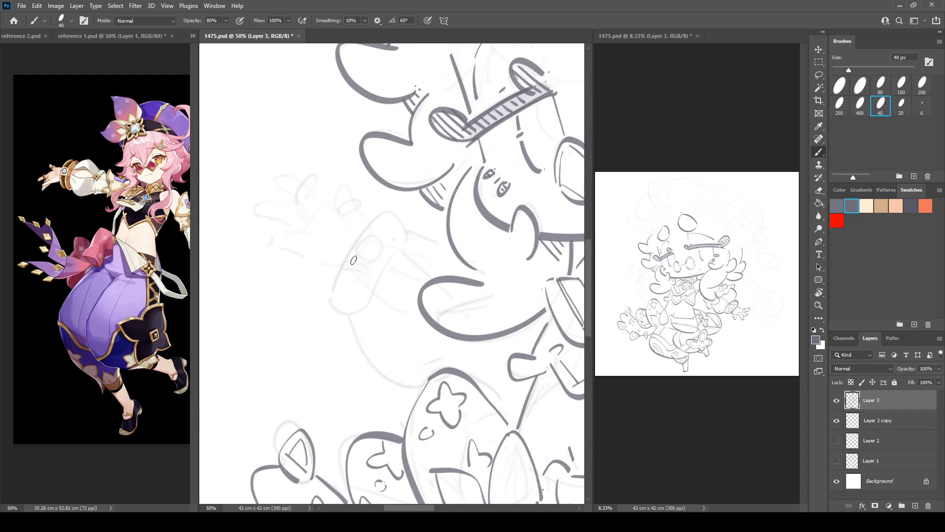
pyautogui.moveTo(345, 184); pyautogui.dragTo(339, 201)
pyautogui.moveTo(344, 219); pyautogui.dragTo(341, 237)
pyautogui.moveTo(345, 187); pyautogui.dragTo(364, 219)
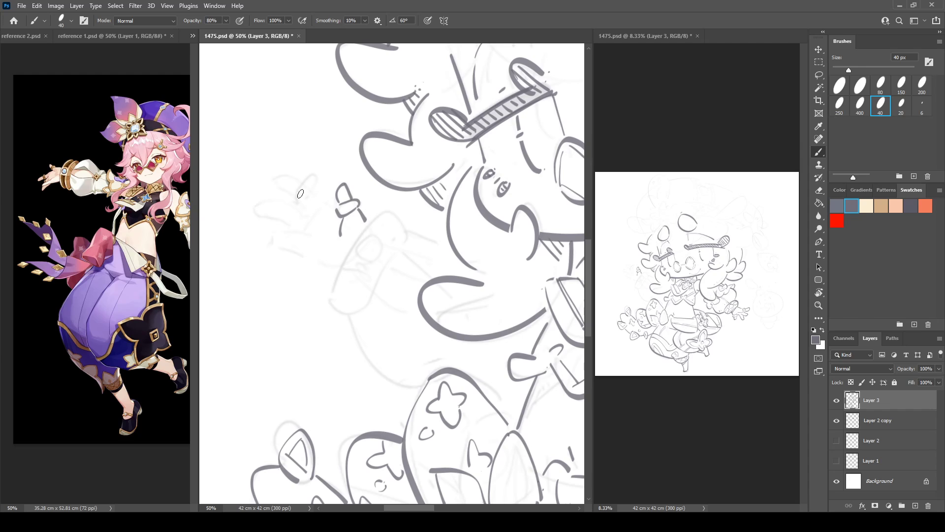
# Ink the two lower outstretched fingers of the raised hand, erasing to clean up their lines
pyautogui.moveTo(265, 214)
pyautogui.mouseDown()
pyautogui.moveTo(280, 199)
pyautogui.moveTo(305, 211)
pyautogui.moveTo(274, 234)
pyautogui.moveTo(276, 249)
pyautogui.moveTo(309, 254)
pyautogui.mouseUp()
pyautogui.press('e')
pyautogui.moveTo(259, 206)
pyautogui.mouseDown()
pyautogui.moveTo(297, 206)
pyautogui.moveTo(295, 224)
pyautogui.moveTo(266, 226)
pyautogui.moveTo(295, 228)
pyautogui.moveTo(285, 200)
pyautogui.moveTo(319, 212)
pyautogui.mouseUp()
pyautogui.press('b')
pyautogui.press('e')
pyautogui.press('b')
pyautogui.press('e')
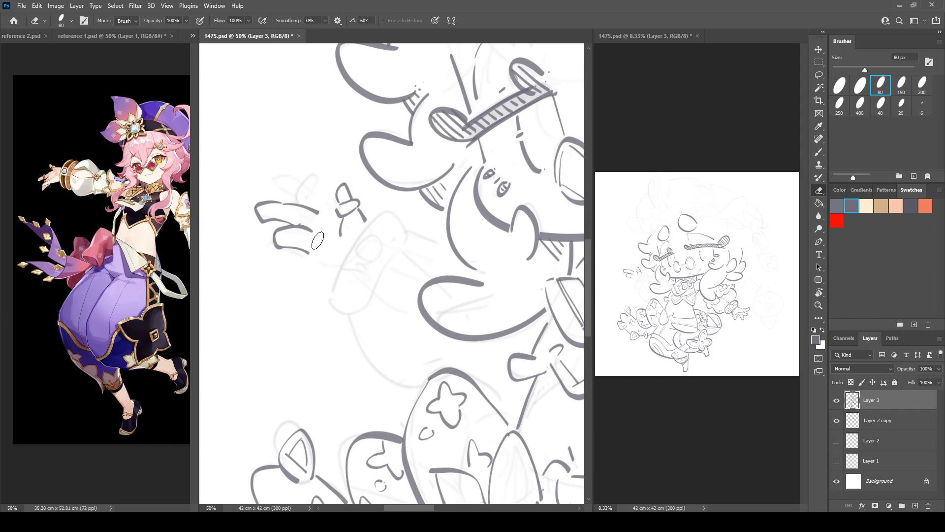
# Ink the raised hand's lower palm edge to the wrist and the lowest finger's upper line into the palm, cleaning up with the eraser
pyautogui.press('b')
pyautogui.moveTo(311, 255); pyautogui.dragTo(339, 267)
pyautogui.press('e')
pyautogui.press('b')
pyautogui.moveTo(312, 230)
pyautogui.mouseDown()
pyautogui.moveTo(321, 231)
pyautogui.moveTo(277, 236)
pyautogui.moveTo(351, 227)
pyautogui.mouseUp()
pyautogui.press('e')
pyautogui.press('b')
pyautogui.press('e')
pyautogui.press('b')
pyautogui.press('e')
pyautogui.press('b')
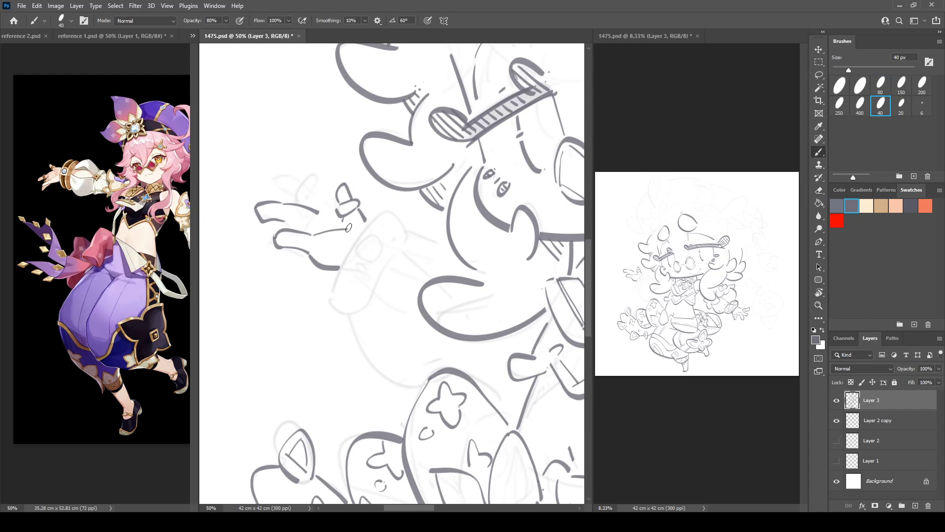
# Erase and reshape the finger above the lowest one on the raised hand, adding short crease lines in the palm
pyautogui.press('e')
pyautogui.moveTo(271, 207)
pyautogui.mouseDown()
pyautogui.moveTo(296, 205)
pyautogui.moveTo(264, 217)
pyautogui.moveTo(300, 227)
pyautogui.moveTo(280, 216)
pyautogui.moveTo(318, 212)
pyautogui.moveTo(271, 215)
pyautogui.moveTo(298, 228)
pyautogui.moveTo(305, 211)
pyautogui.moveTo(322, 210)
pyautogui.moveTo(311, 225)
pyautogui.moveTo(319, 216)
pyautogui.mouseUp()
pyautogui.press('b')
pyautogui.press('e')
pyautogui.press('b')
pyautogui.press('e')
pyautogui.press('b')
pyautogui.press('e')
pyautogui.press('b')
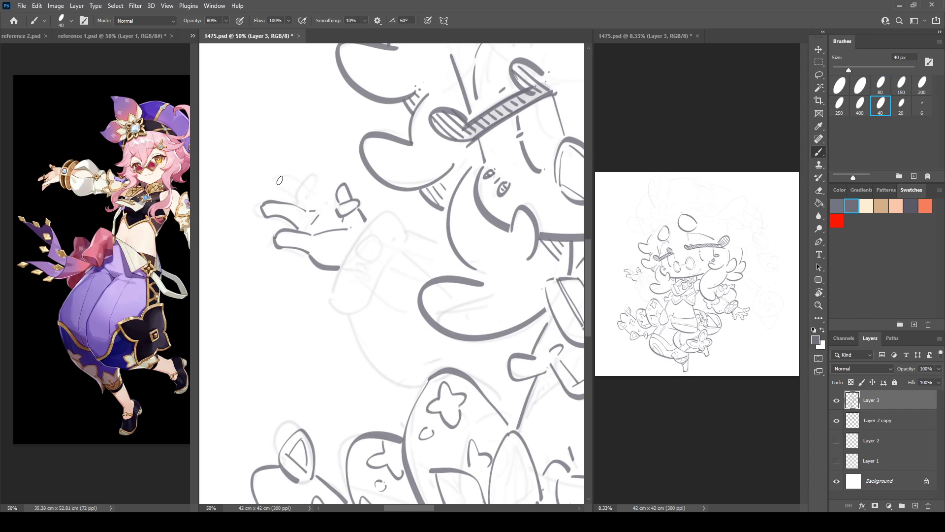
# Ink the remaining upper fingers with a ring band and the line joining them to the upright finger, redoing undone strokes
pyautogui.moveTo(277, 190)
pyautogui.mouseDown()
pyautogui.moveTo(318, 183)
pyautogui.moveTo(321, 193)
pyautogui.mouseUp()
pyautogui.hotkey('ctrl', 'z')
pyautogui.press('e')
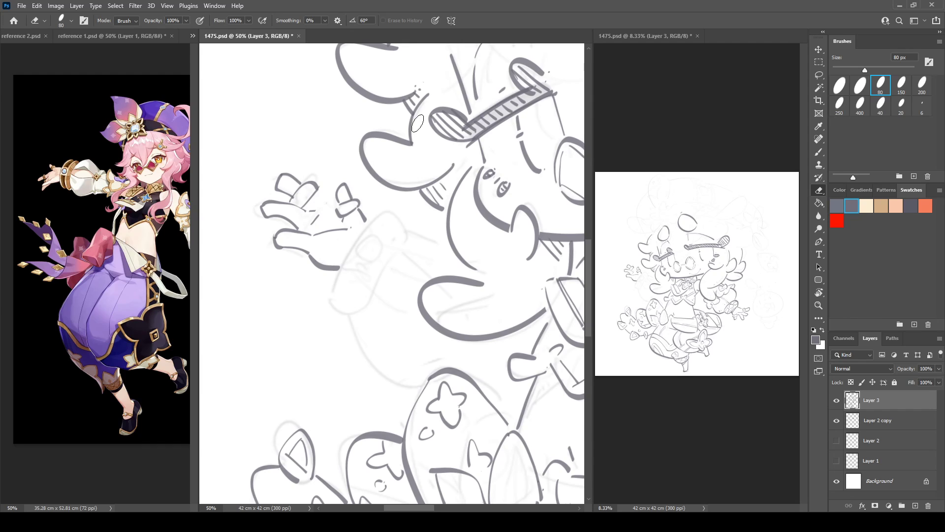
pyautogui.press('b')
pyautogui.moveTo(318, 196); pyautogui.dragTo(337, 204)
pyautogui.hotkey('ctrl', 'z')
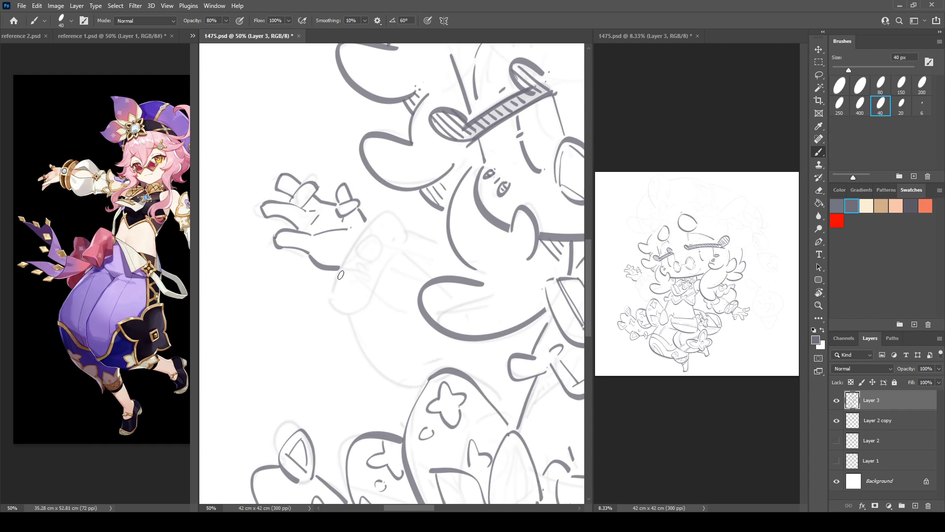
# Ink the outline of the wide bracelet around the raised hand's wrist, replacing the undone first stroke
pyautogui.moveTo(341, 274)
pyautogui.mouseDown()
pyautogui.moveTo(352, 248)
pyautogui.moveTo(391, 216)
pyautogui.mouseUp()
pyautogui.hotkey('ctrl', 'z')
pyautogui.moveTo(337, 286)
pyautogui.mouseDown()
pyautogui.moveTo(371, 222)
pyautogui.moveTo(406, 243)
pyautogui.mouseUp()
pyautogui.press('e')
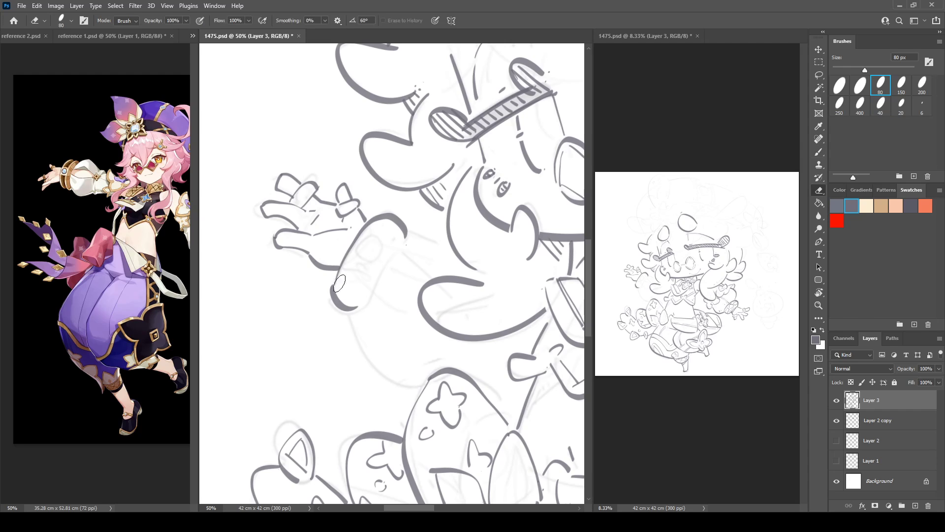
pyautogui.press('b')
pyautogui.moveTo(330, 290)
pyautogui.mouseDown()
pyautogui.moveTo(346, 307)
pyautogui.moveTo(363, 304)
pyautogui.moveTo(398, 245)
pyautogui.mouseUp()
# Add a round gem and rectangular panels inside the bracelet, redoing an undone panel stroke
pyautogui.moveTo(370, 290)
pyautogui.mouseDown()
pyautogui.moveTo(405, 245)
pyautogui.moveTo(368, 238)
pyautogui.mouseUp()
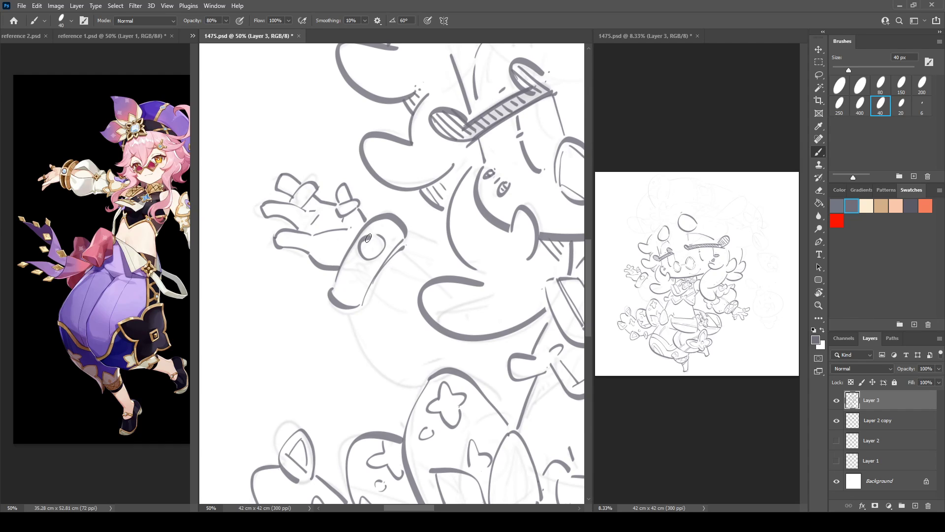
pyautogui.moveTo(343, 279); pyautogui.dragTo(357, 255)
pyautogui.hotkey('ctrl', 'z')
pyautogui.moveTo(338, 297)
pyautogui.mouseDown()
pyautogui.moveTo(362, 264)
pyautogui.moveTo(351, 305)
pyautogui.mouseUp()
pyautogui.moveTo(389, 224)
pyautogui.mouseDown()
pyautogui.moveTo(385, 235)
pyautogui.moveTo(403, 227)
pyautogui.mouseUp()
# Ink the puffy sleeve's outline from the bracelet to the torso, adding fold lines at the cuff and short ticks near its lower edge
pyautogui.moveTo(361, 308)
pyautogui.mouseDown()
pyautogui.moveTo(401, 366)
pyautogui.moveTo(427, 367)
pyautogui.moveTo(375, 367)
pyautogui.moveTo(430, 378)
pyautogui.mouseUp()
pyautogui.hotkey('ctrl', 'z')
pyautogui.moveTo(407, 239); pyautogui.dragTo(436, 228)
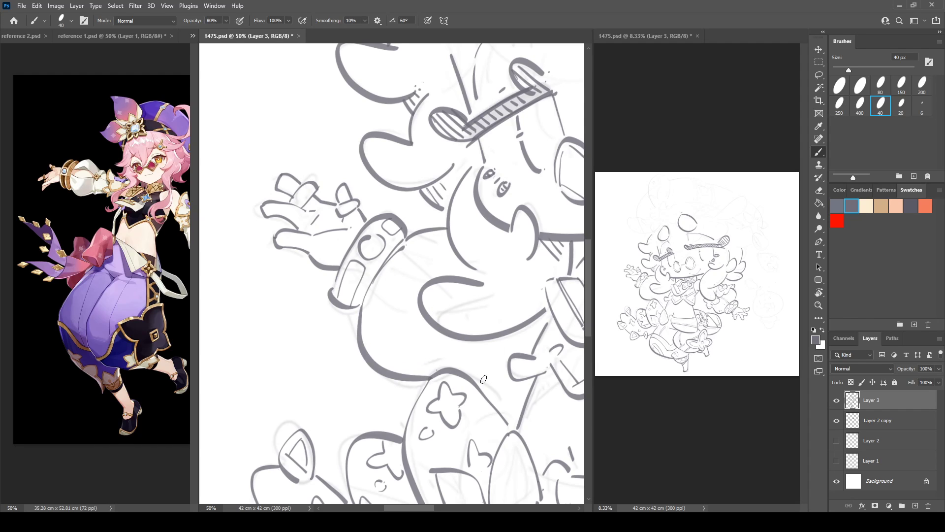
pyautogui.moveTo(487, 377); pyautogui.dragTo(510, 373)
pyautogui.moveTo(566, 301)
pyautogui.mouseDown()
pyautogui.moveTo(442, 228)
pyautogui.moveTo(421, 342)
pyautogui.moveTo(457, 363)
pyautogui.moveTo(495, 327)
pyautogui.mouseUp()
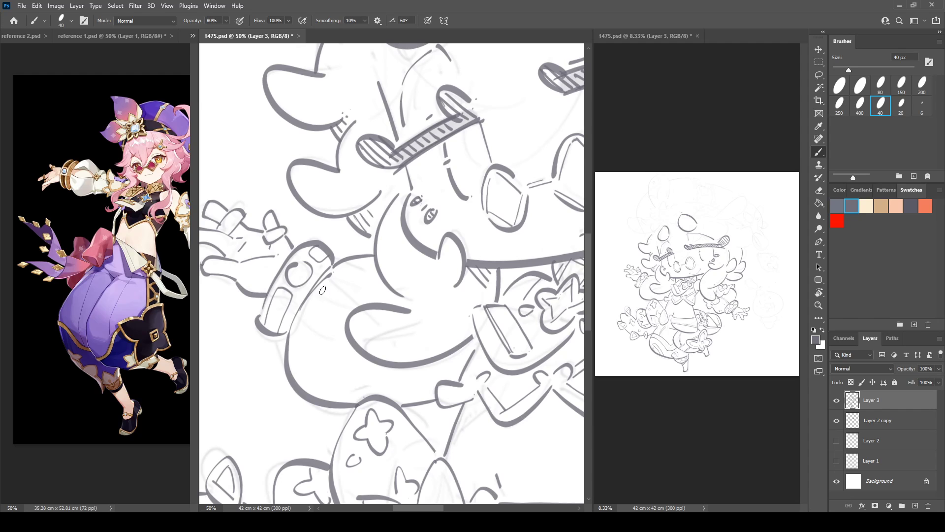
pyautogui.moveTo(321, 282); pyautogui.dragTo(366, 293)
pyautogui.moveTo(335, 274); pyautogui.dragTo(378, 293)
pyautogui.moveTo(316, 383); pyautogui.dragTo(323, 393)
pyautogui.moveTo(451, 436); pyautogui.dragTo(368, 259)
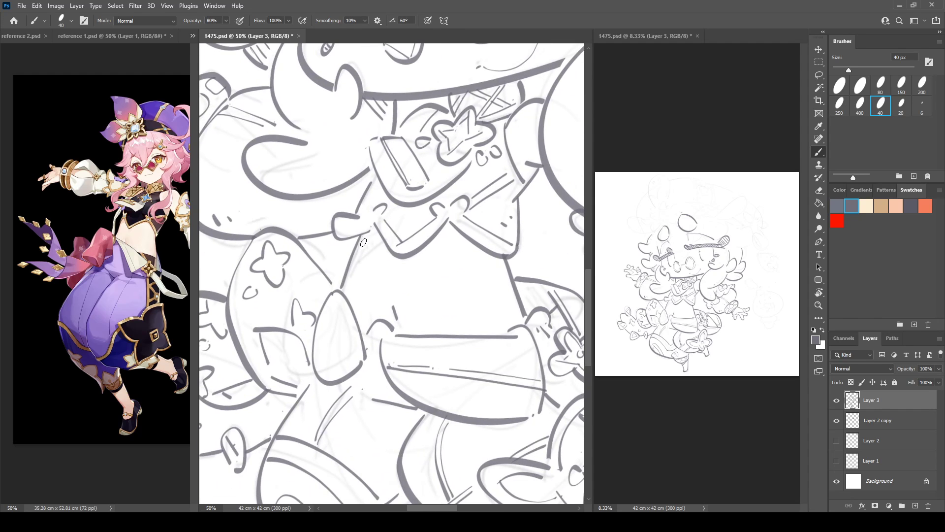
pyautogui.moveTo(484, 191); pyautogui.dragTo(266, 296)
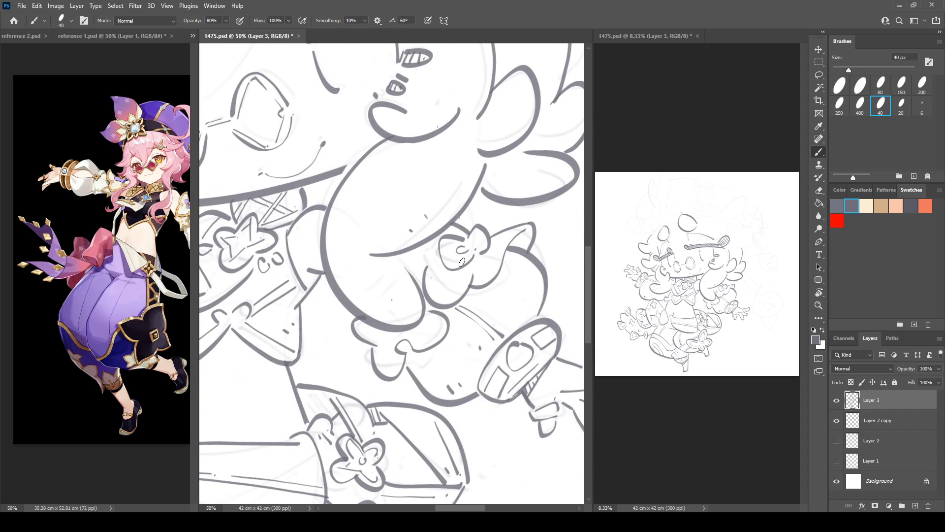
pyautogui.moveTo(373, 245); pyautogui.dragTo(425, 453)
pyautogui.moveTo(286, 352); pyautogui.dragTo(476, 218)
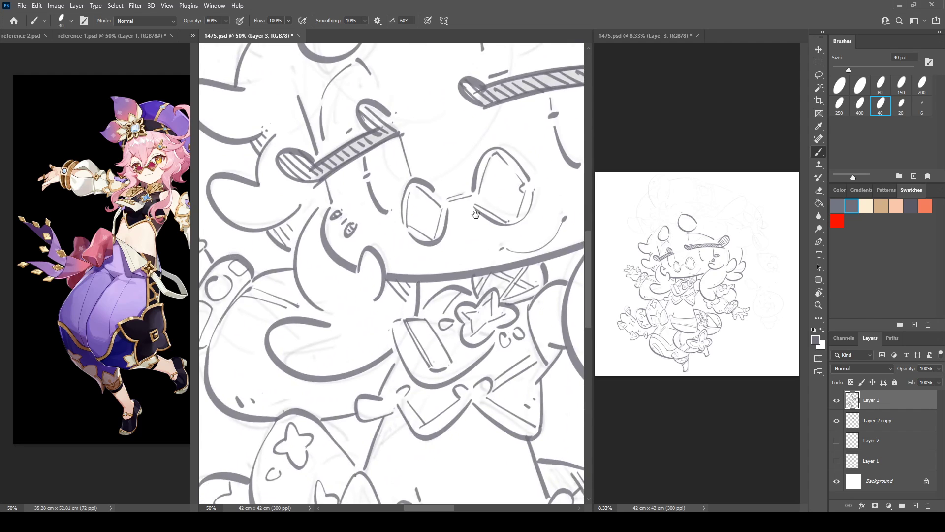
pyautogui.moveTo(372, 305); pyautogui.dragTo(503, 205)
pyautogui.moveTo(318, 177); pyautogui.dragTo(341, 236)
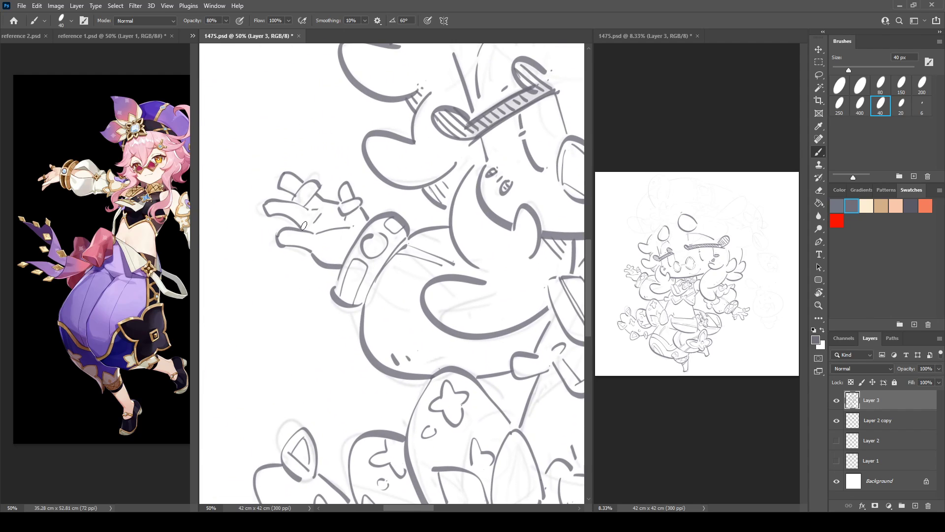
# Lasso the raised hand's lowest finger and shift it slightly outward from the palm
pyautogui.press('l')
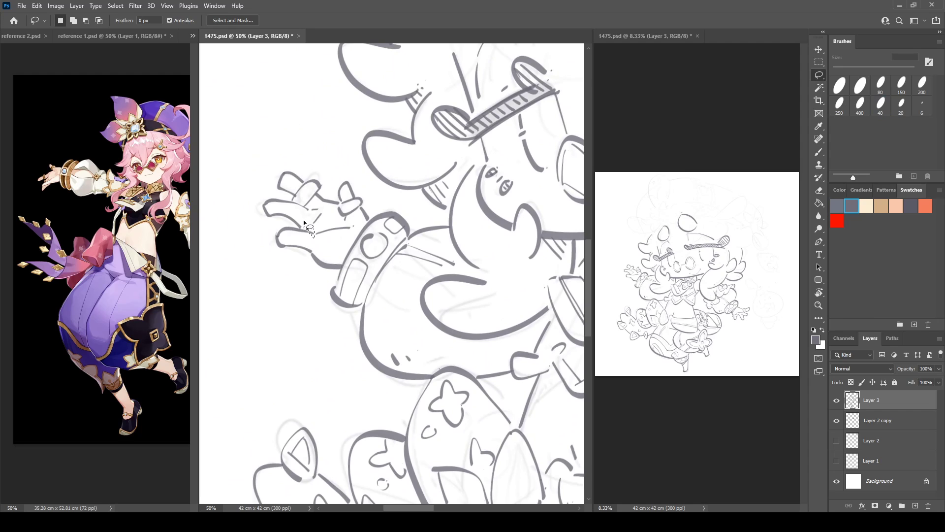
pyautogui.press('e')
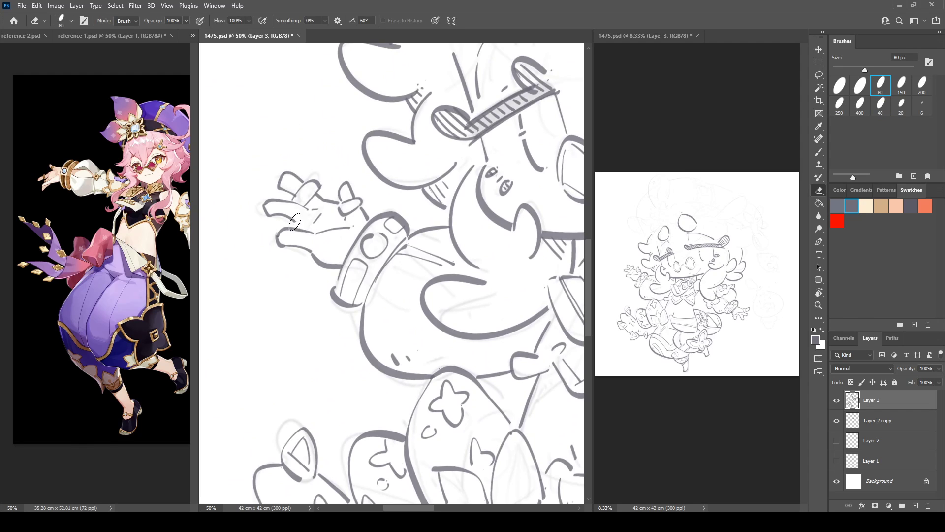
pyautogui.press('l')
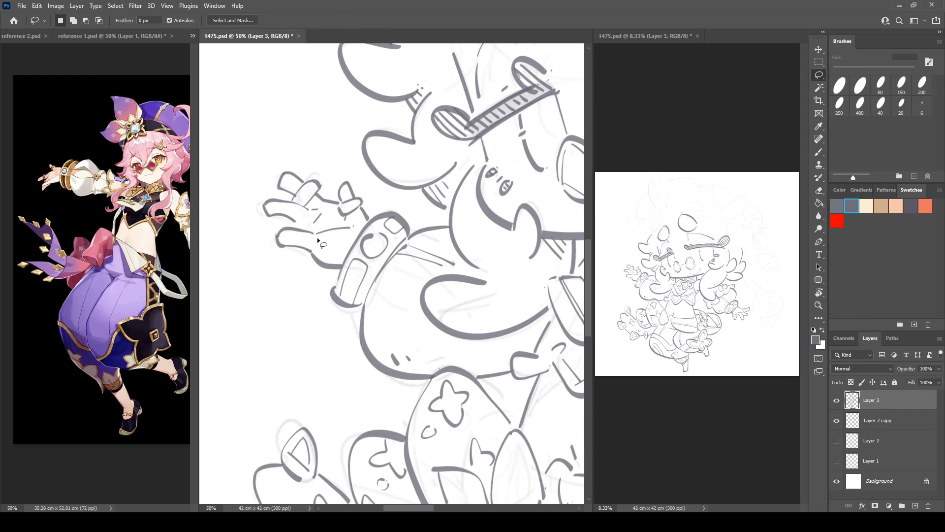
pyautogui.moveTo(345, 236)
pyautogui.mouseDown()
pyautogui.moveTo(292, 226)
pyautogui.moveTo(263, 238)
pyautogui.moveTo(301, 257)
pyautogui.moveTo(343, 239)
pyautogui.mouseUp()
pyautogui.press('Delete')
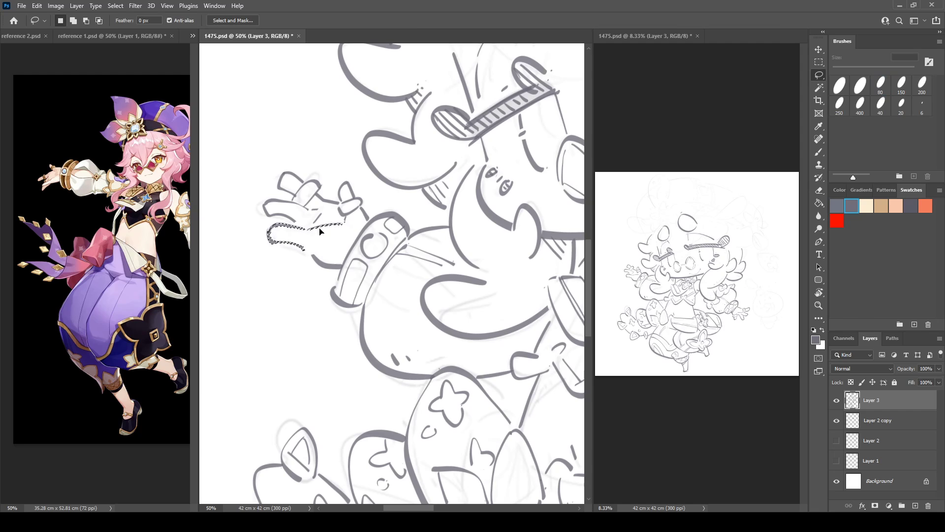
pyautogui.hotkey('ctrl', 'd')
# Clean up and re-ink the raised hand's shifted finger where it meets the palm, and check the drawing in a mirrored view
pyautogui.press('e')
pyautogui.moveTo(316, 231)
pyautogui.mouseDown()
pyautogui.moveTo(337, 231)
pyautogui.moveTo(338, 266)
pyautogui.moveTo(313, 262)
pyautogui.moveTo(344, 269)
pyautogui.mouseUp()
pyautogui.press('b')
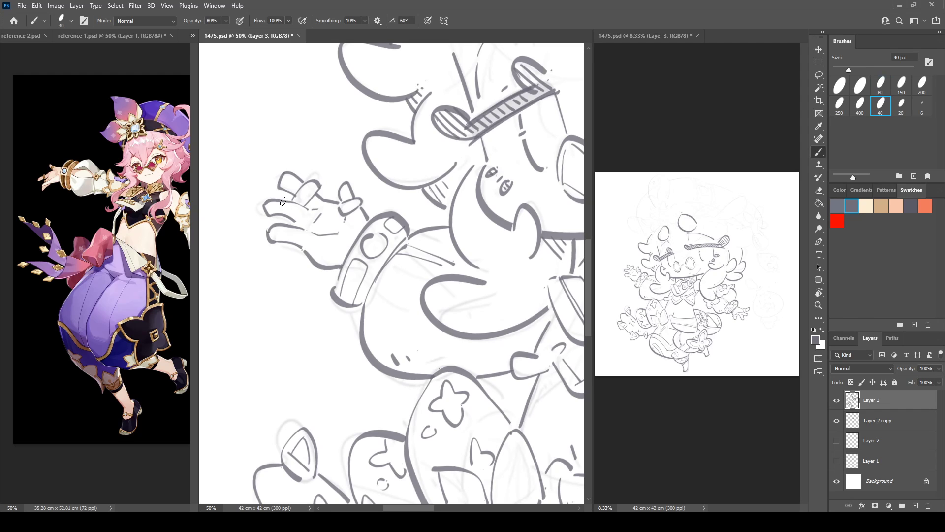
pyautogui.press('e')
pyautogui.moveTo(301, 226)
pyautogui.mouseDown()
pyautogui.moveTo(295, 244)
pyautogui.moveTo(308, 244)
pyautogui.moveTo(298, 228)
pyautogui.mouseUp()
pyautogui.press('b')
pyautogui.hotkey('ctrl', 'shift', 'h')
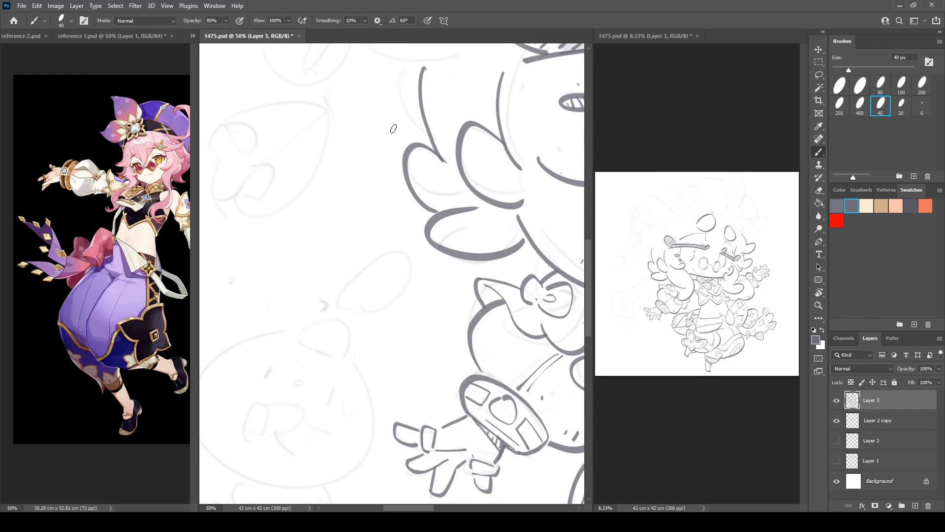
pyautogui.hotkey('ctrl', 'shift', 'h')
# Ink the faceted gem at the centre of the headdress flower and its outer frame line, redoing an undone facet stroke
pyautogui.moveTo(330, 155); pyautogui.dragTo(177, 406)
pyautogui.moveTo(360, 215); pyautogui.dragTo(417, 368)
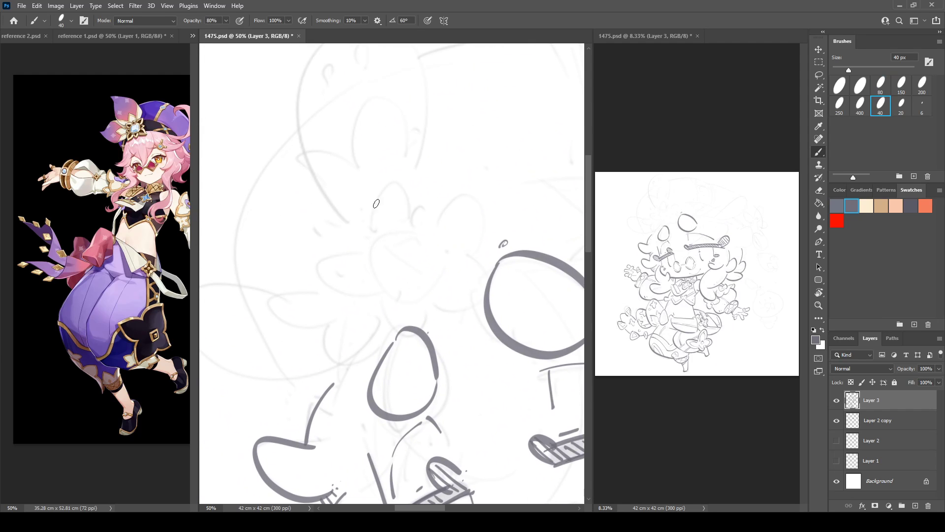
pyautogui.moveTo(393, 221)
pyautogui.mouseDown()
pyautogui.moveTo(366, 257)
pyautogui.moveTo(393, 288)
pyautogui.moveTo(430, 251)
pyautogui.mouseUp()
pyautogui.moveTo(397, 218); pyautogui.dragTo(433, 242)
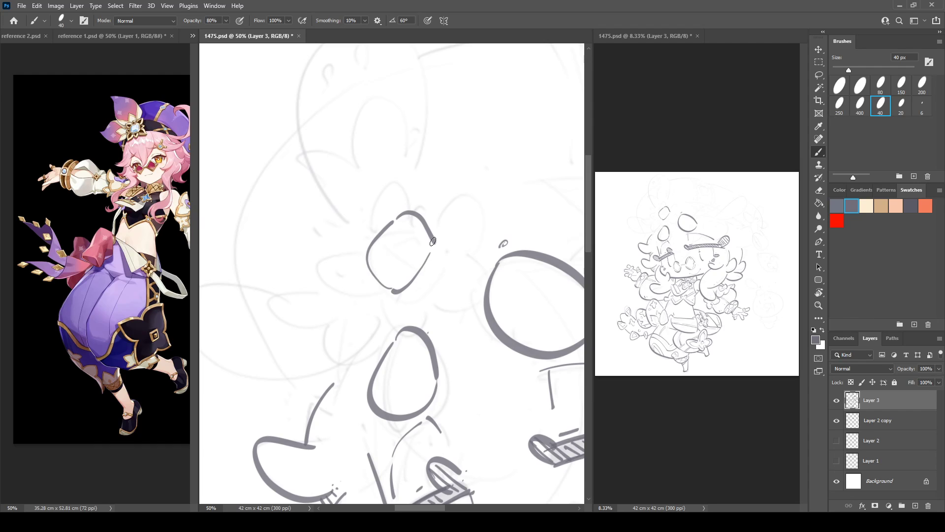
pyautogui.moveTo(388, 274); pyautogui.dragTo(421, 247)
pyautogui.hotkey('ctrl', 'z')
pyautogui.moveTo(396, 265); pyautogui.dragTo(410, 230)
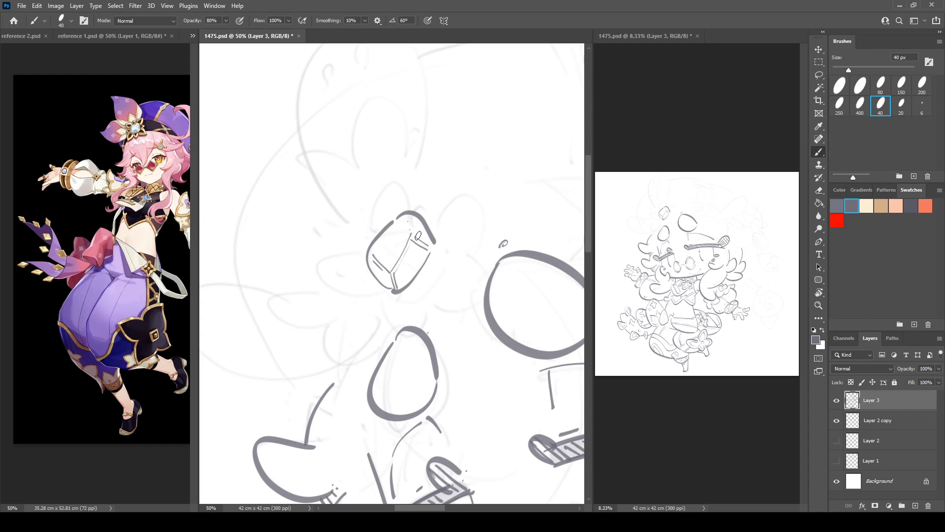
pyautogui.moveTo(403, 215)
pyautogui.mouseDown()
pyautogui.moveTo(410, 229)
pyautogui.moveTo(393, 225)
pyautogui.mouseUp()
pyautogui.moveTo(362, 271)
pyautogui.mouseDown()
pyautogui.moveTo(401, 300)
pyautogui.moveTo(438, 243)
pyautogui.moveTo(430, 224)
pyautogui.mouseUp()
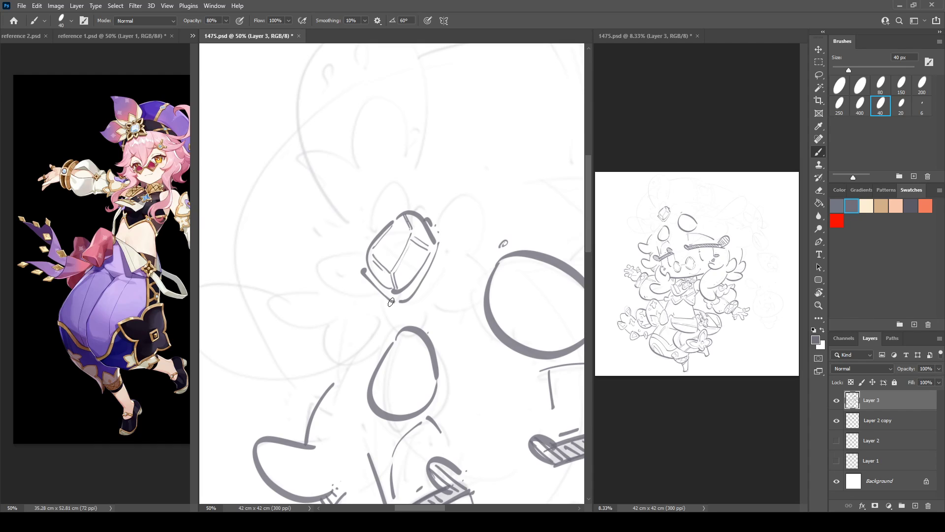
# Ink the headdress flower's bottom, right, upper-right and small top petals around the gem, with centre vein lines
pyautogui.moveTo(389, 307)
pyautogui.mouseDown()
pyautogui.moveTo(394, 339)
pyautogui.moveTo(435, 297)
pyautogui.mouseUp()
pyautogui.moveTo(419, 329)
pyautogui.mouseDown()
pyautogui.moveTo(427, 296)
pyautogui.moveTo(434, 302)
pyautogui.moveTo(489, 276)
pyautogui.moveTo(444, 249)
pyautogui.mouseUp()
pyautogui.moveTo(426, 285); pyautogui.dragTo(468, 268)
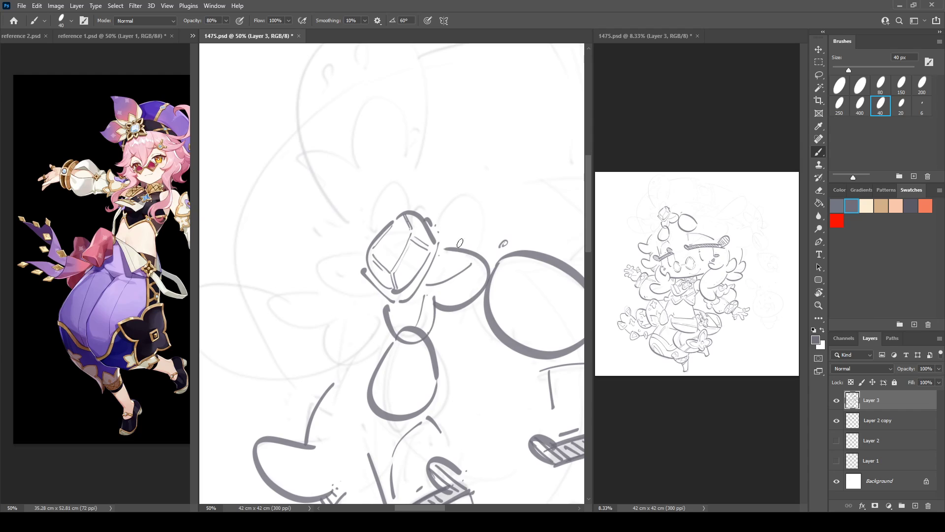
pyautogui.moveTo(439, 220)
pyautogui.mouseDown()
pyautogui.moveTo(465, 188)
pyautogui.moveTo(478, 246)
pyautogui.mouseUp()
pyautogui.moveTo(475, 194)
pyautogui.mouseDown()
pyautogui.moveTo(454, 243)
pyautogui.moveTo(466, 210)
pyautogui.moveTo(439, 211)
pyautogui.mouseUp()
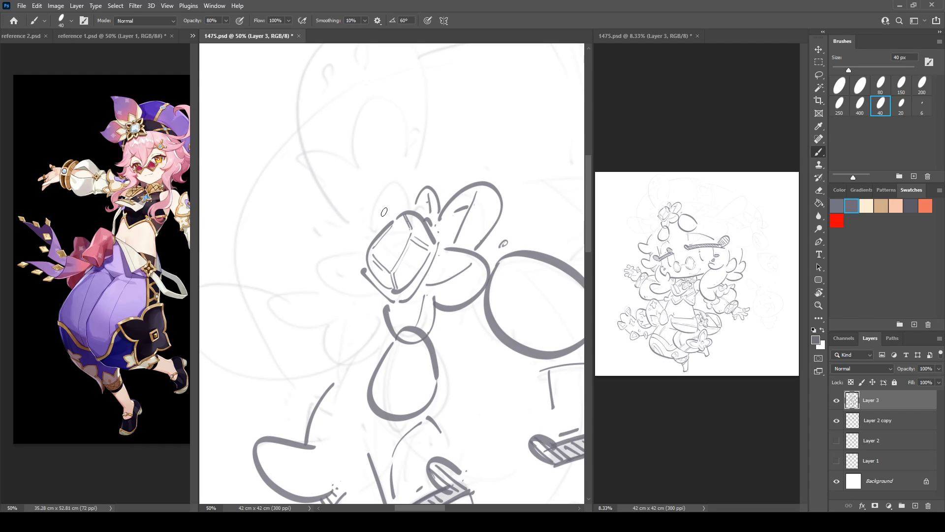
# Ink the headdress flower's upper-left, left and lower-left petals with short vein lines
pyautogui.moveTo(376, 224)
pyautogui.mouseDown()
pyautogui.moveTo(383, 167)
pyautogui.moveTo(416, 209)
pyautogui.mouseUp()
pyautogui.moveTo(384, 183)
pyautogui.mouseDown()
pyautogui.moveTo(401, 209)
pyautogui.moveTo(321, 235)
pyautogui.moveTo(367, 288)
pyautogui.mouseUp()
pyautogui.moveTo(323, 242)
pyautogui.mouseDown()
pyautogui.moveTo(357, 266)
pyautogui.moveTo(367, 324)
pyautogui.moveTo(385, 309)
pyautogui.moveTo(375, 299)
pyautogui.mouseUp()
pyautogui.moveTo(359, 299); pyautogui.dragTo(353, 305)
pyautogui.moveTo(501, 183)
pyautogui.mouseDown()
pyautogui.moveTo(431, 267)
pyautogui.moveTo(490, 254)
pyautogui.mouseUp()
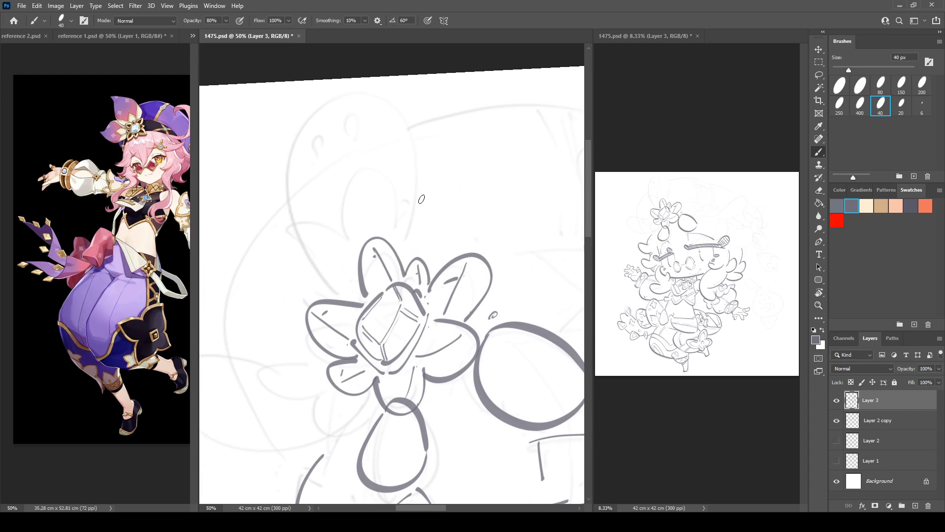
# Ink the tall oval petal above the headdress flower, with a doubled pointed scallop border across its lower part
pyautogui.press('r')
pyautogui.moveTo(326, 157); pyautogui.dragTo(326, 207)
pyautogui.press('b')
pyautogui.moveTo(344, 288)
pyautogui.mouseDown()
pyautogui.moveTo(303, 216)
pyautogui.moveTo(386, 94)
pyautogui.moveTo(422, 266)
pyautogui.mouseUp()
pyautogui.moveTo(306, 220)
pyautogui.mouseDown()
pyautogui.moveTo(348, 239)
pyautogui.moveTo(376, 170)
pyautogui.moveTo(400, 217)
pyautogui.moveTo(434, 176)
pyautogui.mouseUp()
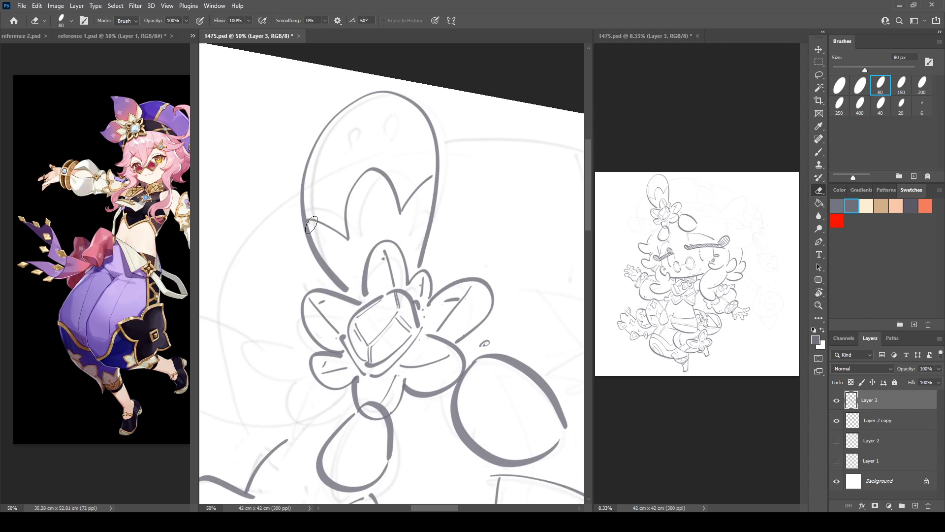
pyautogui.moveTo(314, 244)
pyautogui.mouseDown()
pyautogui.moveTo(364, 244)
pyautogui.moveTo(366, 188)
pyautogui.moveTo(402, 228)
pyautogui.moveTo(430, 190)
pyautogui.mouseUp()
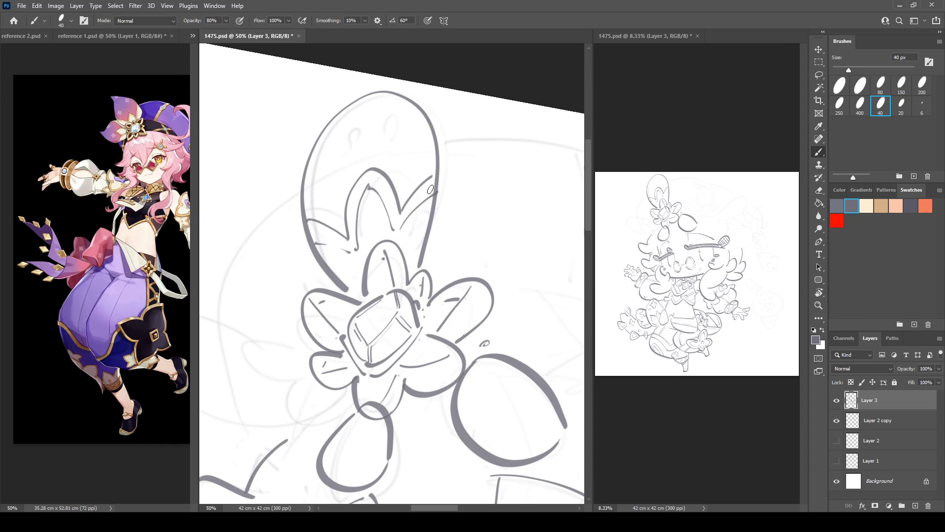
# Decorate the tall upper petal with small blossom shapes and little curls, switching between brush and eraser to tidy them
pyautogui.moveTo(403, 133)
pyautogui.mouseDown()
pyautogui.moveTo(407, 148)
pyautogui.moveTo(407, 110)
pyautogui.moveTo(419, 151)
pyautogui.moveTo(427, 138)
pyautogui.moveTo(383, 118)
pyautogui.mouseUp()
pyautogui.press('e')
pyautogui.press('b')
pyautogui.moveTo(327, 162)
pyautogui.mouseDown()
pyautogui.moveTo(357, 153)
pyautogui.moveTo(319, 167)
pyautogui.moveTo(323, 146)
pyautogui.moveTo(351, 153)
pyautogui.moveTo(331, 132)
pyautogui.moveTo(344, 162)
pyautogui.moveTo(317, 167)
pyautogui.moveTo(344, 178)
pyautogui.moveTo(315, 174)
pyautogui.moveTo(402, 102)
pyautogui.mouseUp()
pyautogui.press('e')
pyautogui.press('b')
pyautogui.press('e')
pyautogui.press('b')
# Ink the outline of the large left petal beside the headdress flower, undoing and redrawing its curve
pyautogui.press('r')
pyautogui.moveTo(374, 132); pyautogui.dragTo(338, 142)
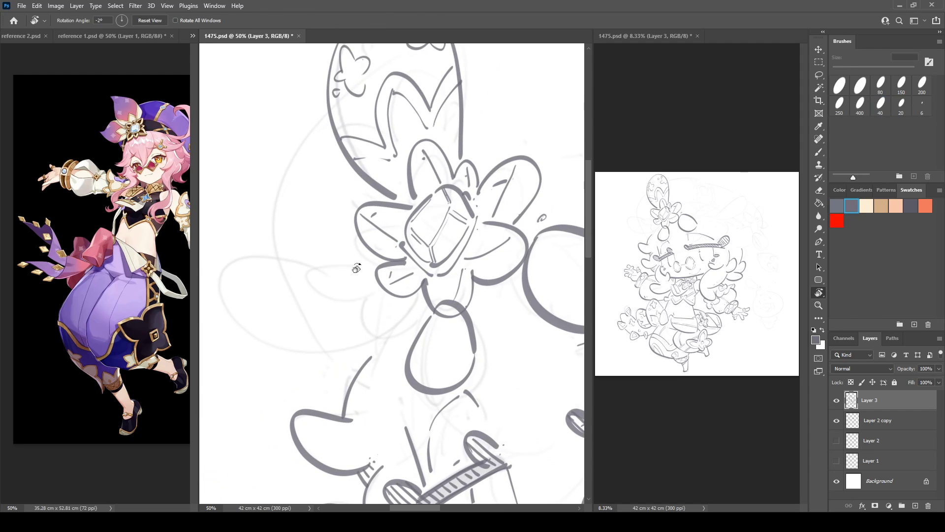
pyautogui.press('b')
pyautogui.moveTo(351, 273)
pyautogui.mouseDown()
pyautogui.moveTo(328, 261)
pyautogui.moveTo(392, 299)
pyautogui.mouseUp()
pyautogui.hotkey('ctrl', 'z')
pyautogui.hotkey('ctrl', 'z')
pyautogui.moveTo(375, 266)
pyautogui.mouseDown()
pyautogui.moveTo(245, 320)
pyautogui.moveTo(413, 306)
pyautogui.moveTo(327, 256)
pyautogui.moveTo(394, 315)
pyautogui.mouseUp()
pyautogui.hotkey('ctrl', 'z')
pyautogui.hotkey('ctrl', 'z')
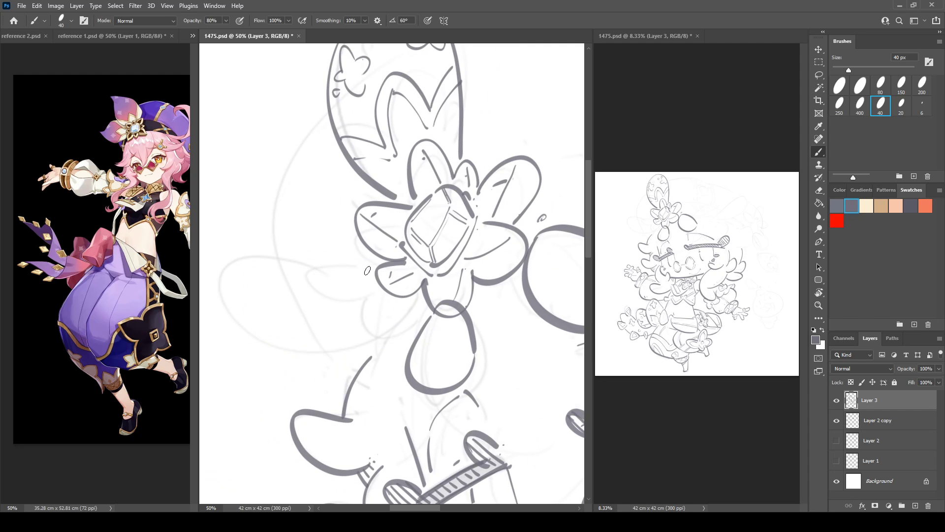
pyautogui.moveTo(369, 271); pyautogui.dragTo(407, 313)
# Ink the scalloped border lines inside the large left petal near the flower
pyautogui.press('r')
pyautogui.moveTo(346, 267)
pyautogui.mouseDown()
pyautogui.moveTo(343, 209)
pyautogui.moveTo(309, 186)
pyautogui.mouseUp()
pyautogui.press('b')
pyautogui.moveTo(311, 245)
pyautogui.mouseDown()
pyautogui.moveTo(359, 258)
pyautogui.moveTo(358, 228)
pyautogui.moveTo(386, 196)
pyautogui.mouseUp()
pyautogui.hotkey('ctrl', 'z')
pyautogui.hotkey('ctrl', 'z')
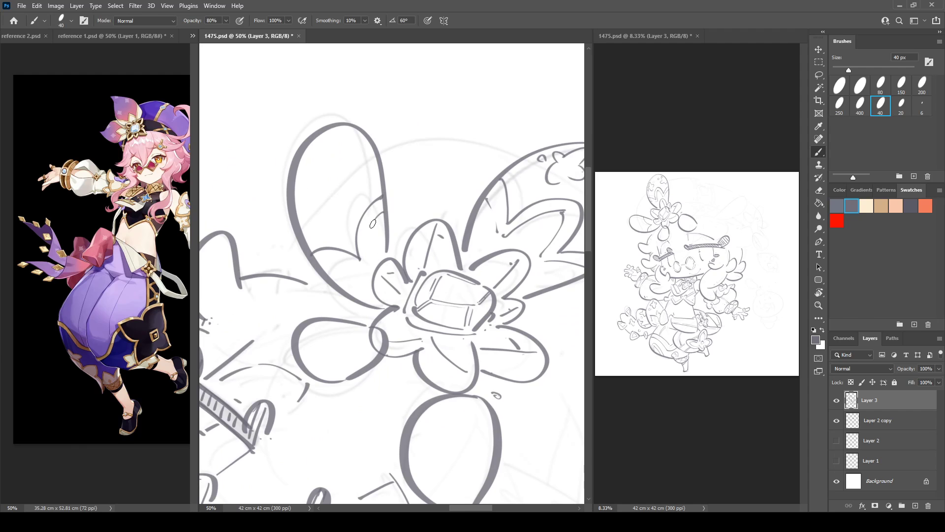
# Decorate the large left petal with small blossom shapes, a circle and a curl
pyautogui.press('r')
pyautogui.moveTo(340, 272); pyautogui.dragTo(313, 195)
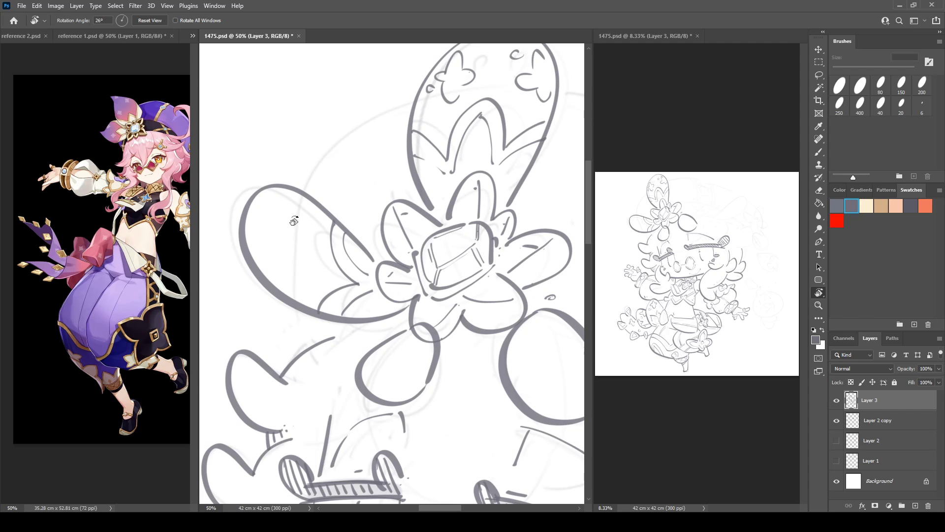
pyautogui.moveTo(284, 174)
pyautogui.mouseDown()
pyautogui.moveTo(313, 164)
pyautogui.moveTo(319, 211)
pyautogui.moveTo(343, 210)
pyautogui.mouseUp()
pyautogui.press('b')
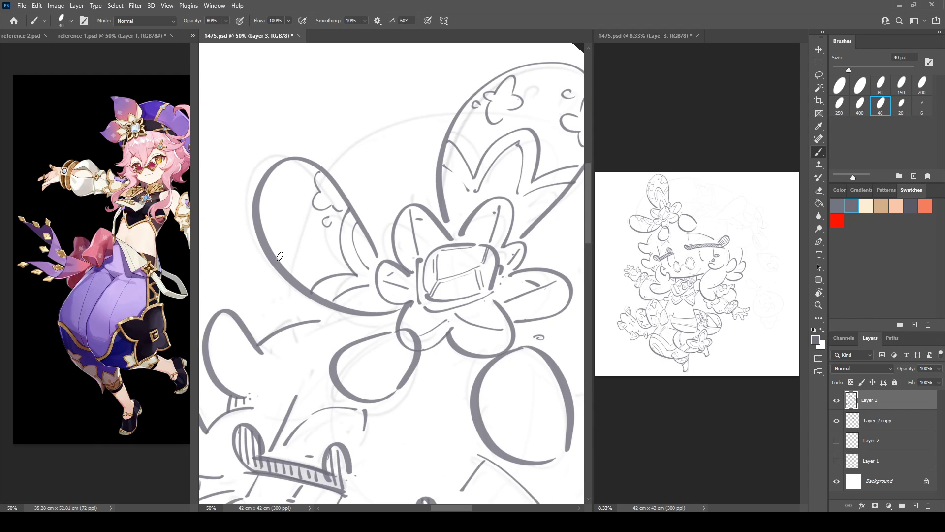
pyautogui.moveTo(279, 257)
pyautogui.mouseDown()
pyautogui.moveTo(296, 252)
pyautogui.moveTo(307, 267)
pyautogui.mouseUp()
pyautogui.moveTo(291, 218)
pyautogui.mouseDown()
pyautogui.moveTo(290, 231)
pyautogui.moveTo(295, 220)
pyautogui.mouseUp()
# Ink the hat's curved edge between the tall and left petals, plus short hatched lines beneath the left petal
pyautogui.press('r')
pyautogui.moveTo(460, 147)
pyautogui.mouseDown()
pyautogui.moveTo(373, 130)
pyautogui.moveTo(284, 220)
pyautogui.mouseUp()
pyautogui.press('b')
pyautogui.hotkey('ctrl', 'z')
pyautogui.moveTo(341, 111); pyautogui.dragTo(278, 234)
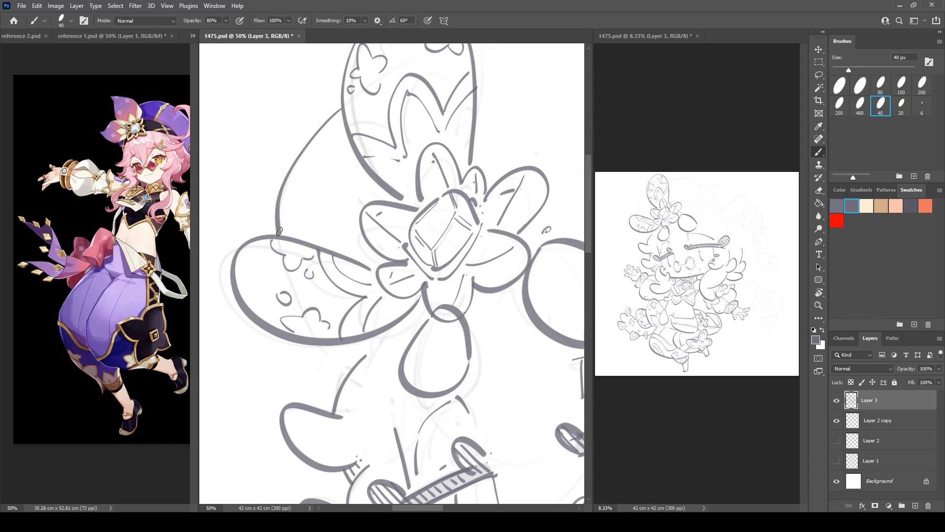
pyautogui.moveTo(318, 345)
pyautogui.mouseDown()
pyautogui.moveTo(345, 367)
pyautogui.moveTo(335, 358)
pyautogui.moveTo(347, 356)
pyautogui.mouseUp()
pyautogui.moveTo(352, 259); pyautogui.dragTo(369, 243)
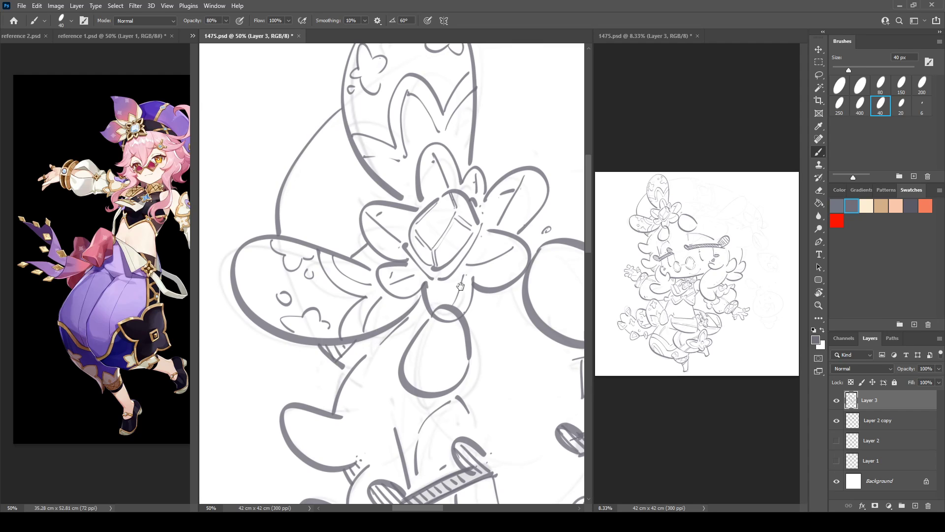
# Examine the hat and hair on the reference artwork and compare them with the unfinished area of the sketch
pyautogui.moveTo(461, 286); pyautogui.dragTo(294, 375)
pyautogui.press('r')
pyautogui.moveTo(476, 164); pyautogui.dragTo(428, 126)
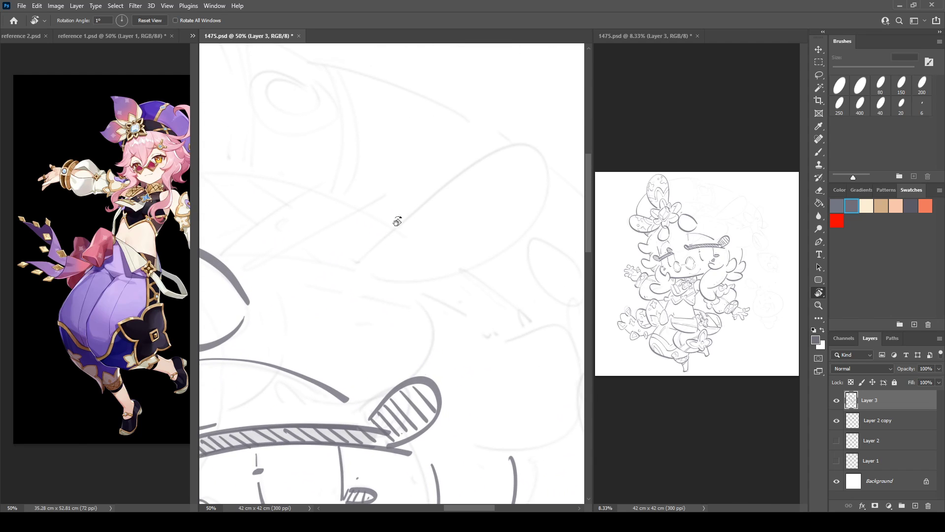
pyautogui.click(154, 302)
pyautogui.click(387, 241)
pyautogui.moveTo(389, 246); pyautogui.dragTo(489, 170)
pyautogui.click(162, 276)
pyautogui.moveTo(162, 275); pyautogui.dragTo(128, 285)
pyautogui.click(423, 191)
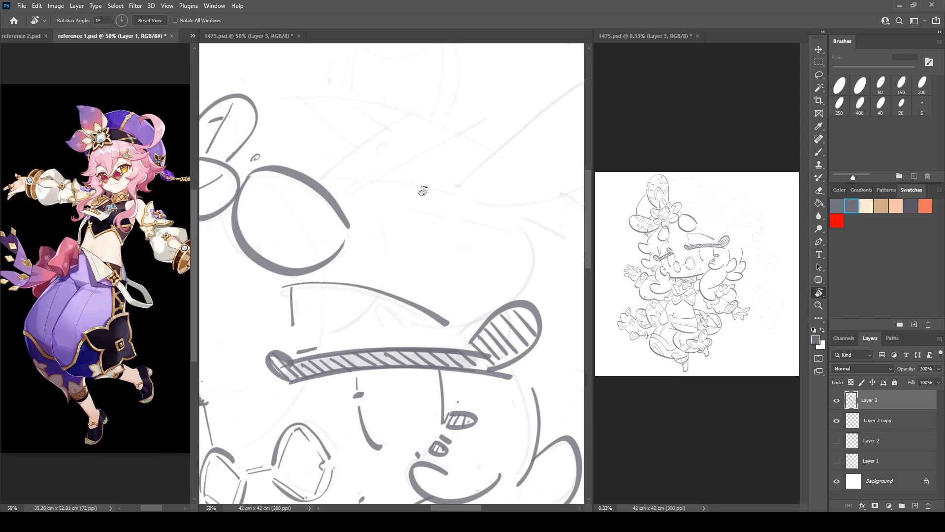
pyautogui.moveTo(425, 191); pyautogui.dragTo(500, 123)
pyautogui.moveTo(402, 162); pyautogui.dragTo(484, 144)
pyautogui.moveTo(419, 133)
pyautogui.mouseDown()
pyautogui.moveTo(381, 148)
pyautogui.moveTo(317, 256)
pyautogui.mouseUp()
# Ink the crossing fringe strands above the left eyelash line, redoing the undone stroke
pyautogui.press('b')
pyautogui.hotkey('ctrl', 'z')
pyautogui.moveTo(348, 171); pyautogui.dragTo(322, 231)
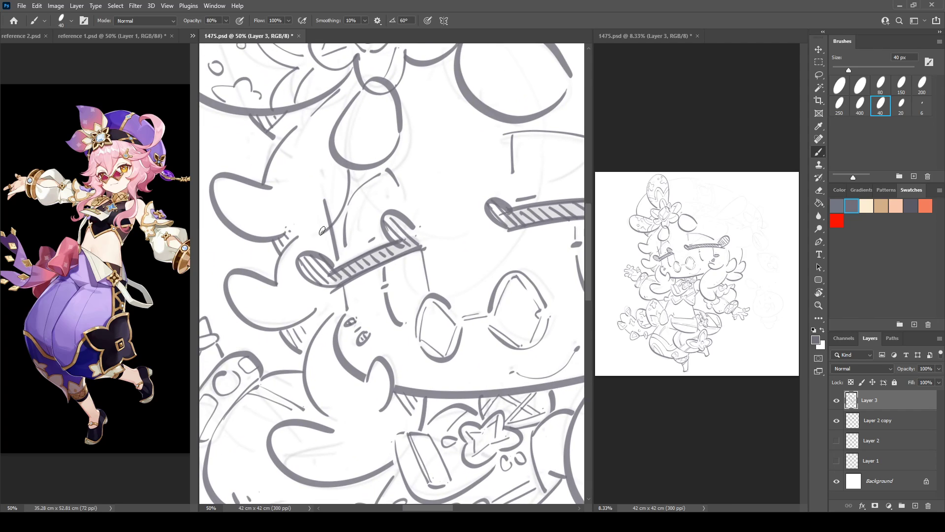
pyautogui.moveTo(356, 192); pyautogui.dragTo(407, 199)
pyautogui.hotkey('ctrl', 'z')
pyautogui.moveTo(352, 177); pyautogui.dragTo(398, 201)
# Ink the long central forelock tapering down between the eyes and the curved strand to its right, redoing undone strokes
pyautogui.moveTo(411, 157); pyautogui.dragTo(427, 289)
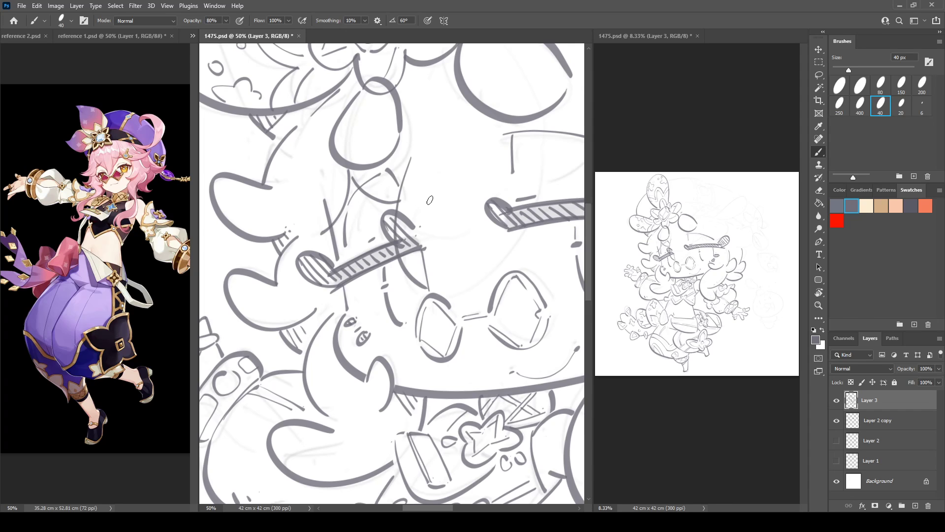
pyautogui.hotkey('ctrl', 'z')
pyautogui.moveTo(417, 148)
pyautogui.mouseDown()
pyautogui.moveTo(426, 277)
pyautogui.moveTo(532, 163)
pyautogui.moveTo(520, 127)
pyautogui.moveTo(467, 281)
pyautogui.mouseUp()
pyautogui.hotkey('ctrl', 'z')
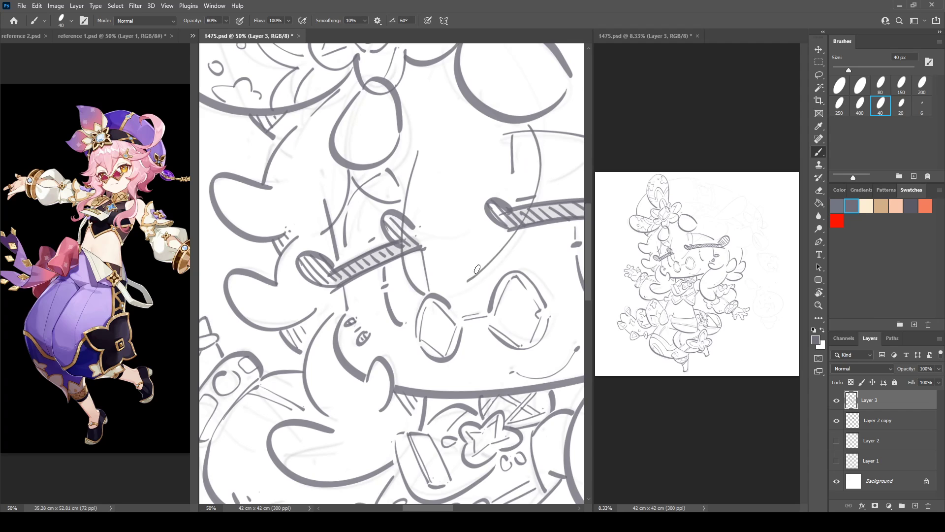
pyautogui.hotkey('ctrl', 'z')
pyautogui.moveTo(535, 127); pyautogui.dragTo(448, 298)
pyautogui.moveTo(533, 210); pyautogui.dragTo(420, 245)
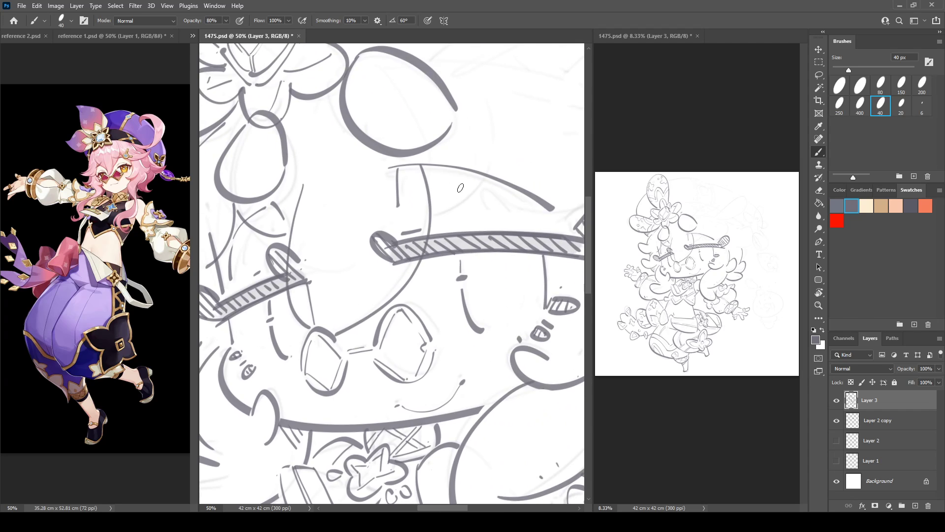
pyautogui.moveTo(484, 84); pyautogui.dragTo(435, 219)
pyautogui.moveTo(495, 132); pyautogui.dragTo(377, 159)
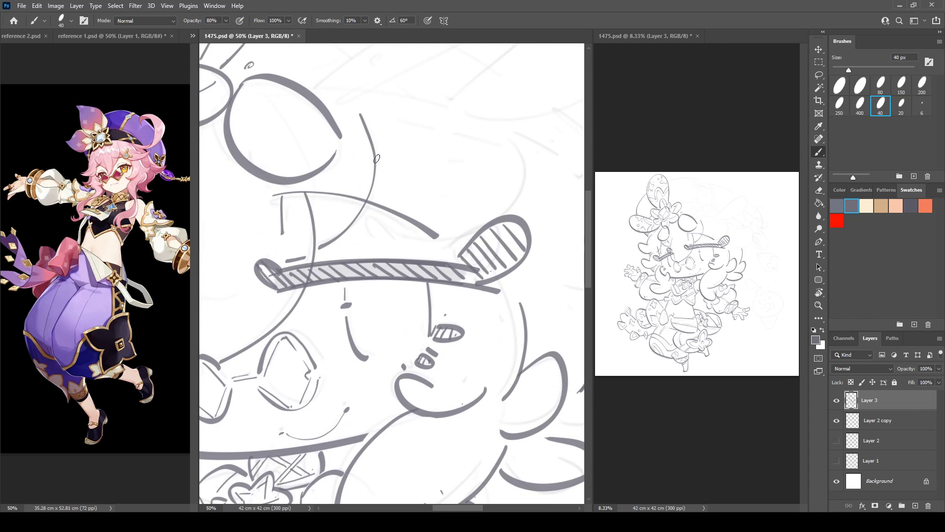
# Ink the broad rounded hair lock sweeping above the right eyelash line, undoing and redrawing its outline to refine the shape
pyautogui.moveTo(364, 222)
pyautogui.mouseDown()
pyautogui.moveTo(529, 155)
pyautogui.moveTo(532, 138)
pyautogui.mouseUp()
pyautogui.hotkey('ctrl', 'z')
pyautogui.moveTo(362, 222); pyautogui.dragTo(534, 138)
pyautogui.hotkey('ctrl', 'z')
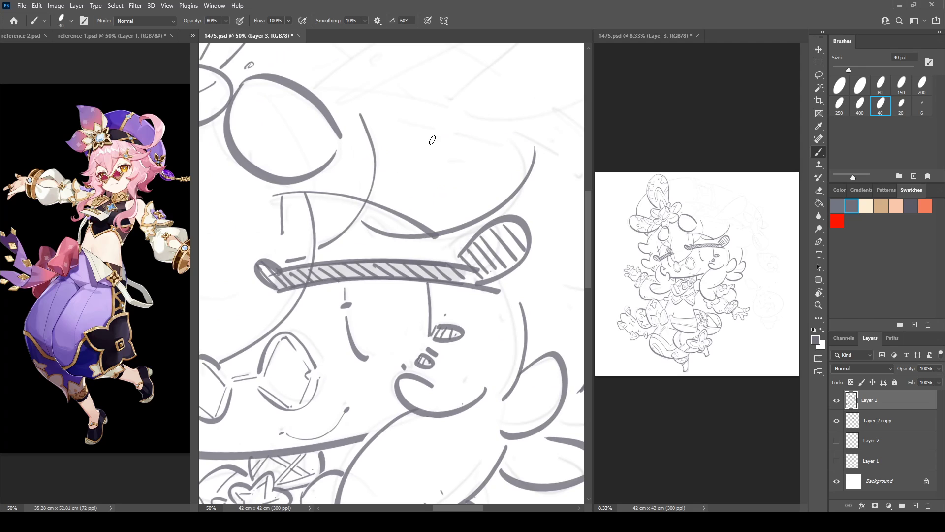
pyautogui.hotkey('ctrl', 'z')
pyautogui.moveTo(365, 223)
pyautogui.mouseDown()
pyautogui.moveTo(434, 232)
pyautogui.moveTo(532, 152)
pyautogui.mouseUp()
pyautogui.hotkey('ctrl', 'z')
pyautogui.moveTo(411, 155)
pyautogui.mouseDown()
pyautogui.moveTo(422, 240)
pyautogui.moveTo(358, 221)
pyautogui.mouseUp()
pyautogui.hotkey('ctrl', 'z')
pyautogui.moveTo(411, 160)
pyautogui.mouseDown()
pyautogui.moveTo(471, 231)
pyautogui.moveTo(341, 216)
pyautogui.mouseUp()
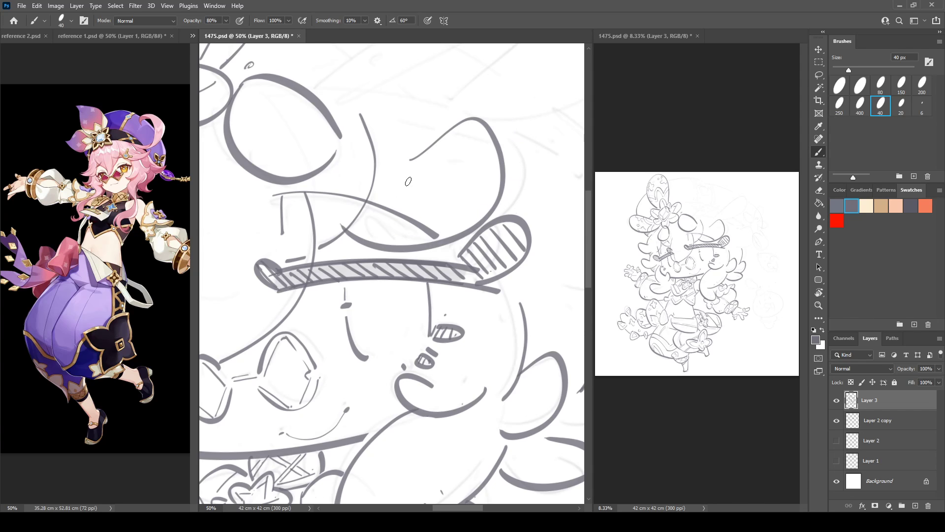
pyautogui.hotkey('ctrl', 'z')
pyautogui.moveTo(433, 166)
pyautogui.mouseDown()
pyautogui.moveTo(503, 206)
pyautogui.moveTo(344, 230)
pyautogui.mouseUp()
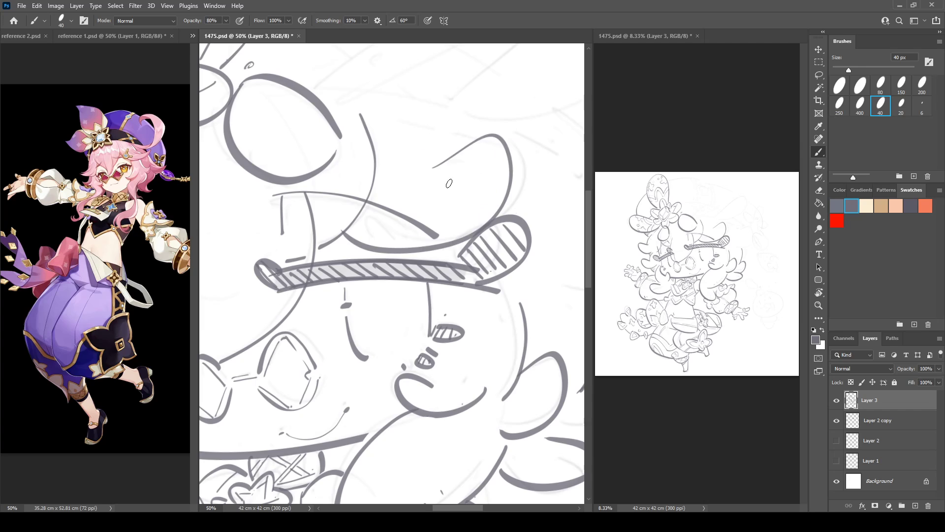
pyautogui.hotkey('ctrl', 'z')
pyautogui.moveTo(422, 168)
pyautogui.mouseDown()
pyautogui.moveTo(482, 135)
pyautogui.moveTo(508, 208)
pyautogui.moveTo(353, 224)
pyautogui.mouseUp()
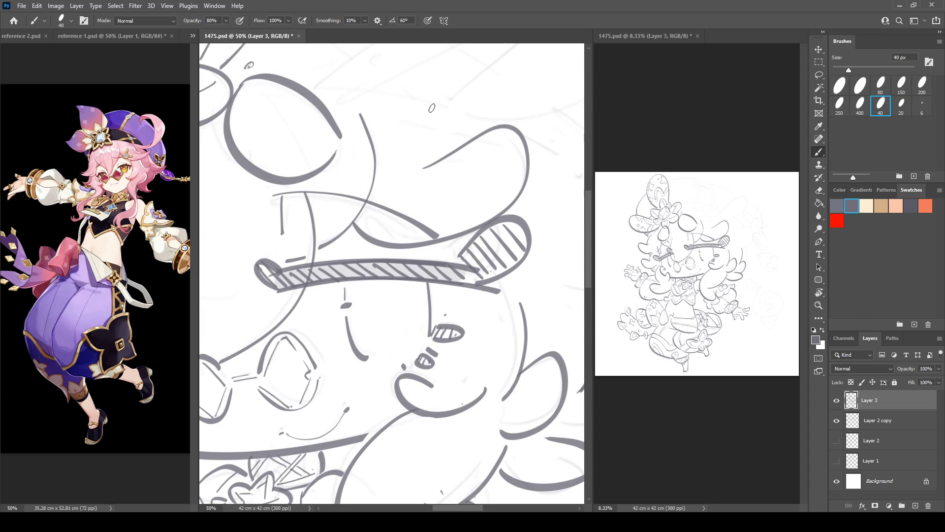
# Erase part of the rounded hair lock's outline and ink a hair clip with two prongs and a ringed centre there
pyautogui.press('e')
pyautogui.moveTo(426, 168)
pyautogui.mouseDown()
pyautogui.moveTo(464, 153)
pyautogui.moveTo(435, 163)
pyautogui.moveTo(453, 156)
pyautogui.moveTo(450, 134)
pyautogui.moveTo(470, 135)
pyautogui.moveTo(463, 166)
pyautogui.moveTo(422, 197)
pyautogui.moveTo(490, 180)
pyautogui.moveTo(444, 179)
pyautogui.moveTo(463, 199)
pyautogui.moveTo(450, 174)
pyautogui.mouseUp()
pyautogui.press('b')
pyautogui.press('e')
pyautogui.press('b')
pyautogui.press('e')
pyautogui.press('b')
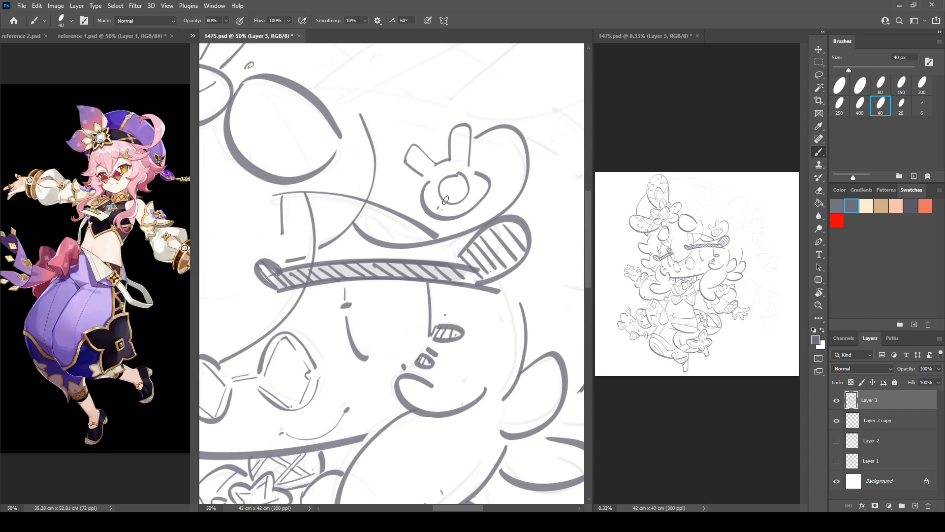
# Ink the long, narrow hair loop rising diagonally above the hair clip
pyautogui.moveTo(517, 157); pyautogui.dragTo(449, 254)
pyautogui.moveTo(507, 224); pyautogui.dragTo(439, 255)
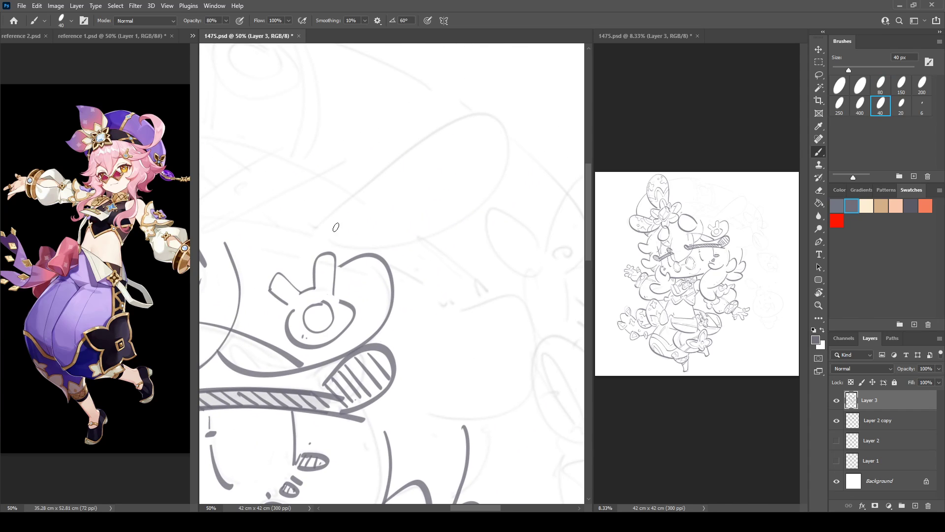
pyautogui.moveTo(308, 239)
pyautogui.mouseDown()
pyautogui.moveTo(377, 171)
pyautogui.moveTo(379, 241)
pyautogui.mouseUp()
pyautogui.moveTo(309, 230); pyautogui.dragTo(442, 210)
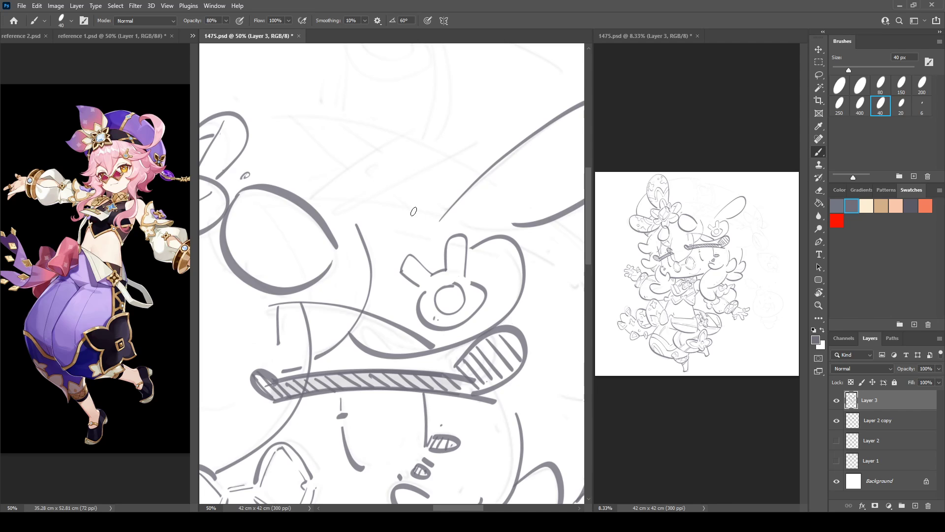
# Ink the hat band lines beneath the long hair loop and prepare a rotated view of the side hair
pyautogui.press('r')
pyautogui.moveTo(345, 197)
pyautogui.mouseDown()
pyautogui.moveTo(279, 247)
pyautogui.moveTo(332, 236)
pyautogui.moveTo(381, 203)
pyautogui.mouseUp()
pyautogui.press('b')
pyautogui.moveTo(306, 278); pyautogui.dragTo(394, 215)
pyautogui.moveTo(500, 165); pyautogui.dragTo(293, 212)
pyautogui.press('r')
pyautogui.moveTo(293, 212)
pyautogui.mouseDown()
pyautogui.moveTo(370, 126)
pyautogui.moveTo(376, 157)
pyautogui.moveTo(408, 188)
pyautogui.moveTo(433, 181)
pyautogui.moveTo(362, 280)
pyautogui.mouseUp()
pyautogui.press('b')
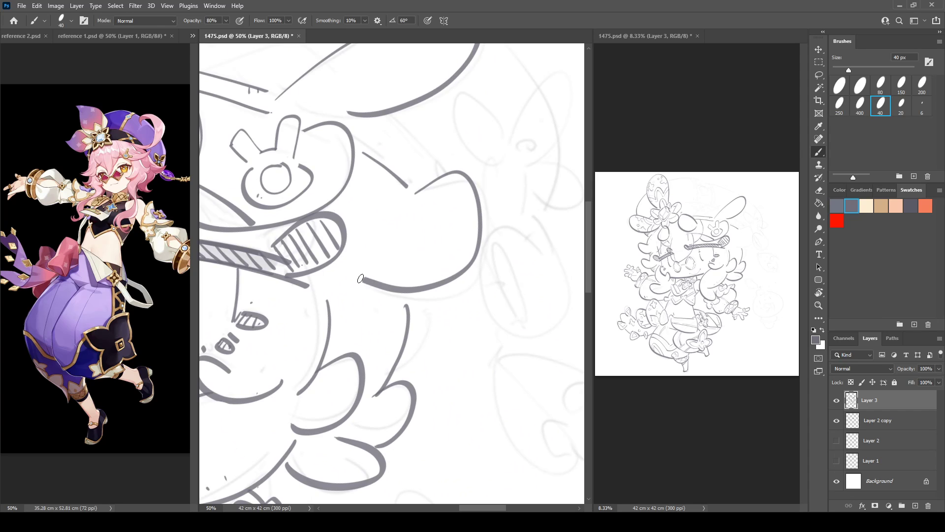
# Ink the large rounded hair lobe to the right of the hair clip, undoing and redrawing its outline
pyautogui.press('r')
pyautogui.moveTo(492, 164); pyautogui.dragTo(464, 143)
pyautogui.moveTo(465, 166); pyautogui.dragTo(396, 150)
pyautogui.hotkey('ctrl', 'z')
pyautogui.press('b')
pyautogui.moveTo(323, 176)
pyautogui.mouseDown()
pyautogui.moveTo(369, 146)
pyautogui.moveTo(287, 269)
pyautogui.mouseUp()
pyautogui.hotkey('ctrl', 'z')
pyautogui.moveTo(325, 175)
pyautogui.mouseDown()
pyautogui.moveTo(377, 263)
pyautogui.moveTo(288, 269)
pyautogui.mouseUp()
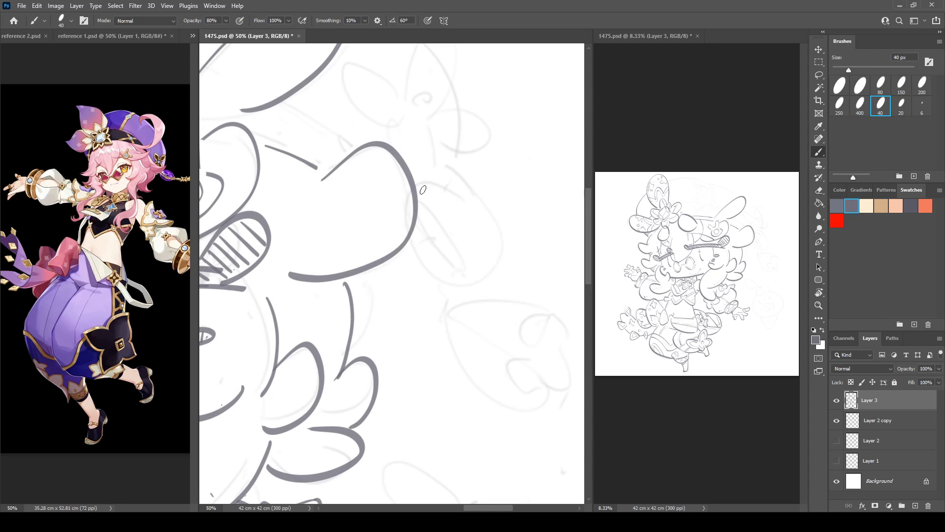
# Ink the hair lock hanging below the large right lobe, with a small hatched shadow where they meet
pyautogui.moveTo(394, 273)
pyautogui.mouseDown()
pyautogui.moveTo(491, 205)
pyautogui.moveTo(461, 211)
pyautogui.moveTo(442, 293)
pyautogui.mouseUp()
pyautogui.hotkey('ctrl', 'z')
pyautogui.moveTo(450, 193)
pyautogui.mouseDown()
pyautogui.moveTo(463, 227)
pyautogui.moveTo(439, 280)
pyautogui.mouseUp()
pyautogui.moveTo(418, 205); pyautogui.dragTo(459, 215)
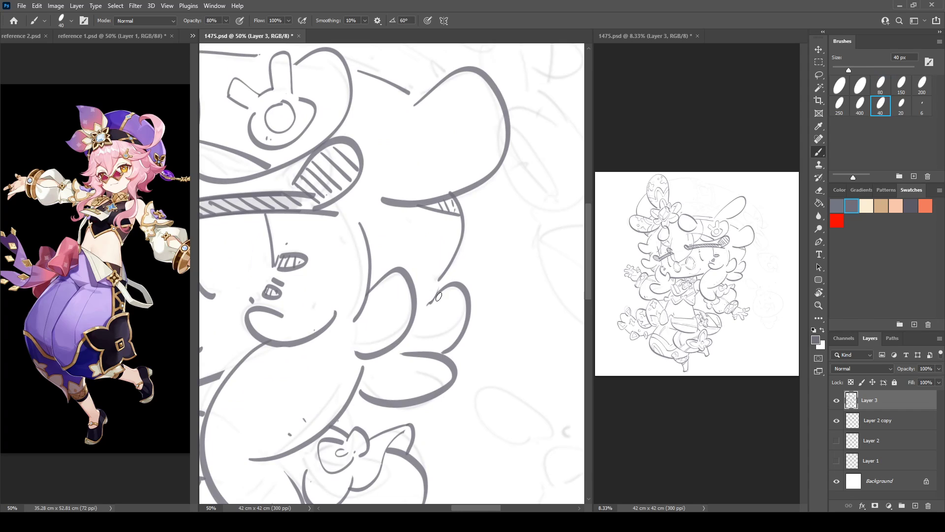
pyautogui.hotkey('ctrl', 'z')
pyautogui.moveTo(517, 219); pyautogui.dragTo(428, 282)
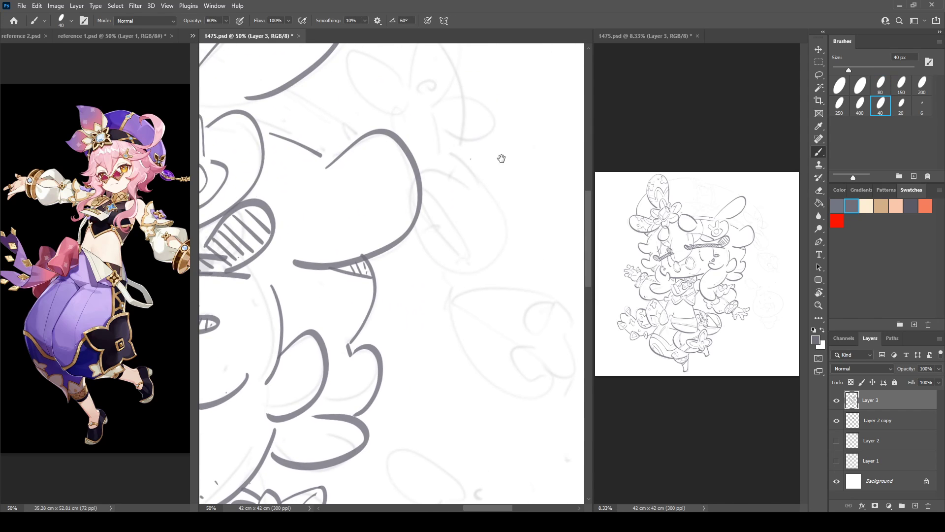
# Erase the right hair lobe's outer edge and ink an oval ornament overlapping it, undoing unsuccessful strokes
pyautogui.scroll(3, 501, 158)
pyautogui.hscroll(2, 500, 158)
pyautogui.press('e')
pyautogui.moveTo(390, 227); pyautogui.dragTo(385, 266)
pyautogui.press('b')
pyautogui.moveTo(437, 217)
pyautogui.mouseDown()
pyautogui.moveTo(391, 219)
pyautogui.moveTo(470, 300)
pyautogui.moveTo(438, 216)
pyautogui.moveTo(436, 315)
pyautogui.moveTo(416, 212)
pyautogui.moveTo(458, 304)
pyautogui.moveTo(409, 223)
pyautogui.moveTo(393, 264)
pyautogui.moveTo(454, 215)
pyautogui.moveTo(463, 300)
pyautogui.moveTo(427, 306)
pyautogui.moveTo(404, 211)
pyautogui.mouseUp()
pyautogui.hotkey('ctrl', 'z')
pyautogui.hotkey('ctrl', 'z')
pyautogui.hotkey('ctrl', 'z')
pyautogui.hotkey('ctrl', 'z')
pyautogui.hotkey('ctrl', 'z')
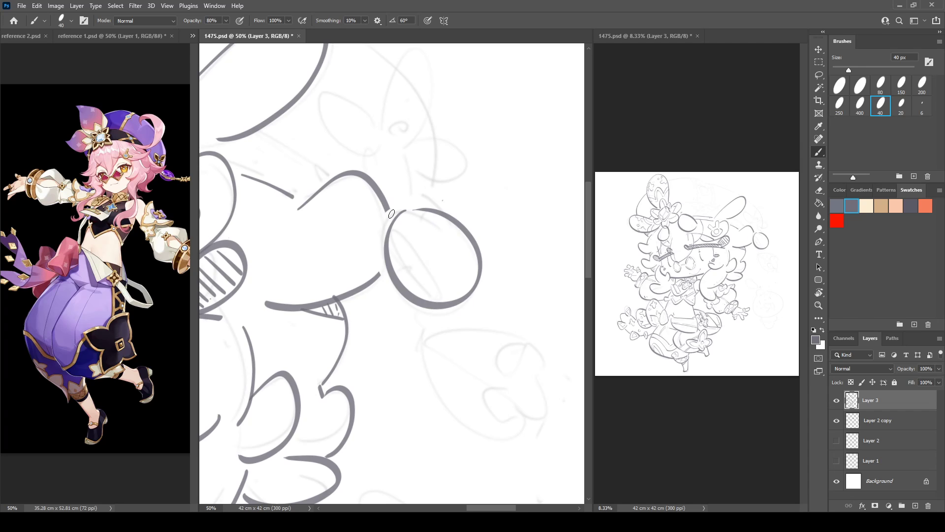
# Clean up the oval ornament's outline and ink a tapering ribbon detail and a small oval highlight inside it
pyautogui.moveTo(396, 225); pyautogui.dragTo(424, 267)
pyautogui.hotkey('ctrl', 'z')
pyautogui.press('e')
pyautogui.moveTo(393, 220)
pyautogui.mouseDown()
pyautogui.moveTo(411, 262)
pyautogui.moveTo(445, 269)
pyautogui.moveTo(445, 296)
pyautogui.moveTo(466, 289)
pyautogui.moveTo(430, 286)
pyautogui.moveTo(469, 297)
pyautogui.mouseUp()
pyautogui.press('b')
pyautogui.moveTo(452, 265)
pyautogui.mouseDown()
pyautogui.moveTo(444, 309)
pyautogui.moveTo(475, 293)
pyautogui.mouseUp()
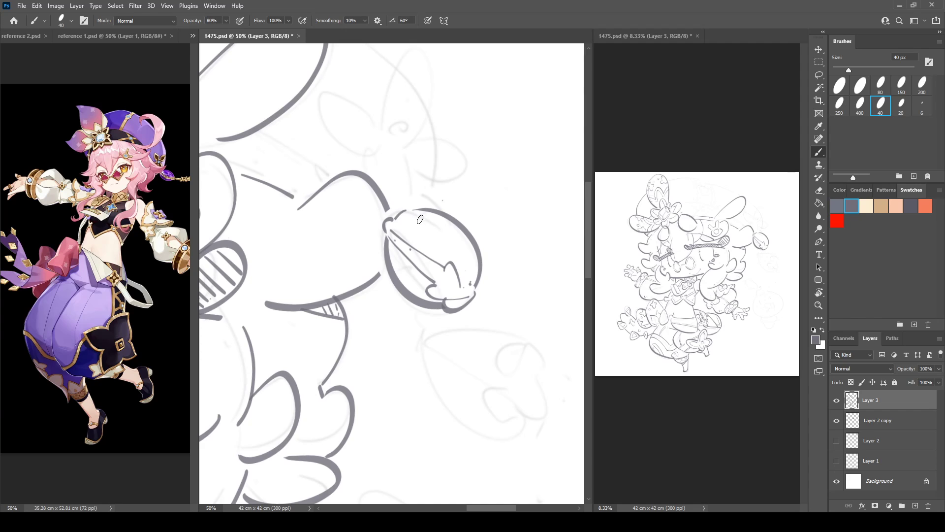
pyautogui.moveTo(430, 224); pyautogui.dragTo(431, 226)
# Check the reference's hanging tassel, then ink the small knot and broad petal below the oval ornament, with wavy inner lines
pyautogui.moveTo(166, 239); pyautogui.dragTo(124, 241)
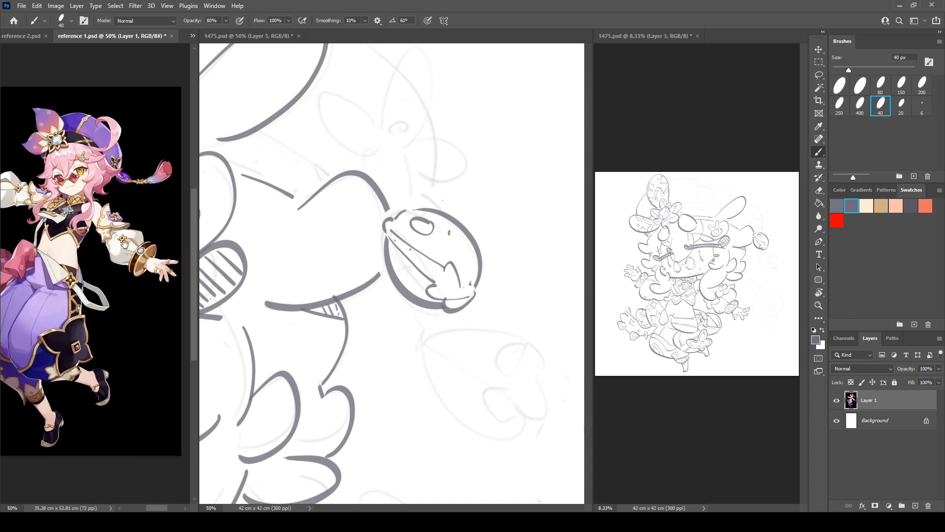
pyautogui.click(430, 320)
pyautogui.moveTo(408, 308)
pyautogui.mouseDown()
pyautogui.moveTo(451, 326)
pyautogui.moveTo(491, 434)
pyautogui.moveTo(516, 396)
pyautogui.moveTo(469, 403)
pyautogui.moveTo(518, 367)
pyautogui.mouseUp()
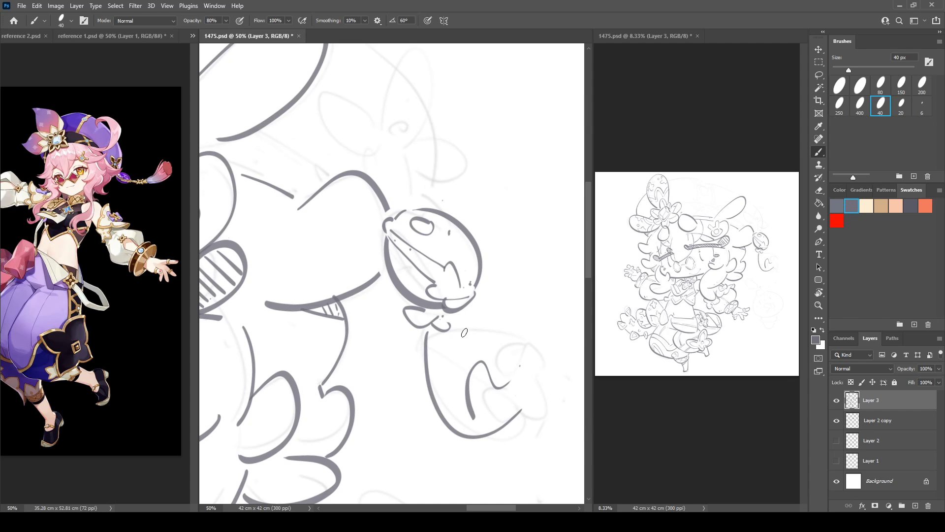
pyautogui.moveTo(458, 334)
pyautogui.mouseDown()
pyautogui.moveTo(523, 321)
pyautogui.moveTo(533, 405)
pyautogui.mouseUp()
pyautogui.moveTo(522, 371); pyautogui.dragTo(537, 351)
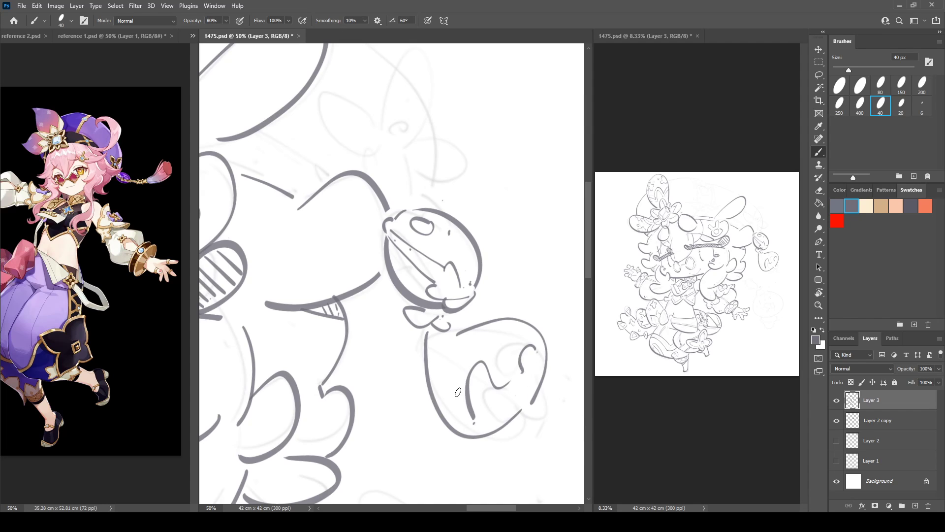
pyautogui.moveTo(464, 339); pyautogui.dragTo(505, 350)
# Ink the small flower above the oval ornament, with three rounded petals, a short stem and inner petal lines
pyautogui.press('r')
pyautogui.moveTo(492, 230)
pyautogui.mouseDown()
pyautogui.moveTo(468, 182)
pyautogui.moveTo(486, 194)
pyautogui.moveTo(475, 224)
pyautogui.mouseUp()
pyautogui.press('b')
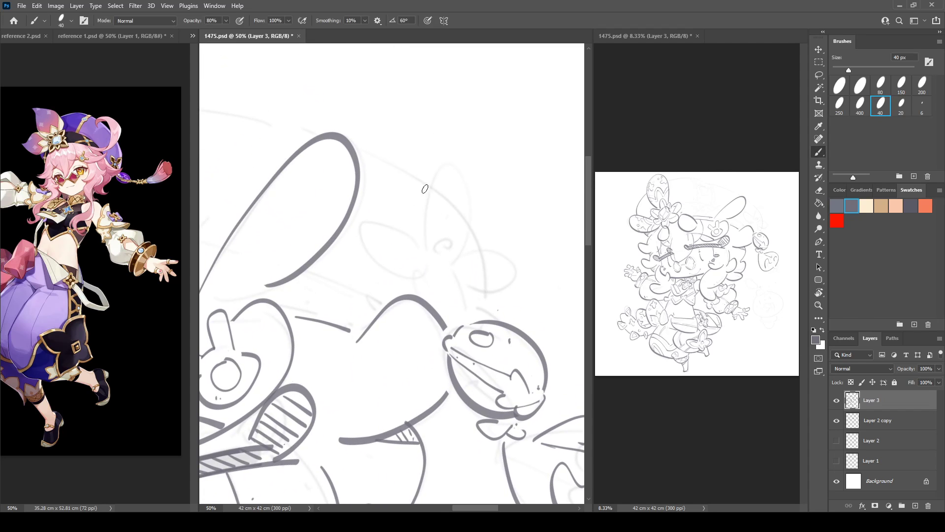
pyautogui.moveTo(428, 242)
pyautogui.mouseDown()
pyautogui.moveTo(472, 237)
pyautogui.moveTo(429, 276)
pyautogui.moveTo(510, 249)
pyautogui.moveTo(461, 281)
pyautogui.moveTo(424, 281)
pyautogui.moveTo(462, 320)
pyautogui.mouseUp()
pyautogui.press('e')
pyautogui.press('b')
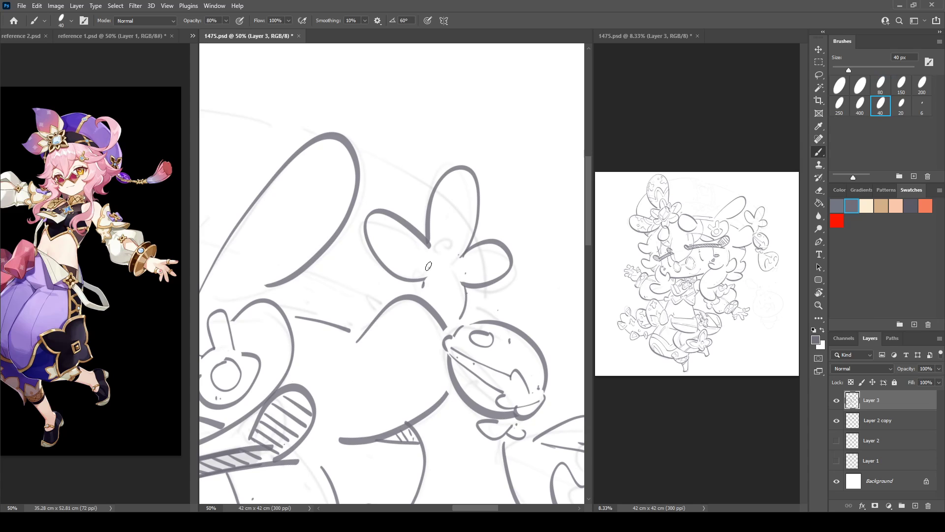
pyautogui.moveTo(373, 221)
pyautogui.mouseDown()
pyautogui.moveTo(424, 270)
pyautogui.moveTo(462, 183)
pyautogui.moveTo(457, 257)
pyautogui.moveTo(501, 265)
pyautogui.mouseUp()
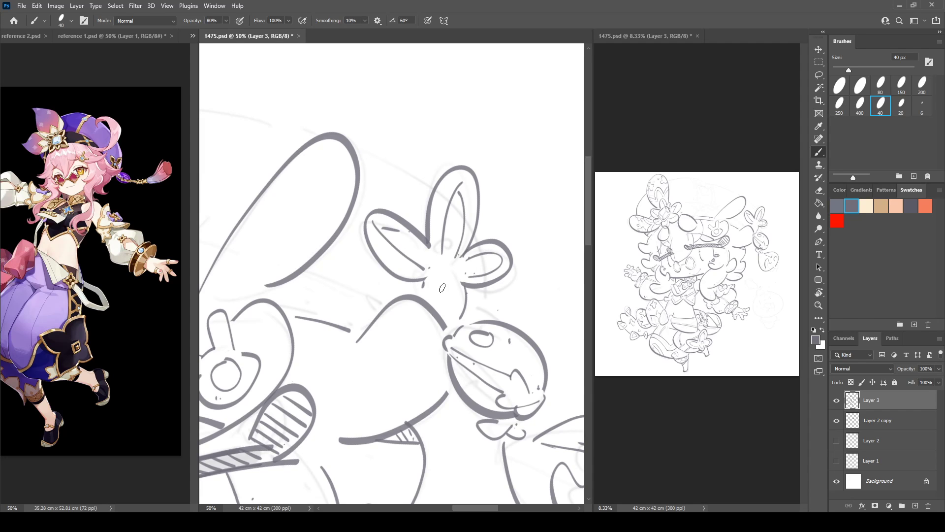
# Ink the hanging flower's lower petal and its small round centre above the oval ornament
pyautogui.moveTo(432, 275); pyautogui.dragTo(459, 304)
pyautogui.moveTo(455, 266)
pyautogui.mouseDown()
pyautogui.moveTo(434, 269)
pyautogui.moveTo(462, 276)
pyautogui.moveTo(479, 320)
pyautogui.mouseUp()
pyautogui.moveTo(395, 296); pyautogui.dragTo(470, 274)
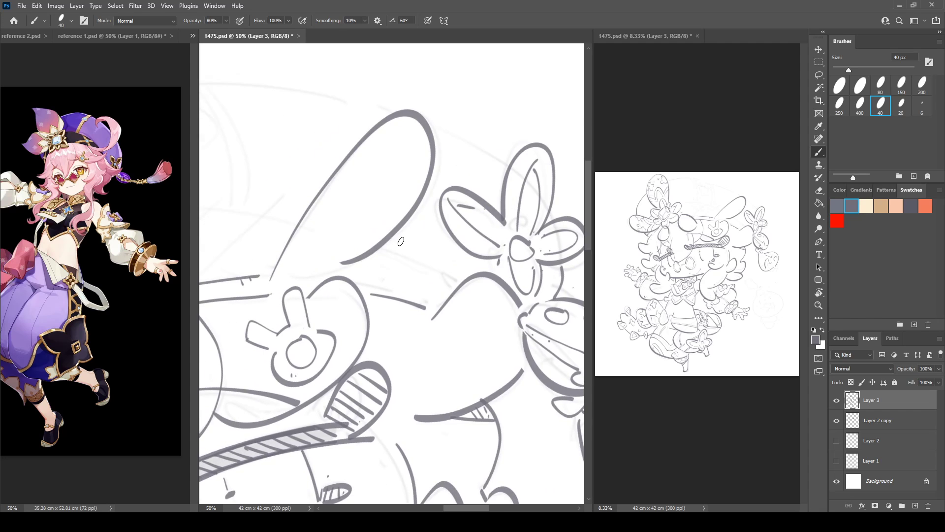
# Ink the hat band's long curved upper edge with a parallel inner line, undoing the unsuccessful first stroke
pyautogui.press('r')
pyautogui.moveTo(383, 244)
pyautogui.mouseDown()
pyautogui.moveTo(315, 276)
pyautogui.moveTo(279, 205)
pyautogui.moveTo(362, 113)
pyautogui.mouseUp()
pyautogui.press('b')
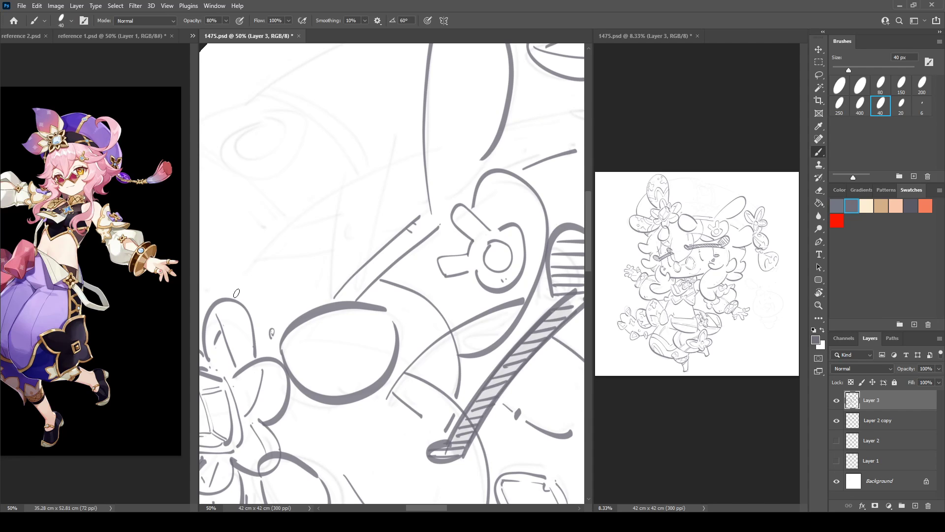
pyautogui.moveTo(222, 291)
pyautogui.mouseDown()
pyautogui.moveTo(285, 224)
pyautogui.moveTo(401, 156)
pyautogui.mouseUp()
pyautogui.hotkey('ctrl', 'z')
pyautogui.moveTo(219, 293)
pyautogui.mouseDown()
pyautogui.moveTo(241, 260)
pyautogui.moveTo(407, 153)
pyautogui.mouseUp()
pyautogui.moveTo(534, 119)
pyautogui.mouseDown()
pyautogui.moveTo(405, 149)
pyautogui.moveTo(374, 142)
pyautogui.mouseUp()
pyautogui.press('r')
pyautogui.moveTo(337, 165); pyautogui.dragTo(525, 134)
pyautogui.press('b')
pyautogui.moveTo(257, 244)
pyautogui.mouseDown()
pyautogui.moveTo(328, 184)
pyautogui.moveTo(491, 129)
pyautogui.mouseUp()
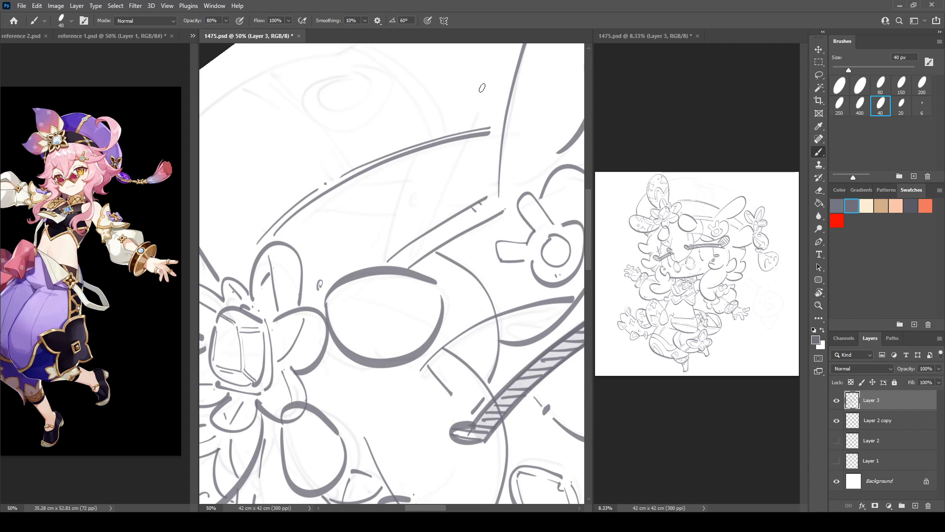
# Ink the angular zigzag and diamond pattern lines across the hat band
pyautogui.press('r')
pyautogui.moveTo(413, 150)
pyautogui.mouseDown()
pyautogui.moveTo(357, 155)
pyautogui.moveTo(432, 118)
pyautogui.mouseUp()
pyautogui.moveTo(383, 194); pyautogui.dragTo(433, 160)
pyautogui.press('r')
pyautogui.moveTo(433, 163)
pyautogui.mouseDown()
pyautogui.moveTo(478, 185)
pyautogui.moveTo(495, 216)
pyautogui.mouseUp()
pyautogui.press('space')
pyautogui.moveTo(308, 143); pyautogui.dragTo(437, 204)
pyautogui.moveTo(325, 183)
pyautogui.mouseDown()
pyautogui.moveTo(338, 131)
pyautogui.moveTo(329, 185)
pyautogui.moveTo(354, 215)
pyautogui.moveTo(322, 261)
pyautogui.mouseUp()
pyautogui.press('b')
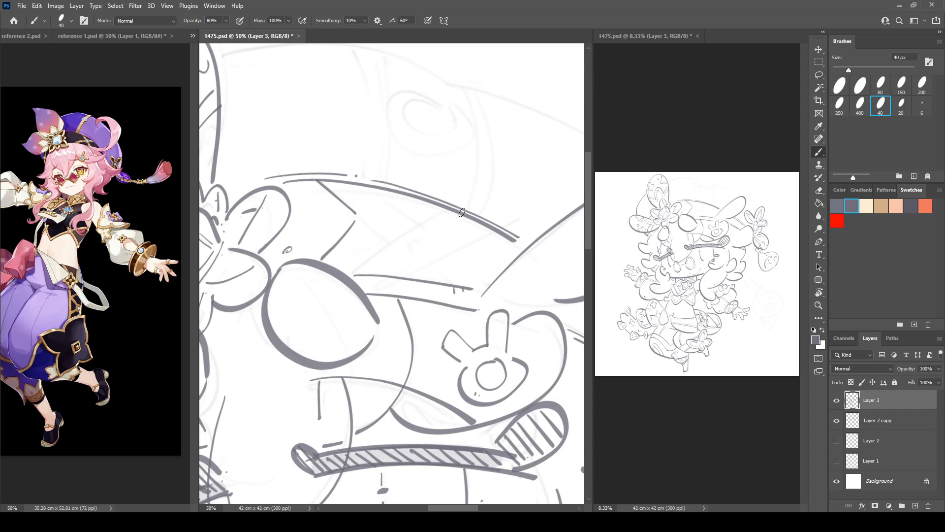
pyautogui.moveTo(462, 213)
pyautogui.mouseDown()
pyautogui.moveTo(434, 230)
pyautogui.moveTo(479, 280)
pyautogui.mouseUp()
pyautogui.moveTo(371, 188)
pyautogui.mouseDown()
pyautogui.moveTo(399, 216)
pyautogui.moveTo(425, 200)
pyautogui.mouseUp()
pyautogui.moveTo(359, 272)
pyautogui.mouseDown()
pyautogui.moveTo(401, 250)
pyautogui.moveTo(433, 279)
pyautogui.mouseUp()
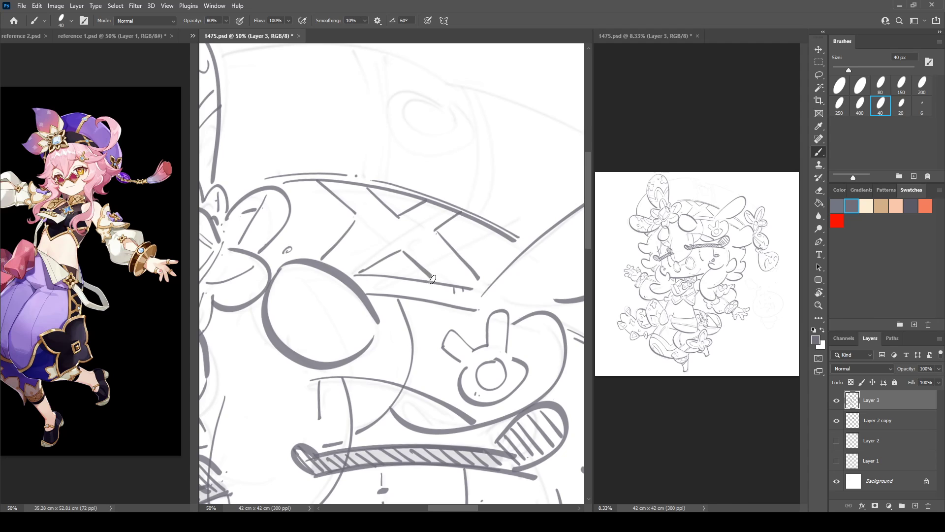
# Erase stray ends in the hat band's diamond pattern, then add a double circle at its centre and short inner lines
pyautogui.press('e')
pyautogui.click(399, 218)
pyautogui.moveTo(404, 249)
pyautogui.mouseDown()
pyautogui.moveTo(419, 237)
pyautogui.moveTo(409, 228)
pyautogui.moveTo(436, 273)
pyautogui.mouseUp()
pyautogui.press('b')
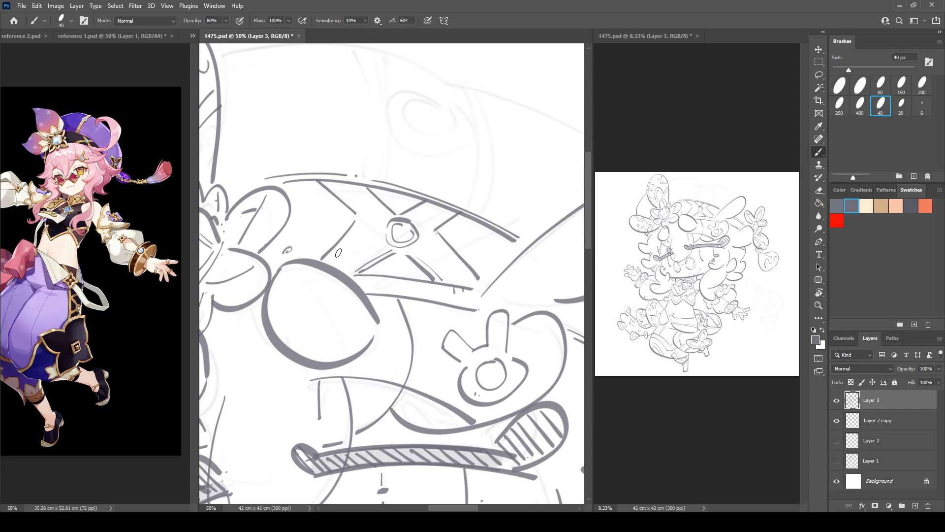
# Ink the hat band's continuation beyond the long upright lobe, with upper and lower edges and short cross lines
pyautogui.press('r')
pyautogui.moveTo(480, 251); pyautogui.dragTo(458, 208)
pyautogui.press('b')
pyautogui.moveTo(553, 210)
pyautogui.mouseDown()
pyautogui.moveTo(393, 253)
pyautogui.moveTo(432, 256)
pyautogui.mouseUp()
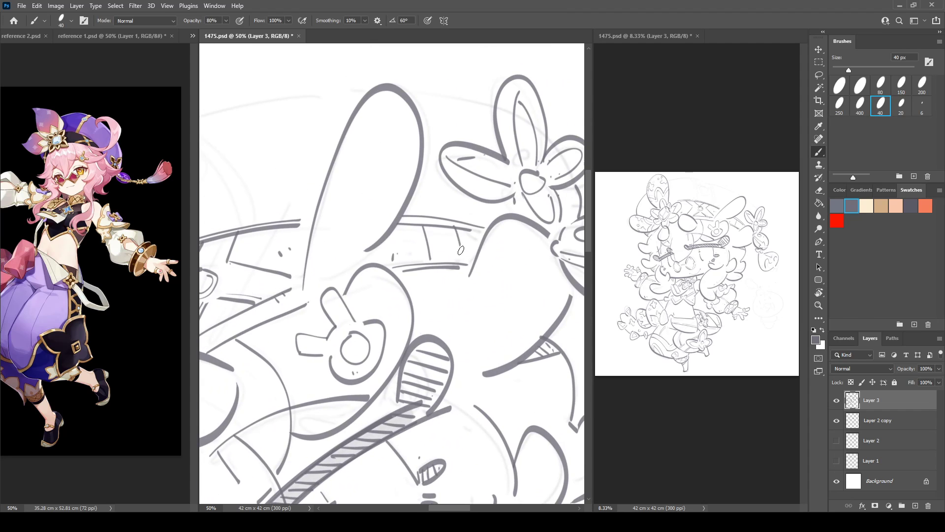
# Ink the paired curved stripes on the hat's crown and the round double-ringed emblem between them
pyautogui.press('r')
pyautogui.moveTo(304, 219)
pyautogui.mouseDown()
pyautogui.moveTo(477, 187)
pyautogui.moveTo(492, 203)
pyautogui.mouseUp()
pyautogui.moveTo(397, 164); pyautogui.dragTo(451, 228)
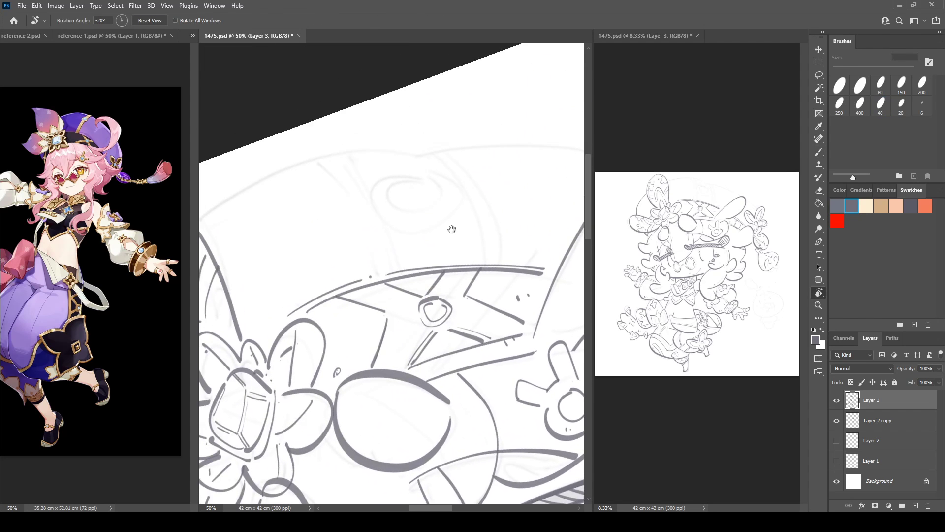
pyautogui.press('b')
pyautogui.moveTo(315, 164)
pyautogui.mouseDown()
pyautogui.moveTo(372, 217)
pyautogui.moveTo(393, 266)
pyautogui.mouseUp()
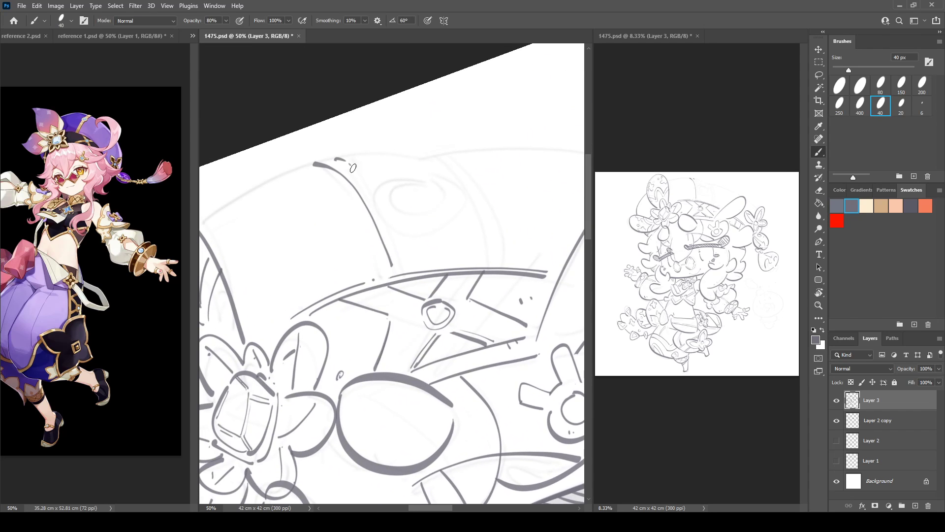
pyautogui.moveTo(353, 168); pyautogui.dragTo(399, 264)
pyautogui.moveTo(441, 177)
pyautogui.mouseDown()
pyautogui.moveTo(449, 227)
pyautogui.moveTo(430, 173)
pyautogui.moveTo(404, 200)
pyautogui.moveTo(445, 222)
pyautogui.moveTo(445, 198)
pyautogui.mouseUp()
pyautogui.moveTo(434, 157)
pyautogui.mouseDown()
pyautogui.moveTo(478, 215)
pyautogui.moveTo(486, 257)
pyautogui.moveTo(500, 259)
pyautogui.moveTo(456, 160)
pyautogui.moveTo(451, 195)
pyautogui.mouseUp()
pyautogui.press('r')
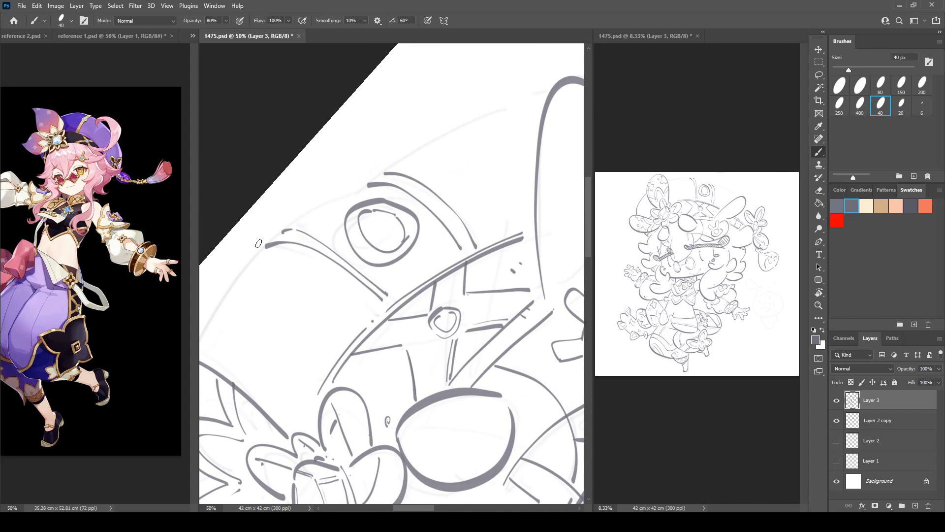
# Ink the hat crown's outer contour beside the patterned petal and add short accent strokes above the band
pyautogui.moveTo(251, 259)
pyautogui.mouseDown()
pyautogui.moveTo(407, 150)
pyautogui.moveTo(535, 100)
pyautogui.moveTo(413, 170)
pyautogui.moveTo(355, 267)
pyautogui.mouseUp()
pyautogui.press('r')
pyautogui.moveTo(395, 166); pyautogui.dragTo(458, 188)
pyautogui.moveTo(409, 363); pyautogui.dragTo(353, 322)
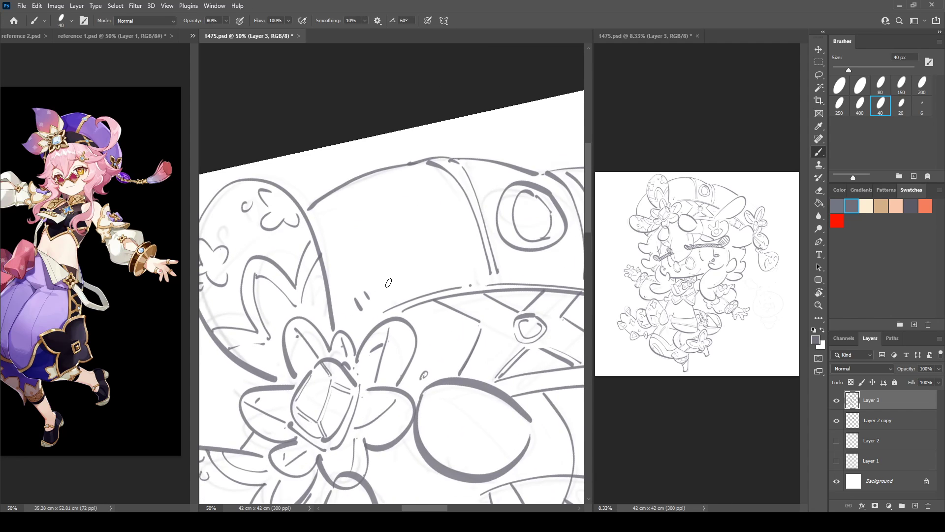
pyautogui.moveTo(532, 261); pyautogui.dragTo(323, 251)
pyautogui.moveTo(462, 251); pyautogui.dragTo(290, 244)
# Ink the hat's outer edge from the long lobe to the hanging flower and ornament, undoing unsuccessful strokes
pyautogui.press('r')
pyautogui.moveTo(456, 192)
pyautogui.mouseDown()
pyautogui.moveTo(449, 185)
pyautogui.moveTo(335, 240)
pyautogui.moveTo(384, 184)
pyautogui.mouseUp()
pyautogui.hotkey('ctrl', 'z')
pyautogui.moveTo(351, 259); pyautogui.dragTo(389, 182)
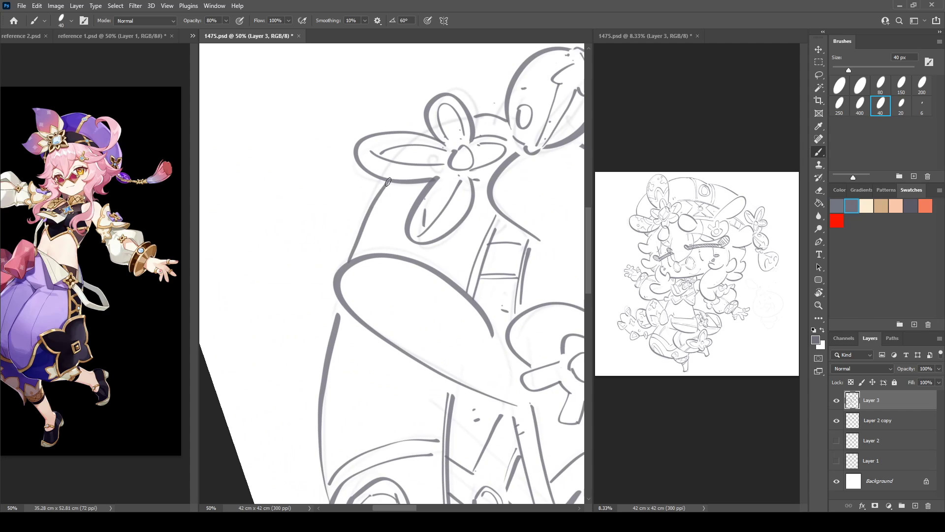
pyautogui.hotkey('ctrl', 'z')
pyautogui.moveTo(348, 257); pyautogui.dragTo(384, 173)
pyautogui.hotkey('ctrl', 'z')
pyautogui.moveTo(420, 132); pyautogui.dragTo(473, 233)
# Examine the whole character's line art at reduced zoom for missing or unbalanced parts
pyautogui.press('r')
pyautogui.moveTo(207, 290); pyautogui.dragTo(344, 83)
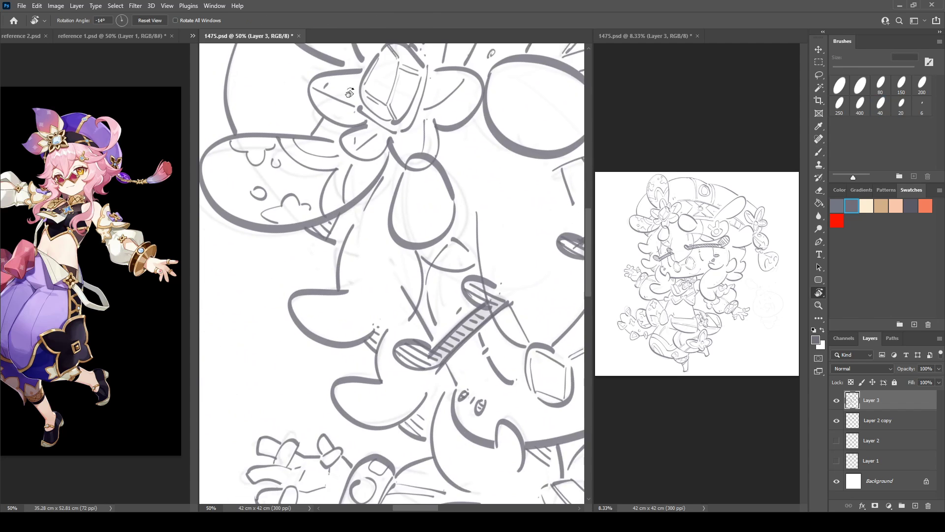
pyautogui.hotkey('ctrl', '-')
pyautogui.hotkey('ctrl', '-')
pyautogui.hotkey('ctrl', '-')
pyautogui.scroll(-1, 347, 85)
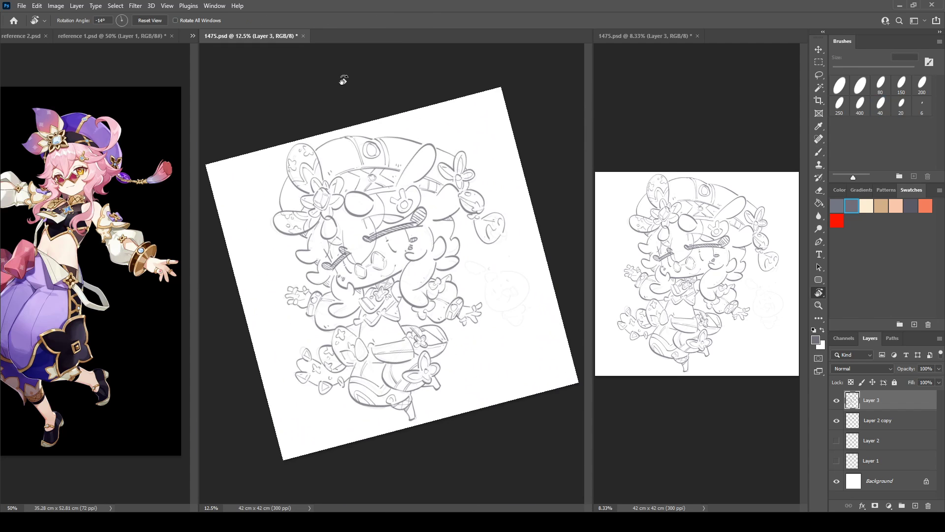
pyautogui.hotkey('ctrl', 'h')
pyautogui.hotkey('ctrl', 'shift', 'h')
pyautogui.scroll(4, 343, 79)
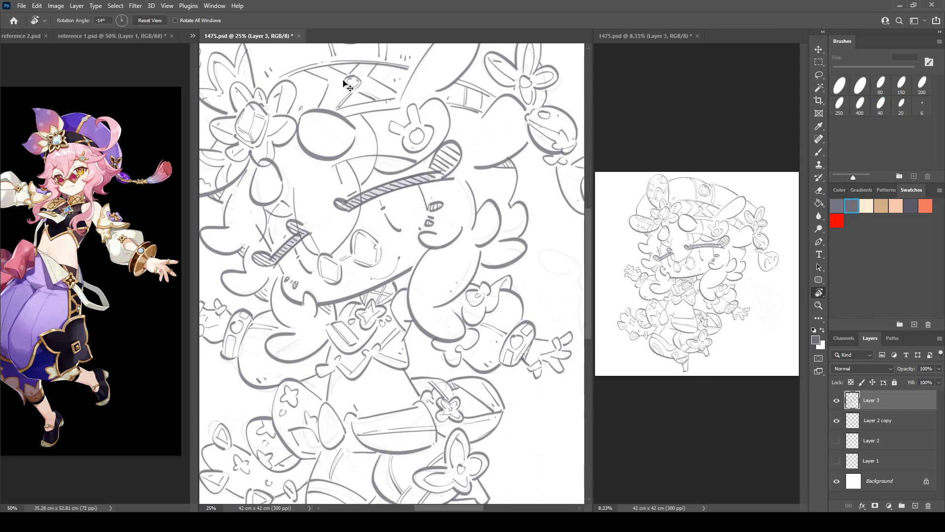
# Ink the round head outline of the small floating companion beside the character's hand
pyautogui.moveTo(533, 373)
pyautogui.mouseDown()
pyautogui.moveTo(368, 272)
pyautogui.moveTo(302, 195)
pyautogui.mouseUp()
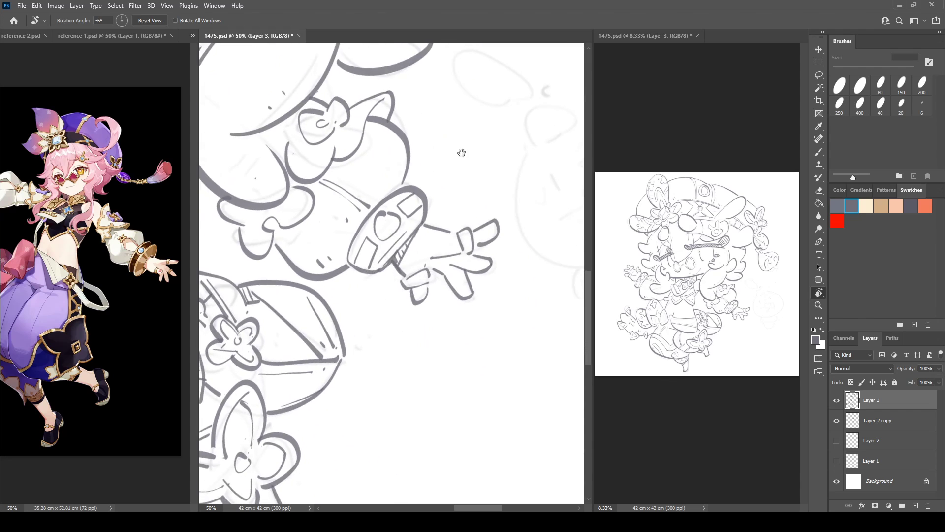
pyautogui.moveTo(462, 154); pyautogui.dragTo(223, 294)
pyautogui.moveTo(399, 194)
pyautogui.mouseDown()
pyautogui.moveTo(410, 191)
pyautogui.moveTo(370, 211)
pyautogui.mouseUp()
pyautogui.press('b')
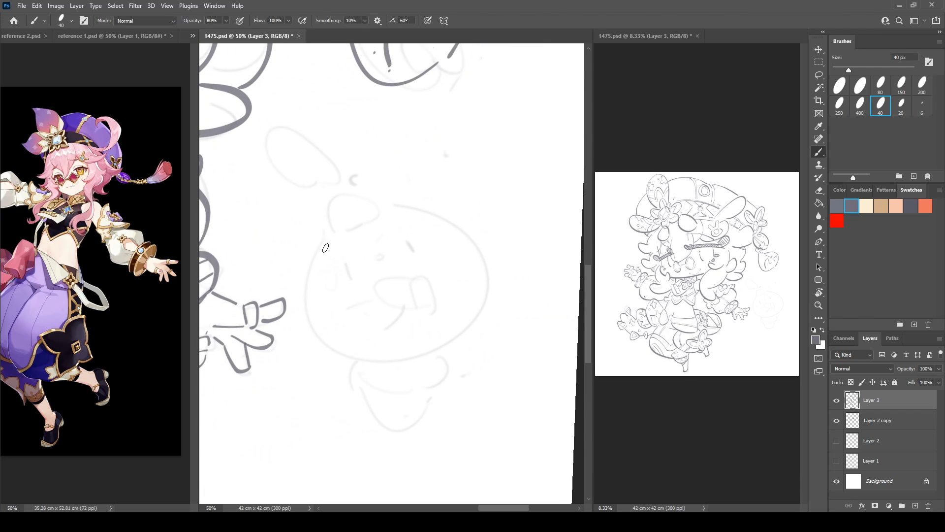
pyautogui.moveTo(331, 235)
pyautogui.mouseDown()
pyautogui.moveTo(306, 296)
pyautogui.moveTo(443, 338)
pyautogui.mouseUp()
pyautogui.moveTo(392, 205)
pyautogui.mouseDown()
pyautogui.moveTo(470, 258)
pyautogui.moveTo(426, 341)
pyautogui.moveTo(414, 207)
pyautogui.moveTo(442, 339)
pyautogui.mouseUp()
pyautogui.hotkey('ctrl', 'z')
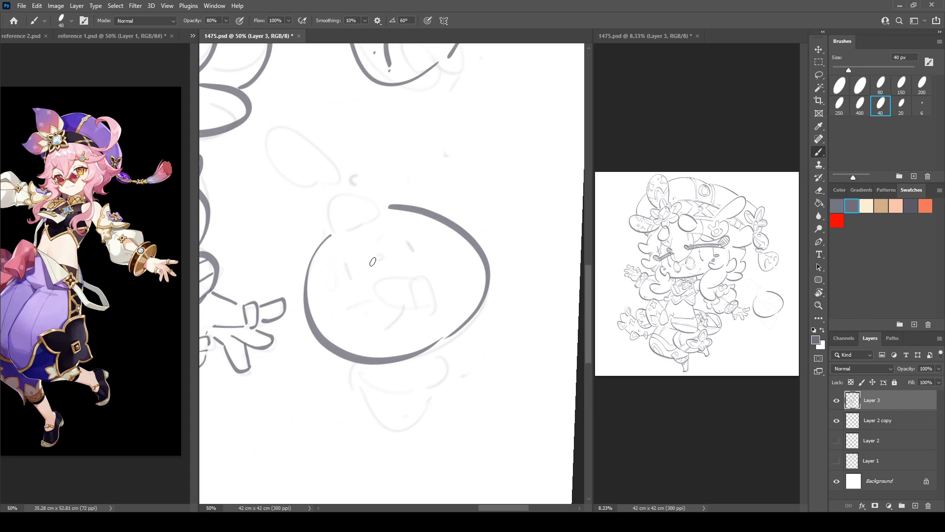
# Ink the companion's two short eyes, tiny nose, rounded mouth shape and the narrow curved form beside it
pyautogui.moveTo(344, 261); pyautogui.dragTo(355, 280)
pyautogui.hotkey('ctrl', 'z')
pyautogui.moveTo(401, 235); pyautogui.dragTo(422, 307)
pyautogui.moveTo(410, 276); pyautogui.dragTo(429, 308)
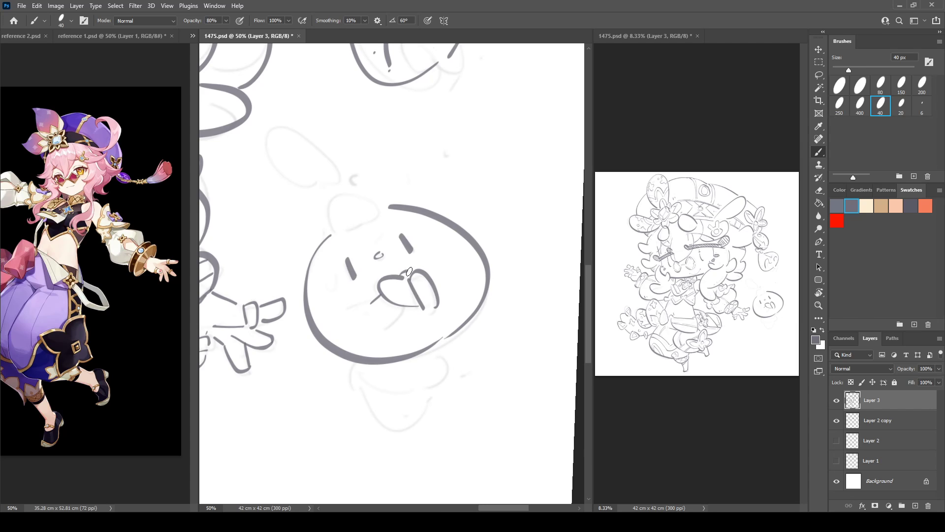
# Ink the rounded block shape on the other side of the companion's mouth, undoing unsuccessful strokes
pyautogui.moveTo(408, 304); pyautogui.dragTo(376, 338)
pyautogui.moveTo(372, 303); pyautogui.dragTo(377, 338)
pyautogui.hotkey('ctrl', 'z')
pyautogui.hotkey('ctrl', 'z')
pyautogui.moveTo(365, 304)
pyautogui.mouseDown()
pyautogui.moveTo(365, 333)
pyautogui.moveTo(393, 328)
pyautogui.mouseUp()
pyautogui.moveTo(393, 326)
pyautogui.mouseDown()
pyautogui.moveTo(372, 304)
pyautogui.moveTo(372, 343)
pyautogui.moveTo(368, 303)
pyautogui.mouseUp()
pyautogui.hotkey('ctrl', 'z')
pyautogui.hotkey('ctrl', 'z')
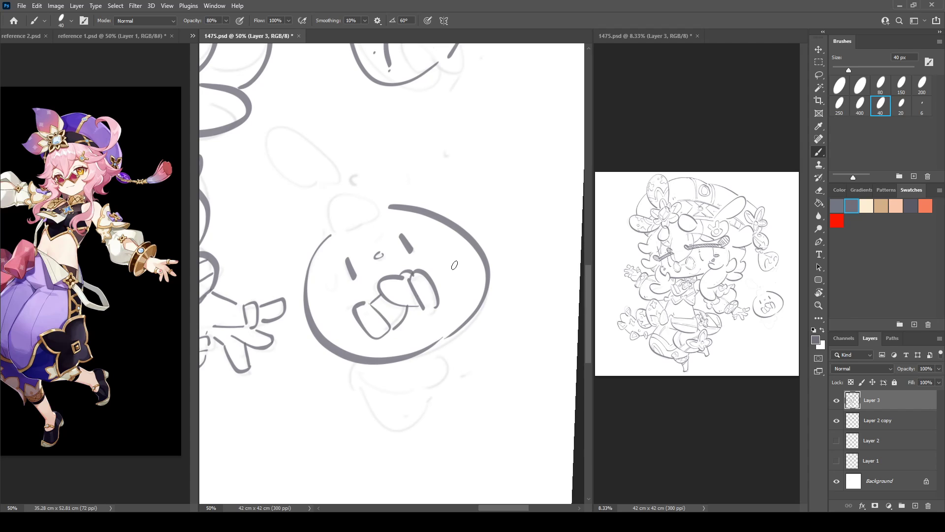
# Ink the companion's pointed topknot with a large and a small loop, and the tapered body below its head
pyautogui.moveTo(332, 216); pyautogui.dragTo(346, 197)
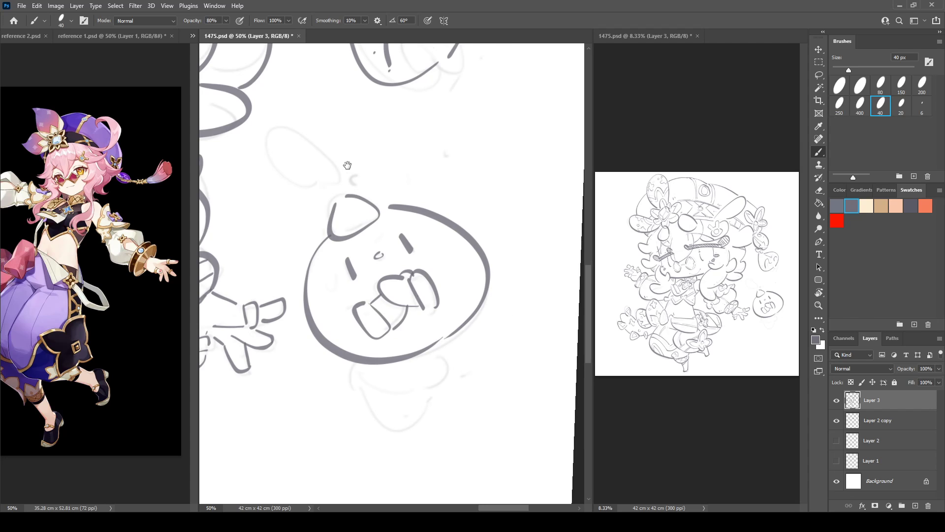
pyautogui.moveTo(348, 164)
pyautogui.mouseDown()
pyautogui.moveTo(394, 196)
pyautogui.moveTo(315, 176)
pyautogui.moveTo(384, 224)
pyautogui.moveTo(398, 219)
pyautogui.mouseUp()
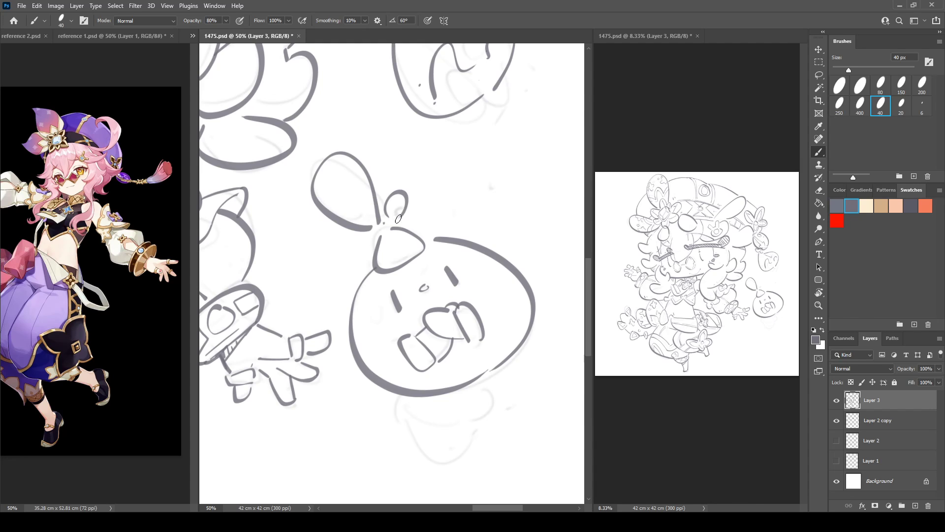
pyautogui.moveTo(449, 335); pyautogui.dragTo(420, 234)
pyautogui.moveTo(375, 292)
pyautogui.mouseDown()
pyautogui.moveTo(368, 302)
pyautogui.moveTo(434, 322)
pyautogui.mouseUp()
pyautogui.moveTo(435, 282)
pyautogui.mouseDown()
pyautogui.moveTo(463, 296)
pyautogui.moveTo(421, 363)
pyautogui.moveTo(388, 314)
pyautogui.mouseUp()
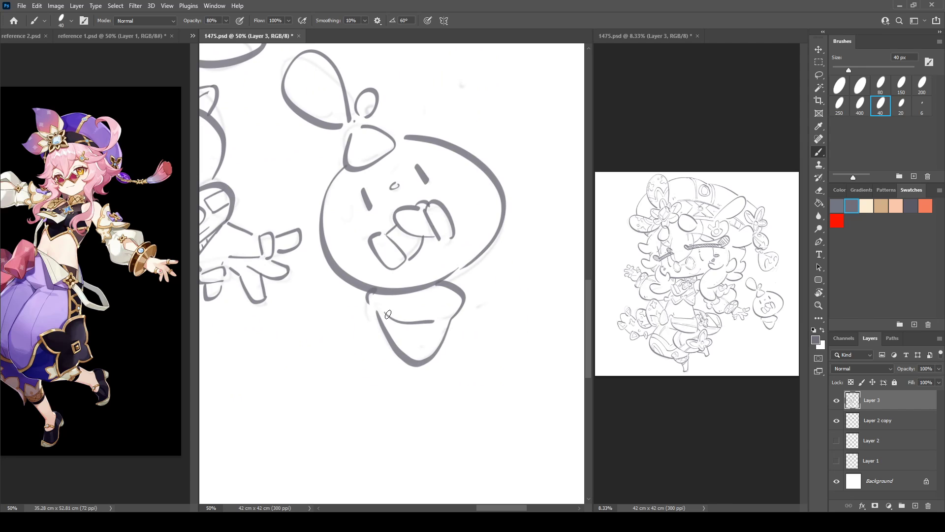
# Duplicate Layer 3 and hide the original layer
pyautogui.moveTo(318, 423)
pyautogui.mouseDown()
pyautogui.moveTo(434, 365)
pyautogui.moveTo(454, 400)
pyautogui.mouseUp()
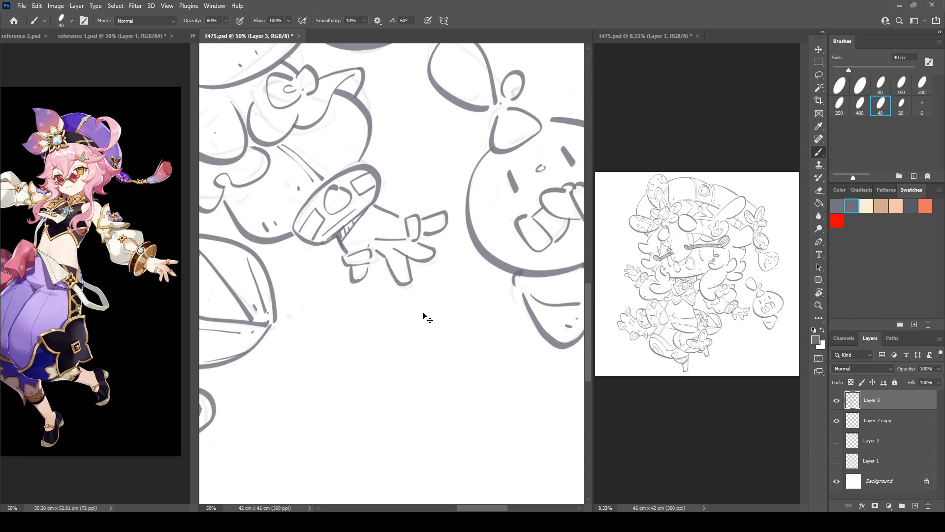
pyautogui.hotkey('ctrl', '-')
pyautogui.hotkey('ctrl', '-')
pyautogui.hotkey('ctrl', '-')
pyautogui.hotkey('ctrl', '-')
pyautogui.scroll(1, 424, 315)
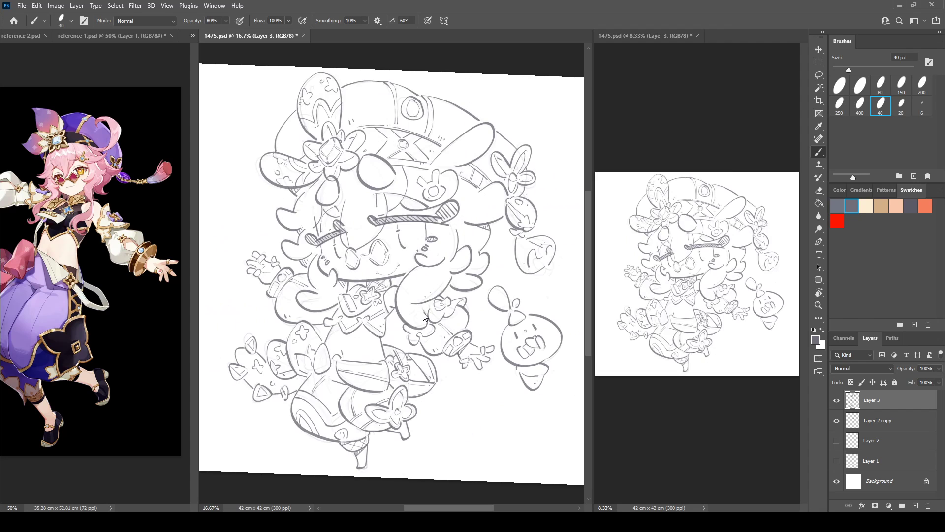
pyautogui.hotkey('ctrl', 'j')
pyautogui.click(837, 421)
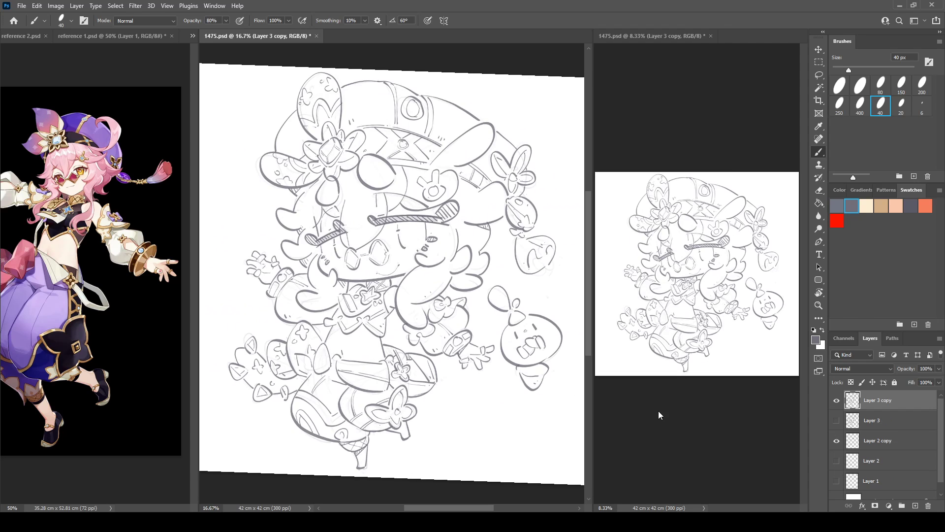
# Choose the 80 px brush for thickening lines around the character's chin and collar
pyautogui.click(883, 92)
pyautogui.hotkey('ctrl', '+')
pyautogui.hotkey('ctrl', '+')
pyautogui.hotkey('ctrl', '+')
pyautogui.hotkey('ctrl', '+')
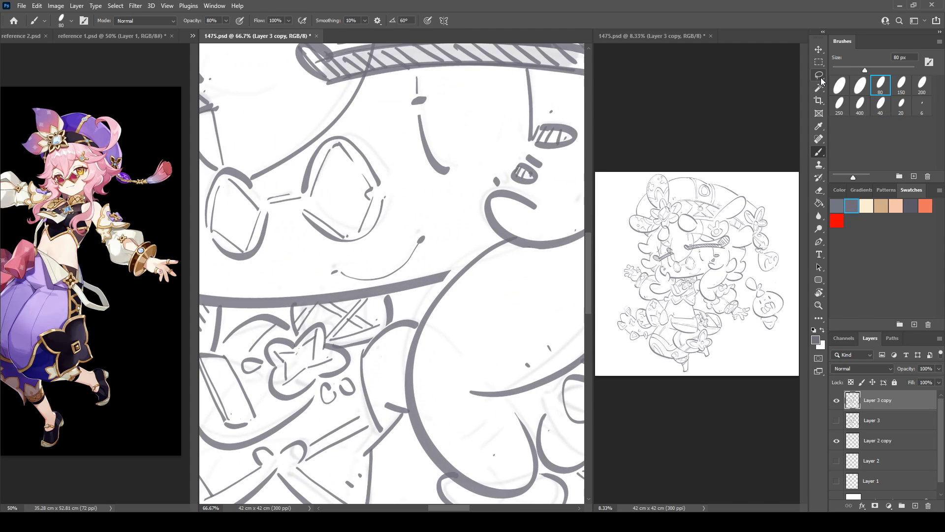
pyautogui.press('r')
pyautogui.moveTo(469, 175)
pyautogui.mouseDown()
pyautogui.moveTo(441, 159)
pyautogui.moveTo(448, 163)
pyautogui.mouseUp()
pyautogui.moveTo(342, 242); pyautogui.dragTo(543, 172)
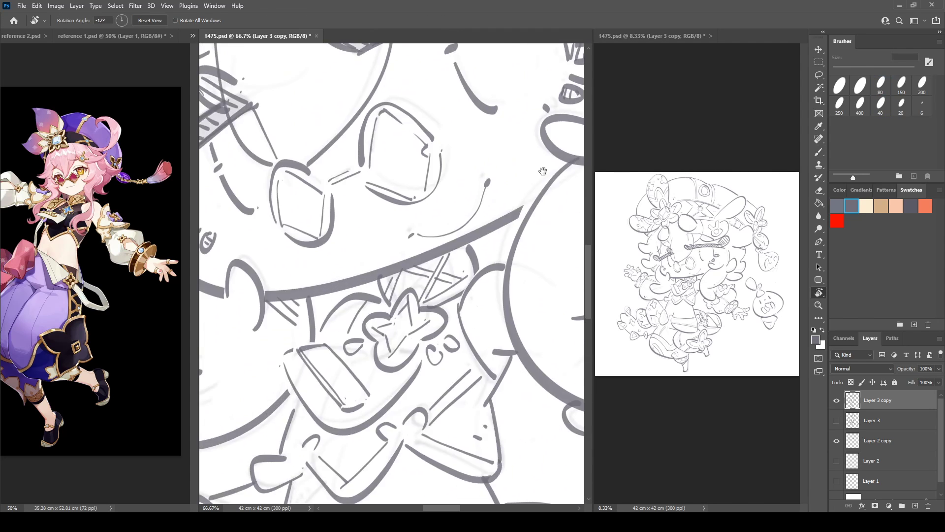
# Try to thicken the end of the jawline and the short neck line below the chin
pyautogui.press('b')
pyautogui.moveTo(471, 242)
pyautogui.mouseDown()
pyautogui.moveTo(483, 266)
pyautogui.moveTo(526, 213)
pyautogui.moveTo(446, 211)
pyautogui.mouseUp()
pyautogui.hotkey('ctrl', 'z')
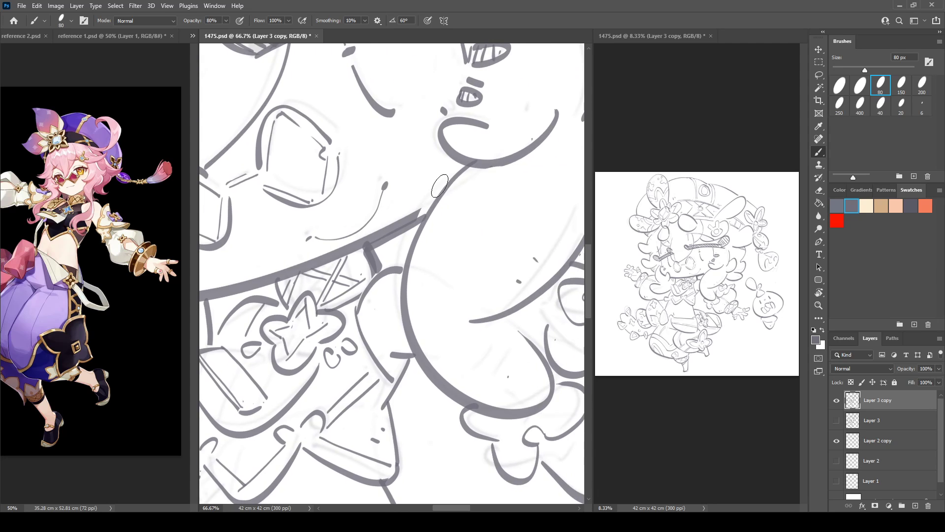
pyautogui.hotkey('ctrl', 'z')
pyautogui.hotkey('ctrl', 'z')
# Thicken the short shaded connecting line between the two hair tufts above the raised hand
pyautogui.moveTo(214, 325); pyautogui.dragTo(432, 218)
pyautogui.moveTo(280, 210); pyautogui.dragTo(463, 266)
pyautogui.moveTo(381, 217); pyautogui.dragTo(403, 318)
pyautogui.moveTo(378, 200); pyautogui.dragTo(394, 218)
pyautogui.moveTo(412, 186)
pyautogui.mouseDown()
pyautogui.moveTo(390, 232)
pyautogui.moveTo(400, 257)
pyautogui.mouseUp()
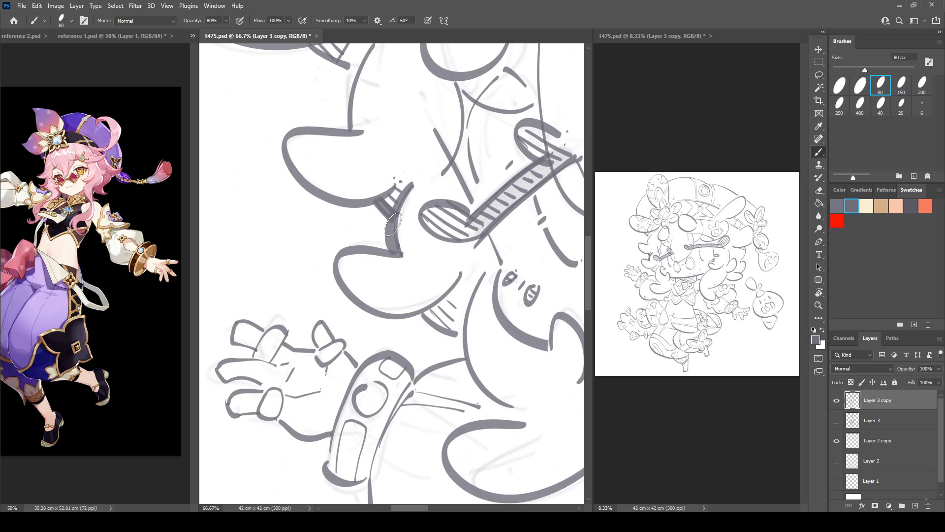
pyautogui.moveTo(386, 204); pyautogui.dragTo(399, 258)
# Thicken the short strand below the headdress's patterned petal and the hair edge running from it to the upper tuft
pyautogui.press('r')
pyautogui.click(318, 143)
pyautogui.moveTo(318, 143); pyautogui.dragTo(447, 125)
pyautogui.press('b')
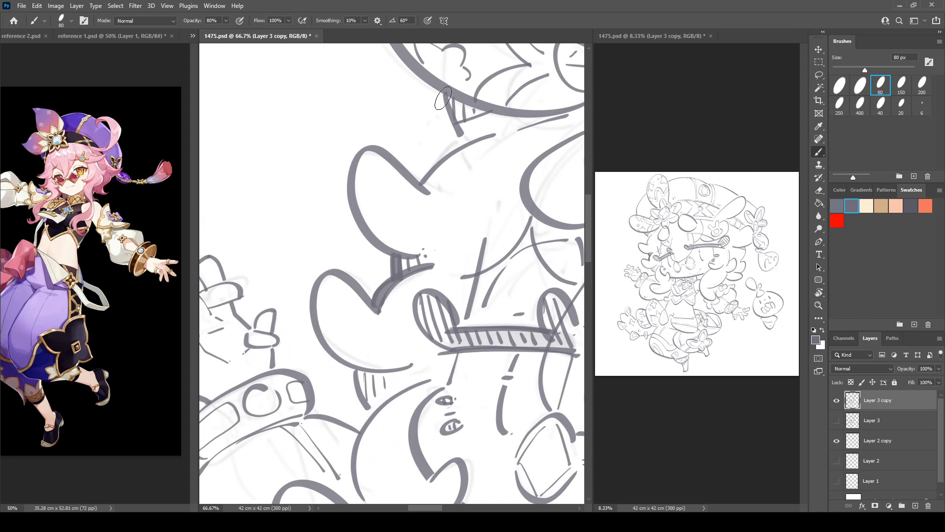
pyautogui.moveTo(442, 89); pyautogui.dragTo(460, 145)
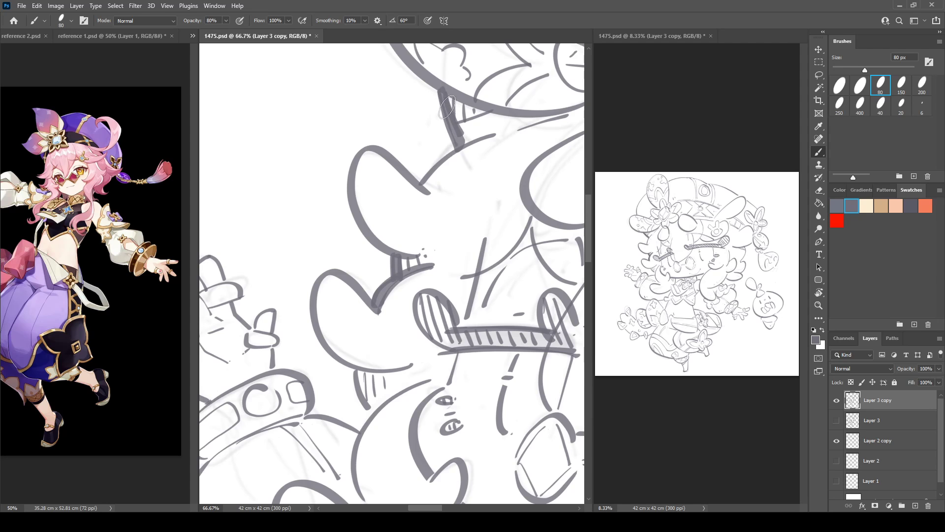
pyautogui.press('r')
pyautogui.moveTo(462, 111); pyautogui.dragTo(427, 104)
pyautogui.press('b')
pyautogui.moveTo(404, 180)
pyautogui.mouseDown()
pyautogui.moveTo(442, 127)
pyautogui.moveTo(465, 114)
pyautogui.mouseUp()
# Thicken the outline of the upper hair tuft beside the glasses' arm, undoing unsuccessful strokes
pyautogui.press('r')
pyautogui.moveTo(403, 139)
pyautogui.mouseDown()
pyautogui.moveTo(447, 187)
pyautogui.moveTo(416, 159)
pyautogui.mouseUp()
pyautogui.press('b')
pyautogui.hotkey('ctrl', 'z')
pyautogui.moveTo(446, 194)
pyautogui.mouseDown()
pyautogui.moveTo(431, 161)
pyautogui.moveTo(394, 151)
pyautogui.moveTo(384, 245)
pyautogui.moveTo(374, 188)
pyautogui.moveTo(414, 138)
pyautogui.moveTo(445, 192)
pyautogui.moveTo(423, 154)
pyautogui.moveTo(402, 146)
pyautogui.moveTo(377, 171)
pyautogui.moveTo(406, 268)
pyautogui.mouseUp()
pyautogui.hotkey('ctrl', 'z')
pyautogui.hotkey('ctrl', 'z')
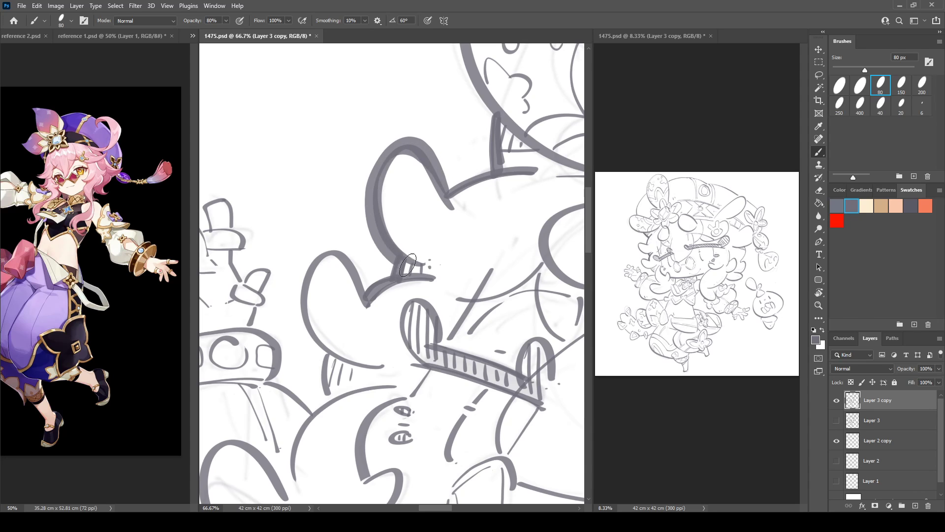
pyautogui.moveTo(378, 171)
pyautogui.mouseDown()
pyautogui.moveTo(370, 224)
pyautogui.moveTo(400, 262)
pyautogui.mouseUp()
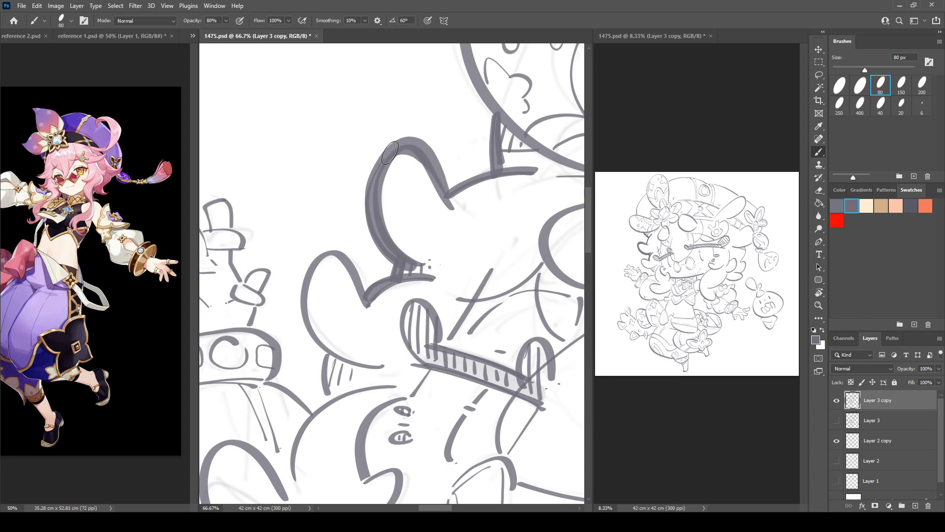
pyautogui.moveTo(394, 149)
pyautogui.mouseDown()
pyautogui.moveTo(441, 180)
pyautogui.moveTo(465, 68)
pyautogui.mouseUp()
pyautogui.press('r')
pyautogui.moveTo(465, 67); pyautogui.dragTo(369, 129)
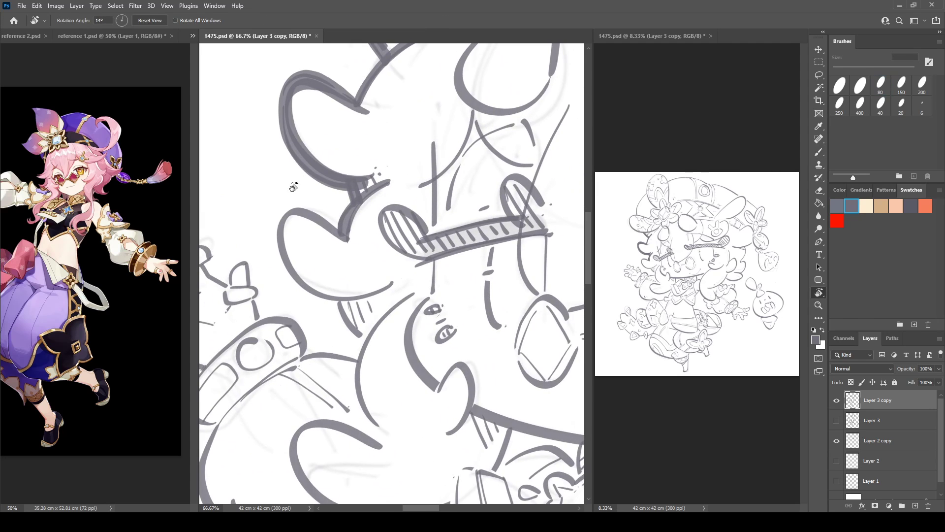
# Thicken the outline of the lower hair tuft beside the glasses' arm, down to the short strand beneath it
pyautogui.press('b')
pyautogui.moveTo(293, 186)
pyautogui.mouseDown()
pyautogui.moveTo(367, 214)
pyautogui.moveTo(326, 169)
pyautogui.moveTo(299, 218)
pyautogui.moveTo(338, 277)
pyautogui.moveTo(316, 197)
pyautogui.moveTo(302, 190)
pyautogui.moveTo(302, 246)
pyautogui.moveTo(328, 275)
pyautogui.mouseUp()
pyautogui.moveTo(309, 178)
pyautogui.mouseDown()
pyautogui.moveTo(343, 164)
pyautogui.moveTo(307, 176)
pyautogui.mouseUp()
pyautogui.press('r')
pyautogui.press('b')
pyautogui.moveTo(335, 303); pyautogui.dragTo(348, 334)
pyautogui.press('r')
# Thicken the rounded outline of the headdress's patterned petal on both sides, replacing unsuccessful strokes
pyautogui.scroll(4, 340, 361)
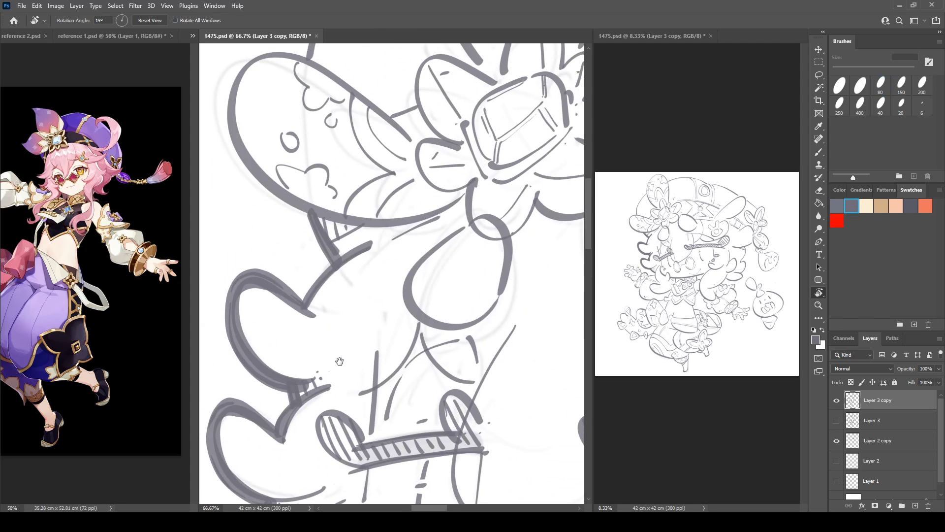
pyautogui.moveTo(339, 142); pyautogui.dragTo(363, 277)
pyautogui.moveTo(261, 221)
pyautogui.mouseDown()
pyautogui.moveTo(308, 158)
pyautogui.moveTo(285, 260)
pyautogui.moveTo(385, 354)
pyautogui.mouseUp()
pyautogui.press('b')
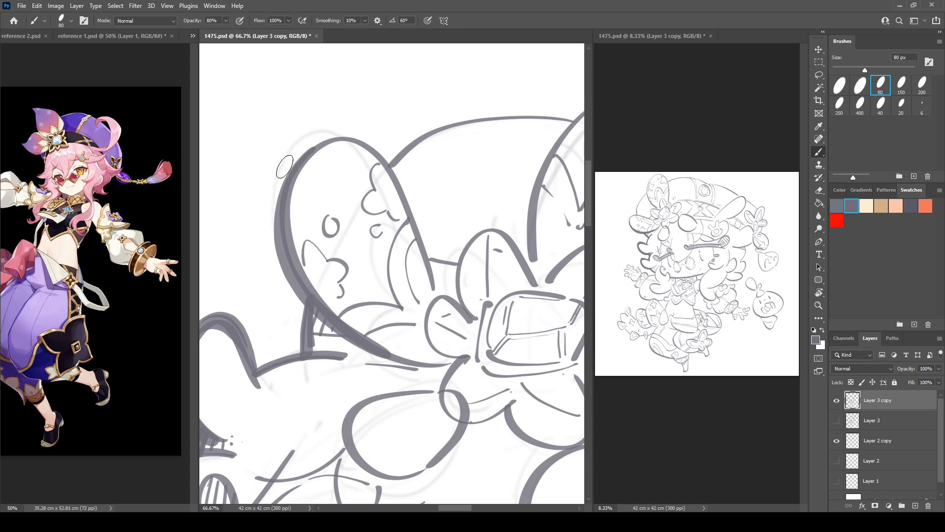
pyautogui.hotkey('ctrl', 'z')
pyautogui.moveTo(429, 261); pyautogui.dragTo(375, 160)
pyautogui.hotkey('ctrl', 'z')
pyautogui.moveTo(433, 274)
pyautogui.mouseDown()
pyautogui.moveTo(383, 163)
pyautogui.moveTo(357, 141)
pyautogui.moveTo(317, 146)
pyautogui.moveTo(284, 183)
pyautogui.moveTo(282, 249)
pyautogui.moveTo(306, 294)
pyautogui.moveTo(367, 352)
pyautogui.mouseUp()
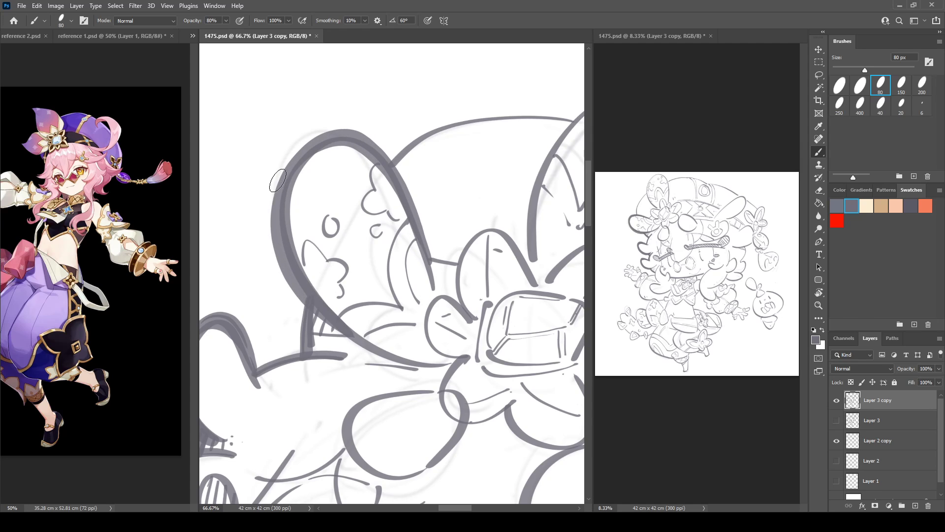
pyautogui.moveTo(277, 207)
pyautogui.mouseDown()
pyautogui.moveTo(284, 266)
pyautogui.moveTo(312, 309)
pyautogui.mouseUp()
pyautogui.moveTo(293, 165)
pyautogui.mouseDown()
pyautogui.moveTo(322, 139)
pyautogui.moveTo(365, 136)
pyautogui.moveTo(309, 159)
pyautogui.mouseUp()
# Thicken the start of the hat's crown line beside the patterned petal and the petal's hat-side edge
pyautogui.press('r')
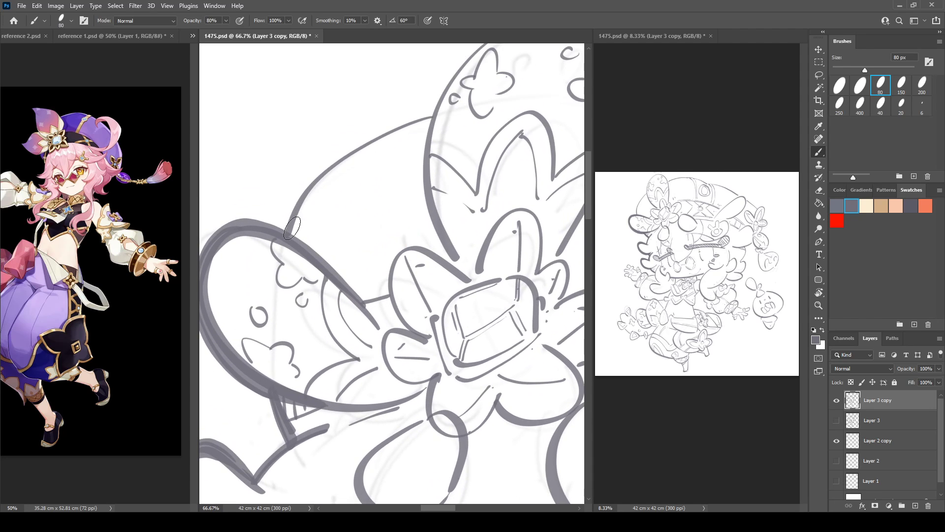
pyautogui.moveTo(287, 235)
pyautogui.mouseDown()
pyautogui.moveTo(300, 197)
pyautogui.moveTo(338, 161)
pyautogui.moveTo(428, 115)
pyautogui.mouseUp()
pyautogui.hotkey('ctrl', 'z')
pyautogui.moveTo(288, 233)
pyautogui.mouseDown()
pyautogui.moveTo(405, 127)
pyautogui.moveTo(432, 118)
pyautogui.moveTo(328, 172)
pyautogui.mouseUp()
pyautogui.press('space')
pyautogui.press('r')
pyautogui.moveTo(407, 61)
pyautogui.mouseDown()
pyautogui.moveTo(404, 107)
pyautogui.moveTo(319, 134)
pyautogui.moveTo(343, 82)
pyautogui.moveTo(307, 121)
pyautogui.moveTo(281, 194)
pyautogui.moveTo(291, 260)
pyautogui.moveTo(337, 324)
pyautogui.mouseUp()
pyautogui.moveTo(335, 83)
pyautogui.mouseDown()
pyautogui.moveTo(369, 71)
pyautogui.moveTo(407, 73)
pyautogui.moveTo(434, 99)
pyautogui.moveTo(451, 160)
pyautogui.moveTo(446, 209)
pyautogui.mouseUp()
pyautogui.hotkey('ctrl', 'z')
pyautogui.moveTo(338, 88)
pyautogui.mouseDown()
pyautogui.moveTo(406, 73)
pyautogui.moveTo(442, 102)
pyautogui.moveTo(463, 172)
pyautogui.moveTo(443, 286)
pyautogui.mouseUp()
pyautogui.hotkey('ctrl', 'z')
pyautogui.moveTo(332, 94)
pyautogui.mouseDown()
pyautogui.moveTo(376, 71)
pyautogui.moveTo(424, 81)
pyautogui.moveTo(457, 137)
pyautogui.moveTo(460, 228)
pyautogui.moveTo(436, 303)
pyautogui.mouseUp()
# Thicken the hat's crown outline from the patterned petal across the decorative band with the round medallion
pyautogui.press('r')
pyautogui.moveTo(424, 174); pyautogui.dragTo(369, 172)
pyautogui.press('b')
pyautogui.moveTo(275, 240)
pyautogui.mouseDown()
pyautogui.moveTo(332, 191)
pyautogui.moveTo(403, 156)
pyautogui.mouseUp()
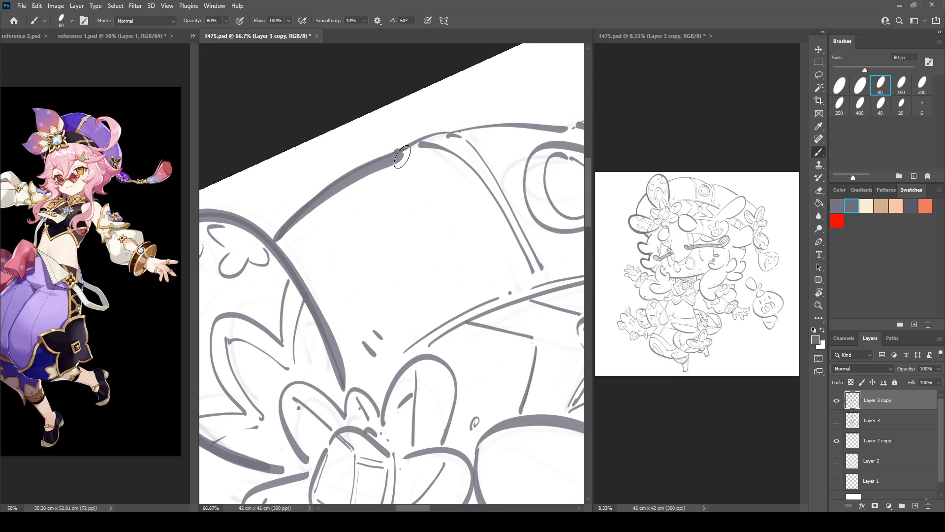
pyautogui.hotkey('ctrl', 'z')
pyautogui.moveTo(274, 239)
pyautogui.mouseDown()
pyautogui.moveTo(333, 182)
pyautogui.moveTo(399, 151)
pyautogui.moveTo(373, 144)
pyautogui.moveTo(344, 162)
pyautogui.mouseUp()
pyautogui.press('r')
pyautogui.press('b')
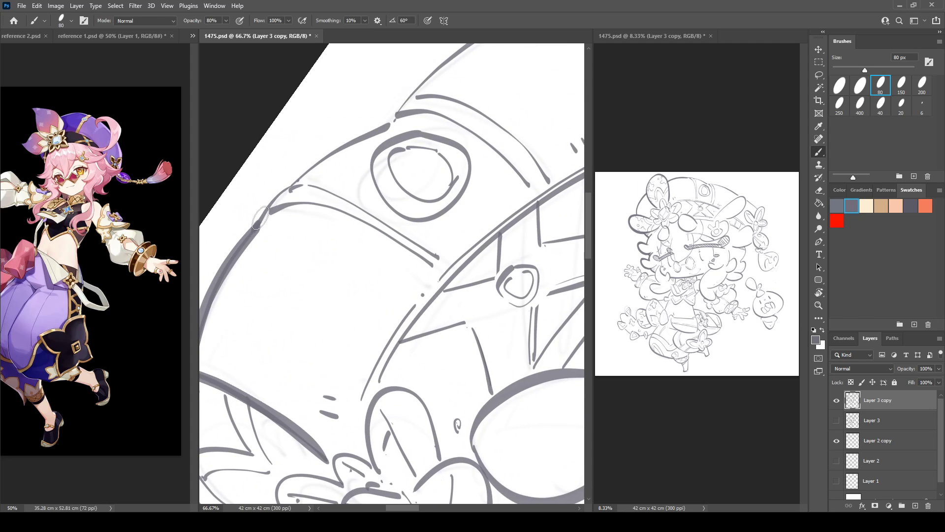
pyautogui.moveTo(261, 226)
pyautogui.mouseDown()
pyautogui.moveTo(303, 169)
pyautogui.moveTo(394, 117)
pyautogui.mouseUp()
pyautogui.moveTo(257, 228); pyautogui.dragTo(319, 160)
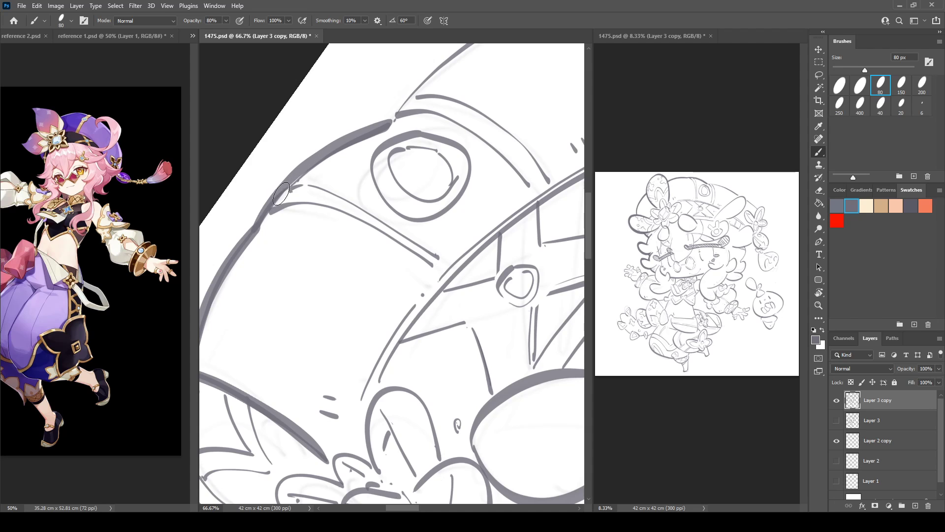
pyautogui.moveTo(281, 194); pyautogui.dragTo(378, 126)
# Thicken the rear part of the hat's crown outline from the decorative band to the tall oval petal
pyautogui.press('r')
pyautogui.moveTo(430, 76)
pyautogui.mouseDown()
pyautogui.moveTo(491, 95)
pyautogui.moveTo(298, 126)
pyautogui.mouseUp()
pyautogui.press('space')
pyautogui.moveTo(385, 95); pyautogui.dragTo(355, 98)
pyautogui.press('b')
pyautogui.moveTo(230, 201)
pyautogui.mouseDown()
pyautogui.moveTo(249, 176)
pyautogui.moveTo(470, 78)
pyautogui.mouseUp()
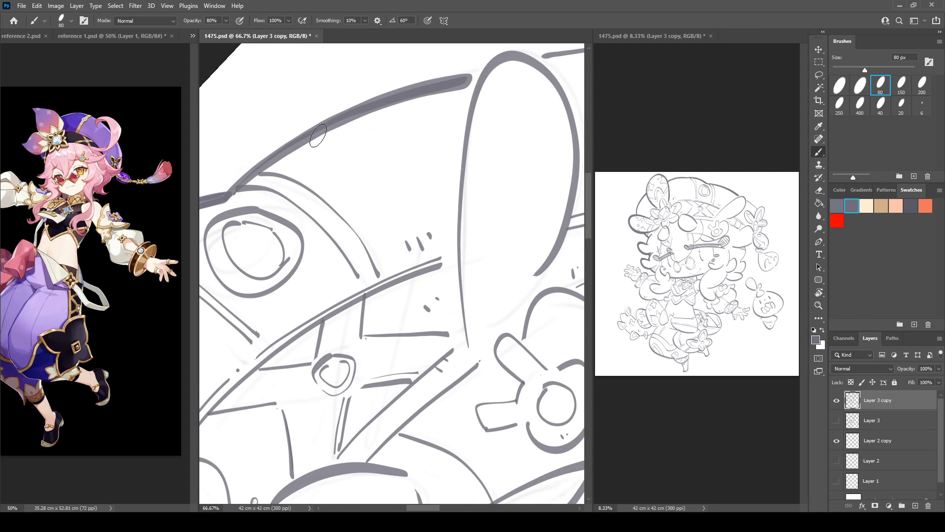
pyautogui.moveTo(291, 150); pyautogui.dragTo(452, 92)
# Thicken the outline of the tall oval petal at the back of the hat and clean up its edge
pyautogui.press('r')
pyautogui.moveTo(404, 207); pyautogui.dragTo(345, 276)
pyautogui.press('b')
pyautogui.moveTo(252, 381)
pyautogui.mouseDown()
pyautogui.moveTo(421, 185)
pyautogui.moveTo(507, 170)
pyautogui.moveTo(508, 196)
pyautogui.mouseUp()
pyautogui.hotkey('ctrl', 'z')
pyautogui.moveTo(243, 392)
pyautogui.mouseDown()
pyautogui.moveTo(426, 172)
pyautogui.moveTo(494, 160)
pyautogui.moveTo(504, 207)
pyautogui.mouseUp()
pyautogui.moveTo(443, 165)
pyautogui.mouseDown()
pyautogui.moveTo(429, 170)
pyautogui.moveTo(438, 160)
pyautogui.moveTo(502, 207)
pyautogui.moveTo(502, 190)
pyautogui.moveTo(468, 290)
pyautogui.moveTo(352, 350)
pyautogui.moveTo(302, 201)
pyautogui.moveTo(298, 217)
pyautogui.moveTo(315, 219)
pyautogui.moveTo(384, 170)
pyautogui.mouseUp()
pyautogui.press('r')
pyautogui.moveTo(300, 238)
pyautogui.mouseDown()
pyautogui.moveTo(384, 175)
pyautogui.moveTo(436, 163)
pyautogui.mouseUp()
pyautogui.press('e')
pyautogui.click(378, 158)
# Thicken the short hat line leading to the side flower and the outer edges of its upper and small petals
pyautogui.press('b')
pyautogui.press('r')
pyautogui.moveTo(454, 215); pyautogui.dragTo(362, 214)
pyautogui.moveTo(367, 250)
pyautogui.mouseDown()
pyautogui.moveTo(348, 178)
pyautogui.moveTo(373, 153)
pyautogui.mouseUp()
pyautogui.hotkey('ctrl', 'z')
pyautogui.moveTo(364, 243)
pyautogui.mouseDown()
pyautogui.moveTo(347, 194)
pyautogui.moveTo(357, 145)
pyautogui.moveTo(421, 177)
pyautogui.moveTo(426, 231)
pyautogui.mouseUp()
pyautogui.moveTo(374, 143)
pyautogui.mouseDown()
pyautogui.moveTo(417, 168)
pyautogui.moveTo(427, 227)
pyautogui.moveTo(450, 210)
pyautogui.moveTo(495, 232)
pyautogui.moveTo(441, 291)
pyautogui.mouseUp()
pyautogui.hotkey('ctrl', 'z')
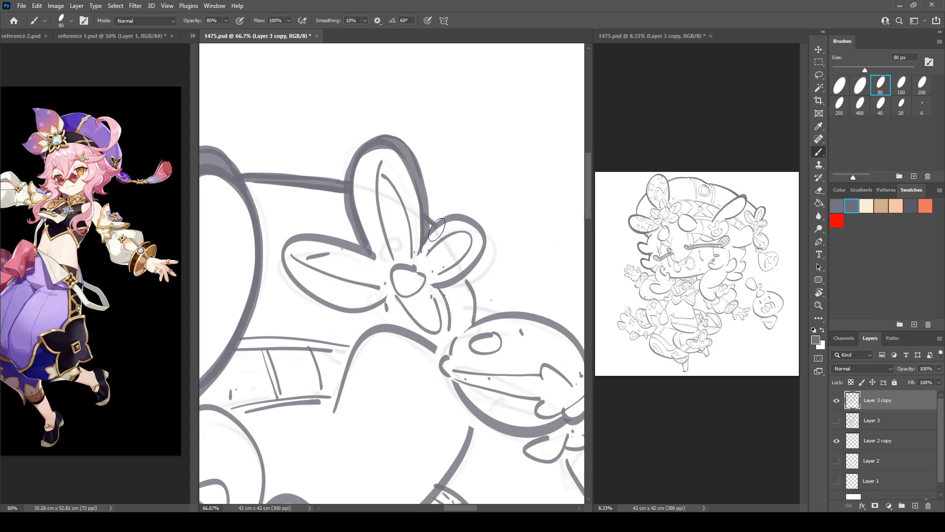
pyautogui.moveTo(427, 226)
pyautogui.mouseDown()
pyautogui.moveTo(451, 214)
pyautogui.moveTo(477, 225)
pyautogui.moveTo(469, 270)
pyautogui.moveTo(449, 265)
pyautogui.moveTo(446, 217)
pyautogui.moveTo(450, 211)
pyautogui.moveTo(483, 244)
pyautogui.moveTo(475, 278)
pyautogui.moveTo(465, 276)
pyautogui.moveTo(475, 324)
pyautogui.mouseUp()
pyautogui.moveTo(470, 276)
pyautogui.mouseDown()
pyautogui.moveTo(484, 307)
pyautogui.moveTo(423, 259)
pyautogui.moveTo(379, 195)
pyautogui.mouseUp()
# Thicken both long sides of the oval ornament hanging below the side flower
pyautogui.press('space')
pyautogui.press('r')
pyautogui.moveTo(340, 228)
pyautogui.mouseDown()
pyautogui.moveTo(380, 205)
pyautogui.moveTo(371, 298)
pyautogui.moveTo(388, 312)
pyautogui.mouseUp()
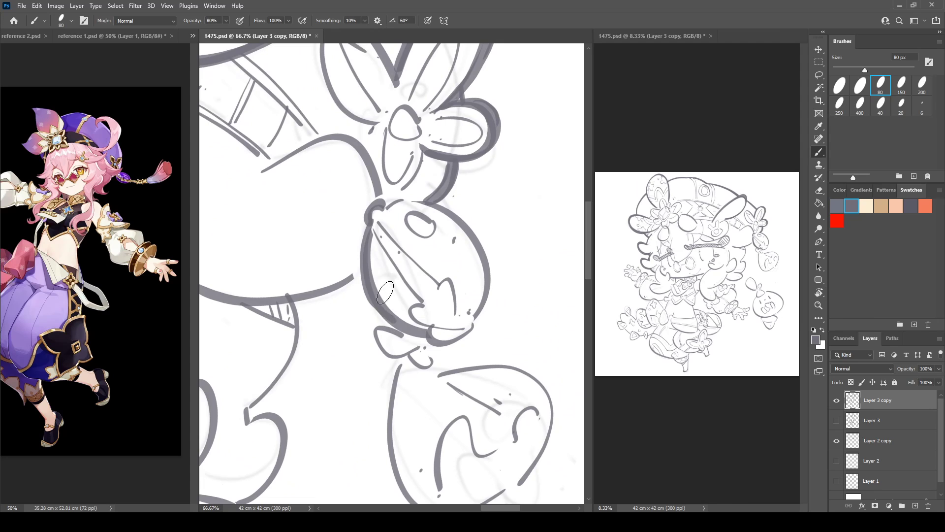
pyautogui.hotkey('ctrl', 'z')
pyautogui.moveTo(369, 233)
pyautogui.mouseDown()
pyautogui.moveTo(378, 317)
pyautogui.moveTo(390, 322)
pyautogui.moveTo(368, 234)
pyautogui.moveTo(388, 314)
pyautogui.mouseUp()
pyautogui.hotkey('ctrl', 'z')
pyautogui.hotkey('ctrl', 'z')
pyautogui.moveTo(371, 230)
pyautogui.mouseDown()
pyautogui.moveTo(378, 301)
pyautogui.moveTo(398, 326)
pyautogui.mouseUp()
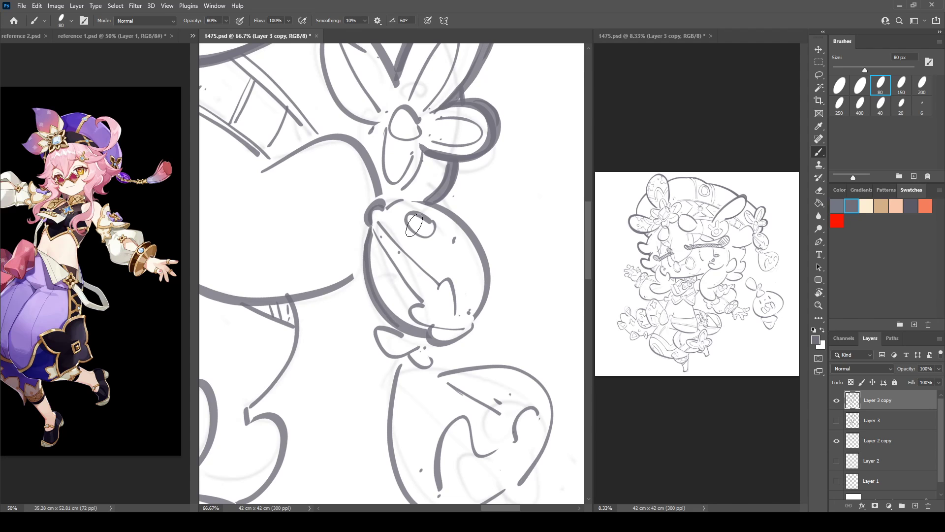
pyautogui.moveTo(408, 202)
pyautogui.mouseDown()
pyautogui.moveTo(442, 207)
pyautogui.moveTo(477, 240)
pyautogui.moveTo(487, 282)
pyautogui.moveTo(476, 311)
pyautogui.mouseUp()
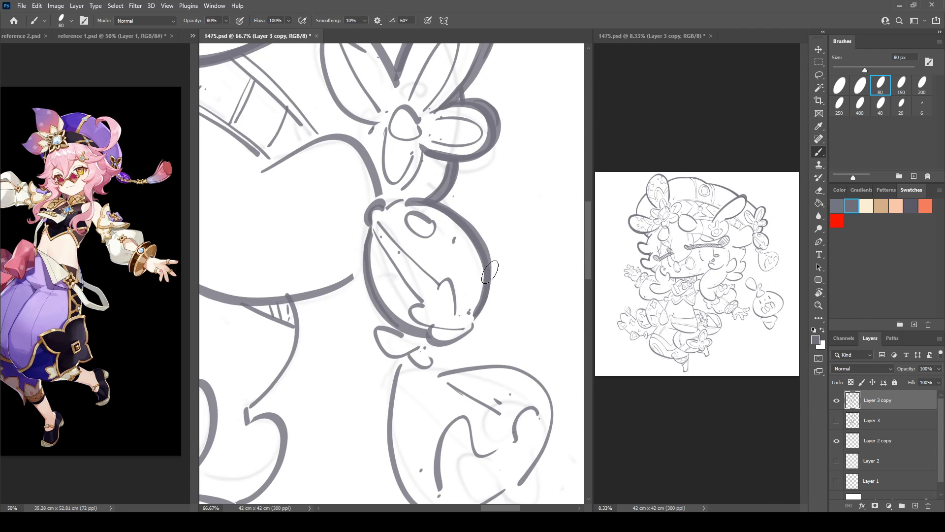
# Thicken the rounded tip of the oval ornament and the small bow loops attached to it
pyautogui.press('r')
pyautogui.moveTo(503, 202); pyautogui.dragTo(432, 147)
pyautogui.press('b')
pyautogui.moveTo(484, 245)
pyautogui.mouseDown()
pyautogui.moveTo(476, 290)
pyautogui.moveTo(467, 288)
pyautogui.moveTo(490, 258)
pyautogui.moveTo(467, 292)
pyautogui.mouseUp()
pyautogui.hotkey('ctrl', 'z')
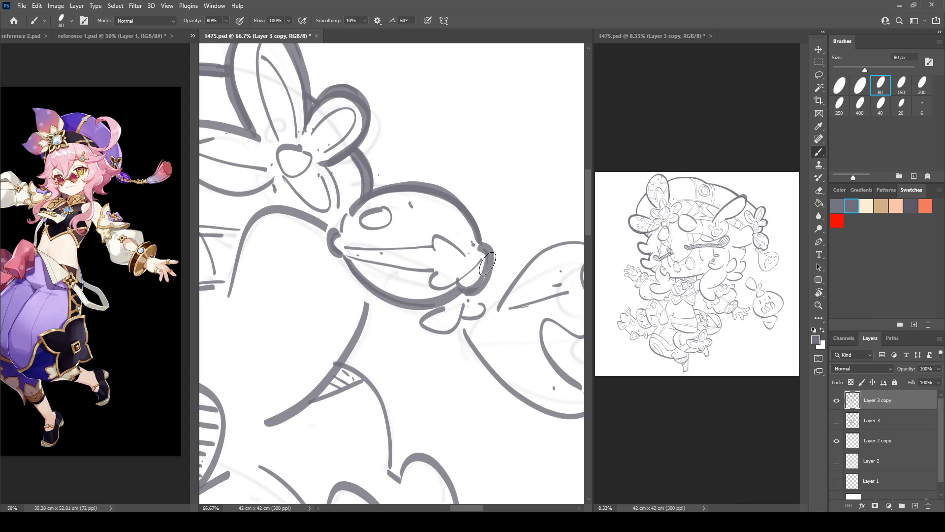
pyautogui.moveTo(490, 253)
pyautogui.mouseDown()
pyautogui.moveTo(487, 285)
pyautogui.moveTo(421, 324)
pyautogui.moveTo(453, 333)
pyautogui.moveTo(459, 319)
pyautogui.moveTo(486, 312)
pyautogui.moveTo(476, 290)
pyautogui.mouseUp()
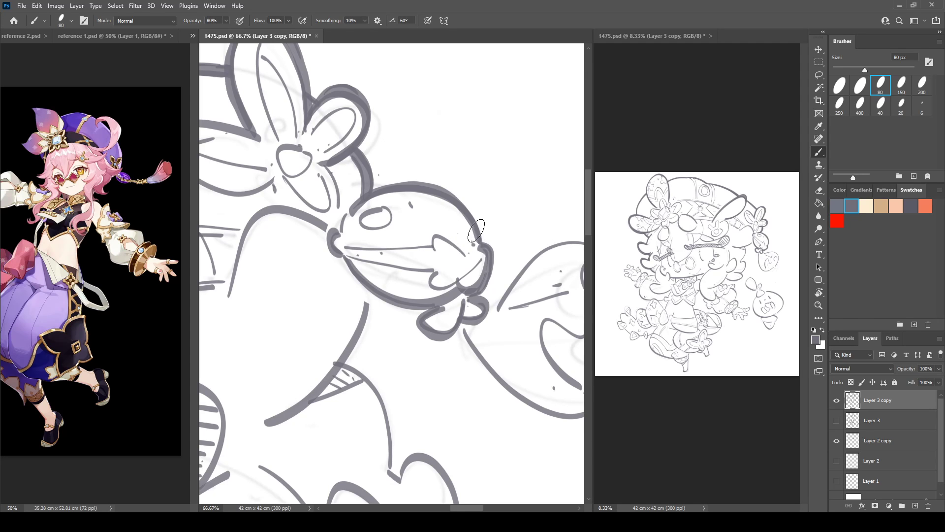
pyautogui.moveTo(475, 231); pyautogui.dragTo(461, 253)
# Thicken the full outline of the wide tassel hanging below the oval ornament's bow
pyautogui.press('r')
pyautogui.moveTo(467, 201)
pyautogui.mouseDown()
pyautogui.moveTo(500, 213)
pyautogui.moveTo(508, 231)
pyautogui.mouseUp()
pyautogui.moveTo(476, 283); pyautogui.dragTo(419, 220)
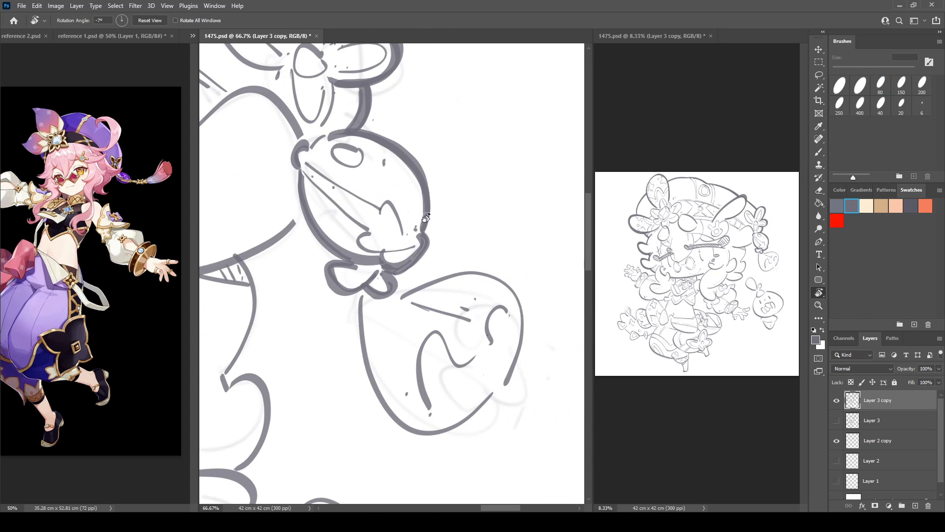
pyautogui.press('b')
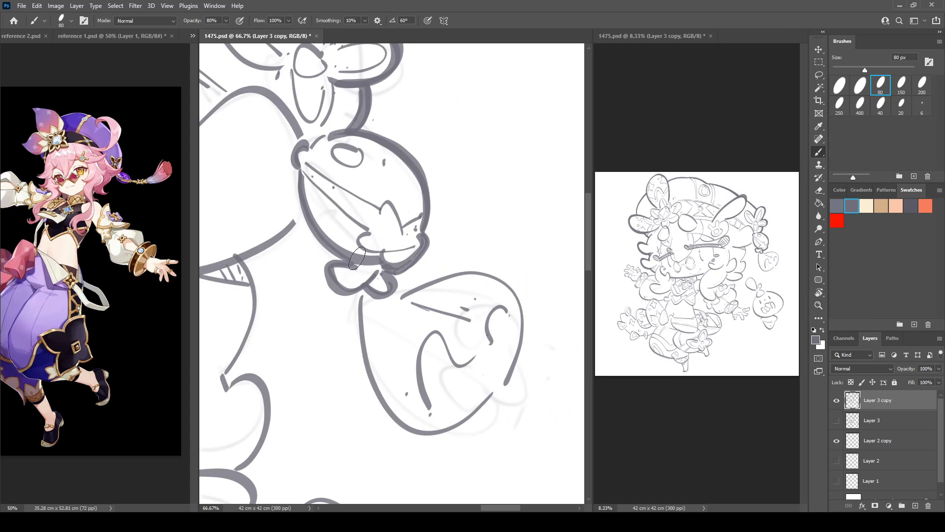
pyautogui.moveTo(362, 303)
pyautogui.mouseDown()
pyautogui.moveTo(365, 374)
pyautogui.moveTo(456, 432)
pyautogui.moveTo(492, 389)
pyautogui.mouseUp()
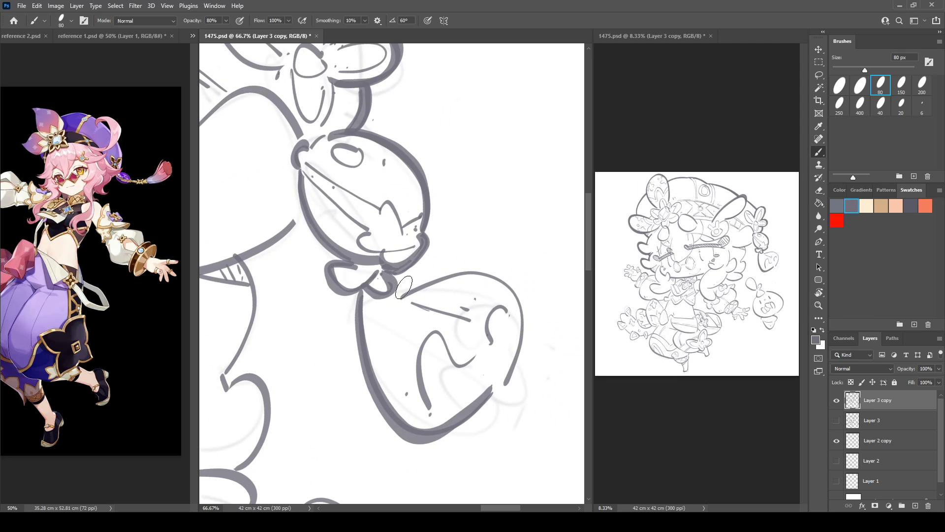
pyautogui.moveTo(394, 298)
pyautogui.mouseDown()
pyautogui.moveTo(456, 277)
pyautogui.moveTo(513, 299)
pyautogui.moveTo(475, 387)
pyautogui.mouseUp()
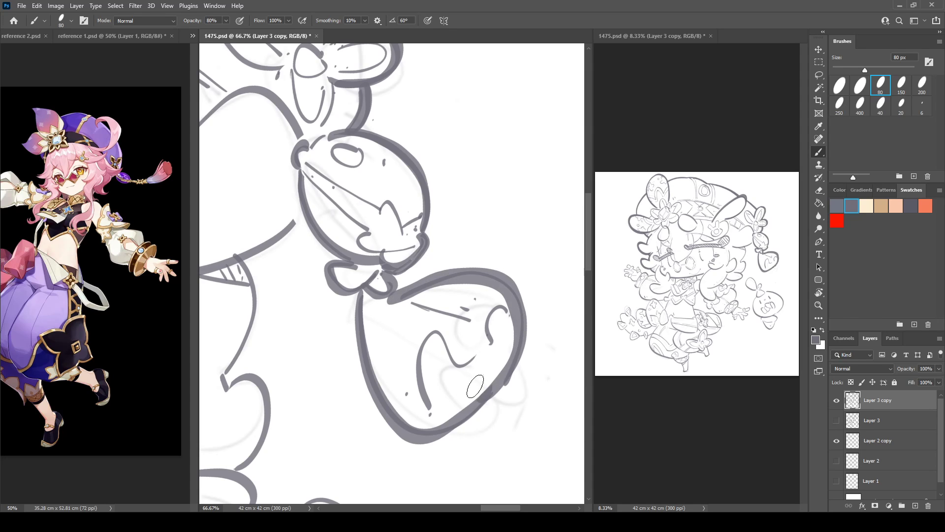
pyautogui.hotkey('ctrl', 'z')
pyautogui.moveTo(399, 297)
pyautogui.mouseDown()
pyautogui.moveTo(519, 349)
pyautogui.moveTo(490, 391)
pyautogui.mouseUp()
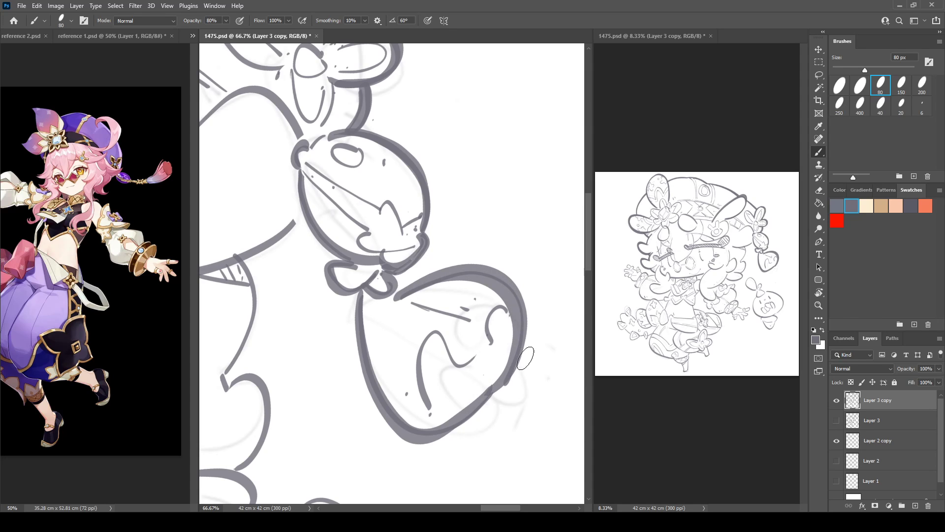
pyautogui.press('e')
pyautogui.press('b')
pyautogui.moveTo(520, 320); pyautogui.dragTo(473, 402)
# Thicken the curled pattern lines inside the tassel and add hatching at its narrow end
pyautogui.moveTo(425, 343)
pyautogui.mouseDown()
pyautogui.moveTo(465, 363)
pyautogui.moveTo(476, 354)
pyautogui.mouseUp()
pyautogui.moveTo(505, 311); pyautogui.dragTo(486, 344)
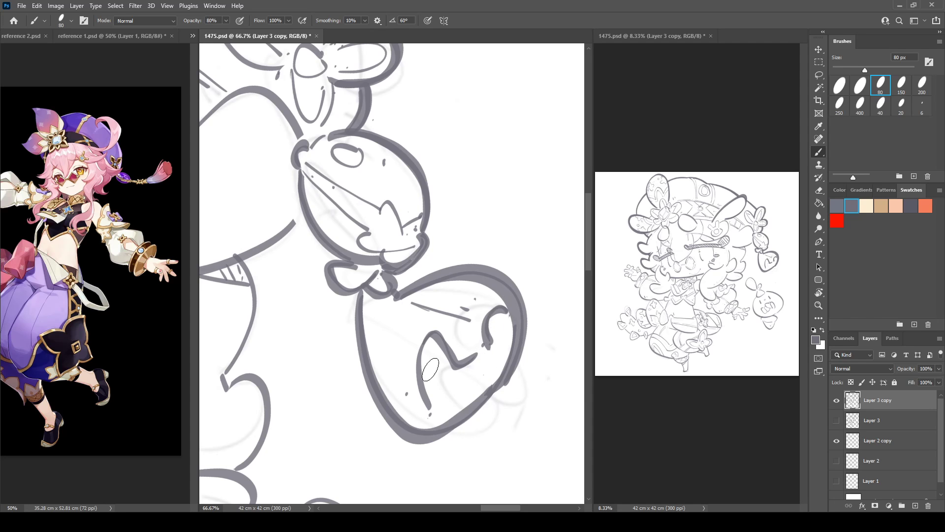
pyautogui.press('r')
pyautogui.moveTo(431, 369); pyautogui.dragTo(479, 219)
pyautogui.moveTo(433, 251); pyautogui.dragTo(477, 224)
pyautogui.moveTo(478, 225)
pyautogui.mouseDown()
pyautogui.moveTo(488, 266)
pyautogui.moveTo(443, 348)
pyautogui.mouseUp()
pyautogui.press('b')
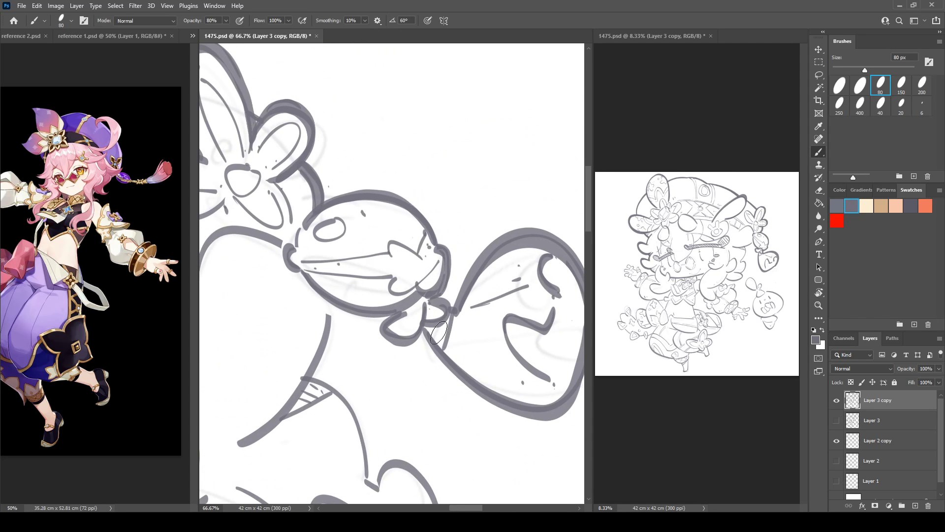
# Try to thicken the hair edge below the oval ornament and the strand branching from it
pyautogui.moveTo(358, 190); pyautogui.dragTo(447, 171)
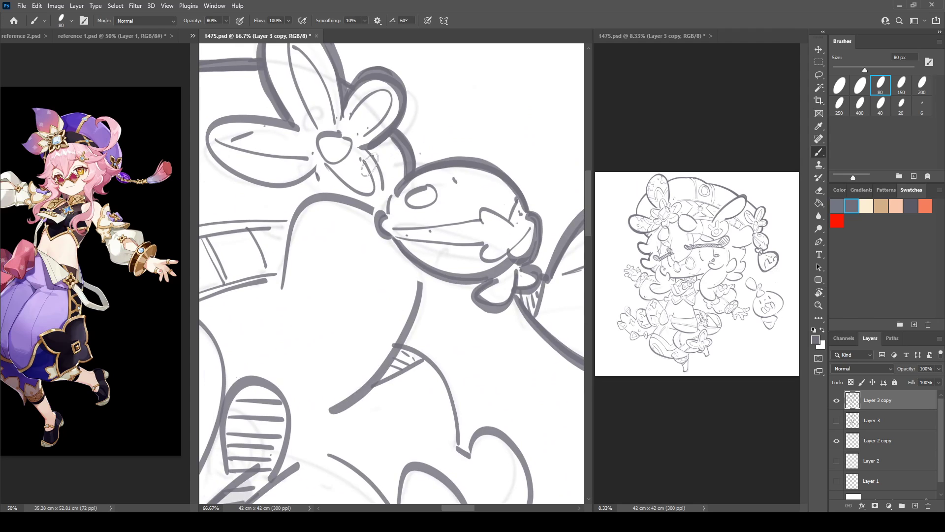
pyautogui.moveTo(407, 301)
pyautogui.mouseDown()
pyautogui.moveTo(405, 196)
pyautogui.moveTo(416, 183)
pyautogui.moveTo(327, 316)
pyautogui.mouseUp()
pyautogui.hotkey('ctrl', 'z')
pyautogui.moveTo(415, 178)
pyautogui.mouseDown()
pyautogui.moveTo(409, 210)
pyautogui.moveTo(360, 288)
pyautogui.mouseUp()
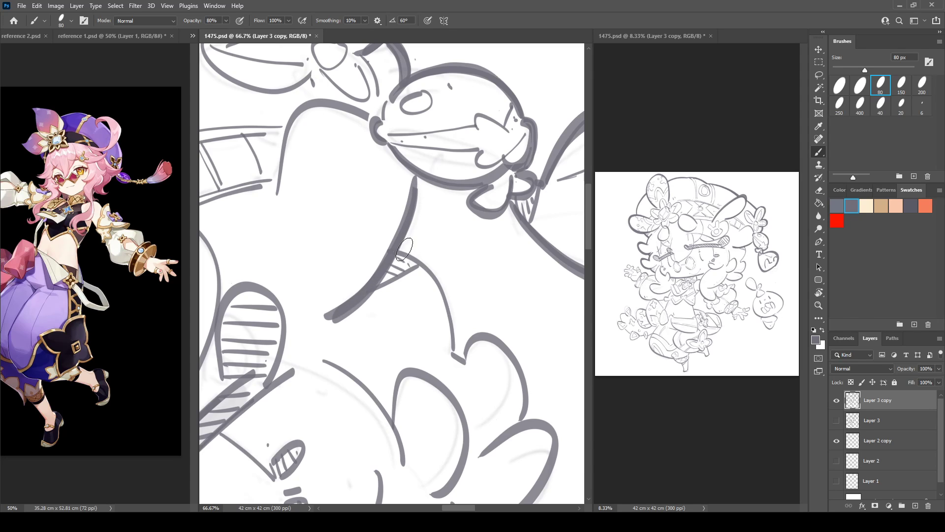
pyautogui.moveTo(396, 252)
pyautogui.mouseDown()
pyautogui.moveTo(439, 285)
pyautogui.moveTo(455, 359)
pyautogui.mouseUp()
pyautogui.hotkey('ctrl', 'z')
pyautogui.hotkey('ctrl', 'z')
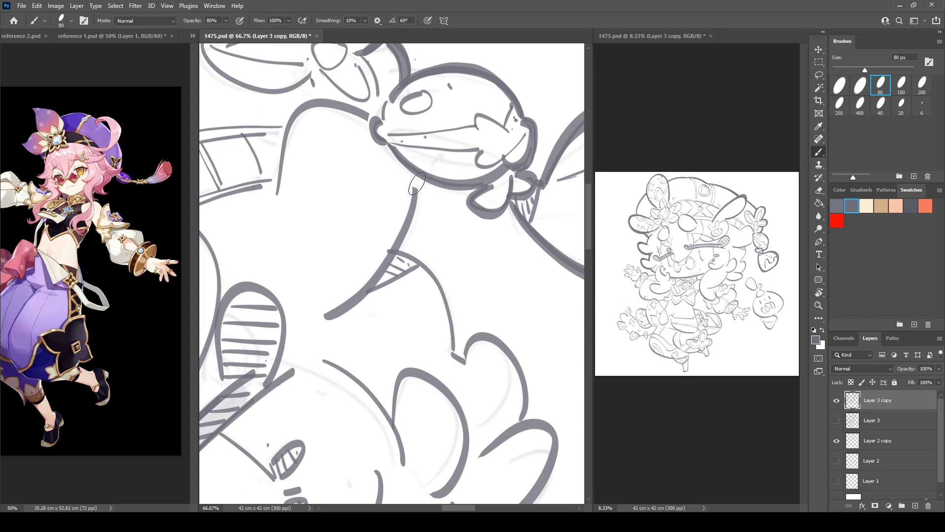
pyautogui.moveTo(417, 182); pyautogui.dragTo(398, 250)
pyautogui.hotkey('ctrl', 'z')
pyautogui.moveTo(418, 178); pyautogui.dragTo(400, 251)
pyautogui.hotkey('ctrl', 'z')
pyautogui.press('r')
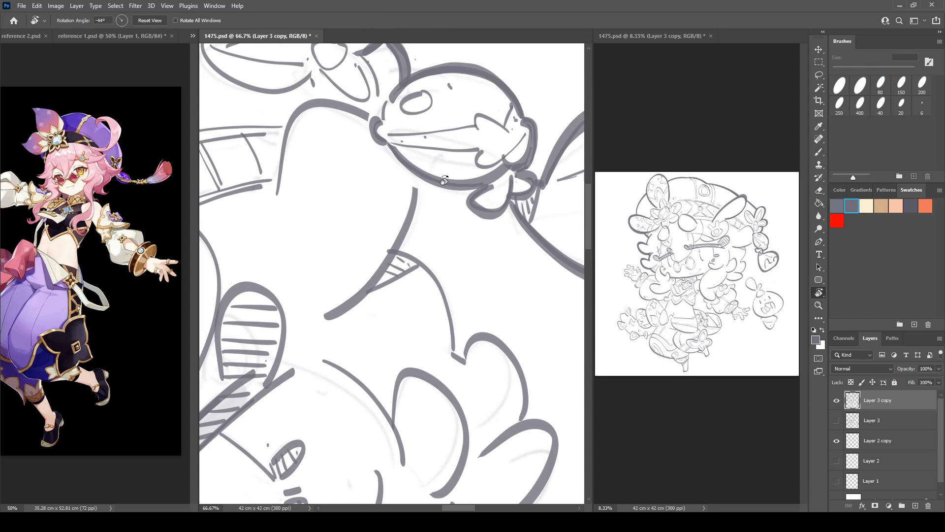
# Thicken the upper part of the hair edge between the oval ornament and the shaded gap
pyautogui.moveTo(444, 183)
pyautogui.mouseDown()
pyautogui.moveTo(406, 151)
pyautogui.moveTo(340, 176)
pyautogui.moveTo(366, 241)
pyautogui.mouseUp()
pyautogui.press('b')
pyautogui.hotkey('ctrl', 'z')
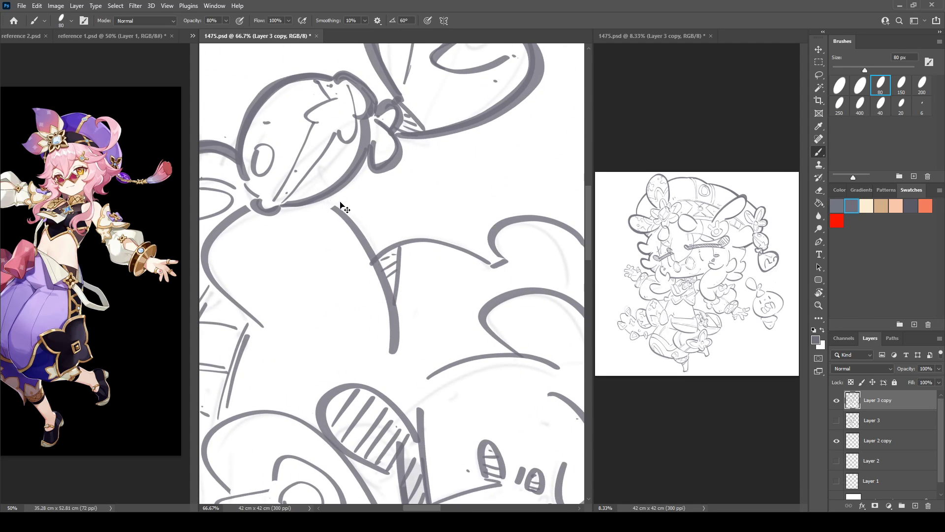
pyautogui.moveTo(324, 191); pyautogui.dragTo(386, 254)
pyautogui.hotkey('ctrl', 'z')
pyautogui.moveTo(329, 192)
pyautogui.mouseDown()
pyautogui.moveTo(383, 240)
pyautogui.moveTo(345, 160)
pyautogui.moveTo(441, 213)
pyautogui.mouseUp()
pyautogui.press('r')
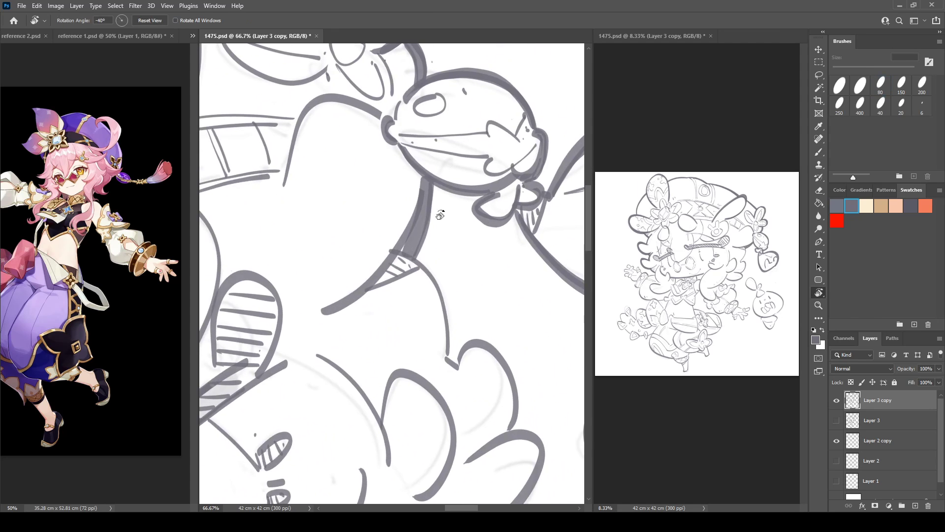
# Thicken the outer hair strand below the shaded gap and the outlines of the two outer tufts beneath it
pyautogui.press('b')
pyautogui.moveTo(407, 250)
pyautogui.mouseDown()
pyautogui.moveTo(448, 290)
pyautogui.moveTo(453, 356)
pyautogui.mouseUp()
pyautogui.hotkey('ctrl', 'z')
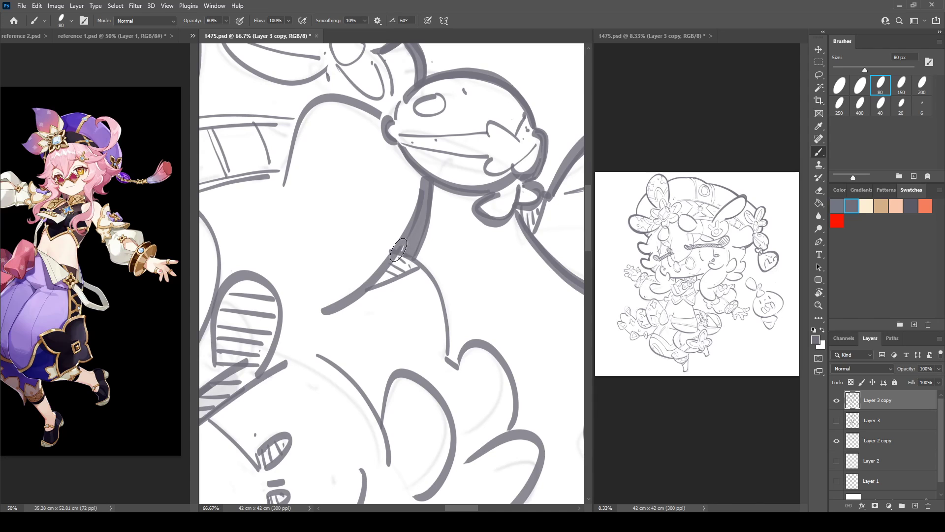
pyautogui.moveTo(404, 249)
pyautogui.mouseDown()
pyautogui.moveTo(454, 364)
pyautogui.moveTo(450, 294)
pyautogui.moveTo(456, 356)
pyautogui.moveTo(395, 257)
pyautogui.moveTo(398, 273)
pyautogui.moveTo(442, 263)
pyautogui.moveTo(455, 322)
pyautogui.moveTo(424, 264)
pyautogui.moveTo(450, 318)
pyautogui.moveTo(419, 182)
pyautogui.mouseUp()
pyautogui.press('e')
pyautogui.press('b')
pyautogui.press('r')
pyautogui.moveTo(419, 182); pyautogui.dragTo(408, 180)
pyautogui.press('b')
pyautogui.moveTo(377, 226)
pyautogui.mouseDown()
pyautogui.moveTo(434, 207)
pyautogui.moveTo(427, 259)
pyautogui.moveTo(374, 301)
pyautogui.mouseUp()
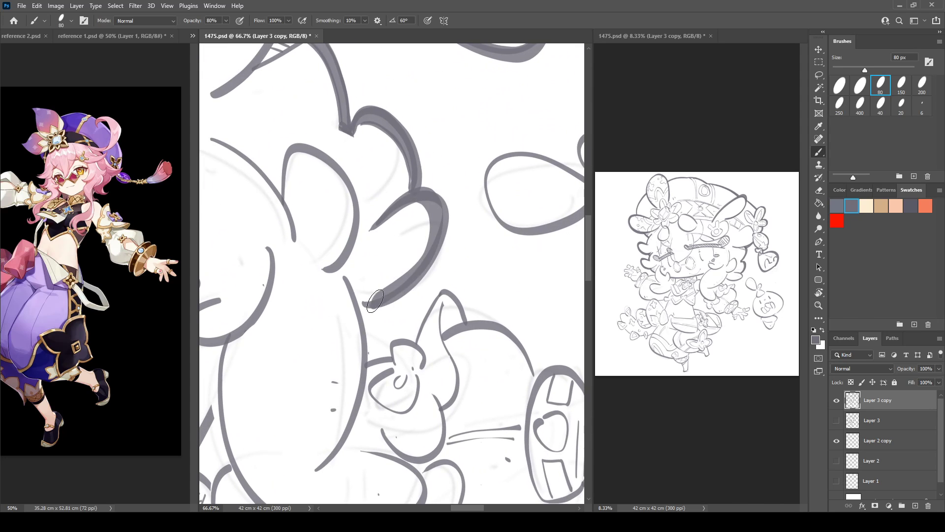
pyautogui.hotkey('ctrl', 'z')
pyautogui.moveTo(407, 194)
pyautogui.mouseDown()
pyautogui.moveTo(443, 206)
pyautogui.moveTo(415, 284)
pyautogui.moveTo(377, 311)
pyautogui.moveTo(362, 306)
pyautogui.moveTo(367, 316)
pyautogui.moveTo(360, 306)
pyautogui.moveTo(389, 307)
pyautogui.mouseUp()
# Clean up the end of the lower outer tuft's thick outline where it meets the long hair lock
pyautogui.press('r')
pyautogui.moveTo(352, 228)
pyautogui.mouseDown()
pyautogui.moveTo(367, 186)
pyautogui.moveTo(408, 180)
pyautogui.moveTo(349, 152)
pyautogui.moveTo(372, 245)
pyautogui.mouseUp()
pyautogui.press('e')
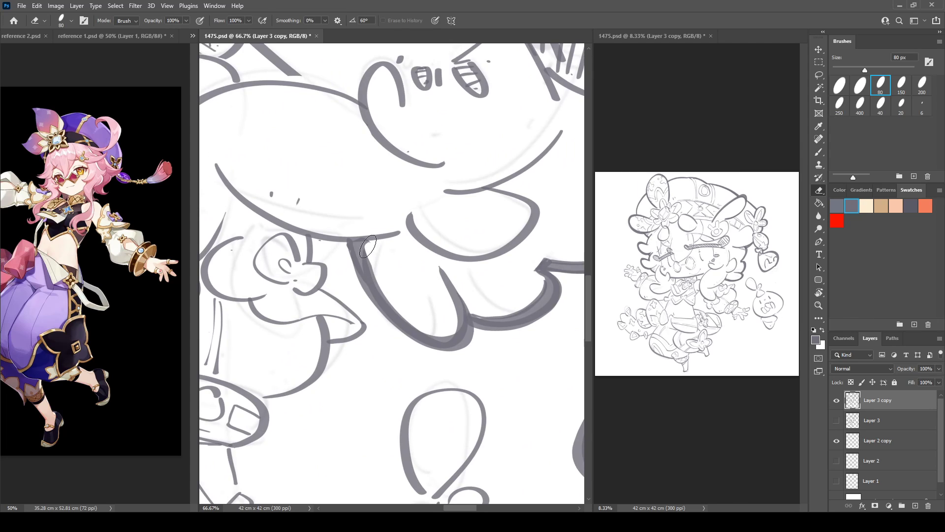
pyautogui.press('r')
pyautogui.moveTo(395, 211)
pyautogui.mouseDown()
pyautogui.moveTo(321, 266)
pyautogui.moveTo(366, 197)
pyautogui.moveTo(376, 207)
pyautogui.moveTo(447, 160)
pyautogui.moveTo(444, 235)
pyautogui.moveTo(382, 320)
pyautogui.mouseUp()
pyautogui.press('b')
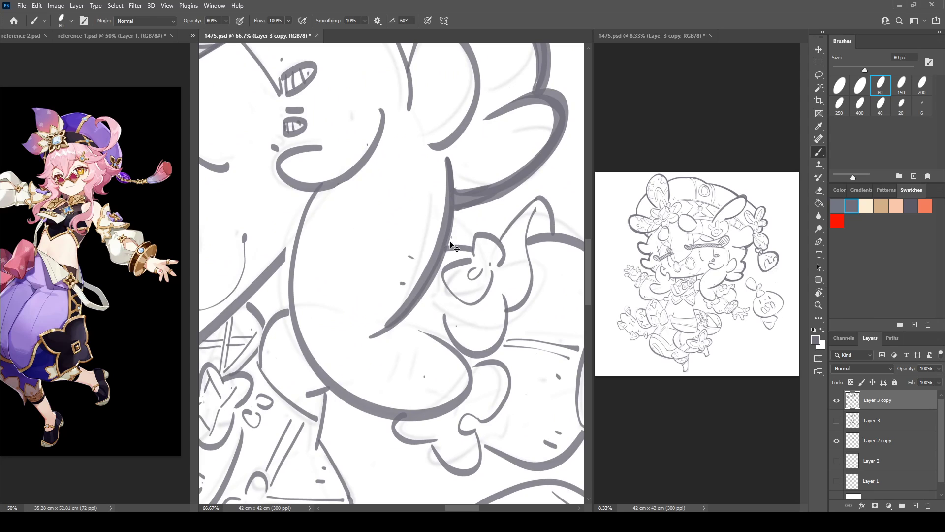
# Thicken the outer outlines of the shoulder knot, its pointed ribbon and the upper sleeve down to the cuff
pyautogui.moveTo(453, 243)
pyautogui.mouseDown()
pyautogui.moveTo(488, 240)
pyautogui.moveTo(470, 250)
pyautogui.moveTo(475, 234)
pyautogui.moveTo(500, 250)
pyautogui.moveTo(487, 230)
pyautogui.moveTo(521, 213)
pyautogui.moveTo(377, 233)
pyautogui.moveTo(397, 243)
pyautogui.moveTo(384, 225)
pyautogui.moveTo(399, 252)
pyautogui.moveTo(414, 207)
pyautogui.moveTo(442, 192)
pyautogui.moveTo(437, 216)
pyautogui.moveTo(423, 192)
pyautogui.moveTo(442, 185)
pyautogui.moveTo(455, 228)
pyautogui.moveTo(431, 230)
pyautogui.moveTo(448, 225)
pyautogui.moveTo(498, 243)
pyautogui.moveTo(512, 289)
pyautogui.mouseUp()
pyautogui.press('e')
pyautogui.press('b')
pyautogui.hotkey('ctrl', 'z')
pyautogui.moveTo(432, 231)
pyautogui.mouseDown()
pyautogui.moveTo(461, 227)
pyautogui.moveTo(508, 272)
pyautogui.moveTo(512, 295)
pyautogui.mouseUp()
pyautogui.moveTo(469, 225)
pyautogui.mouseDown()
pyautogui.moveTo(498, 239)
pyautogui.moveTo(511, 292)
pyautogui.mouseUp()
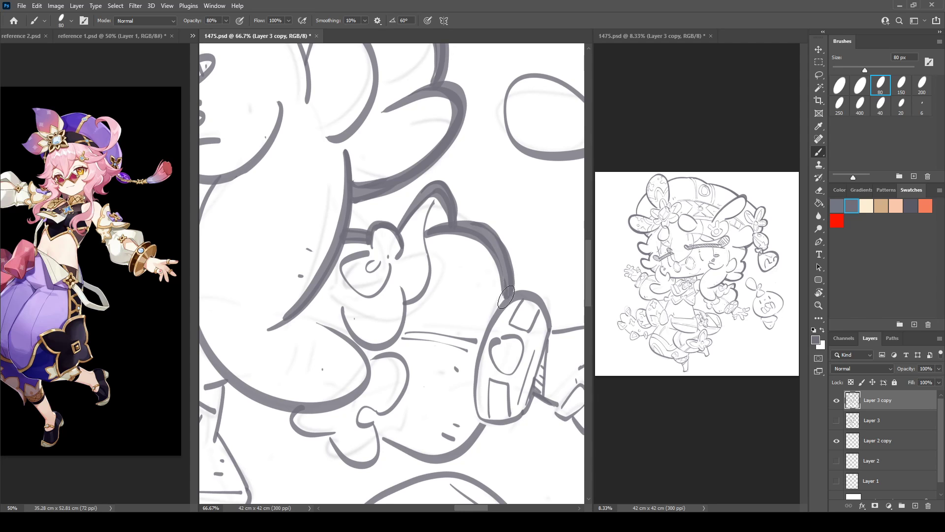
# Thicken the outer edge and the rounded tip of the long hair lock hanging beside the face
pyautogui.press('space')
pyautogui.moveTo(444, 292); pyautogui.dragTo(500, 212)
pyautogui.press('r')
pyautogui.moveTo(291, 248); pyautogui.dragTo(343, 181)
pyautogui.moveTo(383, 90)
pyautogui.mouseDown()
pyautogui.moveTo(308, 108)
pyautogui.moveTo(278, 150)
pyautogui.moveTo(296, 288)
pyautogui.moveTo(387, 315)
pyautogui.moveTo(403, 295)
pyautogui.mouseUp()
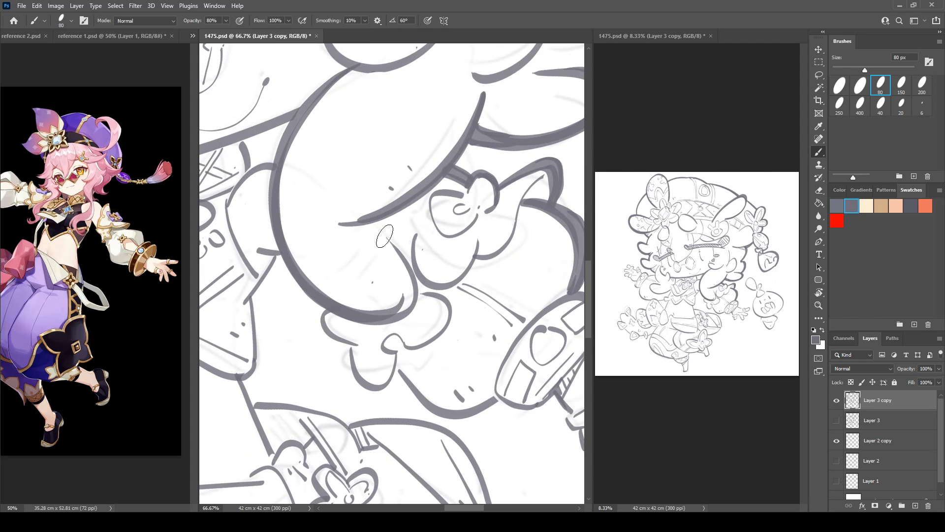
pyautogui.hotkey('ctrl', 'z')
pyautogui.moveTo(352, 67)
pyautogui.mouseDown()
pyautogui.moveTo(282, 160)
pyautogui.moveTo(277, 227)
pyautogui.moveTo(304, 282)
pyautogui.moveTo(336, 306)
pyautogui.moveTo(363, 314)
pyautogui.moveTo(413, 295)
pyautogui.mouseUp()
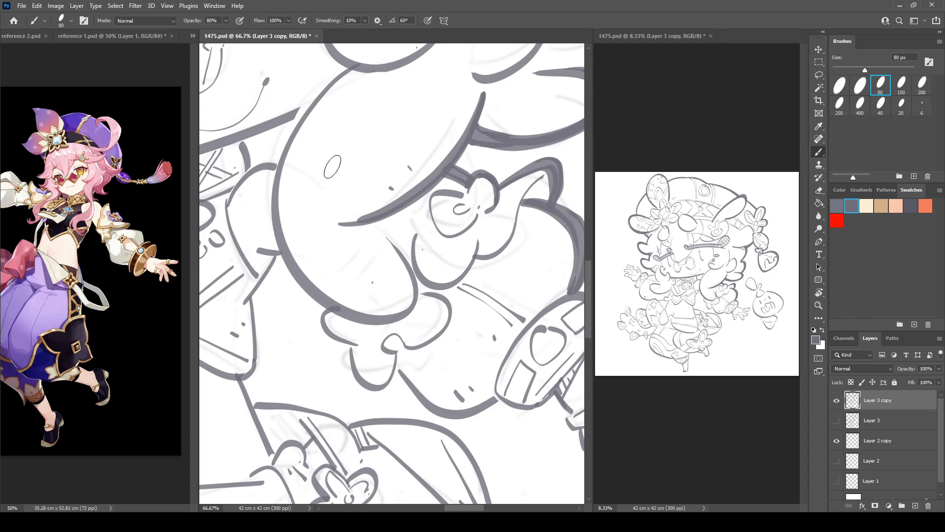
pyautogui.moveTo(366, 319)
pyautogui.mouseDown()
pyautogui.moveTo(412, 303)
pyautogui.moveTo(410, 266)
pyautogui.mouseUp()
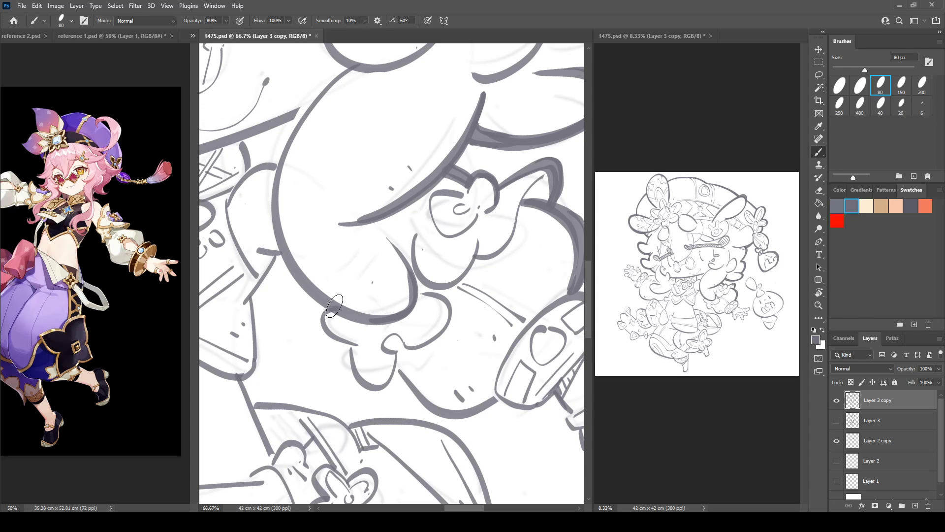
# Thicken the shoulder knot's lower ribbon outlines, the underside of the sleeve and the end of the bracelet
pyautogui.moveTo(335, 306); pyautogui.dragTo(348, 344)
pyautogui.moveTo(329, 306)
pyautogui.mouseDown()
pyautogui.moveTo(353, 347)
pyautogui.moveTo(396, 365)
pyautogui.moveTo(392, 339)
pyautogui.moveTo(389, 351)
pyautogui.moveTo(400, 351)
pyautogui.moveTo(339, 292)
pyautogui.moveTo(399, 339)
pyautogui.moveTo(438, 319)
pyautogui.mouseUp()
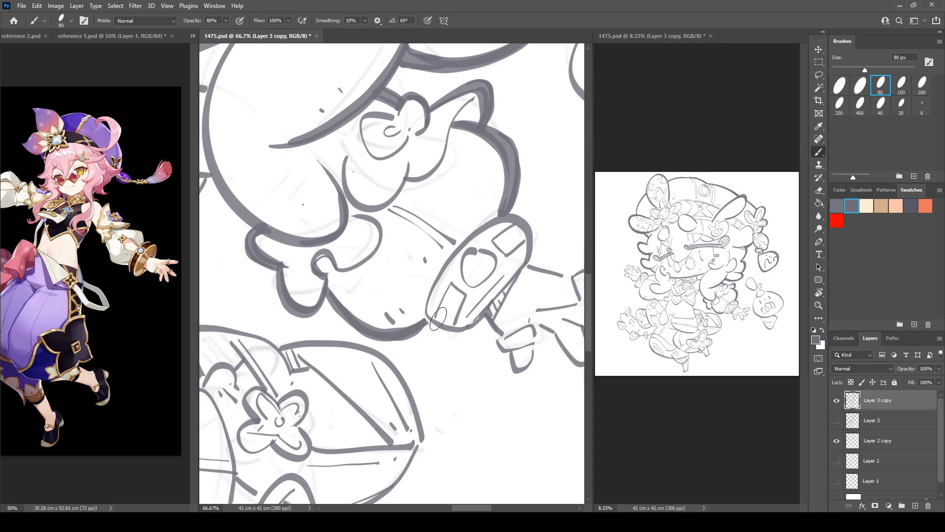
pyautogui.hotkey('ctrl', 'z')
pyautogui.moveTo(323, 287)
pyautogui.mouseDown()
pyautogui.moveTo(389, 340)
pyautogui.moveTo(427, 318)
pyautogui.moveTo(422, 306)
pyautogui.moveTo(470, 237)
pyautogui.moveTo(521, 219)
pyautogui.moveTo(527, 270)
pyautogui.mouseUp()
pyautogui.moveTo(432, 319); pyautogui.dragTo(483, 315)
# Thicken the side of the cropped top, the lower edge of its pointed flap and the short line beside the collar
pyautogui.moveTo(258, 174)
pyautogui.mouseDown()
pyautogui.moveTo(277, 205)
pyautogui.moveTo(410, 296)
pyautogui.mouseUp()
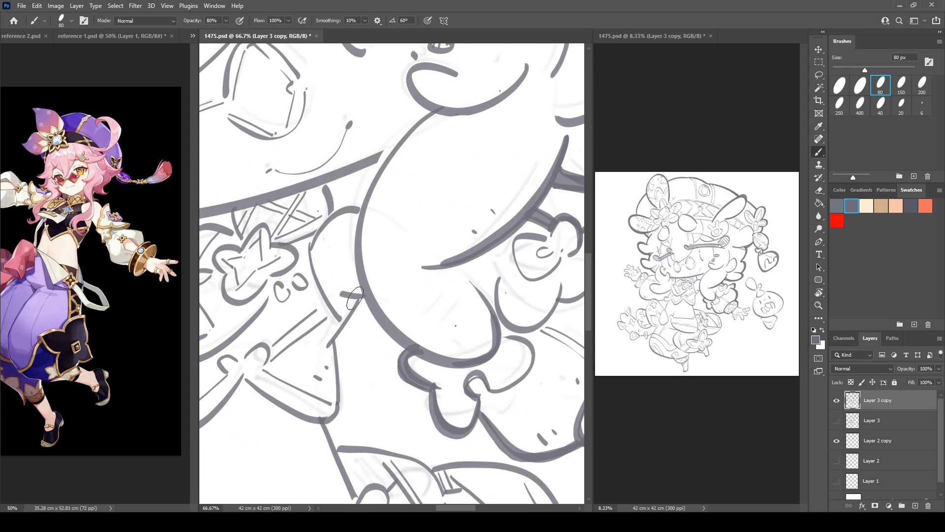
pyautogui.moveTo(340, 297)
pyautogui.mouseDown()
pyautogui.moveTo(360, 306)
pyautogui.moveTo(333, 343)
pyautogui.moveTo(412, 269)
pyautogui.moveTo(422, 337)
pyautogui.mouseUp()
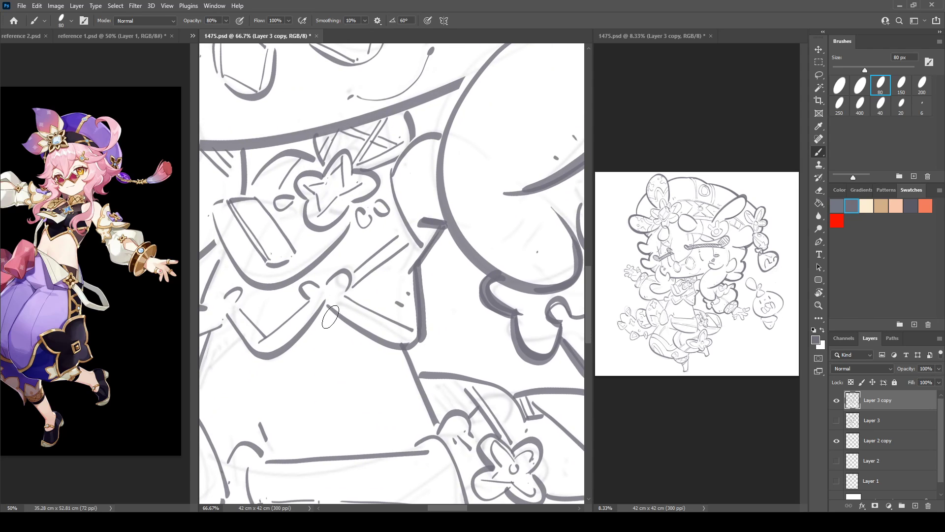
pyautogui.moveTo(328, 309)
pyautogui.mouseDown()
pyautogui.moveTo(384, 344)
pyautogui.moveTo(421, 337)
pyautogui.mouseUp()
pyautogui.moveTo(326, 308); pyautogui.dragTo(338, 317)
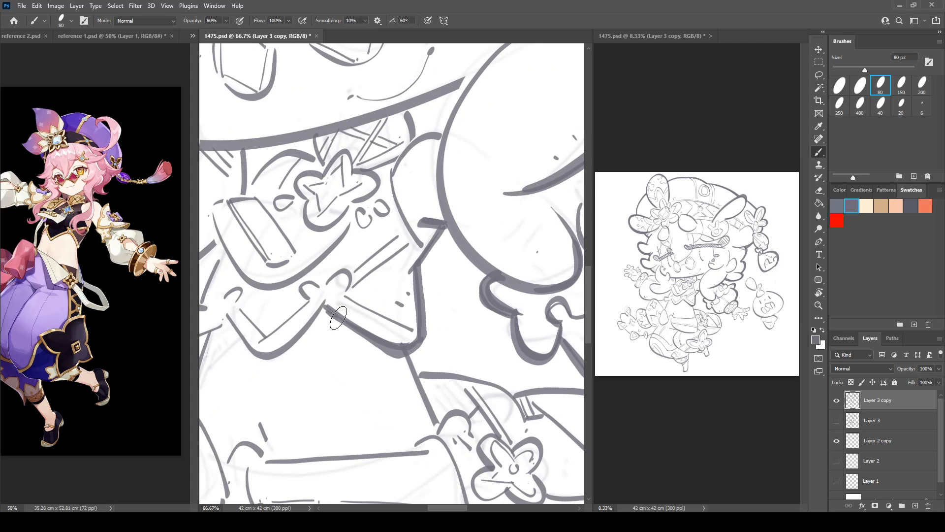
pyautogui.moveTo(392, 180); pyautogui.dragTo(357, 303)
pyautogui.moveTo(374, 231); pyautogui.dragTo(385, 257)
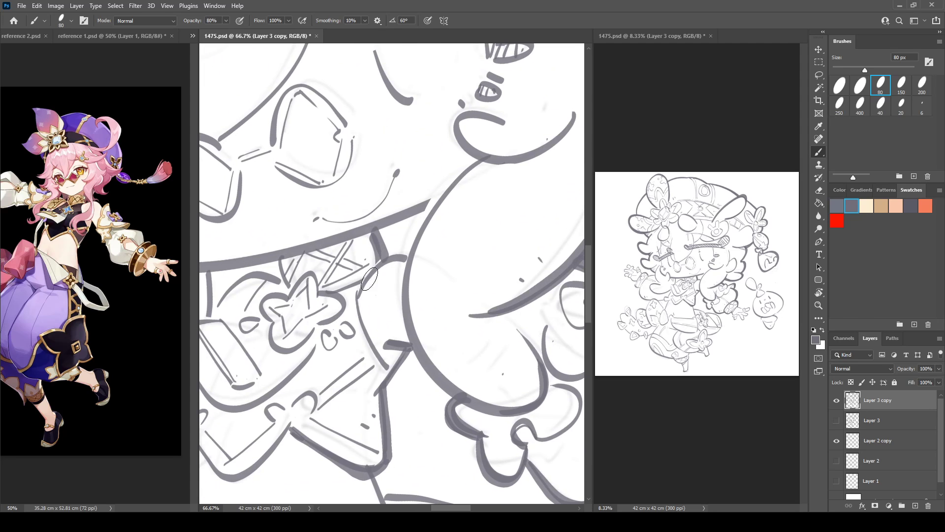
# Thicken the shoulder line where it meets the long hair lock
pyautogui.moveTo(360, 291)
pyautogui.mouseDown()
pyautogui.moveTo(383, 258)
pyautogui.moveTo(408, 255)
pyautogui.moveTo(446, 197)
pyautogui.mouseUp()
pyautogui.moveTo(483, 161)
pyautogui.mouseDown()
pyautogui.moveTo(429, 219)
pyautogui.moveTo(408, 295)
pyautogui.mouseUp()
pyautogui.moveTo(457, 207); pyautogui.dragTo(376, 353)
# Thicken the edge of the hair lock above the other sleeve, from the shaded gap down to its inner corner
pyautogui.moveTo(217, 407)
pyautogui.mouseDown()
pyautogui.moveTo(375, 345)
pyautogui.moveTo(497, 241)
pyautogui.mouseUp()
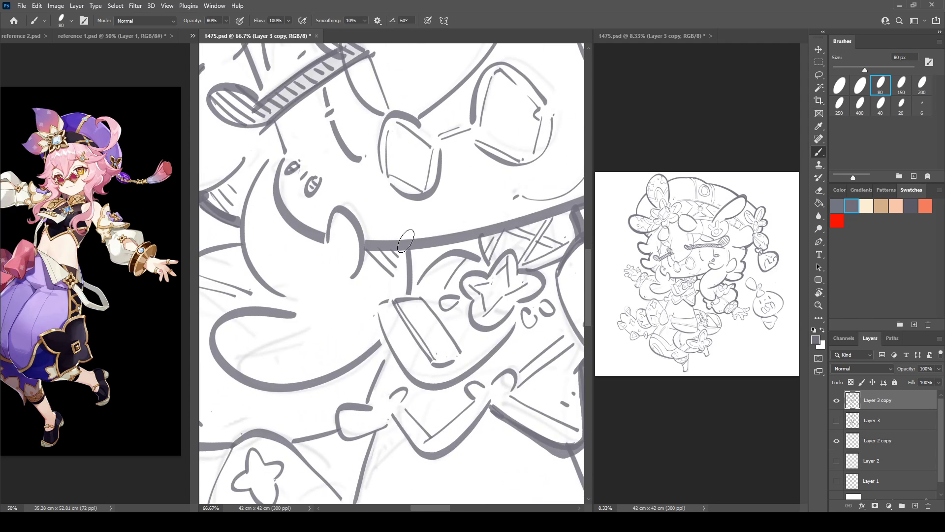
pyautogui.moveTo(378, 294); pyautogui.dragTo(546, 242)
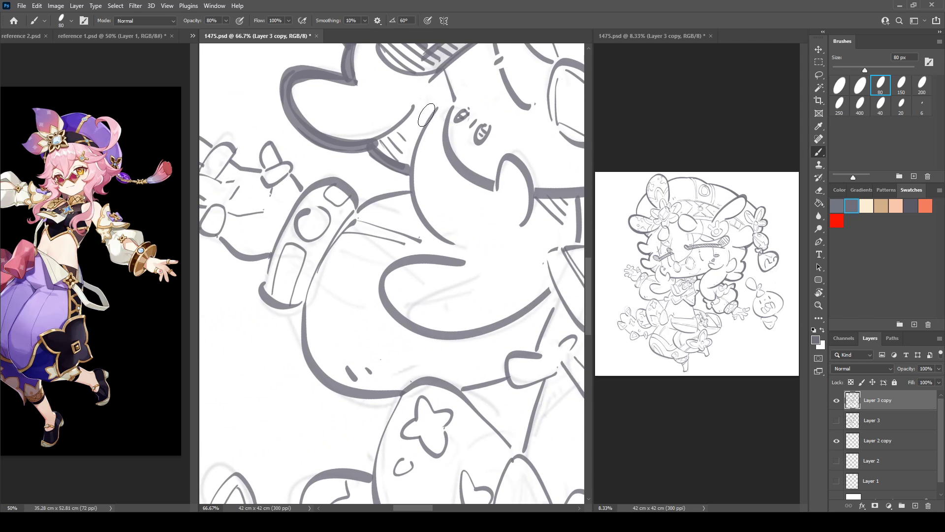
pyautogui.moveTo(427, 114)
pyautogui.mouseDown()
pyautogui.moveTo(405, 174)
pyautogui.moveTo(453, 257)
pyautogui.moveTo(451, 249)
pyautogui.mouseUp()
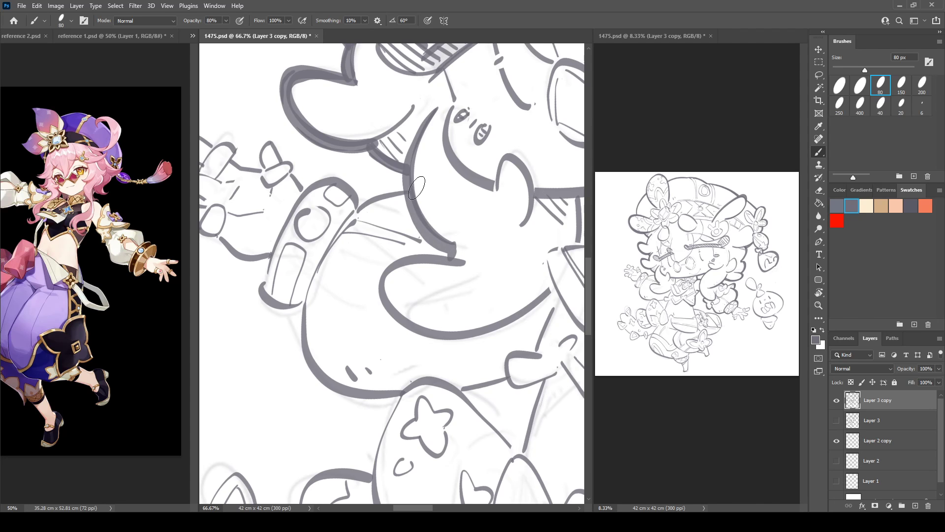
pyautogui.moveTo(416, 187)
pyautogui.mouseDown()
pyautogui.moveTo(420, 223)
pyautogui.moveTo(448, 252)
pyautogui.mouseUp()
# Thicken the lower hair curl, the sleeve outline beneath it and the upper end of the raised hand's bracelet
pyautogui.moveTo(456, 202); pyautogui.dragTo(364, 182)
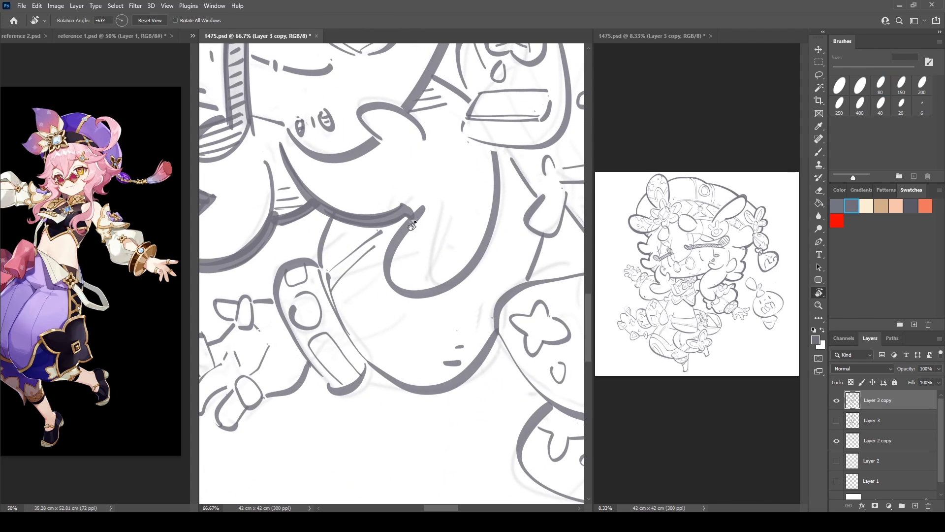
pyautogui.moveTo(409, 224)
pyautogui.mouseDown()
pyautogui.moveTo(417, 293)
pyautogui.moveTo(492, 203)
pyautogui.moveTo(484, 159)
pyautogui.mouseUp()
pyautogui.press('r')
pyautogui.moveTo(325, 212)
pyautogui.mouseDown()
pyautogui.moveTo(373, 205)
pyautogui.moveTo(334, 230)
pyautogui.moveTo(389, 183)
pyautogui.moveTo(417, 191)
pyautogui.mouseUp()
pyautogui.press('b')
pyautogui.press('r')
pyautogui.moveTo(353, 194); pyautogui.dragTo(335, 93)
pyautogui.press('b')
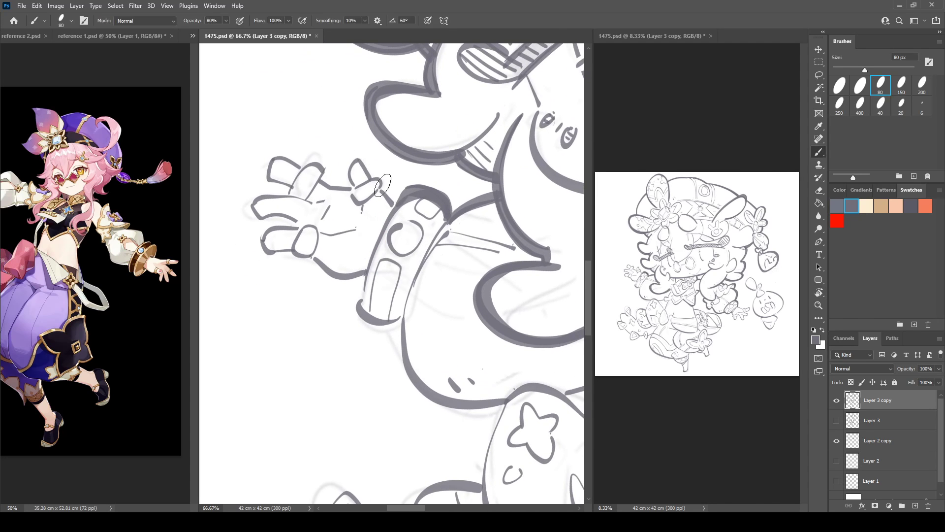
# Thicken the outlines of the open hand, from the thumb around the fingertips to the wrist
pyautogui.moveTo(354, 190)
pyautogui.mouseDown()
pyautogui.moveTo(349, 175)
pyautogui.moveTo(362, 161)
pyautogui.moveTo(394, 202)
pyautogui.mouseUp()
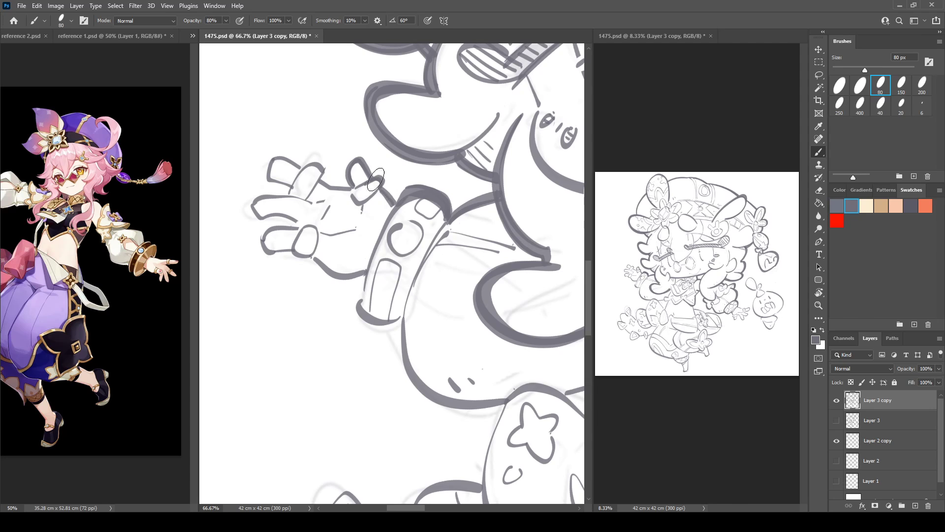
pyautogui.press('r')
pyautogui.moveTo(306, 145)
pyautogui.mouseDown()
pyautogui.moveTo(377, 120)
pyautogui.moveTo(348, 148)
pyautogui.moveTo(377, 136)
pyautogui.moveTo(402, 182)
pyautogui.mouseUp()
pyautogui.press('b')
pyautogui.moveTo(304, 150)
pyautogui.mouseDown()
pyautogui.moveTo(306, 142)
pyautogui.moveTo(358, 165)
pyautogui.mouseUp()
pyautogui.hotkey('ctrl', 'z')
pyautogui.moveTo(302, 154)
pyautogui.mouseDown()
pyautogui.moveTo(313, 142)
pyautogui.moveTo(348, 162)
pyautogui.moveTo(335, 184)
pyautogui.mouseUp()
pyautogui.hotkey('ctrl', 'z')
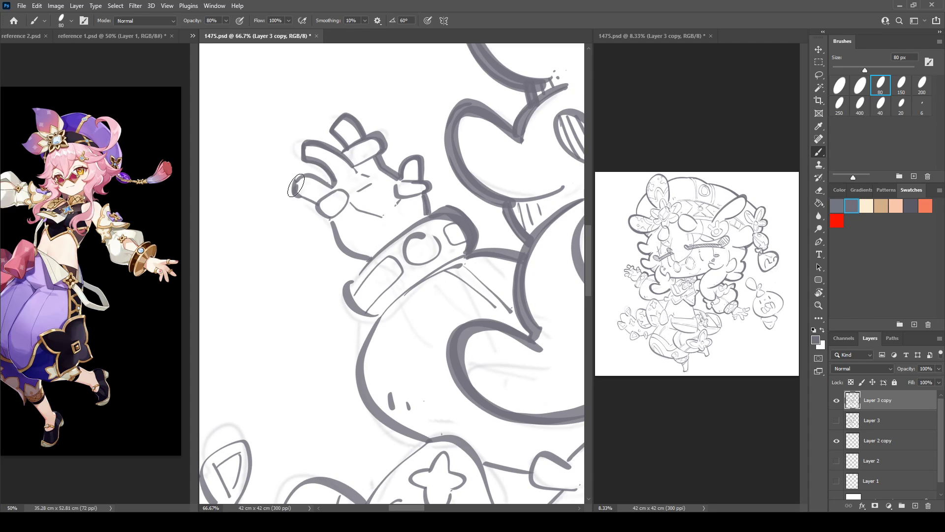
pyautogui.press('e')
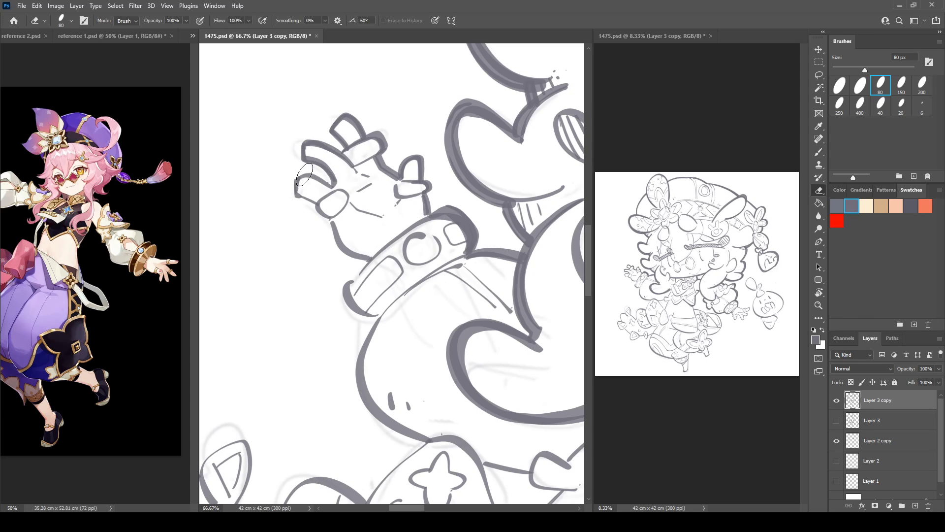
pyautogui.press('b')
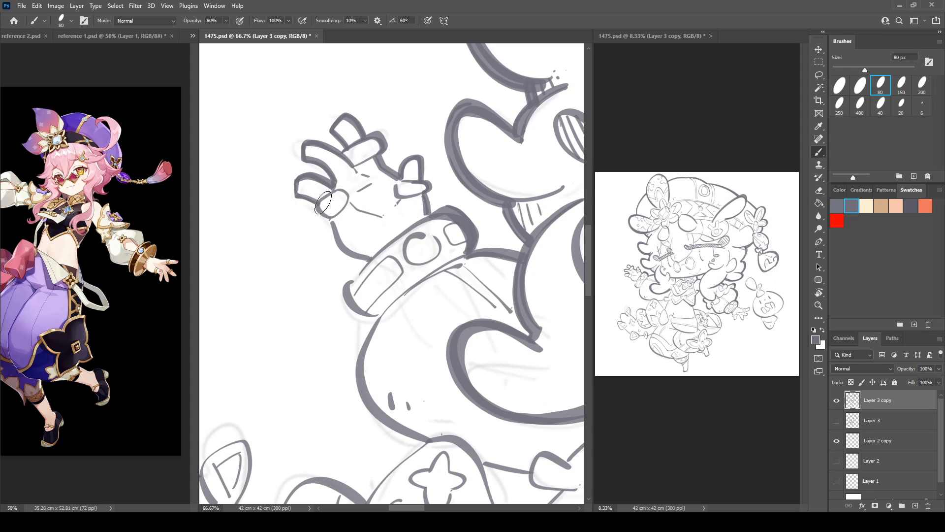
pyautogui.moveTo(317, 205)
pyautogui.mouseDown()
pyautogui.moveTo(338, 188)
pyautogui.moveTo(349, 202)
pyautogui.moveTo(331, 221)
pyautogui.moveTo(348, 202)
pyautogui.moveTo(336, 244)
pyautogui.moveTo(368, 258)
pyautogui.mouseUp()
# Thicken the open hand's bracelet outline, the sleeve's lower edge and the waist lines beside the small ribbon end
pyautogui.press('r')
pyautogui.moveTo(371, 205); pyautogui.dragTo(334, 233)
pyautogui.press('b')
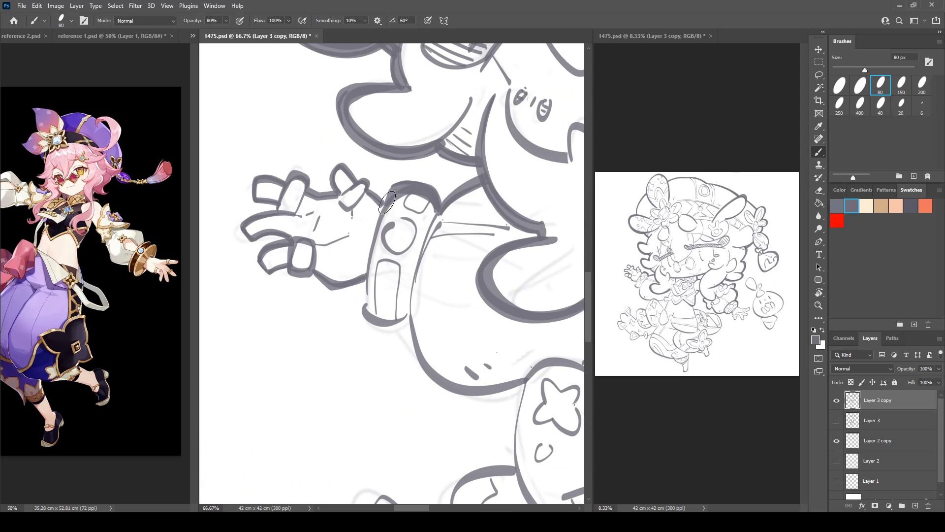
pyautogui.moveTo(387, 202)
pyautogui.mouseDown()
pyautogui.moveTo(369, 321)
pyautogui.moveTo(381, 329)
pyautogui.moveTo(413, 323)
pyautogui.mouseUp()
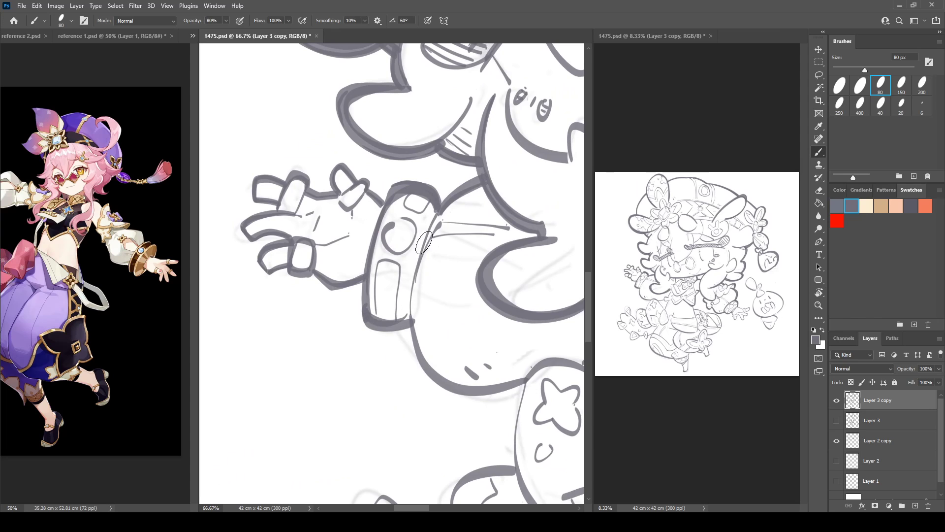
pyautogui.moveTo(423, 249)
pyautogui.mouseDown()
pyautogui.moveTo(414, 325)
pyautogui.moveTo(356, 227)
pyautogui.moveTo(374, 273)
pyautogui.moveTo(470, 275)
pyautogui.mouseUp()
pyautogui.moveTo(544, 243)
pyautogui.mouseDown()
pyautogui.moveTo(388, 281)
pyautogui.moveTo(455, 264)
pyautogui.mouseUp()
pyautogui.moveTo(438, 220)
pyautogui.mouseDown()
pyautogui.moveTo(445, 337)
pyautogui.moveTo(397, 243)
pyautogui.mouseUp()
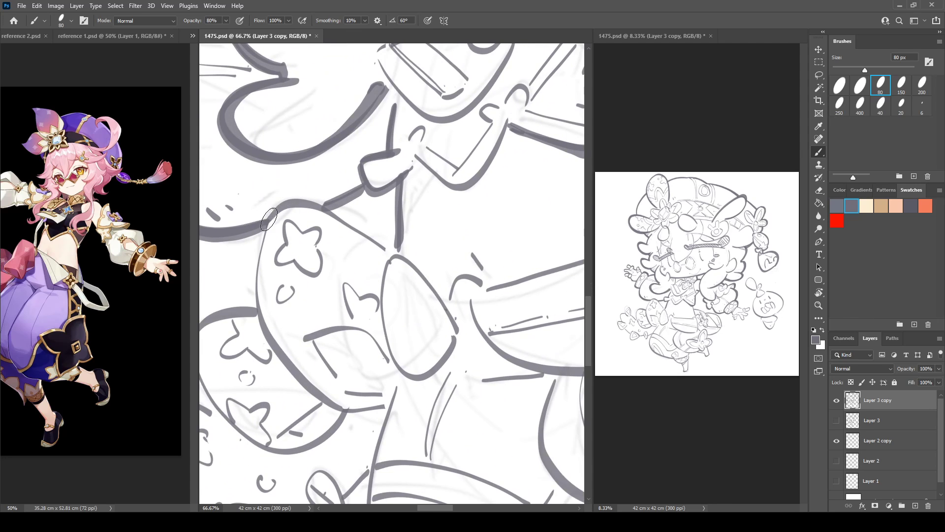
# Thicken the outline of the large star-patterned bow loop at the waist
pyautogui.moveTo(263, 245)
pyautogui.mouseDown()
pyautogui.moveTo(271, 217)
pyautogui.moveTo(300, 202)
pyautogui.moveTo(392, 263)
pyautogui.mouseUp()
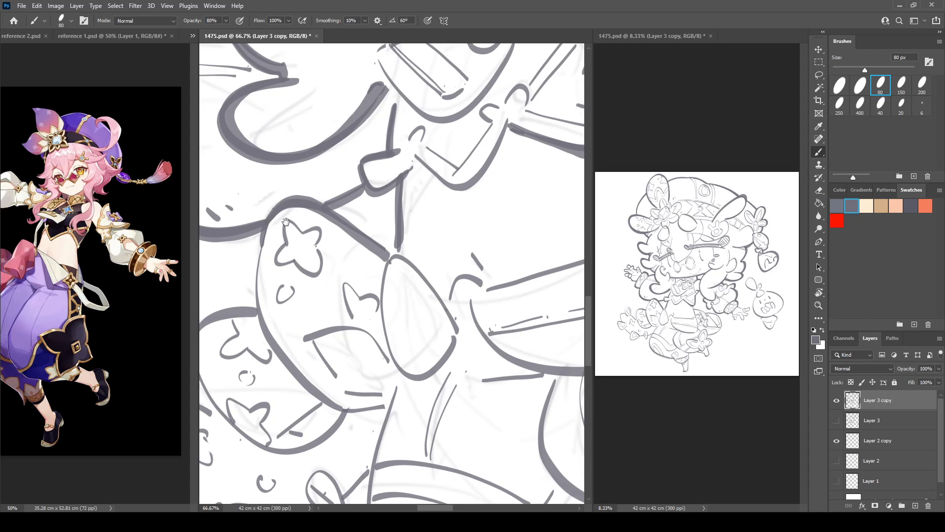
pyautogui.scroll(-3, 314, 195)
pyautogui.hscroll(-2, 314, 196)
pyautogui.moveTo(314, 196)
pyautogui.mouseDown()
pyautogui.moveTo(308, 241)
pyautogui.moveTo(328, 295)
pyautogui.moveTo(400, 357)
pyautogui.mouseUp()
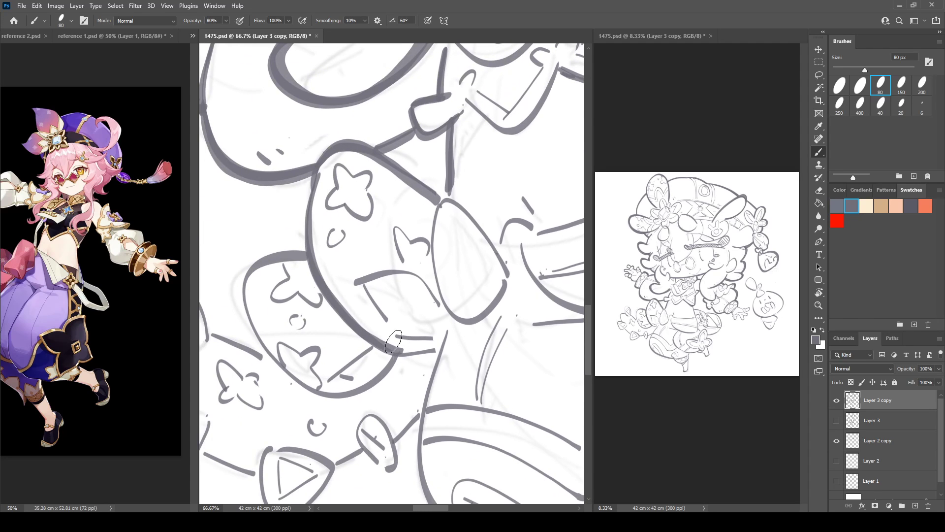
# Thicken the outline of the smaller star-patterned bow loop behind the large one
pyautogui.hscroll(-2, 397, 266)
pyautogui.moveTo(326, 257); pyautogui.dragTo(323, 297)
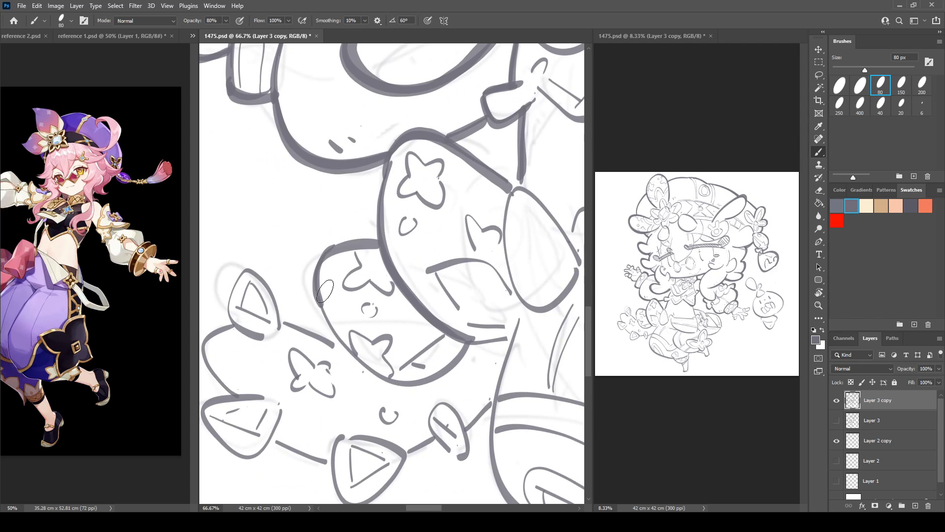
pyautogui.hotkey('ctrl', 'z')
pyautogui.moveTo(326, 256)
pyautogui.mouseDown()
pyautogui.moveTo(318, 282)
pyautogui.moveTo(330, 322)
pyautogui.moveTo(384, 380)
pyautogui.moveTo(405, 381)
pyautogui.moveTo(477, 338)
pyautogui.mouseUp()
pyautogui.moveTo(455, 297)
pyautogui.mouseDown()
pyautogui.moveTo(406, 353)
pyautogui.moveTo(335, 291)
pyautogui.mouseUp()
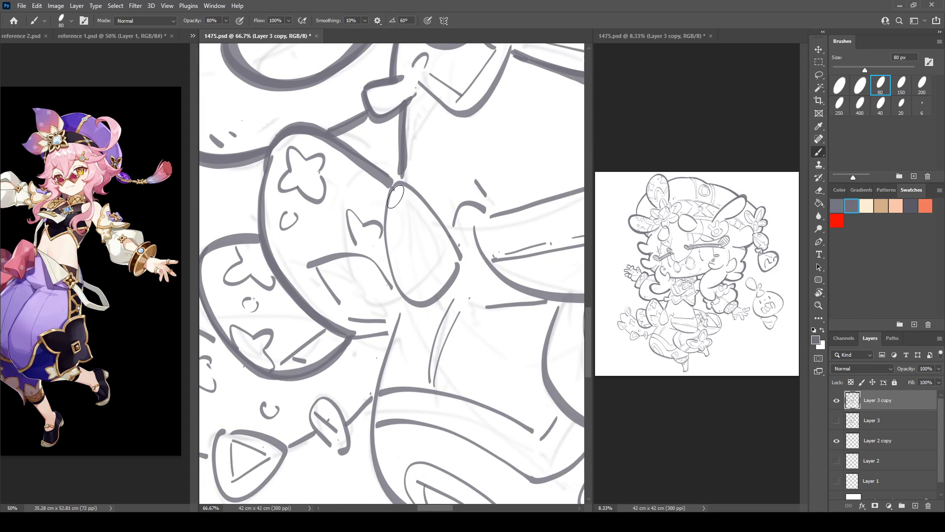
# Thicken both sides of the oval bow knot at the waist
pyautogui.moveTo(398, 183)
pyautogui.mouseDown()
pyautogui.moveTo(391, 239)
pyautogui.moveTo(416, 310)
pyautogui.mouseUp()
pyautogui.hotkey('ctrl', 'z')
pyautogui.moveTo(393, 185)
pyautogui.mouseDown()
pyautogui.moveTo(385, 251)
pyautogui.moveTo(416, 304)
pyautogui.mouseUp()
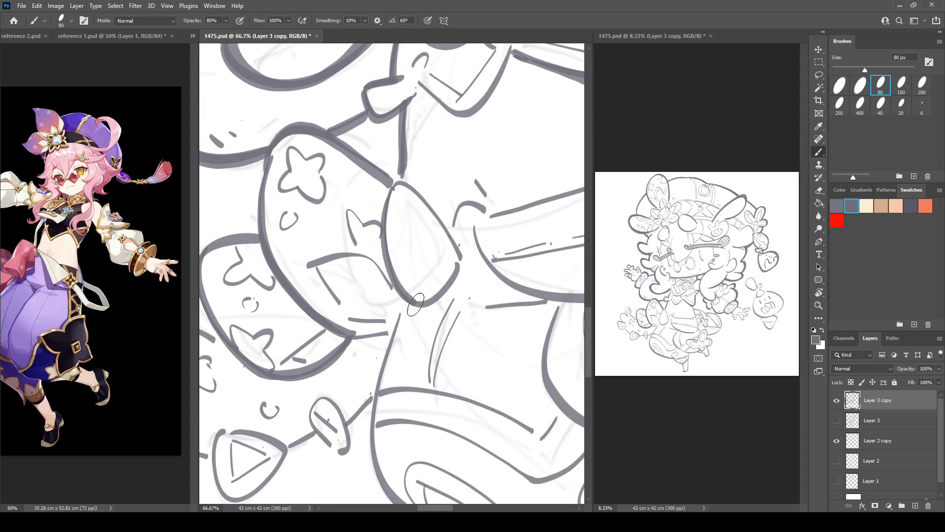
pyautogui.moveTo(392, 189)
pyautogui.mouseDown()
pyautogui.moveTo(429, 216)
pyautogui.moveTo(454, 258)
pyautogui.mouseUp()
# Thicken the outer edge of the puffy trousers from the bow knot down to the bottom curve
pyautogui.moveTo(399, 327)
pyautogui.mouseDown()
pyautogui.moveTo(405, 255)
pyautogui.moveTo(394, 222)
pyautogui.moveTo(360, 208)
pyautogui.moveTo(330, 338)
pyautogui.moveTo(343, 365)
pyautogui.mouseUp()
pyautogui.moveTo(370, 262); pyautogui.dragTo(308, 246)
pyautogui.hotkey('ctrl', 'z')
pyautogui.moveTo(299, 173)
pyautogui.mouseDown()
pyautogui.moveTo(271, 274)
pyautogui.moveTo(283, 342)
pyautogui.moveTo(308, 377)
pyautogui.moveTo(393, 402)
pyautogui.moveTo(507, 388)
pyautogui.mouseUp()
pyautogui.moveTo(404, 310); pyautogui.dragTo(590, 306)
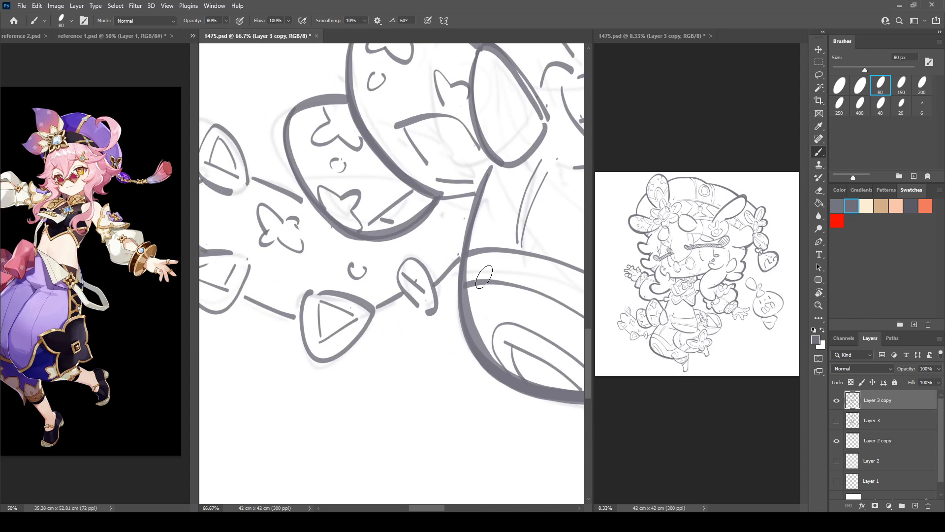
# Thicken the small oval bead on the sash edge and the line segments connecting it to the trousers and triangular ornament
pyautogui.moveTo(397, 280); pyautogui.dragTo(430, 314)
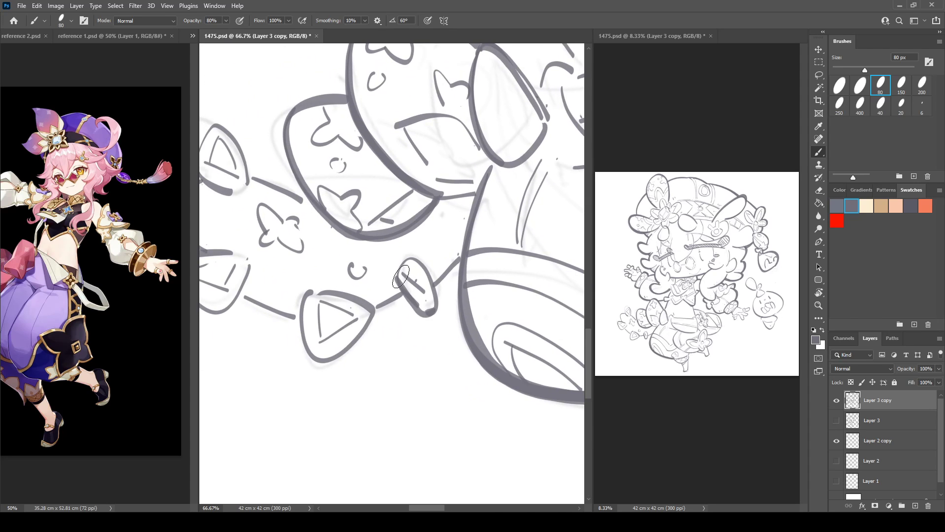
pyautogui.moveTo(400, 274)
pyautogui.mouseDown()
pyautogui.moveTo(425, 321)
pyautogui.moveTo(417, 292)
pyautogui.moveTo(402, 289)
pyautogui.moveTo(429, 314)
pyautogui.mouseUp()
pyautogui.hotkey('ctrl', 'z')
pyautogui.hotkey('ctrl', 'z')
pyautogui.hotkey('ctrl', 'z')
pyautogui.press('e')
pyautogui.press('b')
pyautogui.moveTo(405, 266)
pyautogui.mouseDown()
pyautogui.moveTo(435, 309)
pyautogui.moveTo(403, 267)
pyautogui.moveTo(435, 294)
pyautogui.moveTo(362, 217)
pyautogui.mouseUp()
pyautogui.hotkey('ctrl', 'z')
pyautogui.press('r')
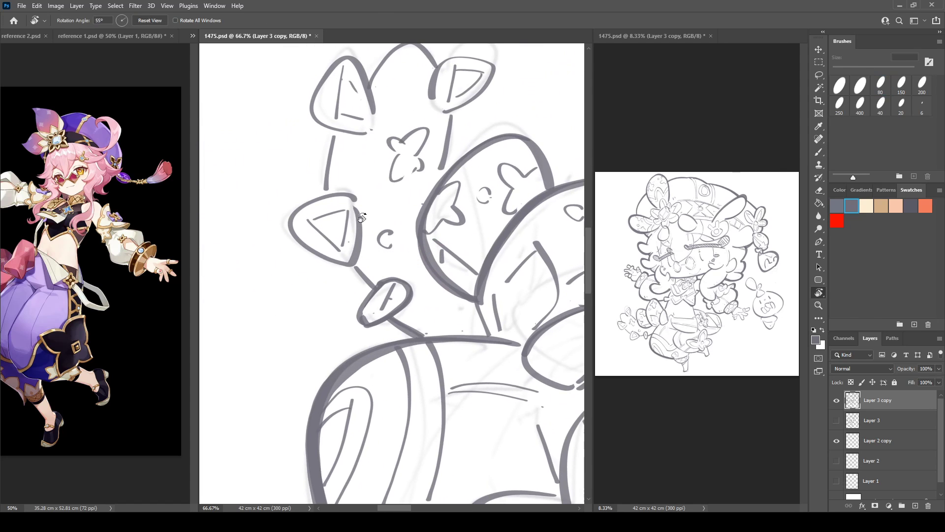
pyautogui.moveTo(357, 268)
pyautogui.mouseDown()
pyautogui.moveTo(266, 273)
pyautogui.moveTo(248, 290)
pyautogui.moveTo(295, 321)
pyautogui.mouseUp()
pyautogui.press('b')
# Thicken the lower sash edge and the outline of the middle triangular ornament
pyautogui.moveTo(234, 275); pyautogui.dragTo(289, 319)
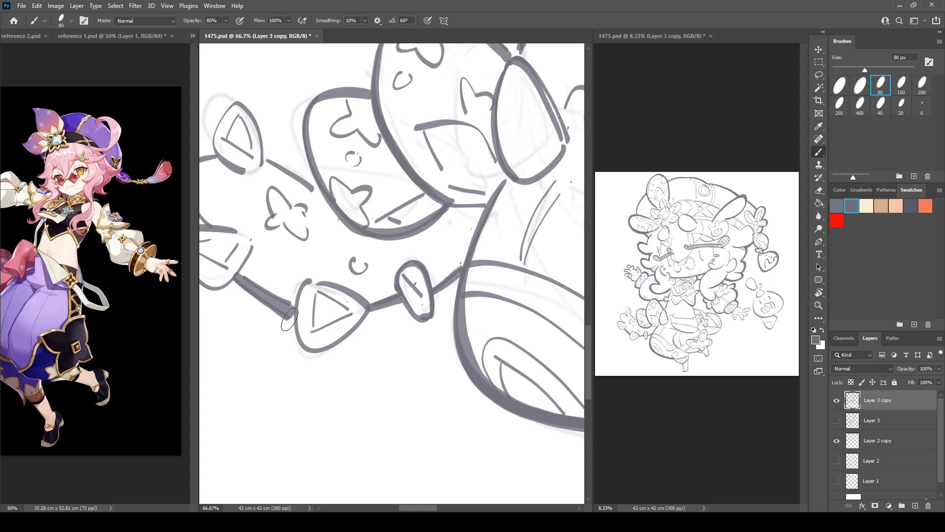
pyautogui.moveTo(306, 286)
pyautogui.mouseDown()
pyautogui.moveTo(295, 326)
pyautogui.moveTo(305, 349)
pyautogui.moveTo(325, 351)
pyautogui.moveTo(367, 306)
pyautogui.mouseUp()
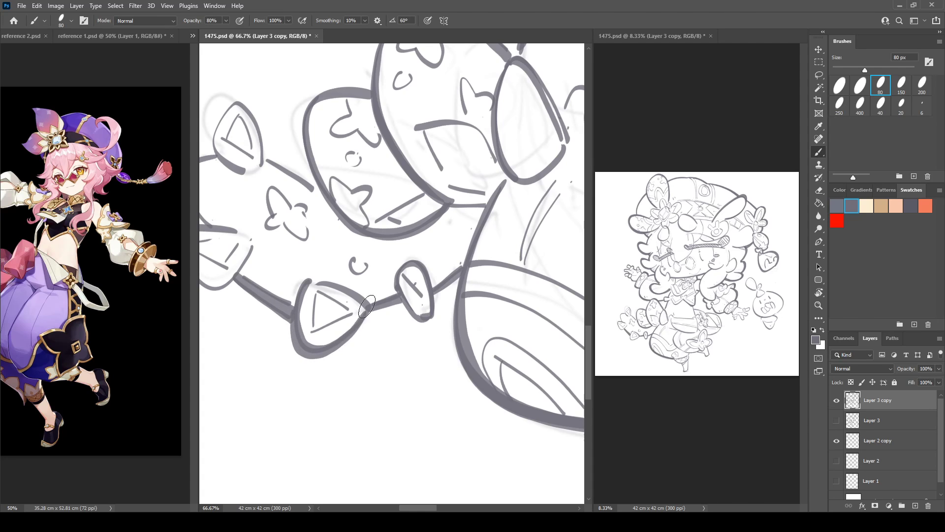
pyautogui.moveTo(312, 278); pyautogui.dragTo(368, 299)
# Thicken the outermost triangular ornament and the curved sash edge above it
pyautogui.moveTo(304, 256); pyautogui.dragTo(473, 294)
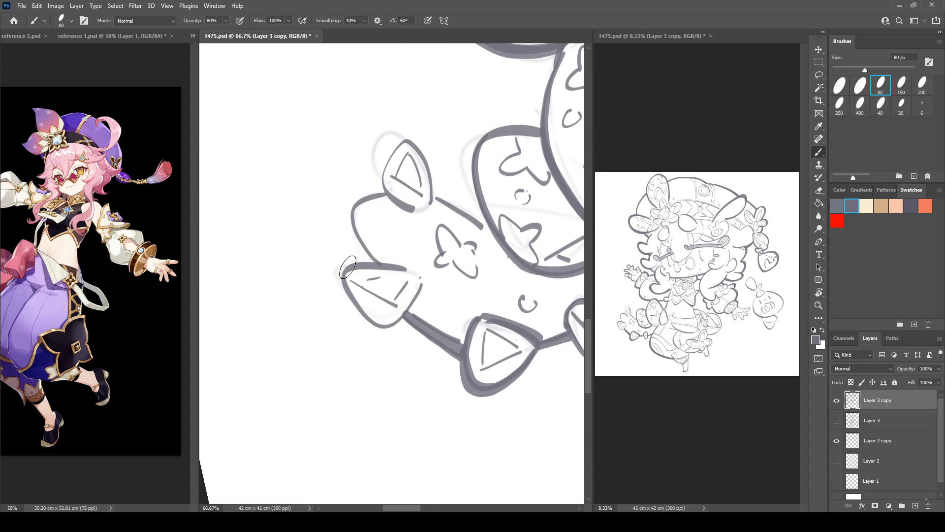
pyautogui.moveTo(344, 279)
pyautogui.mouseDown()
pyautogui.moveTo(365, 318)
pyautogui.moveTo(386, 328)
pyautogui.moveTo(412, 301)
pyautogui.moveTo(346, 269)
pyautogui.moveTo(420, 275)
pyautogui.moveTo(407, 317)
pyautogui.mouseUp()
pyautogui.moveTo(383, 195)
pyautogui.mouseDown()
pyautogui.moveTo(356, 209)
pyautogui.moveTo(380, 259)
pyautogui.mouseUp()
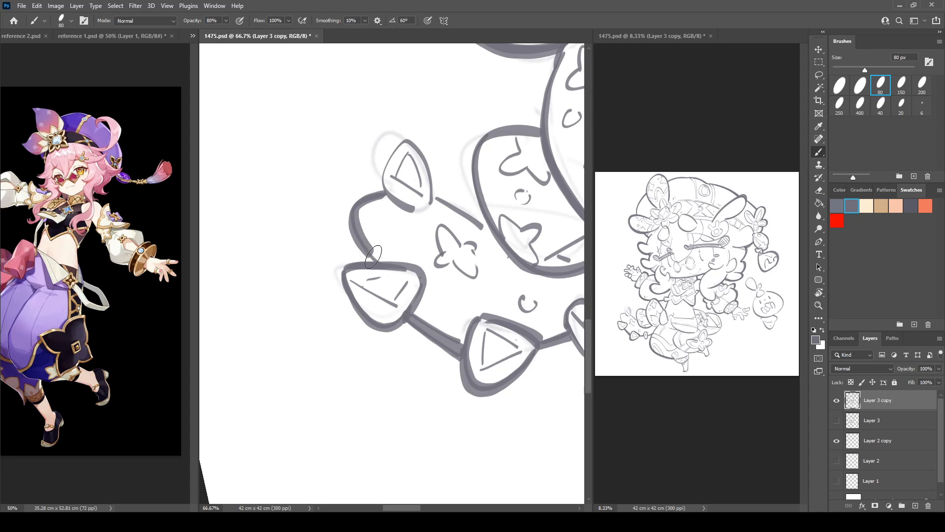
# Thicken the upper pointed ornament with its inner triangle and the sash edge leading to the smaller bow loop
pyautogui.moveTo(386, 191)
pyautogui.mouseDown()
pyautogui.moveTo(403, 142)
pyautogui.moveTo(415, 143)
pyautogui.moveTo(431, 203)
pyautogui.moveTo(383, 189)
pyautogui.moveTo(425, 210)
pyautogui.mouseUp()
pyautogui.press('e')
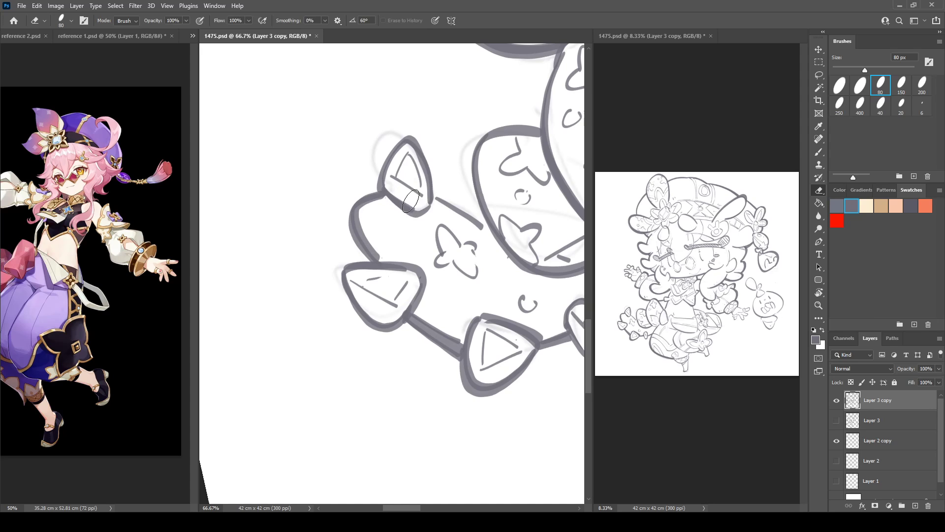
pyautogui.press('b')
pyautogui.moveTo(395, 177)
pyautogui.mouseDown()
pyautogui.moveTo(422, 197)
pyautogui.moveTo(398, 174)
pyautogui.moveTo(411, 161)
pyautogui.mouseUp()
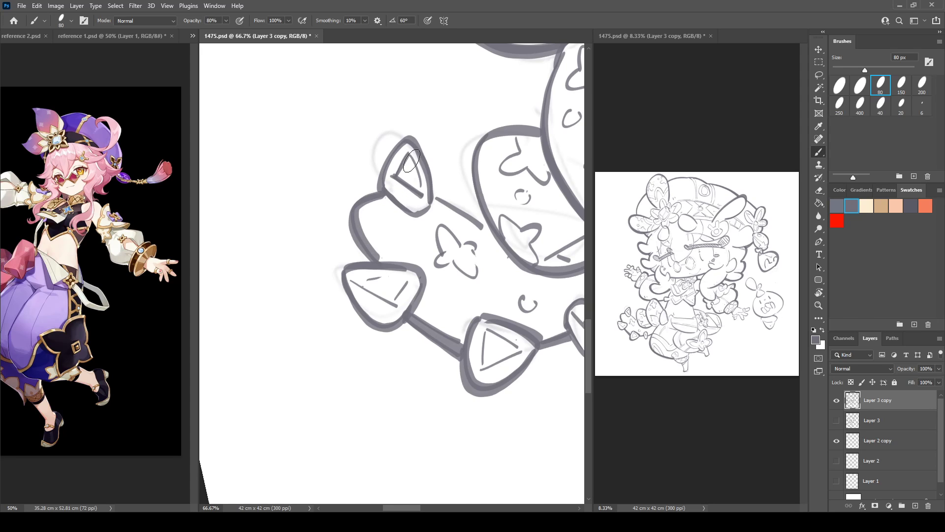
pyautogui.moveTo(436, 197); pyautogui.dragTo(482, 227)
pyautogui.moveTo(441, 198)
pyautogui.mouseDown()
pyautogui.moveTo(269, 169)
pyautogui.moveTo(313, 196)
pyautogui.mouseUp()
pyautogui.moveTo(430, 215); pyautogui.dragTo(332, 244)
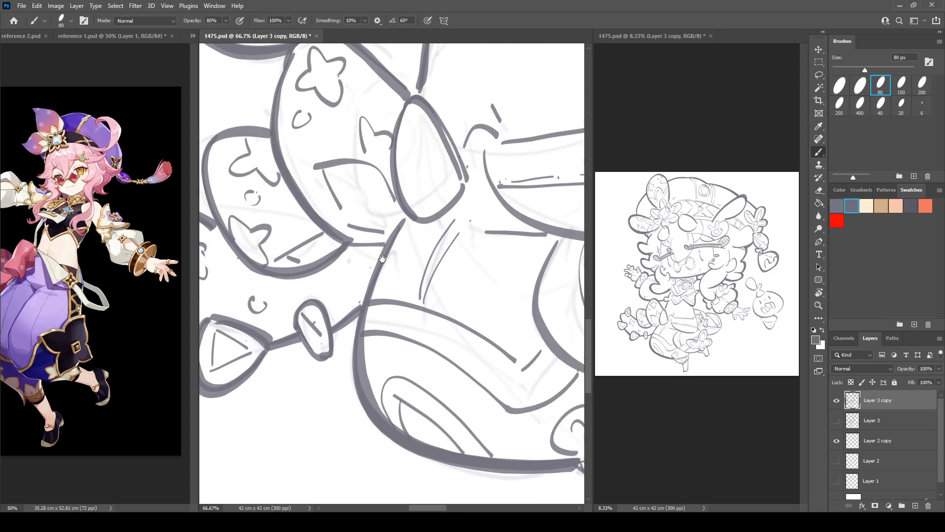
# Thicken the lower edge of the cross-hatched band below the trousers
pyautogui.moveTo(527, 230); pyautogui.dragTo(378, 198)
pyautogui.press('r')
pyautogui.moveTo(467, 286)
pyautogui.mouseDown()
pyautogui.moveTo(465, 296)
pyautogui.moveTo(398, 159)
pyautogui.mouseUp()
pyautogui.press('b')
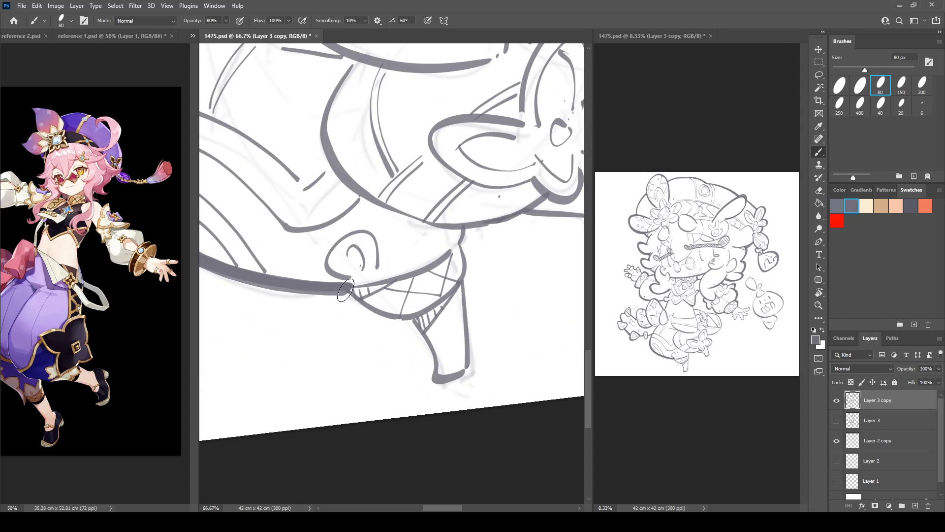
pyautogui.moveTo(345, 290)
pyautogui.mouseDown()
pyautogui.moveTo(396, 325)
pyautogui.moveTo(416, 316)
pyautogui.mouseUp()
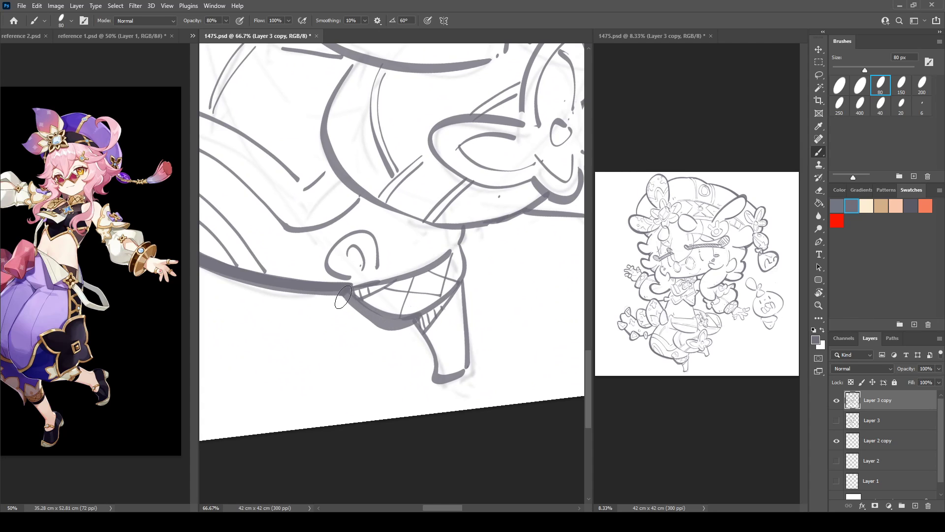
pyautogui.moveTo(343, 297)
pyautogui.mouseDown()
pyautogui.moveTo(380, 329)
pyautogui.moveTo(421, 317)
pyautogui.mouseUp()
# Thicken the side of the cross-hatched band and the outline of the lower leg and foot beneath it
pyautogui.moveTo(468, 227)
pyautogui.mouseDown()
pyautogui.moveTo(463, 249)
pyautogui.moveTo(472, 229)
pyautogui.moveTo(462, 254)
pyautogui.moveTo(456, 242)
pyautogui.moveTo(465, 262)
pyautogui.moveTo(460, 289)
pyautogui.moveTo(466, 257)
pyautogui.moveTo(468, 284)
pyautogui.mouseUp()
pyautogui.press('e')
pyautogui.press('b')
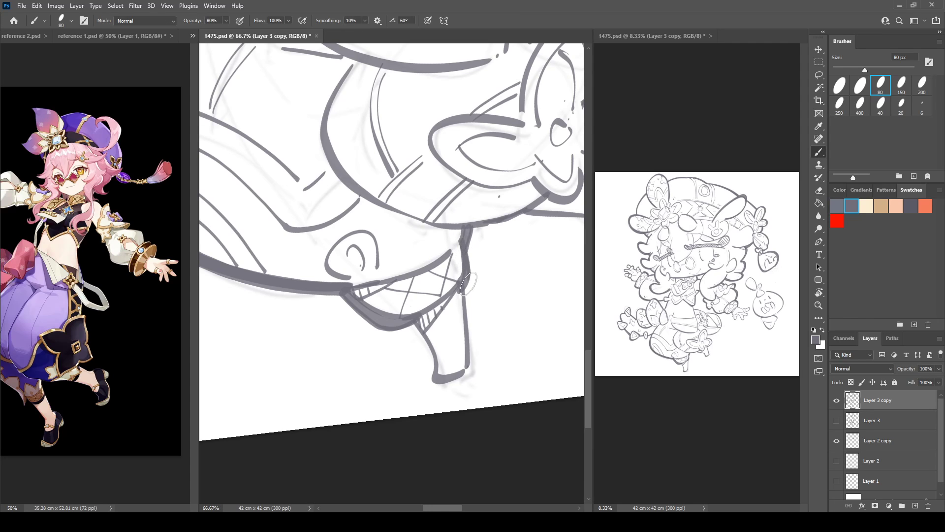
pyautogui.moveTo(410, 321)
pyautogui.mouseDown()
pyautogui.moveTo(433, 375)
pyautogui.moveTo(466, 375)
pyautogui.mouseUp()
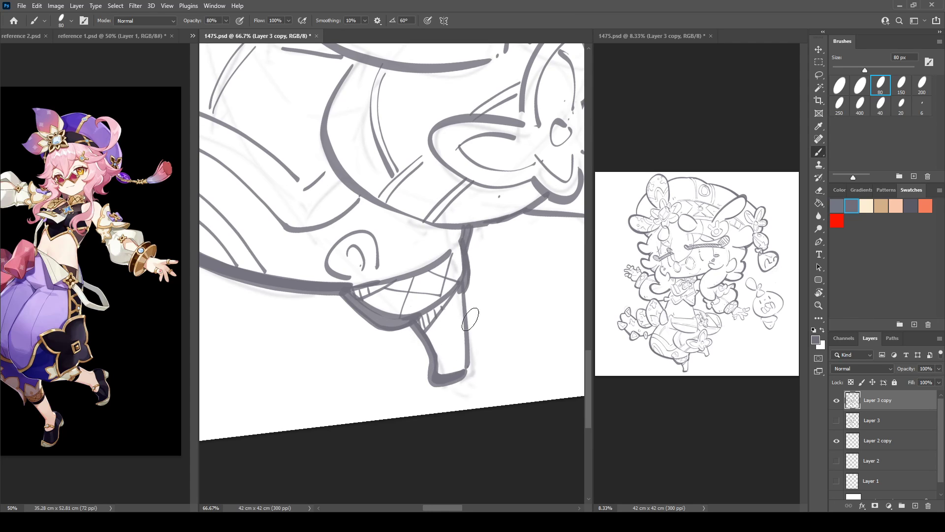
pyautogui.moveTo(463, 280); pyautogui.dragTo(469, 377)
# Thicken the rounded trouser edge beside the large flower and the outline of the second foot
pyautogui.moveTo(495, 228)
pyautogui.mouseDown()
pyautogui.moveTo(422, 363)
pyautogui.moveTo(373, 363)
pyautogui.mouseUp()
pyautogui.press('r')
pyautogui.moveTo(372, 363); pyautogui.dragTo(303, 296)
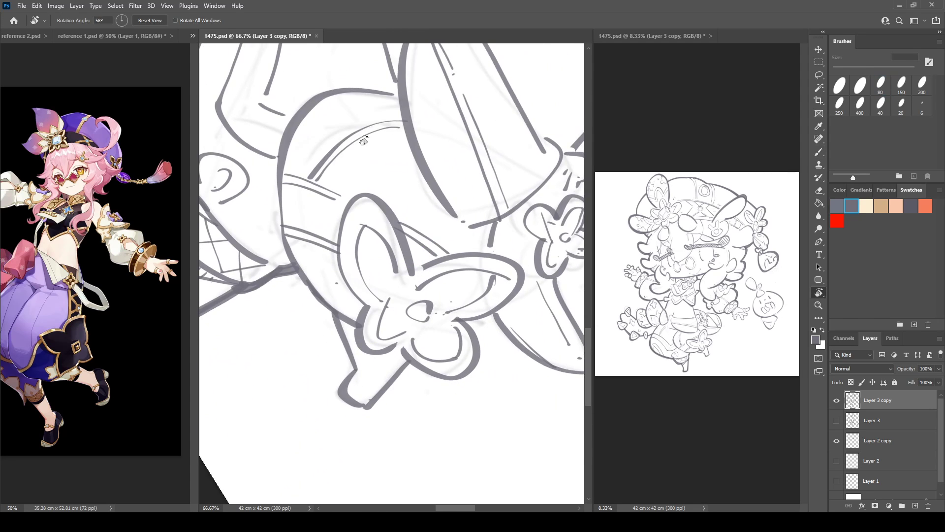
pyautogui.moveTo(291, 129)
pyautogui.mouseDown()
pyautogui.moveTo(274, 197)
pyautogui.moveTo(285, 247)
pyautogui.moveTo(394, 376)
pyautogui.moveTo(384, 397)
pyautogui.moveTo(417, 409)
pyautogui.moveTo(445, 343)
pyautogui.moveTo(400, 211)
pyautogui.moveTo(389, 305)
pyautogui.mouseUp()
pyautogui.press('r')
pyautogui.press('r')
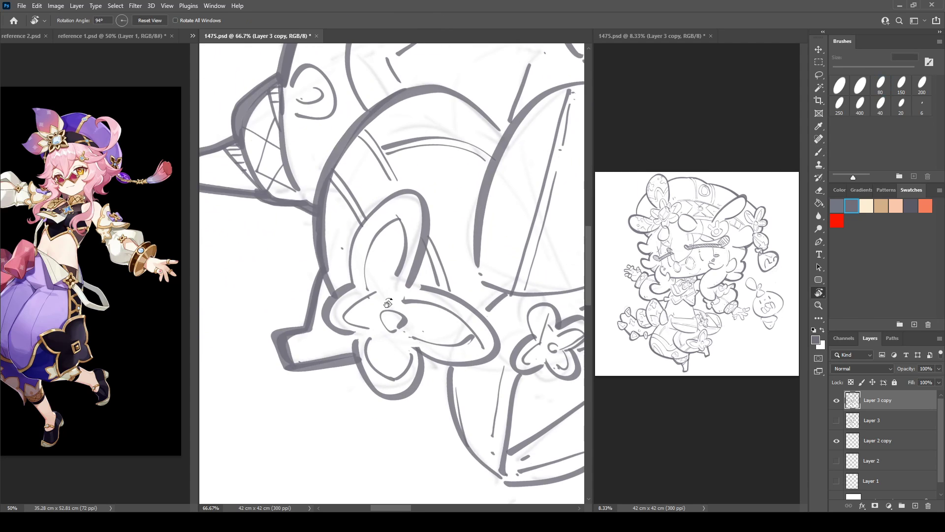
# Thicken the outer contour of the large flower's petals next to the second foot, redoing the first stroke
pyautogui.moveTo(354, 341)
pyautogui.mouseDown()
pyautogui.moveTo(380, 394)
pyautogui.moveTo(424, 361)
pyautogui.mouseUp()
pyautogui.hotkey('ctrl', 'z')
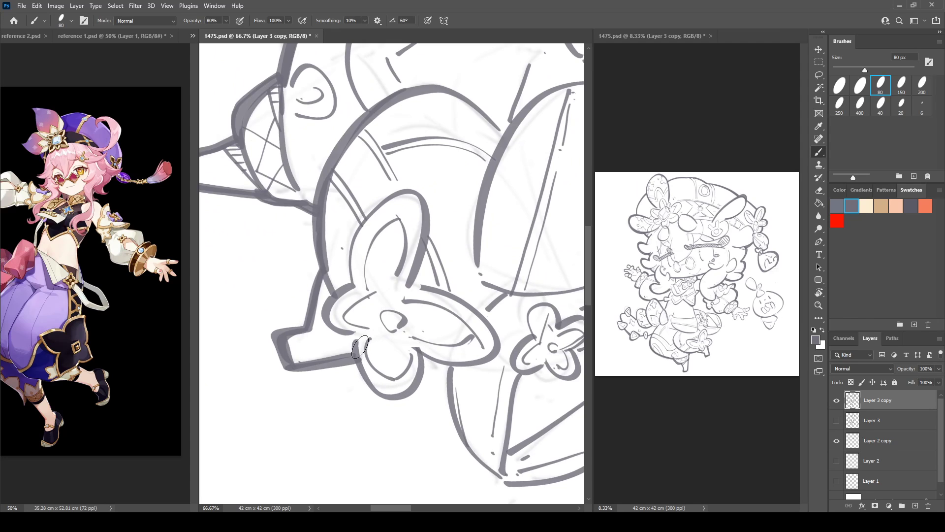
pyautogui.press('e')
pyautogui.press('b')
pyautogui.moveTo(359, 342)
pyautogui.mouseDown()
pyautogui.moveTo(379, 394)
pyautogui.moveTo(423, 364)
pyautogui.mouseUp()
pyautogui.press('r')
pyautogui.moveTo(439, 173)
pyautogui.mouseDown()
pyautogui.moveTo(409, 164)
pyautogui.moveTo(449, 232)
pyautogui.moveTo(509, 217)
pyautogui.moveTo(481, 285)
pyautogui.moveTo(469, 159)
pyautogui.mouseUp()
pyautogui.press('r')
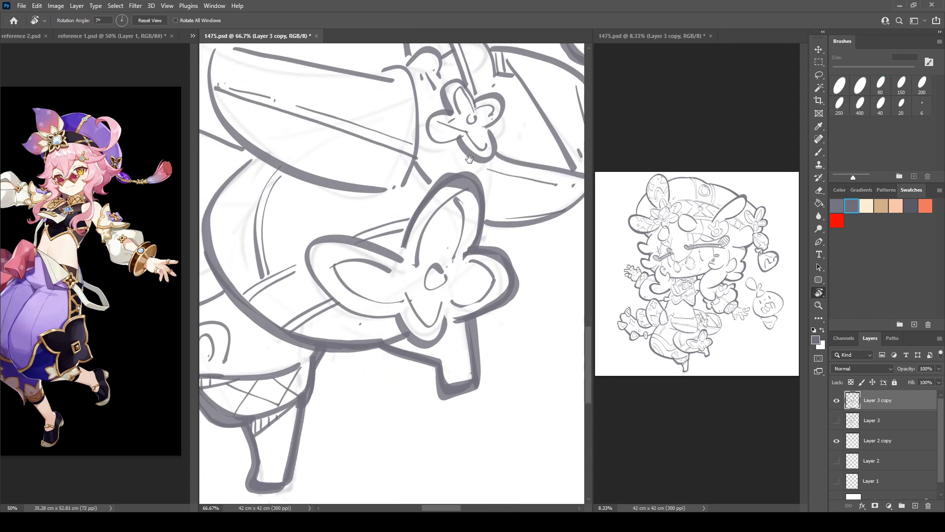
# Thicken the waist line running from the pointed top hem down to the belt
pyautogui.scroll(5, 469, 159)
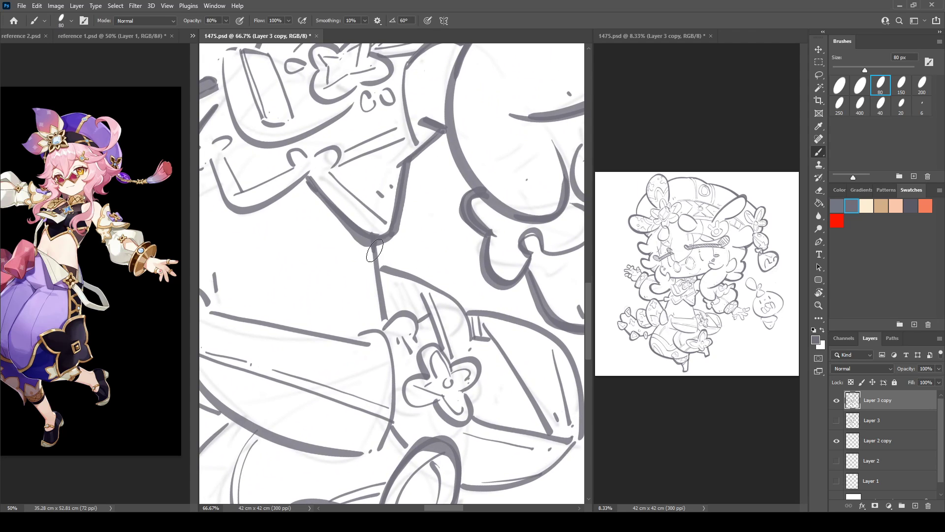
pyautogui.moveTo(375, 248); pyautogui.dragTo(387, 315)
pyautogui.press('r')
pyautogui.moveTo(367, 205); pyautogui.dragTo(421, 206)
pyautogui.moveTo(390, 260)
pyautogui.mouseDown()
pyautogui.moveTo(420, 355)
pyautogui.moveTo(435, 202)
pyautogui.moveTo(389, 237)
pyautogui.moveTo(312, 171)
pyautogui.moveTo(370, 257)
pyautogui.mouseUp()
pyautogui.press('r')
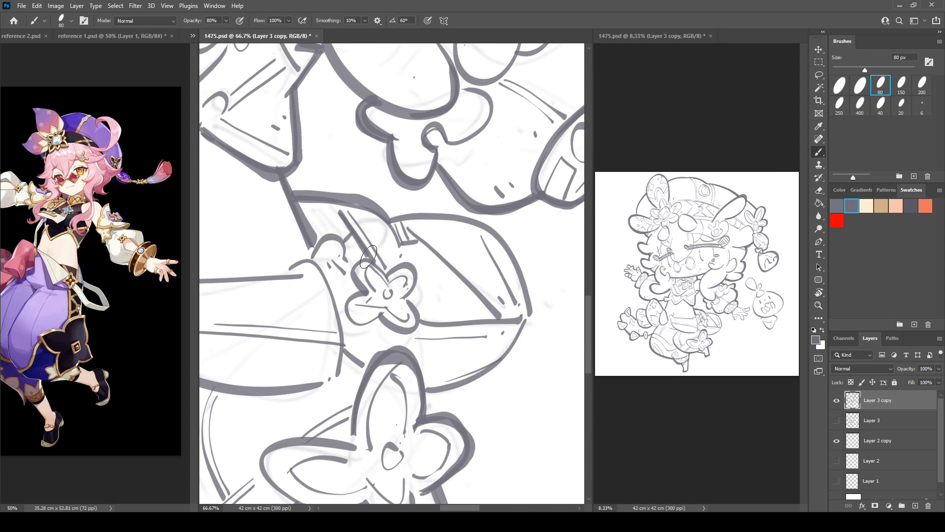
# Thicken the curved cloth edge beside the waist and the small knot loop next to the small flower
pyautogui.press('r')
pyautogui.moveTo(366, 163); pyautogui.dragTo(283, 238)
pyautogui.moveTo(271, 308)
pyautogui.mouseDown()
pyautogui.moveTo(303, 261)
pyautogui.moveTo(345, 242)
pyautogui.moveTo(387, 253)
pyautogui.mouseUp()
pyautogui.press('r')
pyautogui.press('b')
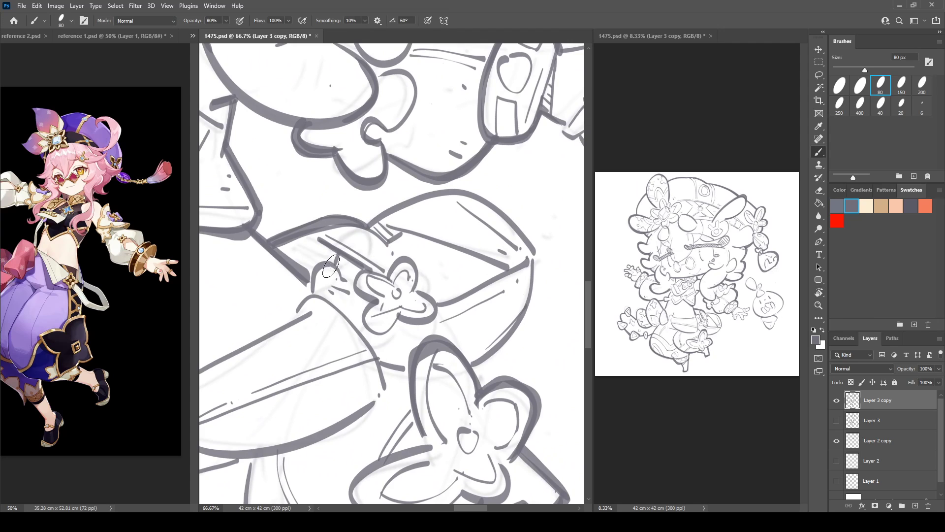
pyautogui.moveTo(316, 271)
pyautogui.mouseDown()
pyautogui.moveTo(329, 263)
pyautogui.moveTo(351, 283)
pyautogui.moveTo(335, 282)
pyautogui.moveTo(366, 301)
pyautogui.mouseUp()
pyautogui.press('e')
pyautogui.press('b')
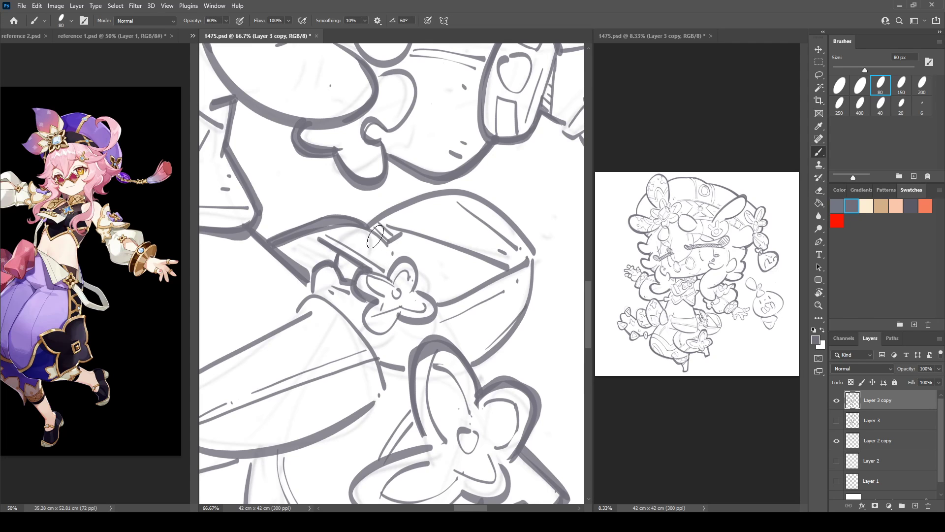
# Thicken the small belt flower's outline and the short strap beside it, undoing the unsatisfactory strokes
pyautogui.moveTo(375, 237)
pyautogui.mouseDown()
pyautogui.moveTo(400, 239)
pyautogui.moveTo(460, 195)
pyautogui.moveTo(525, 259)
pyautogui.moveTo(382, 216)
pyautogui.moveTo(447, 192)
pyautogui.moveTo(526, 259)
pyautogui.mouseUp()
pyautogui.hotkey('ctrl', 'z')
pyautogui.hotkey('ctrl', 'z')
pyautogui.moveTo(370, 226)
pyautogui.mouseDown()
pyautogui.moveTo(463, 191)
pyautogui.moveTo(526, 257)
pyautogui.mouseUp()
pyautogui.hotkey('ctrl', 'z')
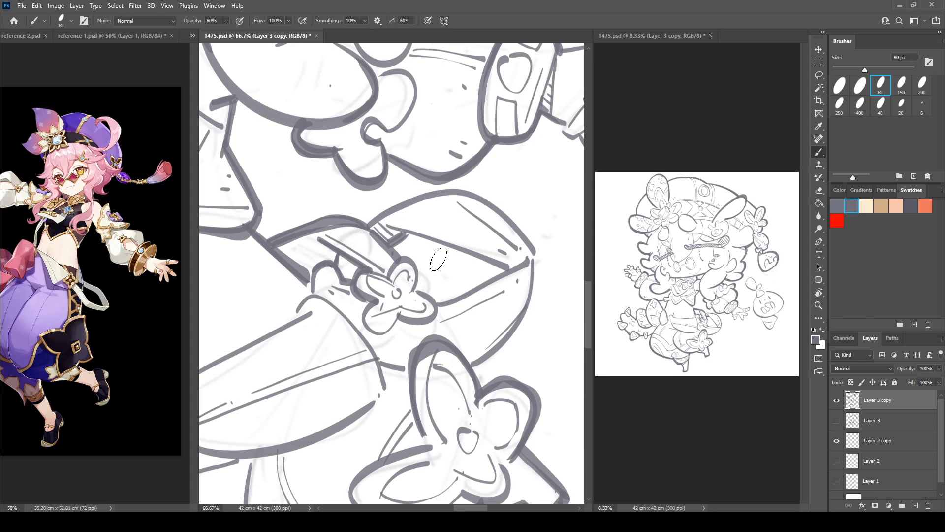
pyautogui.press('r')
pyautogui.moveTo(424, 217); pyautogui.dragTo(494, 257)
pyautogui.press('space')
pyautogui.moveTo(347, 329)
pyautogui.mouseDown()
pyautogui.moveTo(308, 248)
pyautogui.moveTo(279, 248)
pyautogui.mouseUp()
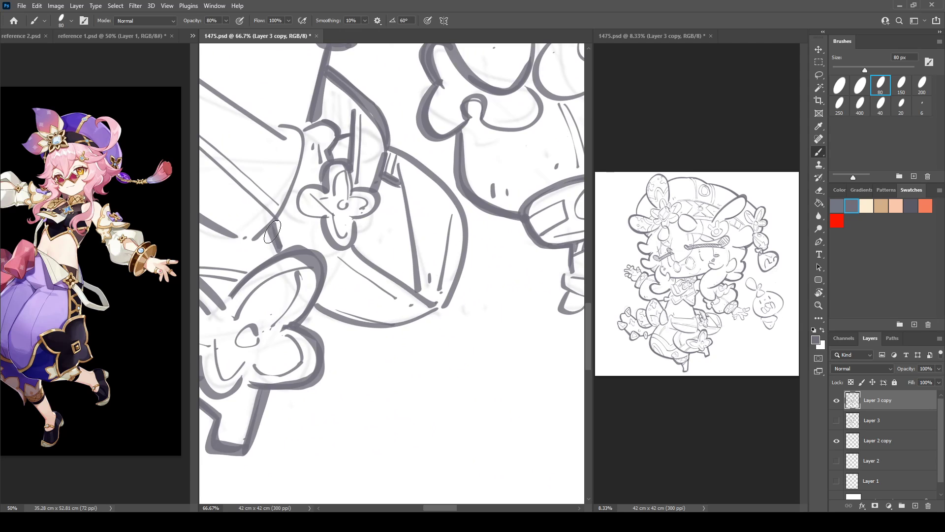
# Thicken the lower outline of the rounded cloth panel between the small and large flowers up to its corner
pyautogui.press('r')
pyautogui.moveTo(360, 315); pyautogui.dragTo(368, 250)
pyautogui.moveTo(367, 196)
pyautogui.mouseDown()
pyautogui.moveTo(342, 237)
pyautogui.moveTo(352, 326)
pyautogui.moveTo(361, 327)
pyautogui.mouseUp()
pyautogui.press('r')
pyautogui.moveTo(512, 253); pyautogui.dragTo(420, 152)
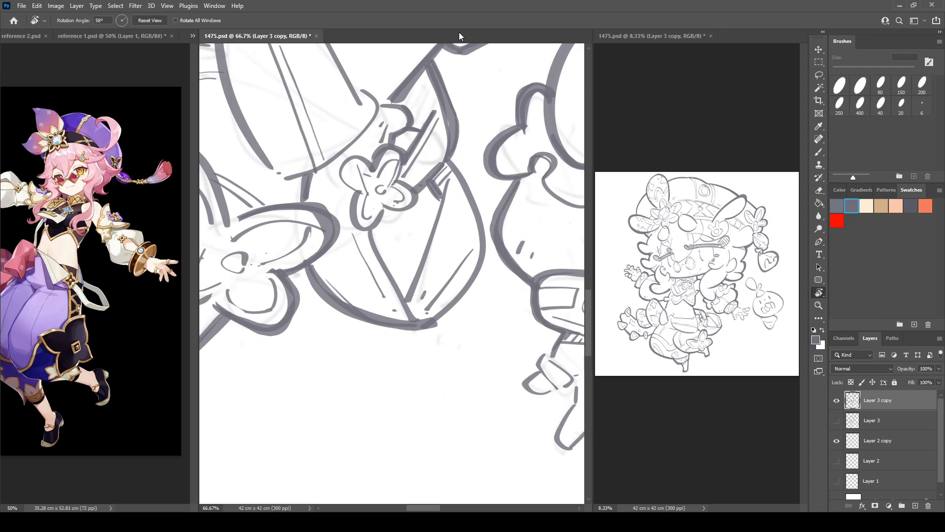
pyautogui.moveTo(526, 160); pyautogui.dragTo(458, 111)
# Thicken the rounded cloth panel's inner diagonal lines and its outer curved edge
pyautogui.press('b')
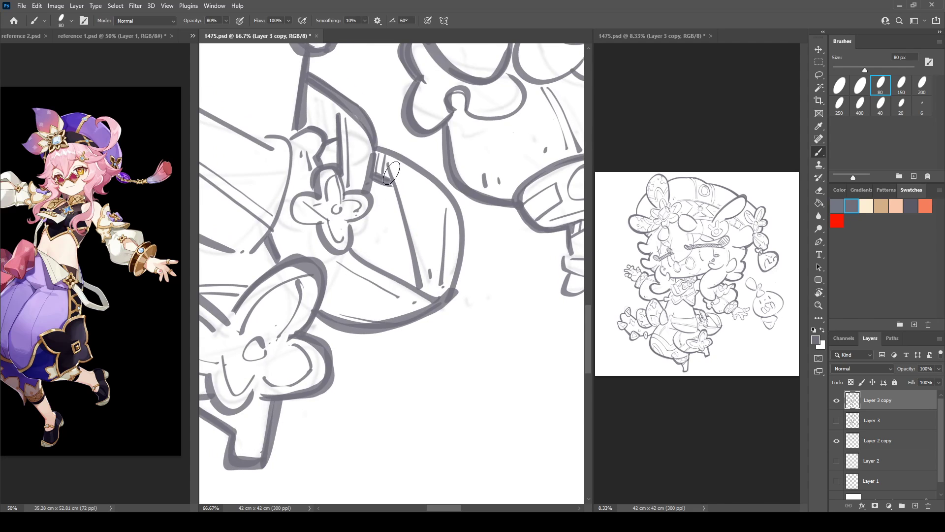
pyautogui.moveTo(351, 249); pyautogui.dragTo(429, 292)
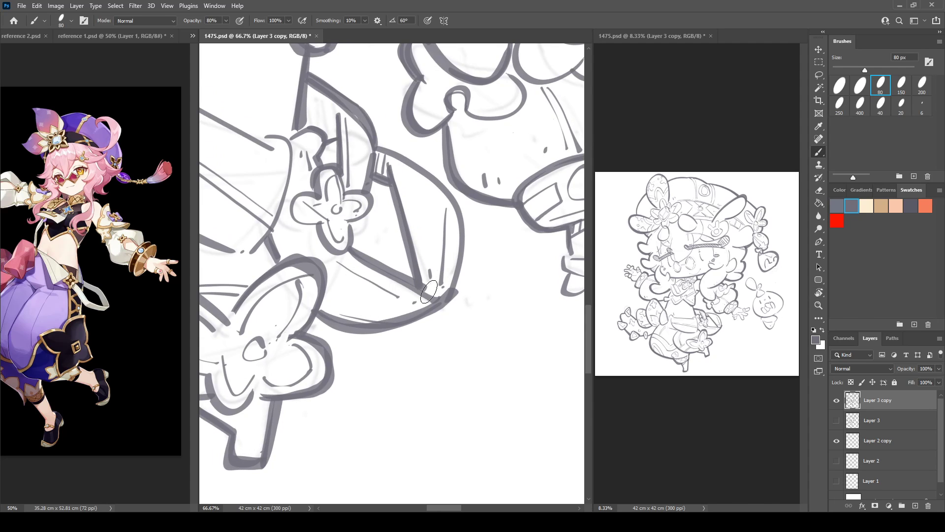
pyautogui.moveTo(383, 151)
pyautogui.mouseDown()
pyautogui.moveTo(404, 162)
pyautogui.moveTo(461, 251)
pyautogui.moveTo(452, 295)
pyautogui.mouseUp()
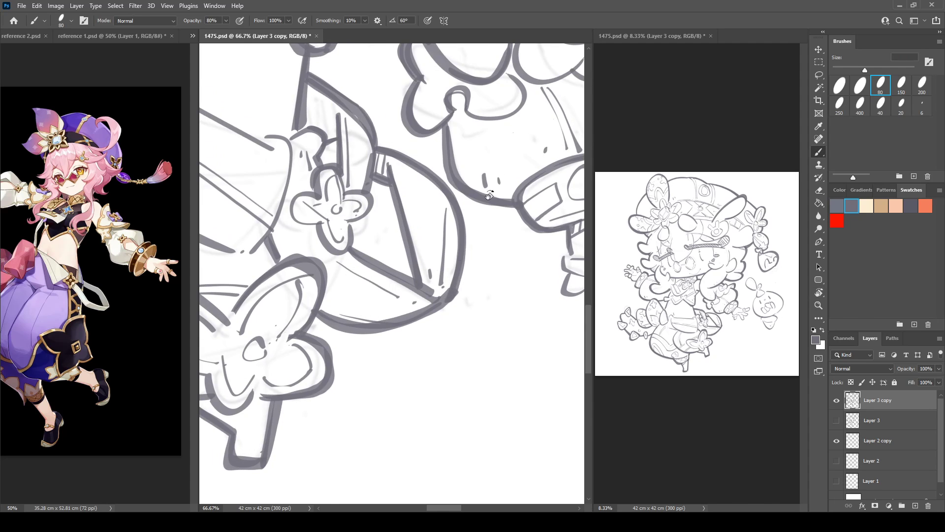
pyautogui.press('r')
pyautogui.moveTo(491, 195); pyautogui.dragTo(446, 161)
# Thicken the end of the wide waistband and its lower edge near the large flower
pyautogui.press('b')
pyautogui.moveTo(290, 235)
pyautogui.mouseDown()
pyautogui.moveTo(273, 249)
pyautogui.moveTo(419, 261)
pyautogui.mouseUp()
pyautogui.press('space')
pyautogui.moveTo(338, 206)
pyautogui.mouseDown()
pyautogui.moveTo(356, 202)
pyautogui.moveTo(368, 318)
pyautogui.moveTo(379, 288)
pyautogui.moveTo(444, 259)
pyautogui.mouseUp()
pyautogui.press('space')
pyautogui.press('r')
pyautogui.moveTo(313, 197); pyautogui.dragTo(412, 166)
pyautogui.press('b')
pyautogui.moveTo(349, 255); pyautogui.dragTo(403, 321)
# Thicken the outline of the large flower's side petal over the trousers, redoing the failed strokes
pyautogui.press('r')
pyautogui.moveTo(400, 180)
pyautogui.mouseDown()
pyautogui.moveTo(388, 180)
pyautogui.moveTo(361, 234)
pyautogui.mouseUp()
pyautogui.press('space')
pyautogui.moveTo(397, 330)
pyautogui.mouseDown()
pyautogui.moveTo(310, 229)
pyautogui.moveTo(318, 317)
pyautogui.moveTo(371, 338)
pyautogui.mouseUp()
pyautogui.press('b')
pyautogui.hotkey('ctrl', 'z')
pyautogui.moveTo(278, 246)
pyautogui.mouseDown()
pyautogui.moveTo(329, 320)
pyautogui.moveTo(384, 307)
pyautogui.moveTo(288, 273)
pyautogui.moveTo(396, 322)
pyautogui.mouseUp()
pyautogui.hotkey('ctrl', 'z')
pyautogui.press('e')
pyautogui.press('b')
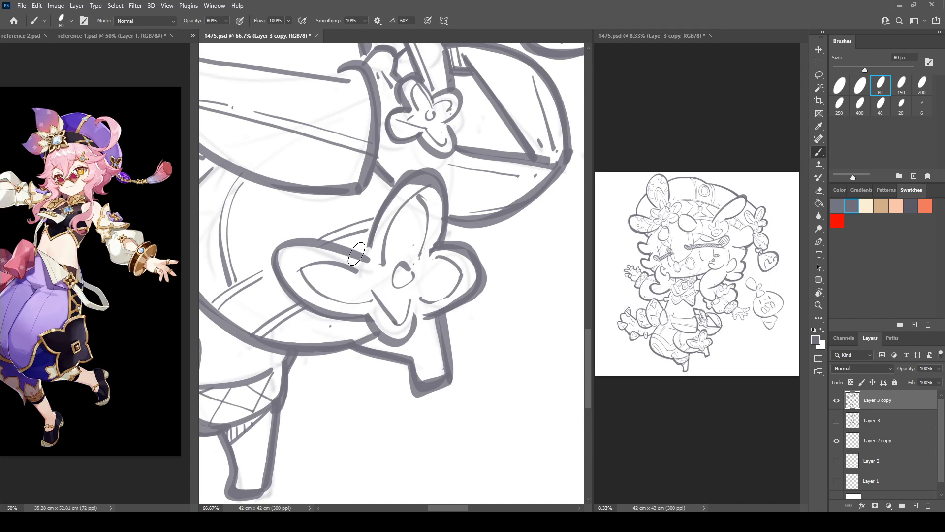
pyautogui.moveTo(372, 247)
pyautogui.mouseDown()
pyautogui.moveTo(444, 216)
pyautogui.moveTo(482, 328)
pyautogui.moveTo(409, 226)
pyautogui.moveTo(279, 261)
pyautogui.mouseUp()
# Thicken the upper edge of the wide waistband along the bare waist
pyautogui.press('r')
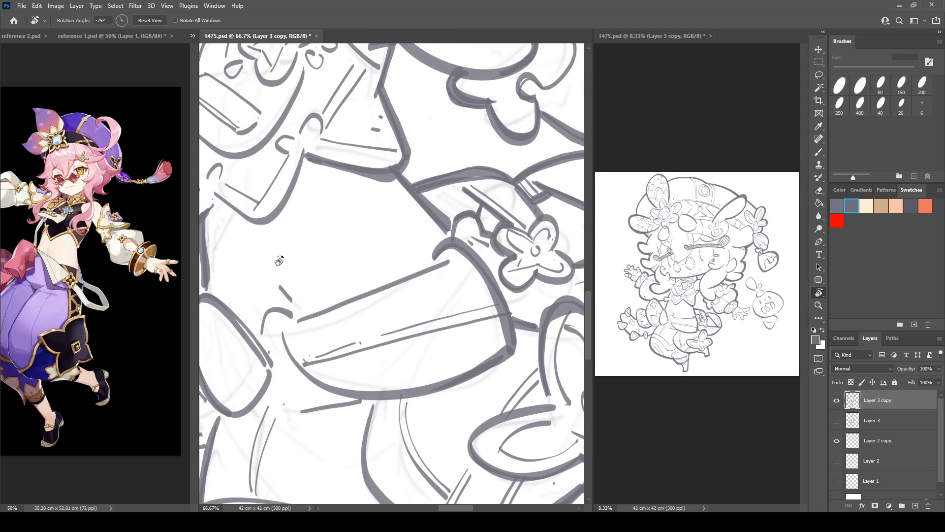
pyautogui.moveTo(283, 220); pyautogui.dragTo(322, 185)
pyautogui.press('b')
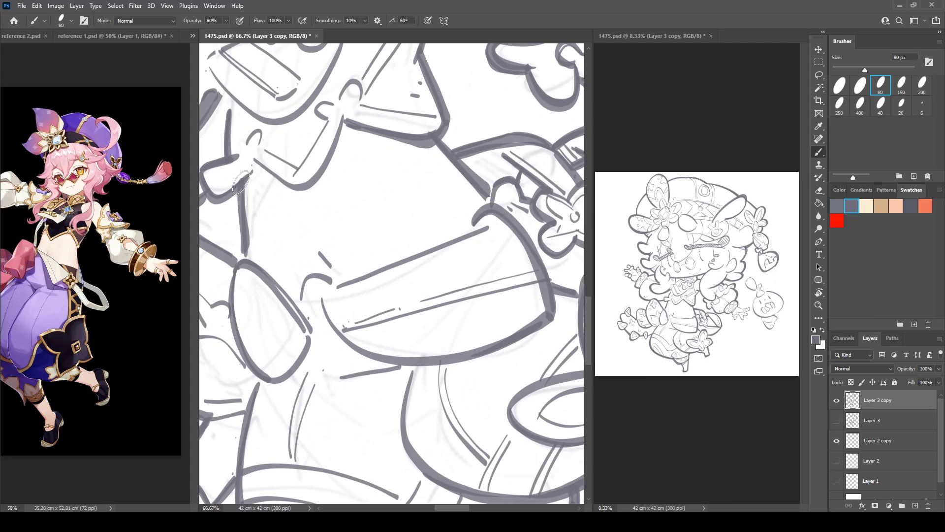
pyautogui.moveTo(298, 306); pyautogui.dragTo(475, 230)
# Thicken the rounded trouser edge above the cross-hatched band and add hatching in the gap beneath it
pyautogui.press('r')
pyautogui.moveTo(412, 335)
pyautogui.mouseDown()
pyautogui.moveTo(310, 204)
pyautogui.moveTo(357, 202)
pyautogui.moveTo(355, 121)
pyautogui.mouseUp()
pyautogui.press('b')
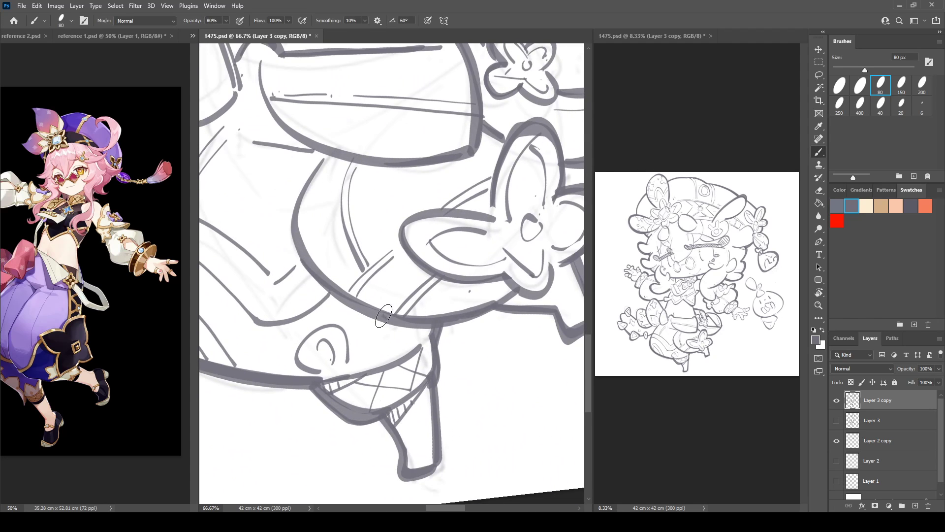
pyautogui.moveTo(384, 316); pyautogui.dragTo(416, 326)
pyautogui.hotkey('ctrl', 'z')
pyautogui.hotkey('ctrl', 'z')
pyautogui.moveTo(349, 295); pyautogui.dragTo(428, 350)
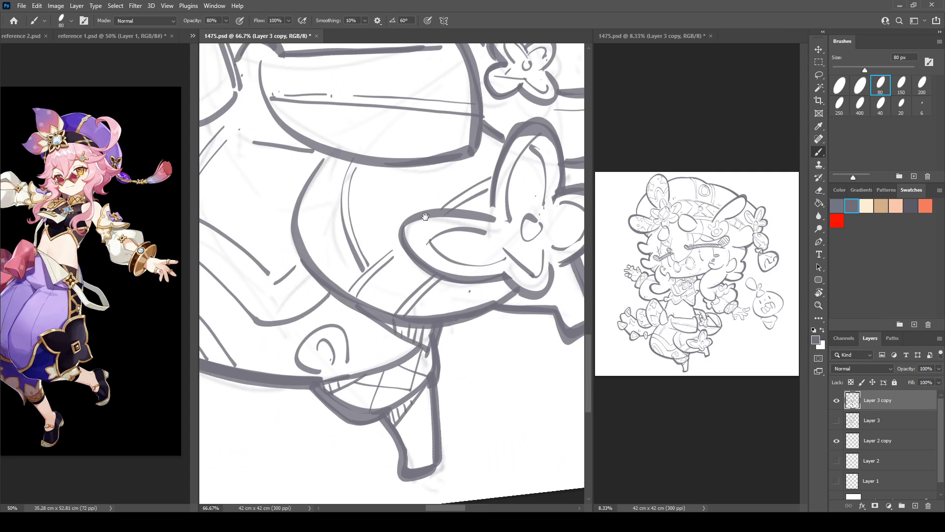
# Thicken the outline of the thumb and its ring on the hand beyond the sleeve cuff
pyautogui.moveTo(475, 113)
pyautogui.mouseDown()
pyautogui.moveTo(378, 264)
pyautogui.moveTo(339, 367)
pyautogui.mouseUp()
pyautogui.moveTo(511, 122); pyautogui.dragTo(349, 264)
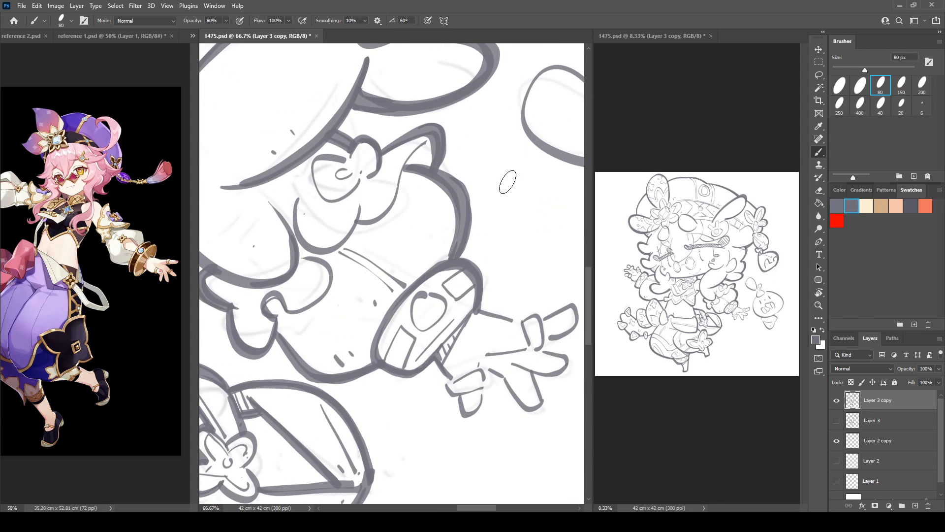
pyautogui.moveTo(508, 183); pyautogui.dragTo(414, 73)
pyautogui.moveTo(345, 258)
pyautogui.mouseDown()
pyautogui.moveTo(358, 289)
pyautogui.moveTo(384, 286)
pyautogui.moveTo(369, 310)
pyautogui.moveTo(387, 297)
pyautogui.mouseUp()
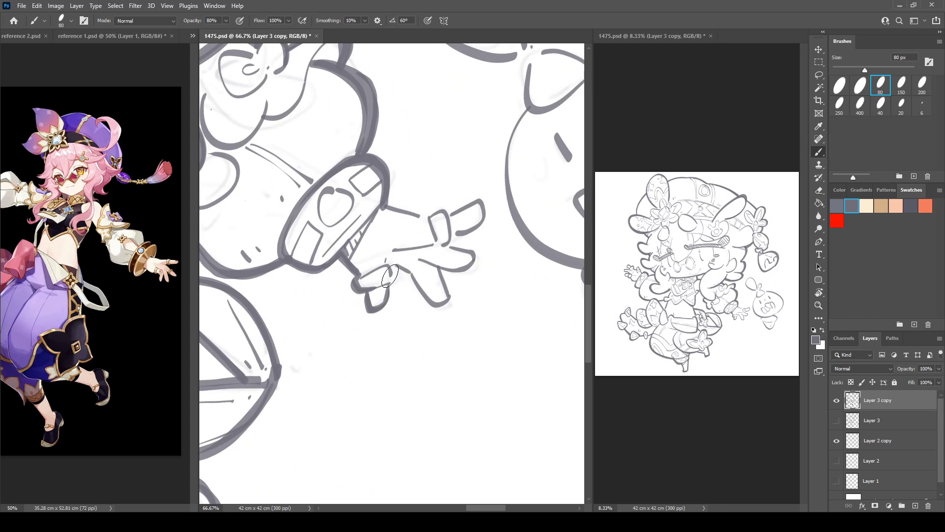
pyautogui.press('e')
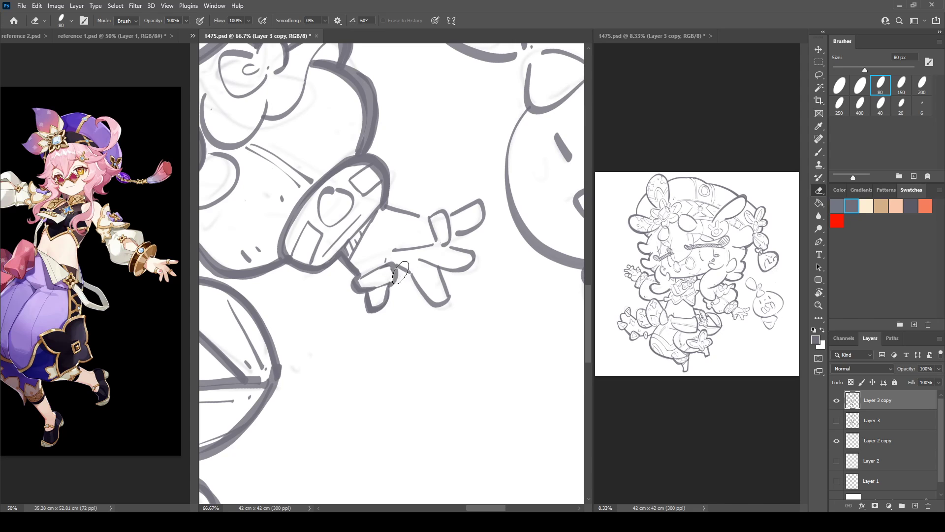
pyautogui.press('b')
pyautogui.moveTo(394, 268); pyautogui.dragTo(410, 273)
# Thicken the wrist line and the outlines of the hand's remaining fingers
pyautogui.press('r')
pyautogui.moveTo(432, 207); pyautogui.dragTo(380, 198)
pyautogui.moveTo(345, 227)
pyautogui.mouseDown()
pyautogui.moveTo(378, 212)
pyautogui.moveTo(395, 191)
pyautogui.moveTo(413, 197)
pyautogui.moveTo(411, 158)
pyautogui.moveTo(416, 205)
pyautogui.mouseUp()
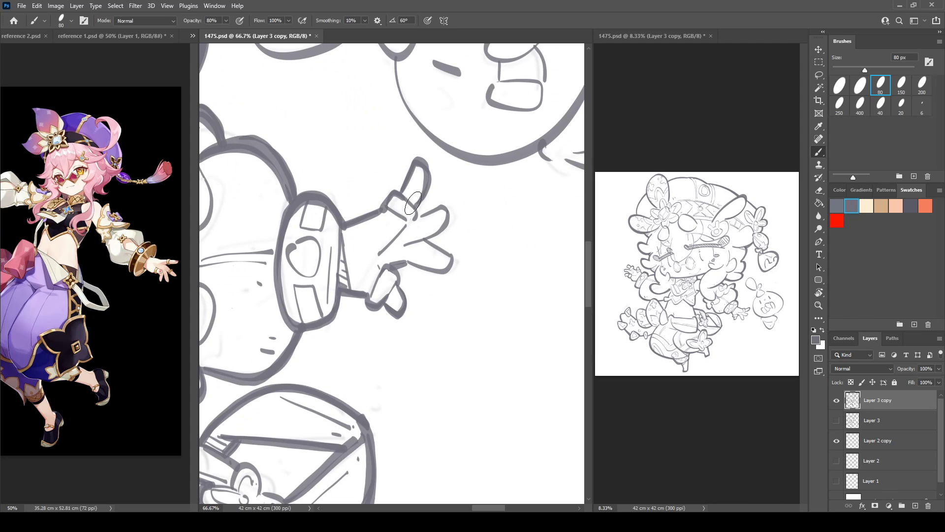
pyautogui.moveTo(408, 223)
pyautogui.mouseDown()
pyautogui.moveTo(381, 253)
pyautogui.moveTo(442, 207)
pyautogui.moveTo(427, 239)
pyautogui.moveTo(443, 271)
pyautogui.mouseUp()
# Thicken the pointed shoulder ribbon's lower edge above the puffed sleeve
pyautogui.press('r')
pyautogui.moveTo(342, 241)
pyautogui.mouseDown()
pyautogui.moveTo(411, 257)
pyautogui.moveTo(433, 280)
pyautogui.moveTo(429, 272)
pyautogui.mouseUp()
pyautogui.moveTo(373, 142)
pyautogui.mouseDown()
pyautogui.moveTo(405, 320)
pyautogui.moveTo(444, 271)
pyautogui.moveTo(436, 279)
pyautogui.mouseUp()
pyautogui.press('e')
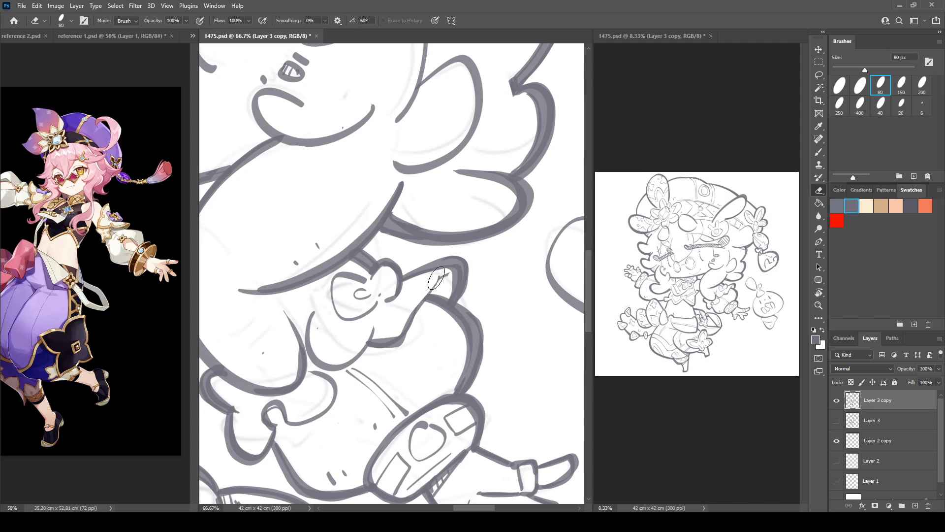
pyautogui.press('b')
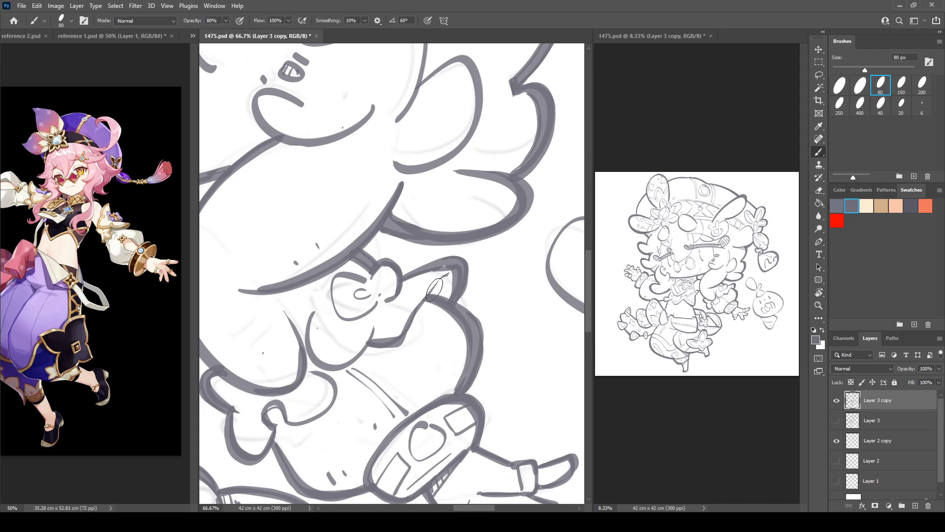
# Add hatching in the pointed ribbon tip and small hair-curl gap, and detail lines on the shoulder frill
pyautogui.moveTo(423, 295); pyautogui.dragTo(512, 226)
pyautogui.moveTo(412, 278)
pyautogui.mouseDown()
pyautogui.moveTo(439, 327)
pyautogui.moveTo(431, 310)
pyautogui.moveTo(424, 323)
pyautogui.mouseUp()
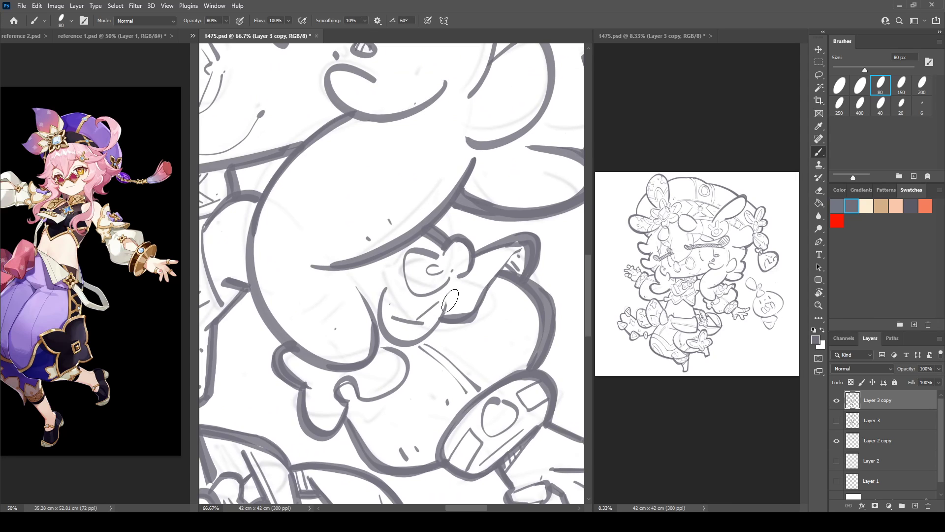
pyautogui.moveTo(406, 268); pyautogui.dragTo(415, 295)
pyautogui.scroll(-5, 356, 271)
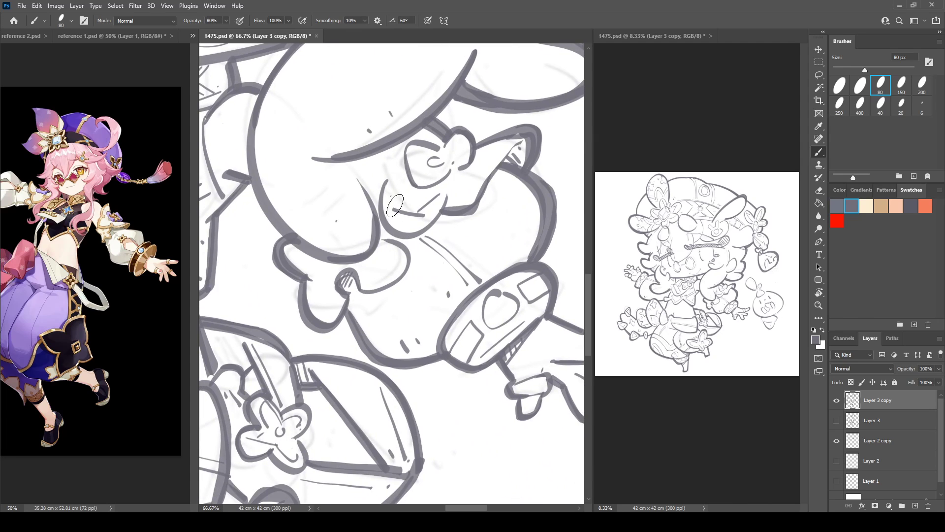
pyautogui.press('r')
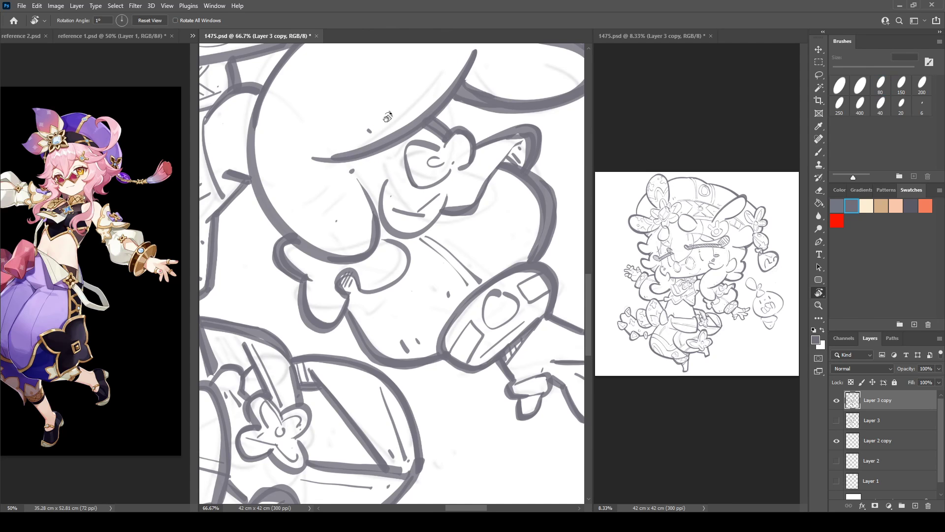
# Thicken the curved trim lines running across the front of the trousers
pyautogui.moveTo(379, 288); pyautogui.dragTo(401, 282)
pyautogui.moveTo(392, 337)
pyautogui.mouseDown()
pyautogui.moveTo(428, 285)
pyautogui.moveTo(431, 201)
pyautogui.mouseUp()
pyautogui.moveTo(420, 164)
pyautogui.mouseDown()
pyautogui.moveTo(413, 176)
pyautogui.moveTo(427, 188)
pyautogui.mouseUp()
pyautogui.moveTo(371, 351); pyautogui.dragTo(426, 217)
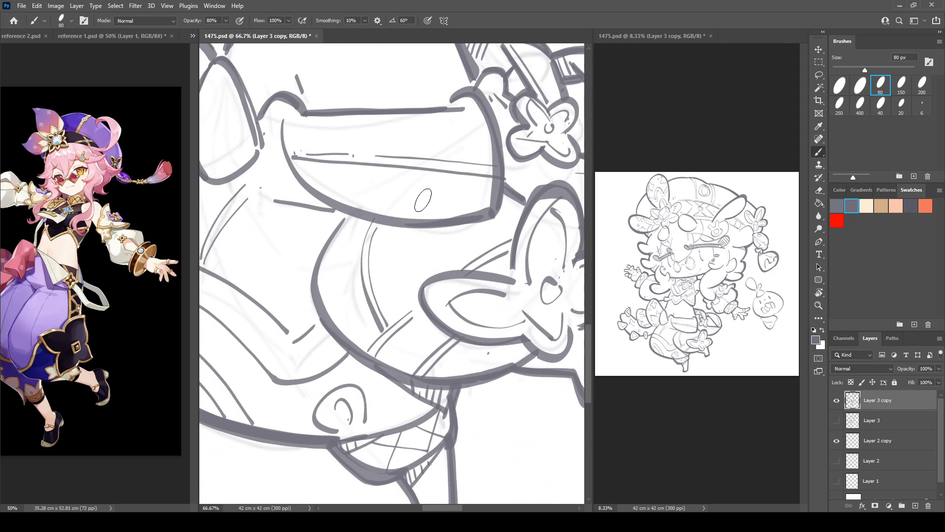
pyautogui.moveTo(309, 286); pyautogui.dragTo(369, 264)
pyautogui.moveTo(238, 252)
pyautogui.mouseDown()
pyautogui.moveTo(297, 210)
pyautogui.moveTo(356, 319)
pyautogui.mouseUp()
pyautogui.moveTo(337, 196); pyautogui.dragTo(389, 293)
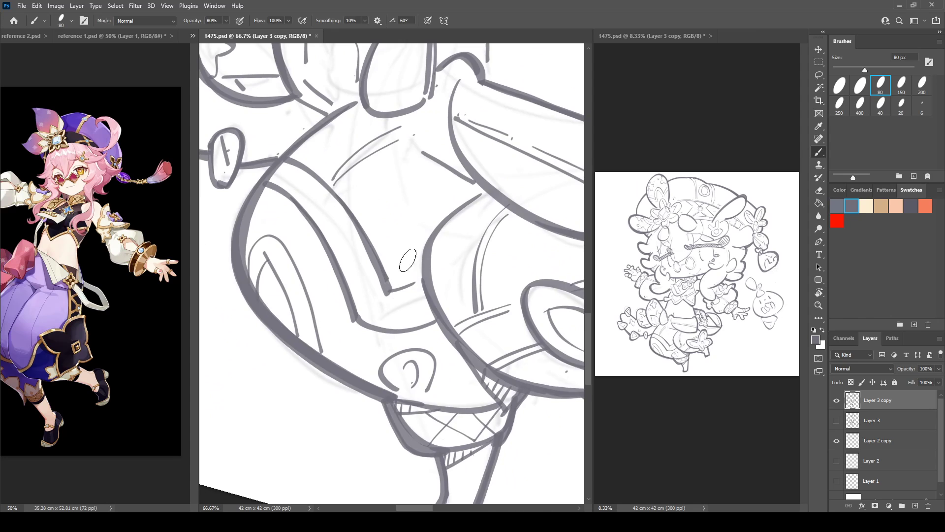
# Try one more stroke on the trousers' line work and undo it
pyautogui.press('r')
pyautogui.moveTo(408, 260); pyautogui.dragTo(393, 253)
pyautogui.moveTo(404, 289); pyautogui.dragTo(415, 258)
pyautogui.moveTo(402, 330)
pyautogui.mouseDown()
pyautogui.moveTo(420, 324)
pyautogui.moveTo(456, 272)
pyautogui.mouseUp()
pyautogui.press('r')
pyautogui.moveTo(350, 353); pyautogui.dragTo(314, 318)
pyautogui.moveTo(254, 310)
pyautogui.mouseDown()
pyautogui.moveTo(258, 278)
pyautogui.moveTo(295, 292)
pyautogui.moveTo(282, 280)
pyautogui.moveTo(258, 280)
pyautogui.moveTo(292, 287)
pyautogui.moveTo(278, 276)
pyautogui.moveTo(351, 372)
pyautogui.mouseUp()
pyautogui.hotkey('ctrl', 'z')
pyautogui.moveTo(479, 218); pyautogui.dragTo(433, 345)
pyautogui.moveTo(373, 165); pyautogui.dragTo(411, 360)
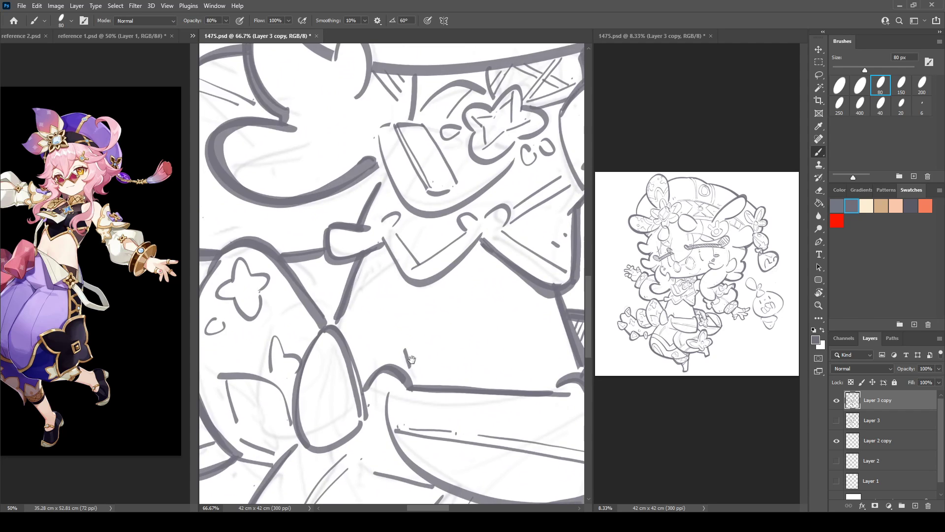
# Thicken the petal outlines of the jewelled flower on the hat, including the overlap with the hanging drop below it
pyautogui.keyDown('alt'); pyautogui.scroll(-4, 411, 360); pyautogui.keyUp('alt')
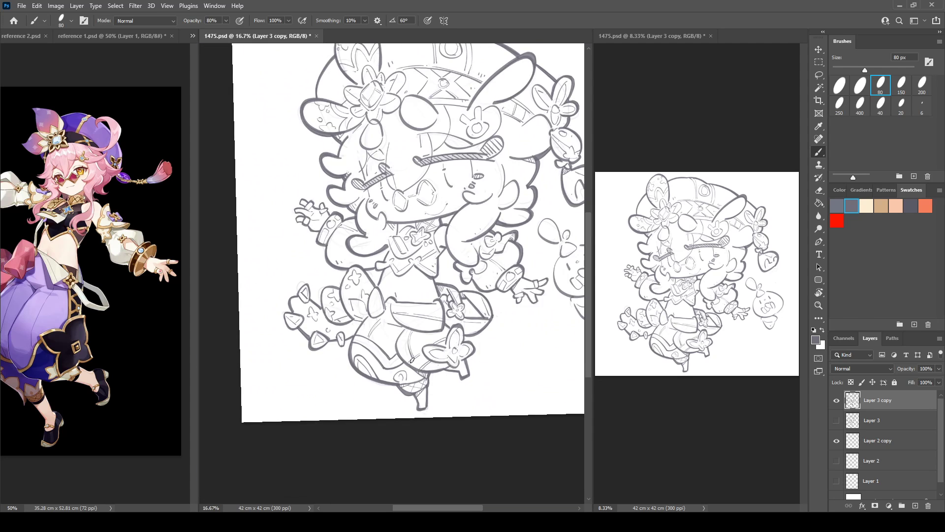
pyautogui.keyDown('alt'); pyautogui.scroll(4, 384, 308); pyautogui.keyUp('alt')
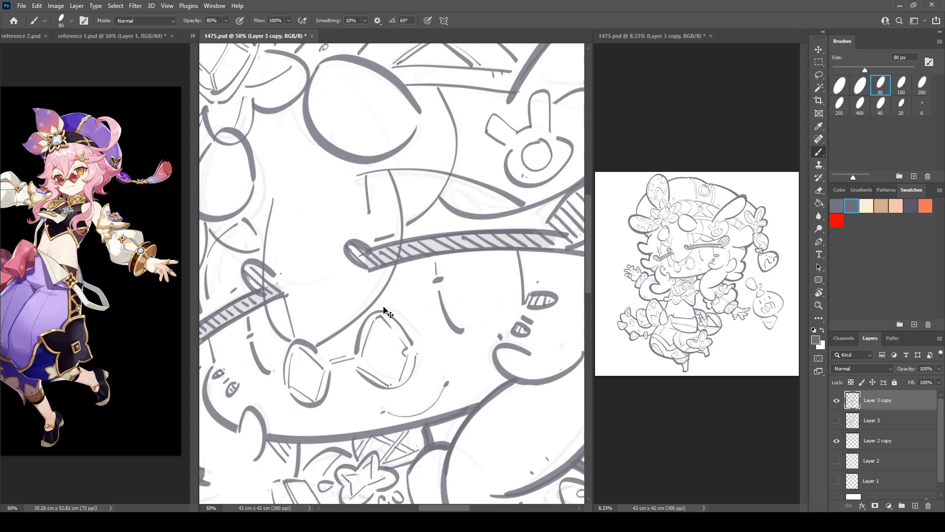
pyautogui.moveTo(400, 316); pyautogui.dragTo(349, 239)
pyautogui.moveTo(349, 151); pyautogui.dragTo(362, 220)
pyautogui.keyDown('alt'); pyautogui.scroll(-1, 362, 215); pyautogui.keyUp('alt')
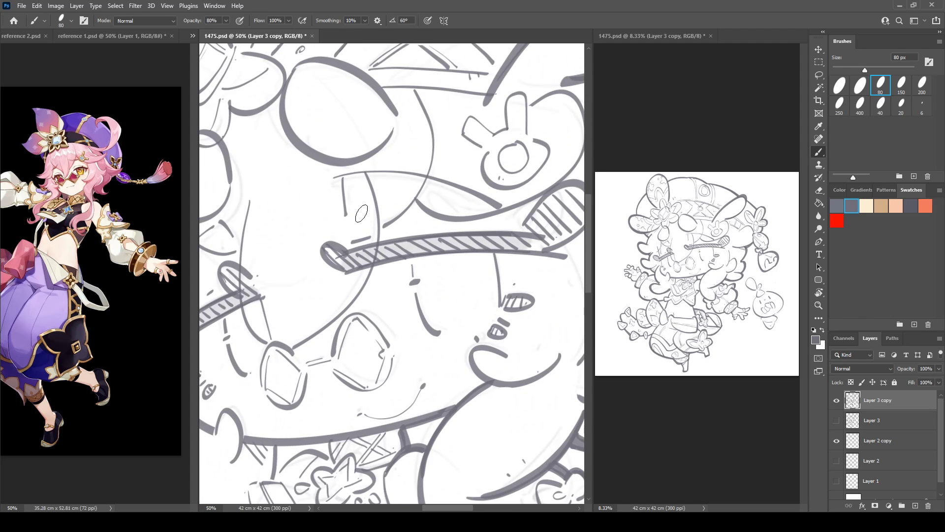
pyautogui.moveTo(367, 260); pyautogui.dragTo(466, 397)
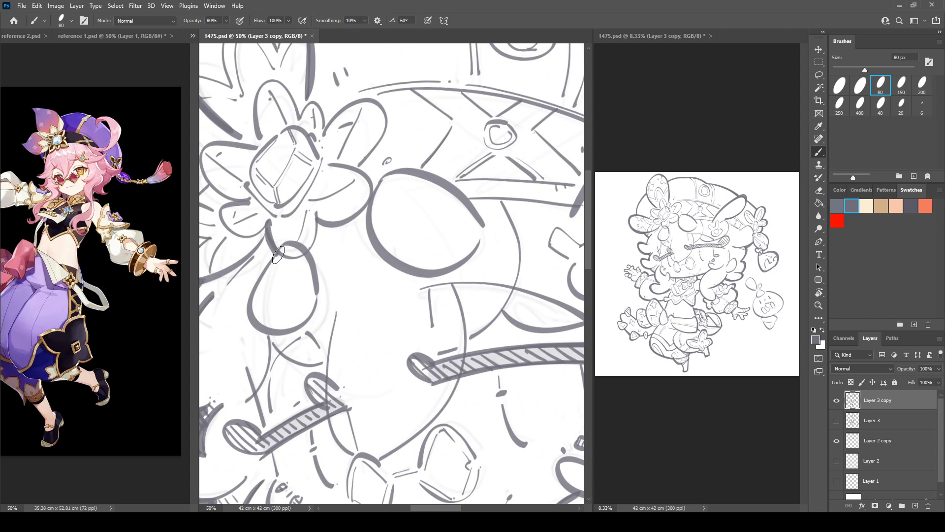
pyautogui.moveTo(280, 211)
pyautogui.mouseDown()
pyautogui.moveTo(336, 248)
pyautogui.moveTo(280, 273)
pyautogui.moveTo(327, 261)
pyautogui.mouseUp()
pyautogui.moveTo(260, 189)
pyautogui.mouseDown()
pyautogui.moveTo(259, 217)
pyautogui.moveTo(306, 241)
pyautogui.moveTo(354, 201)
pyautogui.moveTo(324, 227)
pyautogui.moveTo(303, 223)
pyautogui.moveTo(334, 257)
pyautogui.moveTo(346, 254)
pyautogui.moveTo(378, 200)
pyautogui.mouseUp()
pyautogui.moveTo(387, 156)
pyautogui.mouseDown()
pyautogui.moveTo(427, 142)
pyautogui.moveTo(442, 168)
pyautogui.moveTo(410, 208)
pyautogui.mouseUp()
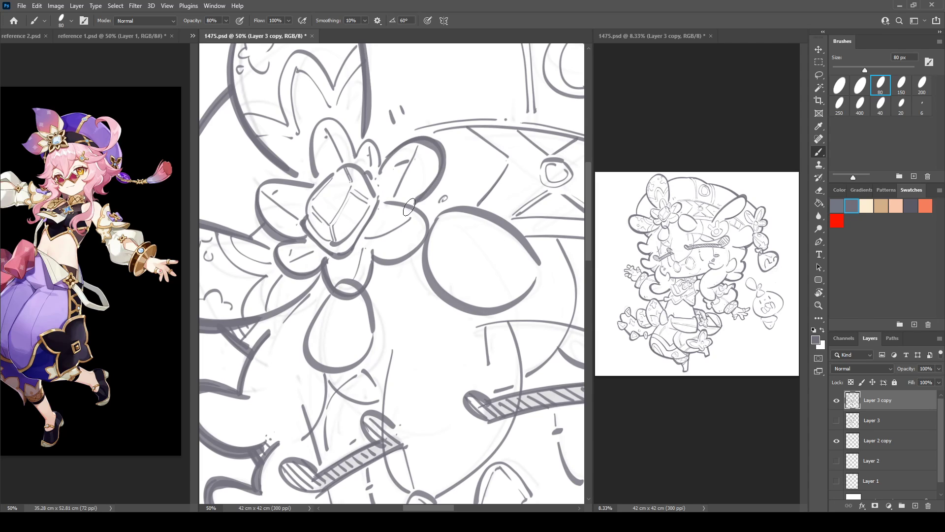
pyautogui.moveTo(323, 124)
pyautogui.mouseDown()
pyautogui.moveTo(356, 158)
pyautogui.moveTo(364, 142)
pyautogui.moveTo(380, 180)
pyautogui.mouseUp()
# Thicken the outline of the longer hatched eyelash, redoing the stroke that misses
pyautogui.moveTo(452, 282); pyautogui.dragTo(403, 120)
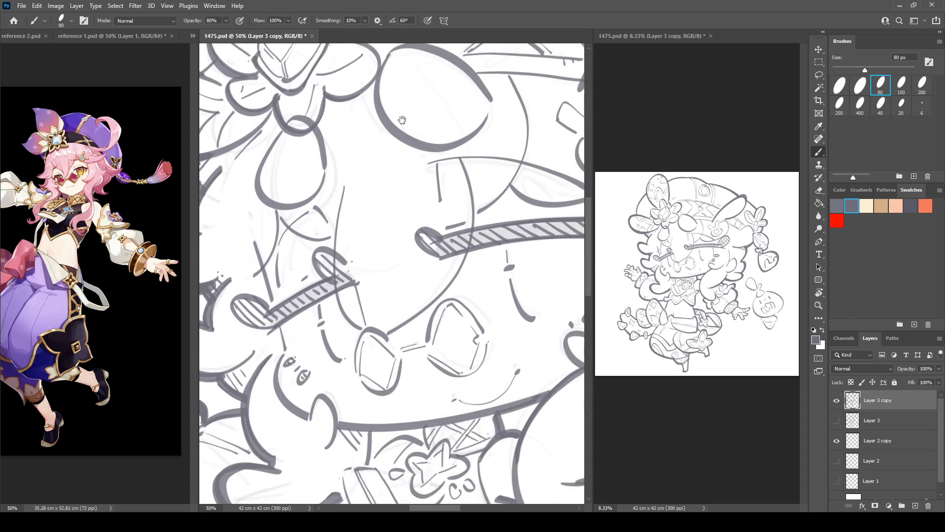
pyautogui.moveTo(414, 234)
pyautogui.mouseDown()
pyautogui.moveTo(368, 225)
pyautogui.moveTo(300, 189)
pyautogui.moveTo(331, 216)
pyautogui.moveTo(292, 219)
pyautogui.moveTo(461, 132)
pyautogui.mouseUp()
pyautogui.press('r')
pyautogui.hotkey('ctrl', 'z')
pyautogui.moveTo(303, 223)
pyautogui.mouseDown()
pyautogui.moveTo(433, 148)
pyautogui.moveTo(458, 138)
pyautogui.moveTo(492, 151)
pyautogui.mouseUp()
pyautogui.press('r')
pyautogui.moveTo(493, 151)
pyautogui.mouseDown()
pyautogui.moveTo(417, 173)
pyautogui.moveTo(477, 142)
pyautogui.moveTo(446, 208)
pyautogui.mouseUp()
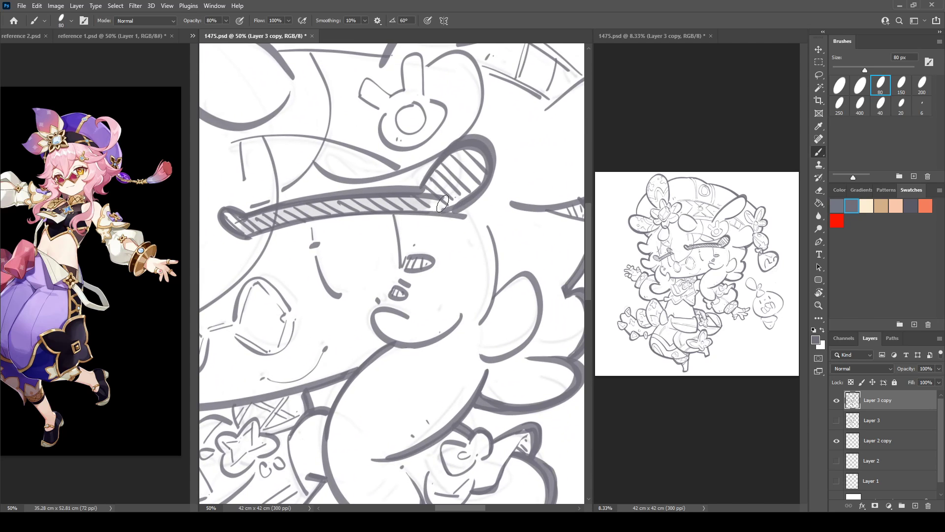
pyautogui.moveTo(318, 208)
pyautogui.mouseDown()
pyautogui.moveTo(423, 168)
pyautogui.moveTo(477, 125)
pyautogui.moveTo(340, 138)
pyautogui.mouseUp()
pyautogui.moveTo(279, 163)
pyautogui.mouseDown()
pyautogui.moveTo(318, 151)
pyautogui.moveTo(492, 145)
pyautogui.mouseUp()
pyautogui.moveTo(225, 219); pyautogui.dragTo(462, 202)
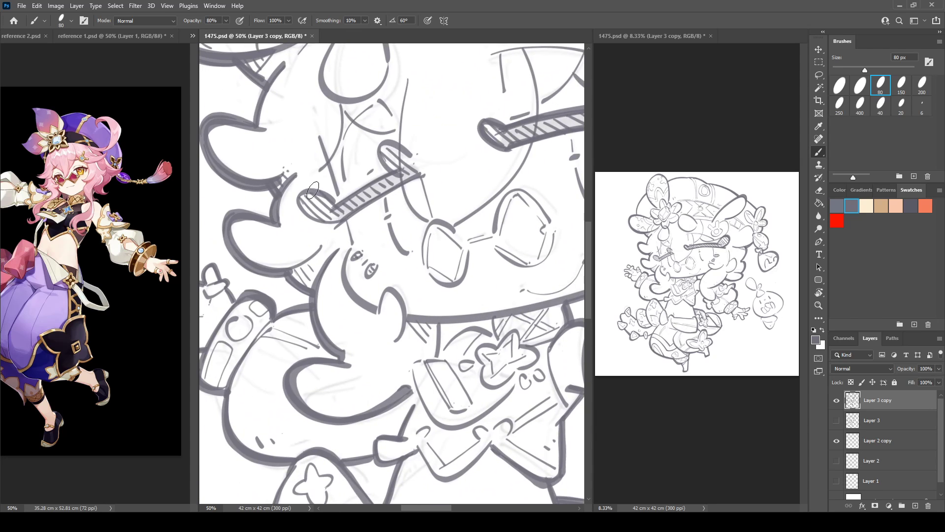
# Thicken the outline of the shorter hatched eyelash and add a short face contour stroke beneath it
pyautogui.moveTo(337, 202)
pyautogui.mouseDown()
pyautogui.moveTo(300, 195)
pyautogui.moveTo(324, 222)
pyautogui.moveTo(351, 204)
pyautogui.moveTo(336, 202)
pyautogui.moveTo(389, 172)
pyautogui.mouseUp()
pyautogui.hotkey('ctrl', 'z')
pyautogui.moveTo(338, 201)
pyautogui.mouseDown()
pyautogui.moveTo(400, 169)
pyautogui.moveTo(407, 147)
pyautogui.moveTo(429, 197)
pyautogui.moveTo(404, 217)
pyautogui.mouseUp()
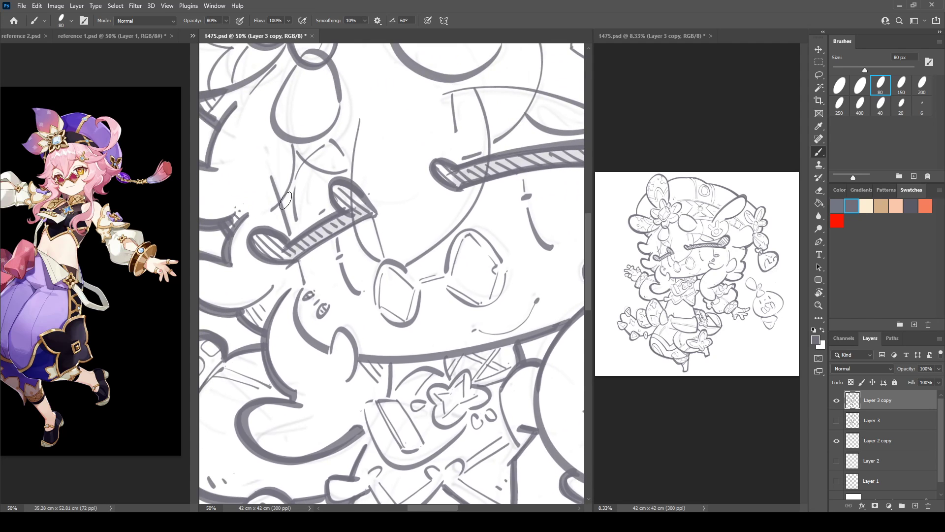
pyautogui.moveTo(302, 268); pyautogui.dragTo(308, 284)
# Thicken the curved fringe line running above the longer eyelash
pyautogui.moveTo(396, 232); pyautogui.dragTo(325, 331)
pyautogui.moveTo(450, 160)
pyautogui.mouseDown()
pyautogui.moveTo(413, 215)
pyautogui.moveTo(345, 249)
pyautogui.moveTo(409, 214)
pyautogui.mouseUp()
pyautogui.press('r')
pyautogui.hotkey('ctrl', 'z')
pyautogui.moveTo(331, 260); pyautogui.dragTo(409, 213)
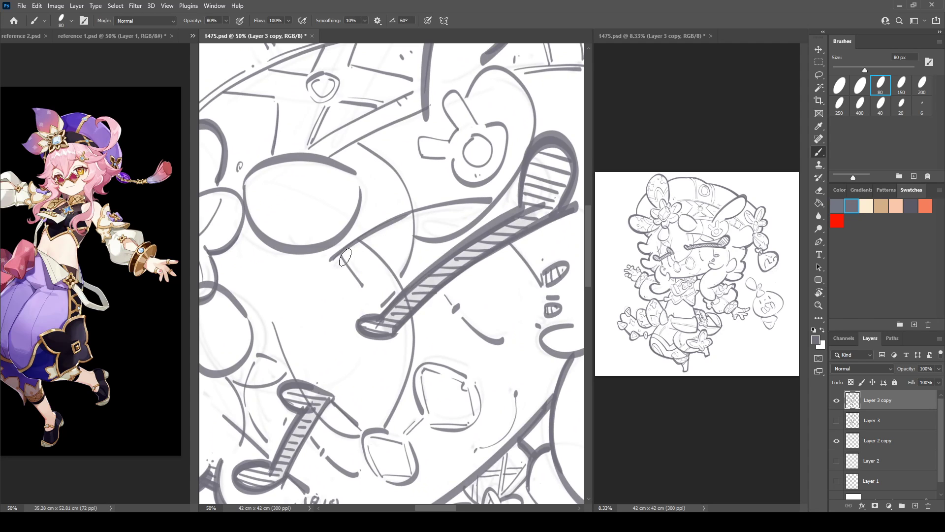
pyautogui.press('r')
pyautogui.moveTo(345, 257)
pyautogui.mouseDown()
pyautogui.moveTo(363, 165)
pyautogui.moveTo(346, 230)
pyautogui.mouseUp()
# Thicken the lower edge of the patterned hat band where it meets the long ear
pyautogui.moveTo(325, 337); pyautogui.dragTo(409, 271)
pyautogui.moveTo(310, 225); pyautogui.dragTo(382, 269)
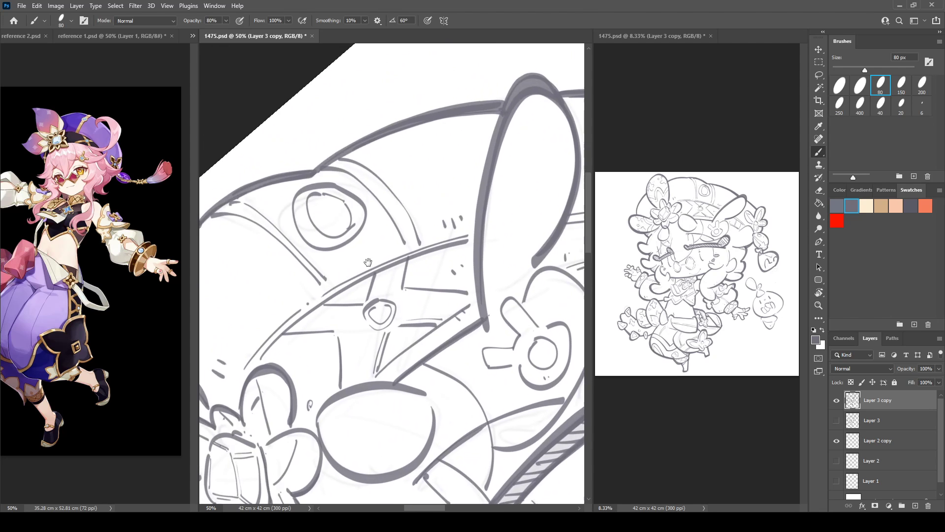
pyautogui.press('r')
pyautogui.moveTo(451, 175); pyautogui.dragTo(472, 192)
pyautogui.moveTo(576, 218)
pyautogui.mouseDown()
pyautogui.moveTo(322, 180)
pyautogui.moveTo(375, 174)
pyautogui.mouseUp()
pyautogui.moveTo(316, 239); pyautogui.dragTo(458, 145)
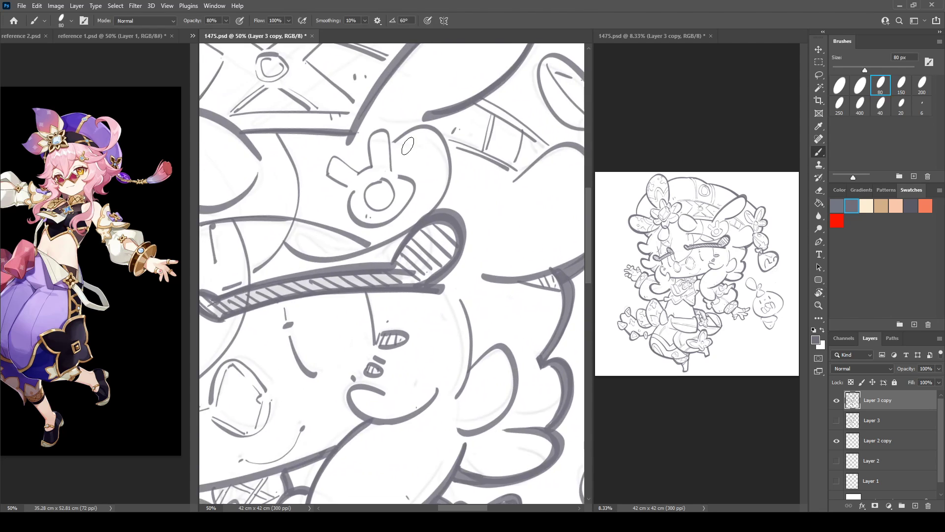
# Thicken the outline of the rounded flap around the bunny emblem and the face's side contour below it
pyautogui.moveTo(396, 141)
pyautogui.mouseDown()
pyautogui.moveTo(410, 130)
pyautogui.moveTo(440, 203)
pyautogui.moveTo(435, 211)
pyautogui.mouseUp()
pyautogui.moveTo(329, 260)
pyautogui.mouseDown()
pyautogui.moveTo(396, 240)
pyautogui.moveTo(432, 214)
pyautogui.mouseUp()
pyautogui.moveTo(472, 247); pyautogui.dragTo(418, 243)
pyautogui.moveTo(406, 291); pyautogui.dragTo(416, 380)
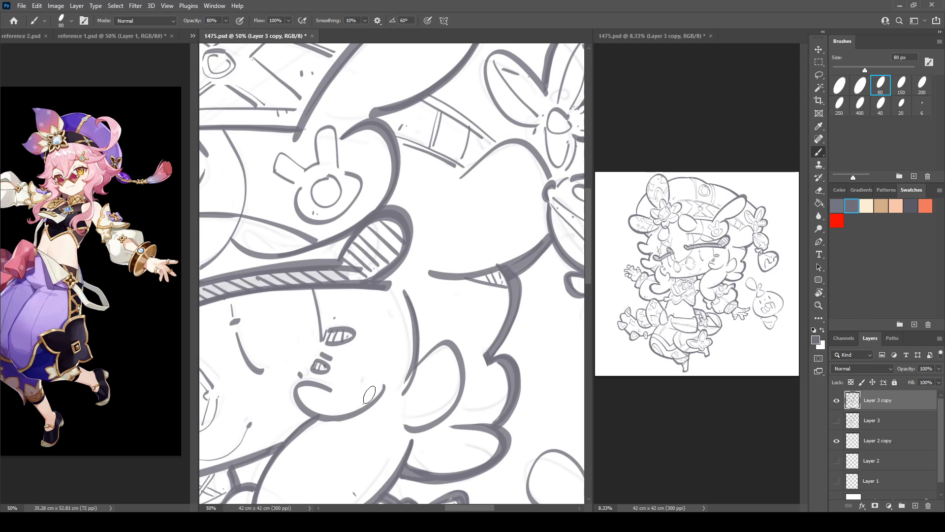
# Draw and thicken the short vertical lines beneath the longer eyelash's outer end, then trim them with the Eraser
pyautogui.moveTo(346, 289)
pyautogui.mouseDown()
pyautogui.moveTo(343, 326)
pyautogui.moveTo(431, 261)
pyautogui.mouseUp()
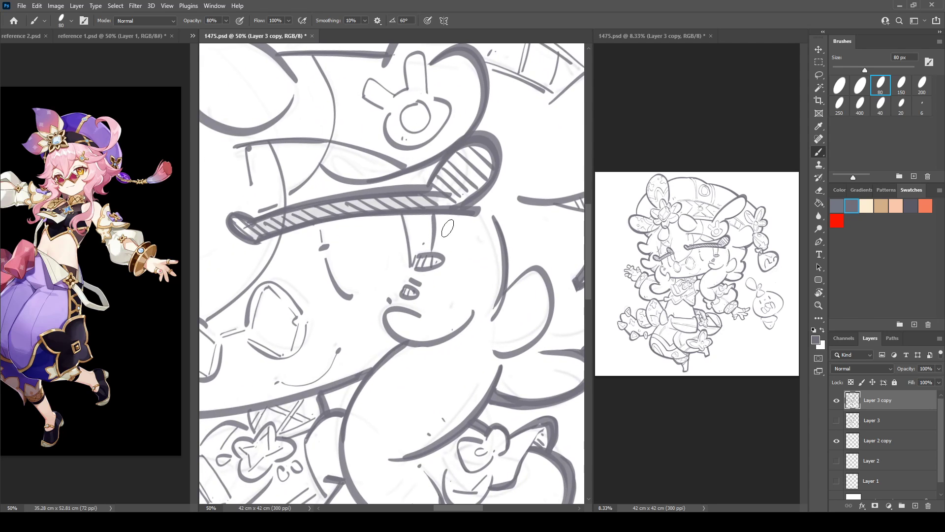
pyautogui.moveTo(435, 217)
pyautogui.mouseDown()
pyautogui.moveTo(434, 245)
pyautogui.moveTo(464, 238)
pyautogui.mouseUp()
pyautogui.moveTo(439, 188); pyautogui.dragTo(448, 230)
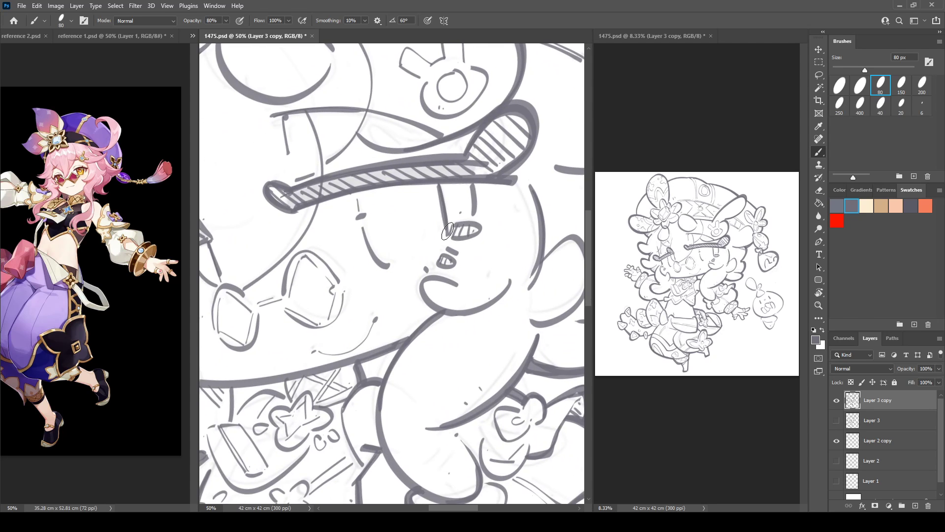
pyautogui.moveTo(499, 215); pyautogui.dragTo(330, 269)
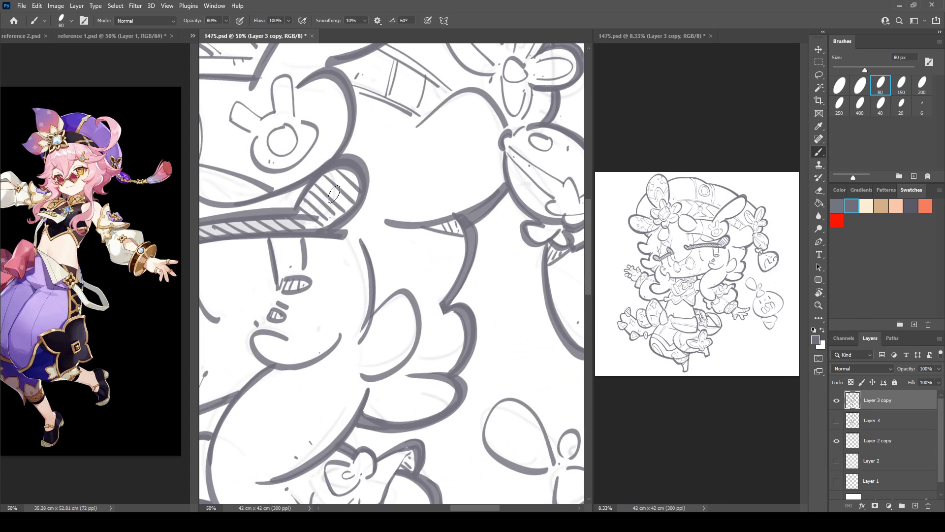
pyautogui.press('e')
pyautogui.moveTo(304, 237)
pyautogui.mouseDown()
pyautogui.moveTo(310, 261)
pyautogui.moveTo(293, 260)
pyautogui.mouseUp()
# Thicken the side petal of the hanging ornament's flower and the curved hair line beneath it
pyautogui.press('b')
pyautogui.moveTo(476, 283); pyautogui.dragTo(368, 360)
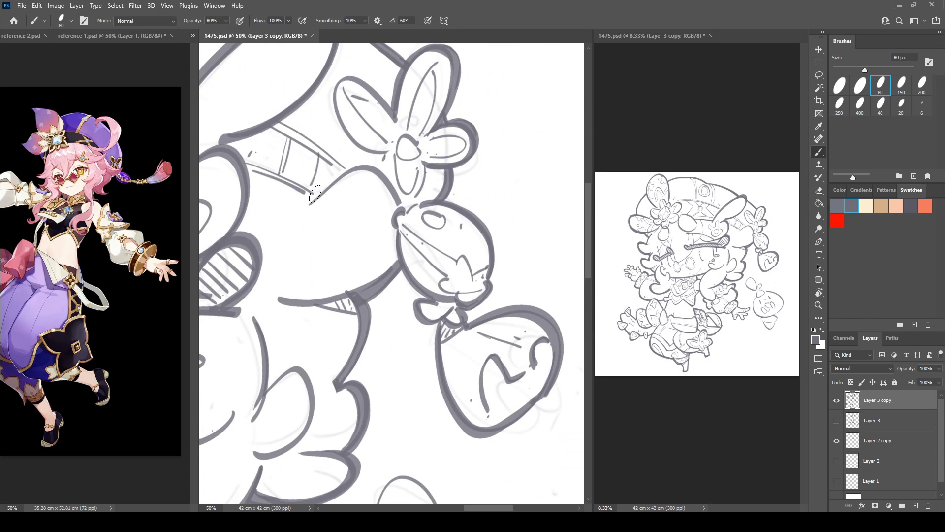
pyautogui.moveTo(337, 86); pyautogui.dragTo(385, 155)
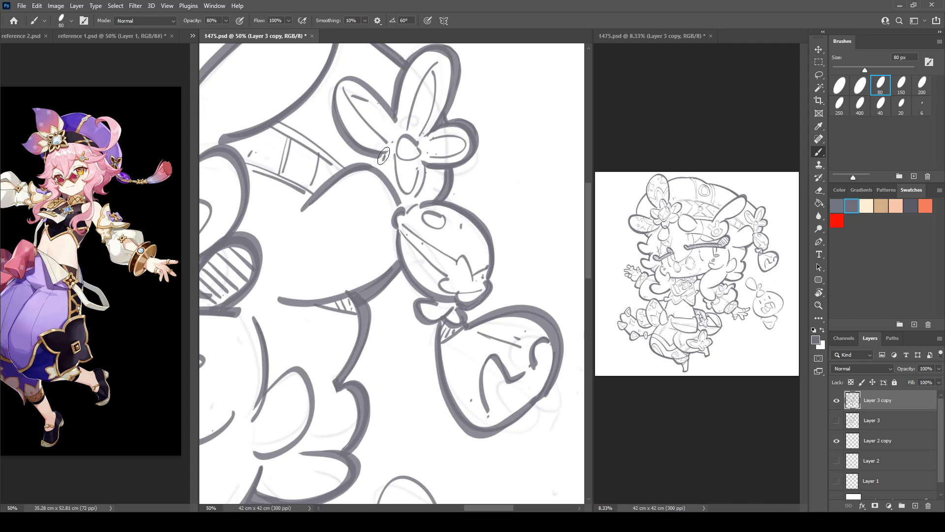
# Thicken the outlines of the floating companion's two leaves and the small cap joining them to its head
pyautogui.moveTo(408, 364)
pyautogui.mouseDown()
pyautogui.moveTo(405, 152)
pyautogui.moveTo(416, 105)
pyautogui.mouseUp()
pyautogui.press('r')
pyautogui.moveTo(402, 198)
pyautogui.mouseDown()
pyautogui.moveTo(414, 236)
pyautogui.moveTo(324, 138)
pyautogui.moveTo(368, 199)
pyautogui.mouseUp()
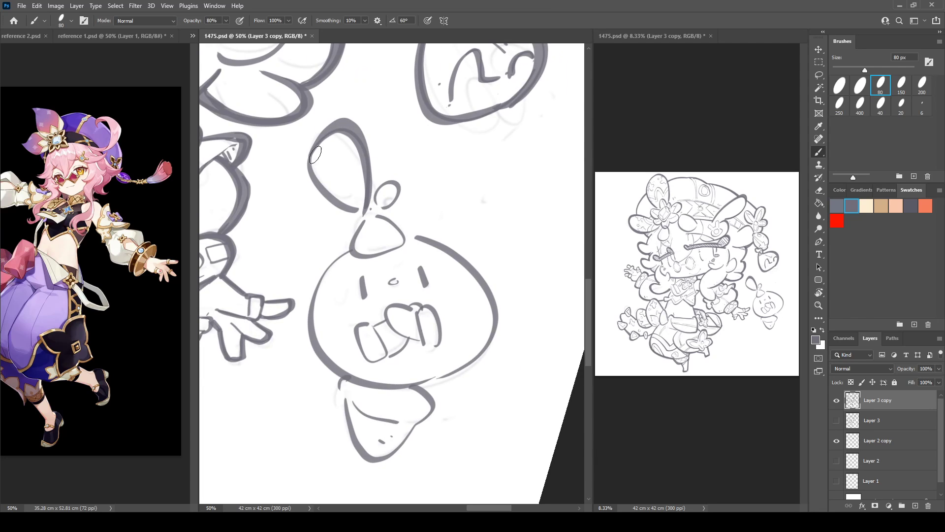
pyautogui.moveTo(313, 153)
pyautogui.mouseDown()
pyautogui.moveTo(352, 216)
pyautogui.moveTo(403, 190)
pyautogui.moveTo(378, 205)
pyautogui.mouseUp()
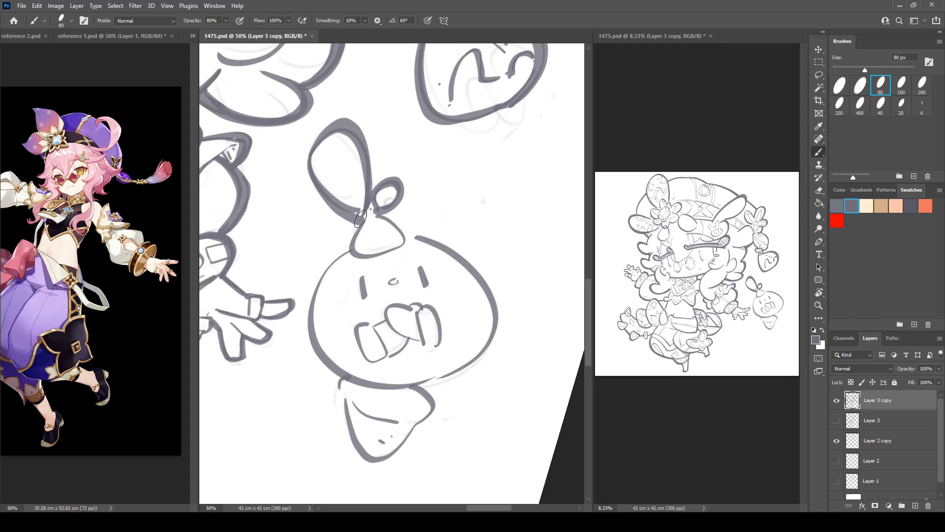
pyautogui.moveTo(363, 222); pyautogui.dragTo(384, 255)
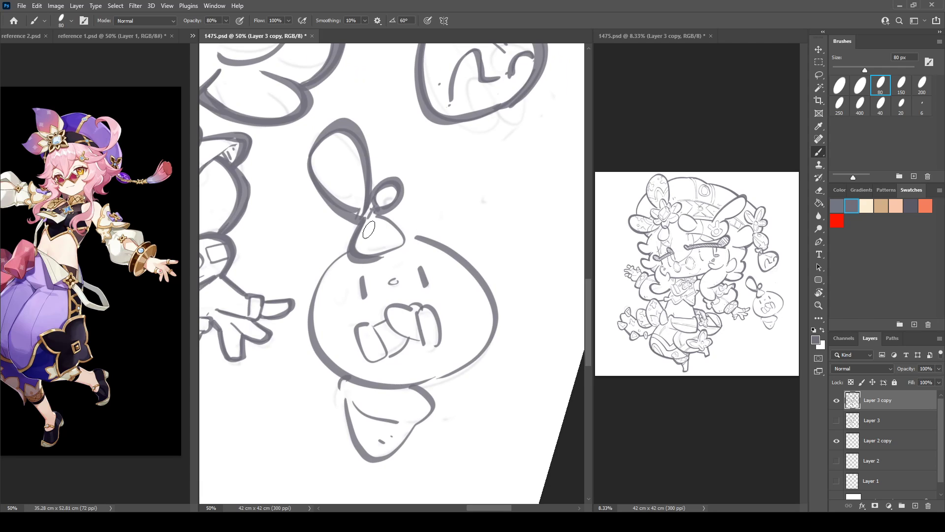
pyautogui.hotkey('ctrl', 'z')
pyautogui.moveTo(365, 220)
pyautogui.mouseDown()
pyautogui.moveTo(373, 254)
pyautogui.moveTo(400, 245)
pyautogui.mouseUp()
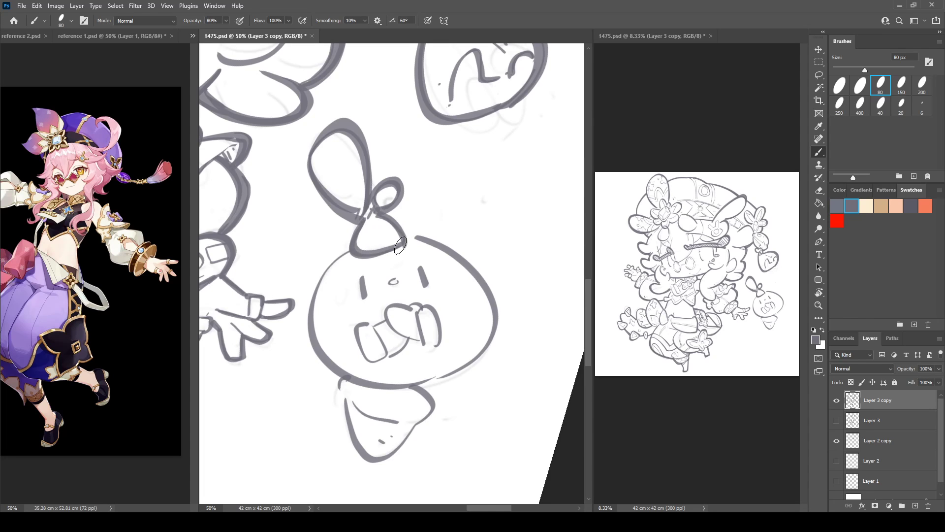
# Thicken both sides of the companion's round body outline and clean up its lower edge with the Eraser
pyautogui.moveTo(344, 254)
pyautogui.mouseDown()
pyautogui.moveTo(311, 295)
pyautogui.moveTo(365, 377)
pyautogui.mouseUp()
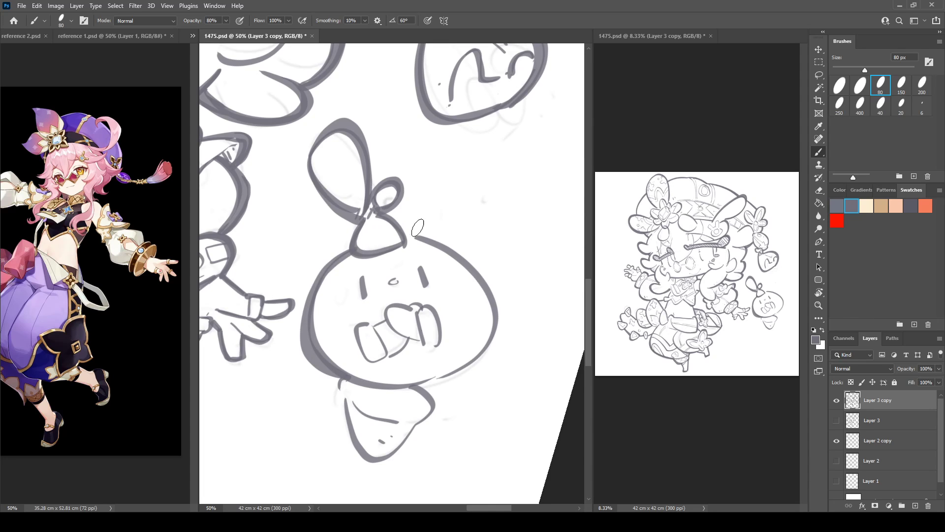
pyautogui.moveTo(413, 238)
pyautogui.mouseDown()
pyautogui.moveTo(482, 290)
pyautogui.moveTo(493, 357)
pyautogui.mouseUp()
pyautogui.hotkey('ctrl', 'z')
pyautogui.moveTo(408, 238)
pyautogui.mouseDown()
pyautogui.moveTo(491, 292)
pyautogui.moveTo(433, 378)
pyautogui.moveTo(408, 386)
pyautogui.moveTo(492, 329)
pyautogui.mouseUp()
pyautogui.press('e')
pyautogui.moveTo(405, 377); pyautogui.dragTo(480, 335)
pyautogui.press('b')
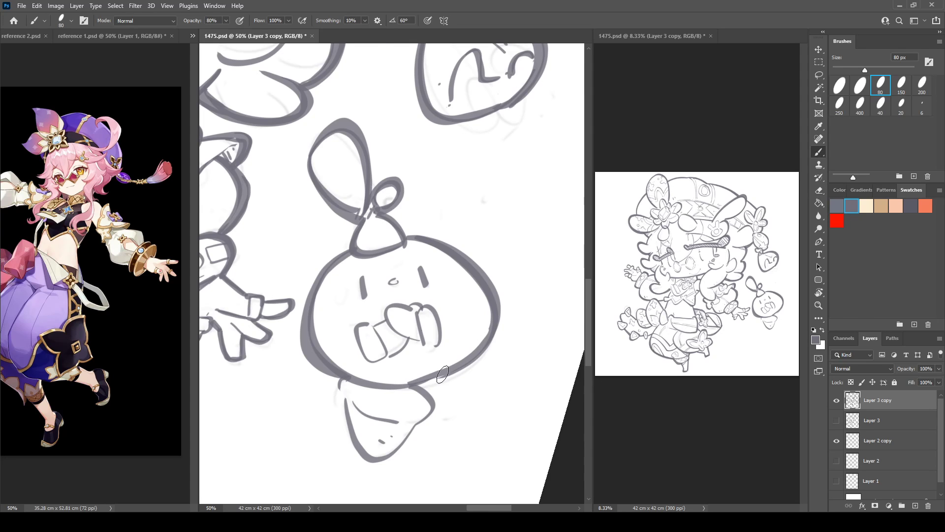
# Thicken the bottom edge of the companion's body and the outline of its pointed tail
pyautogui.moveTo(447, 372); pyautogui.dragTo(410, 384)
pyautogui.moveTo(348, 375)
pyautogui.mouseDown()
pyautogui.moveTo(421, 377)
pyautogui.moveTo(414, 382)
pyautogui.moveTo(439, 374)
pyautogui.mouseUp()
pyautogui.hotkey('ctrl', 'z')
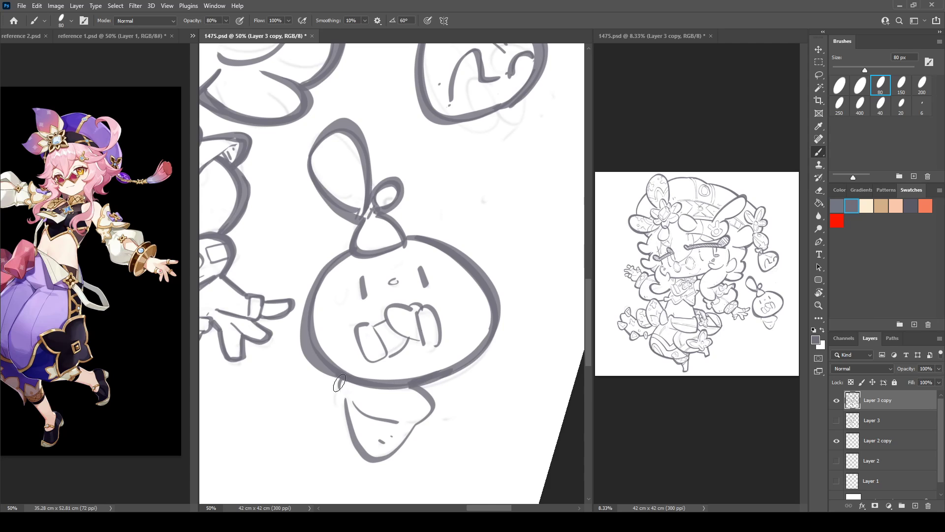
pyautogui.moveTo(336, 374)
pyautogui.mouseDown()
pyautogui.moveTo(374, 460)
pyautogui.moveTo(435, 407)
pyautogui.moveTo(423, 387)
pyautogui.mouseUp()
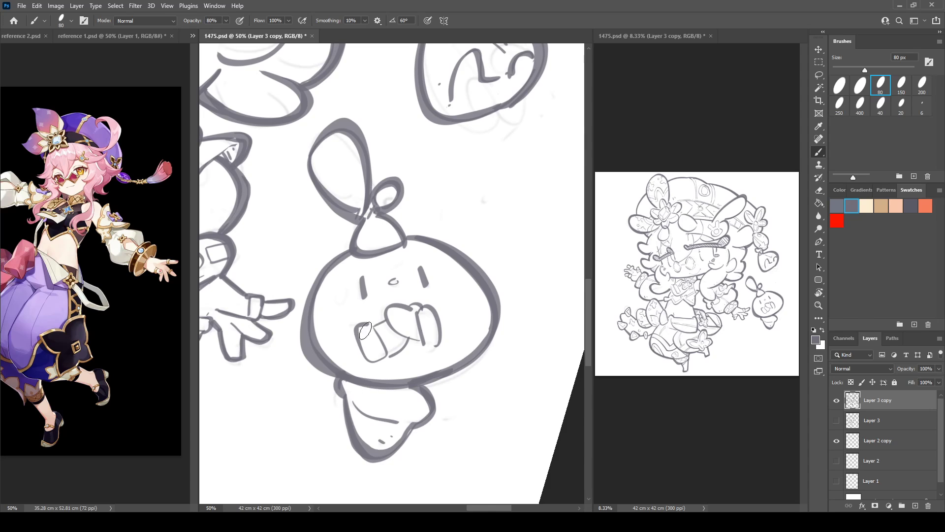
# Thicken the small blocky shapes on the companion's lower face and extend short lines out from their sides
pyautogui.moveTo(343, 326)
pyautogui.mouseDown()
pyautogui.moveTo(366, 364)
pyautogui.moveTo(362, 341)
pyautogui.moveTo(345, 330)
pyautogui.moveTo(364, 364)
pyautogui.moveTo(379, 342)
pyautogui.moveTo(383, 350)
pyautogui.mouseUp()
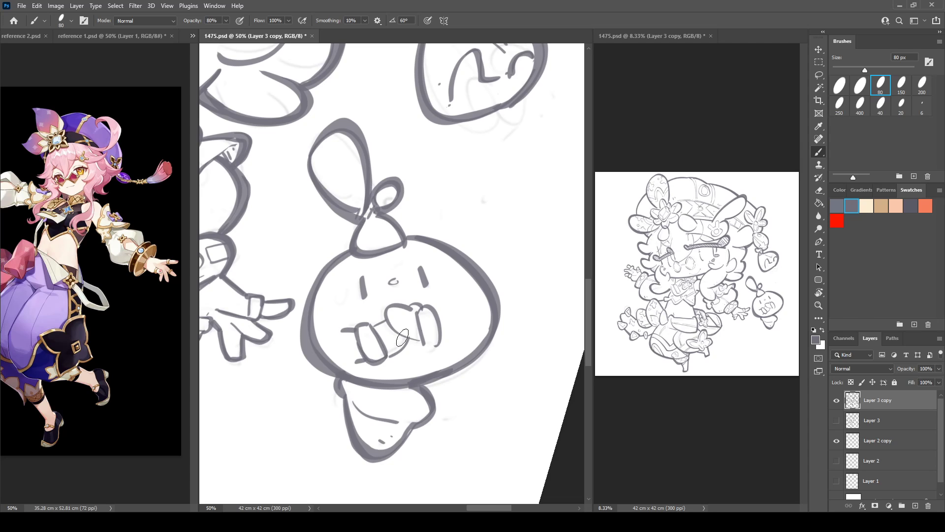
pyautogui.moveTo(385, 315); pyautogui.dragTo(420, 345)
pyautogui.hotkey('ctrl', 'z')
pyautogui.moveTo(388, 310)
pyautogui.mouseDown()
pyautogui.moveTo(421, 339)
pyautogui.moveTo(456, 337)
pyautogui.mouseUp()
# Check the whole drawing with the canvas mirrored horizontally, and flip it back to its original orientation
pyautogui.press('r')
pyautogui.moveTo(463, 166); pyautogui.dragTo(428, 95)
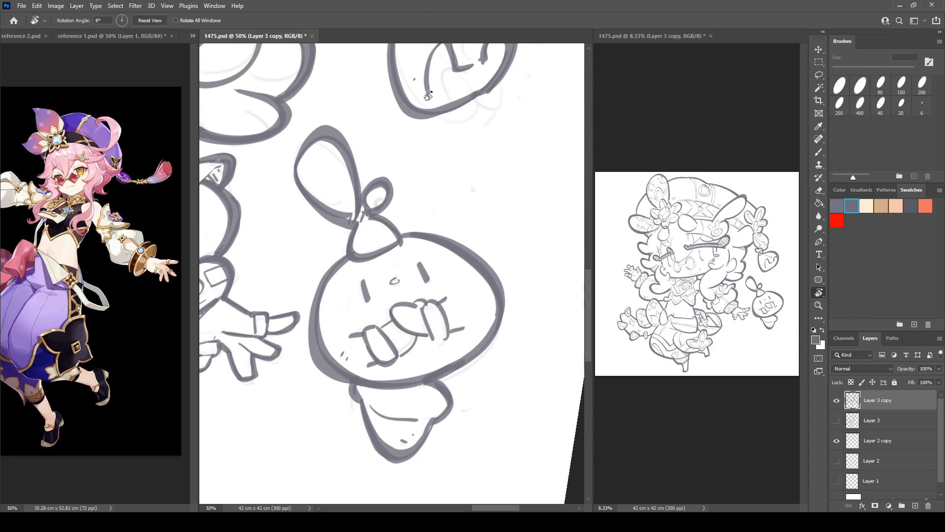
pyautogui.hotkey('ctrl', '-')
pyautogui.hotkey('ctrl', '-')
pyautogui.hotkey('ctrl', '-')
pyautogui.hotkey('ctrl', '-')
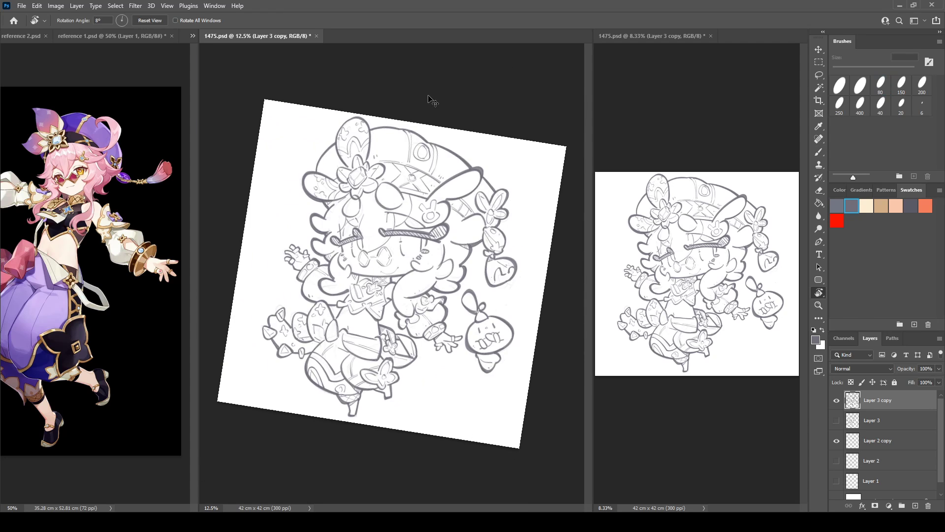
pyautogui.hotkey('ctrl', '+')
pyautogui.hotkey('ctrl', 'shift', 'h')
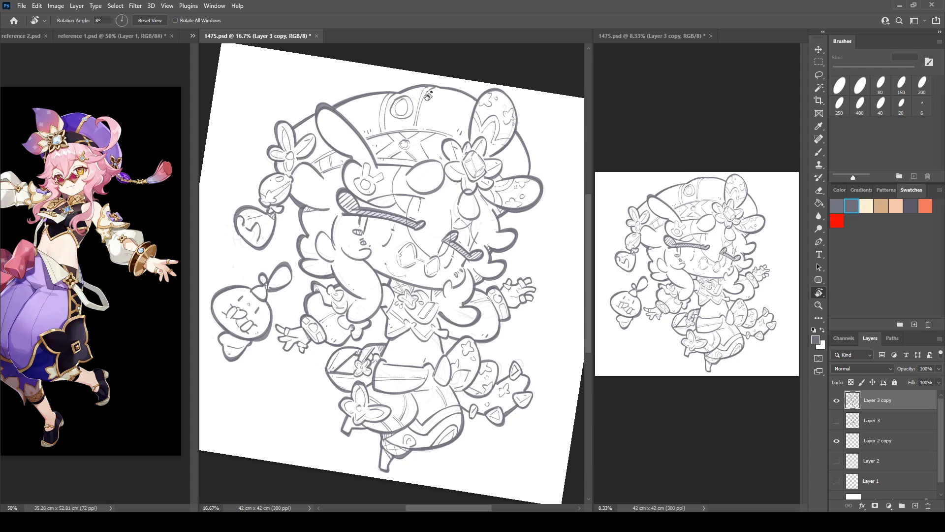
pyautogui.hotkey('ctrl', 'shift', 'h')
# Reset the canvas rotation to 0° and save the drawing
pyautogui.hotkey('ctrl', '+')
pyautogui.hotkey('ctrl', '+')
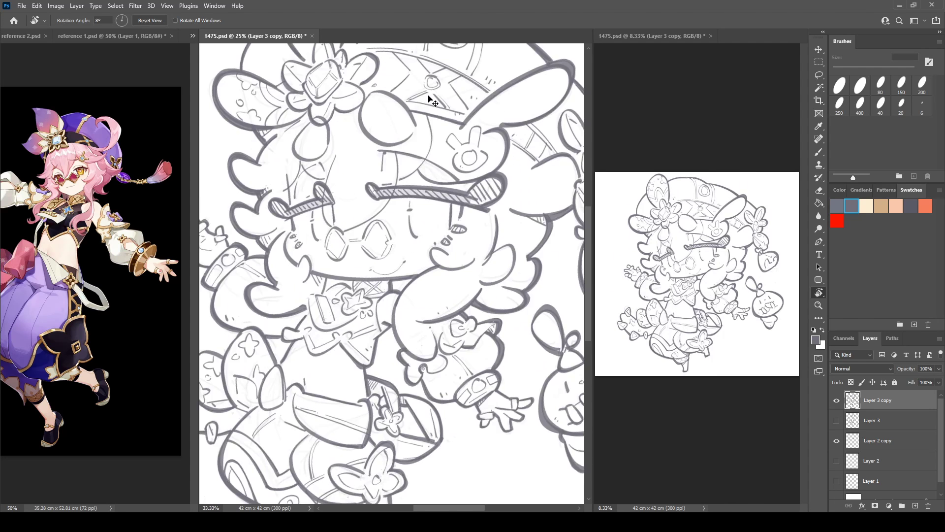
pyautogui.moveTo(476, 186); pyautogui.dragTo(463, 176)
pyautogui.moveTo(446, 160); pyautogui.dragTo(481, 114)
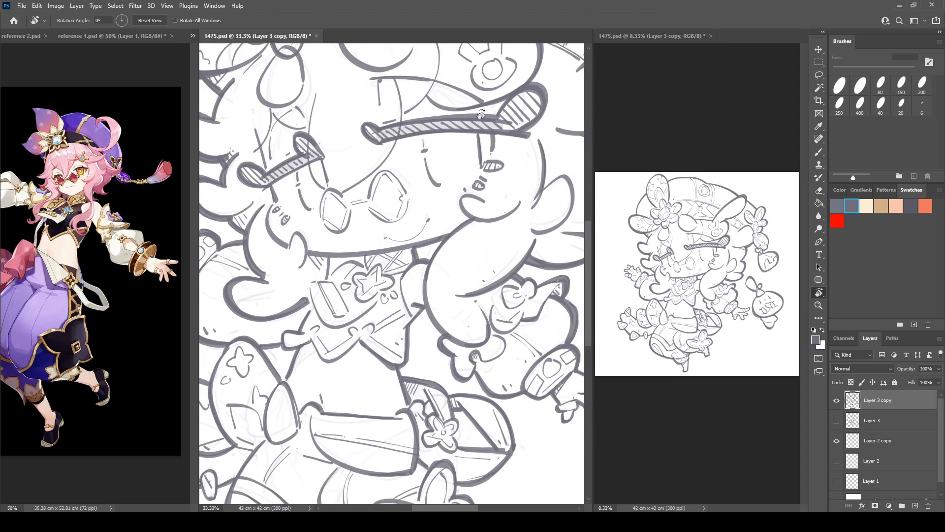
pyautogui.hotkey('ctrl', 's')
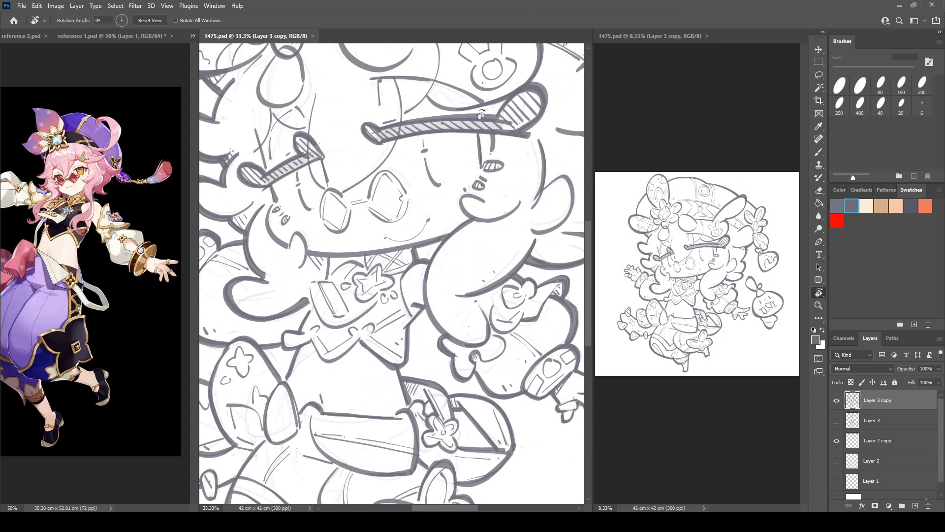